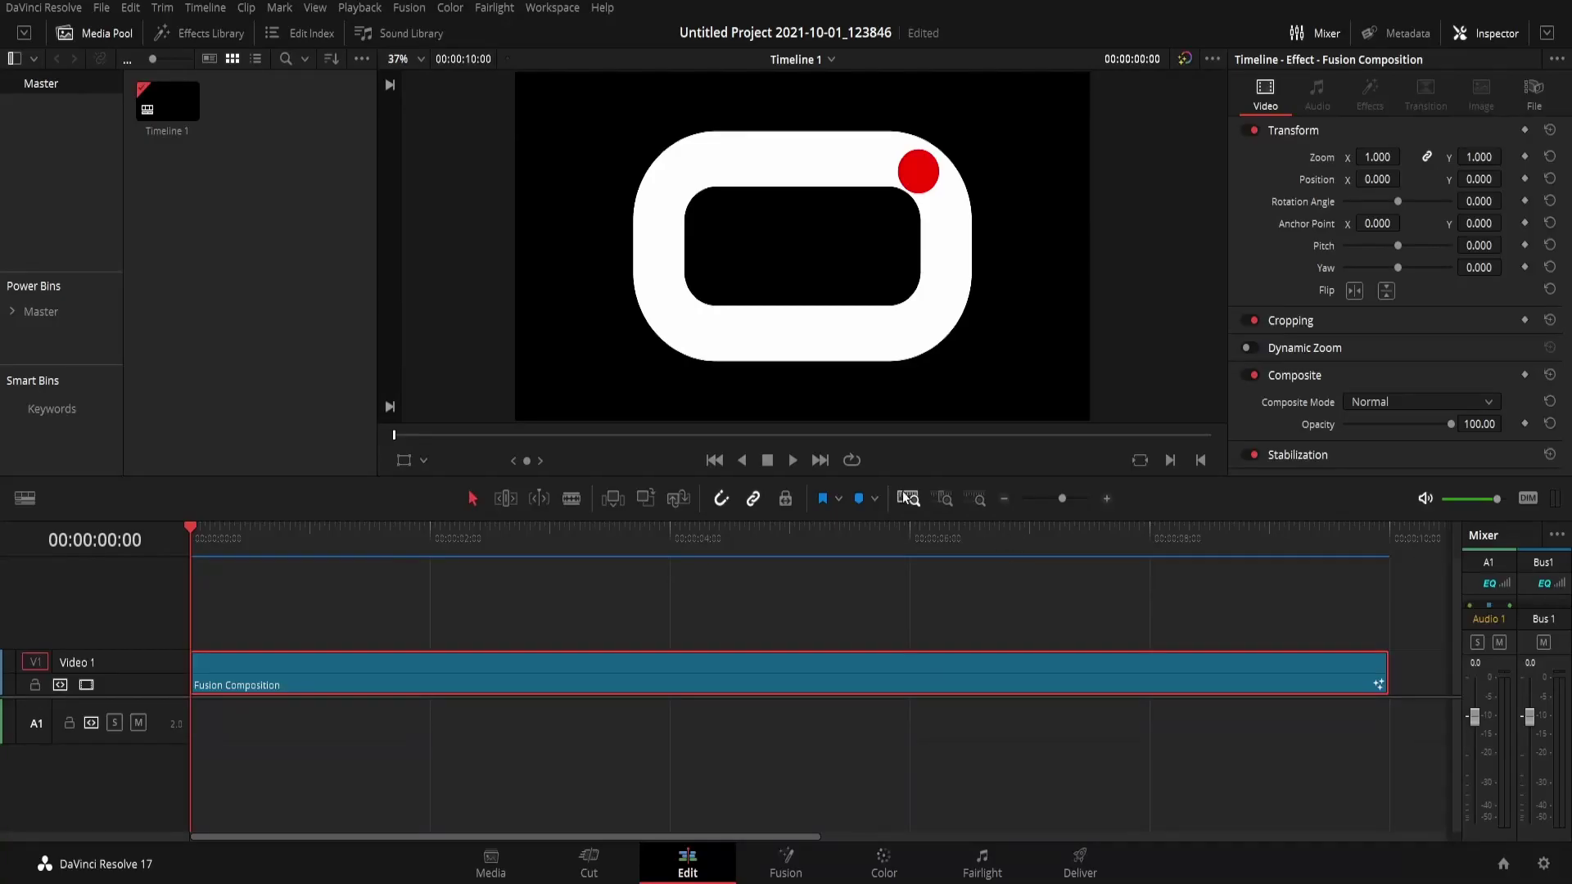
Turn on looped playback and play the red-dot loader full screen
click(857, 465)
key(ctrl+f)
key(space)
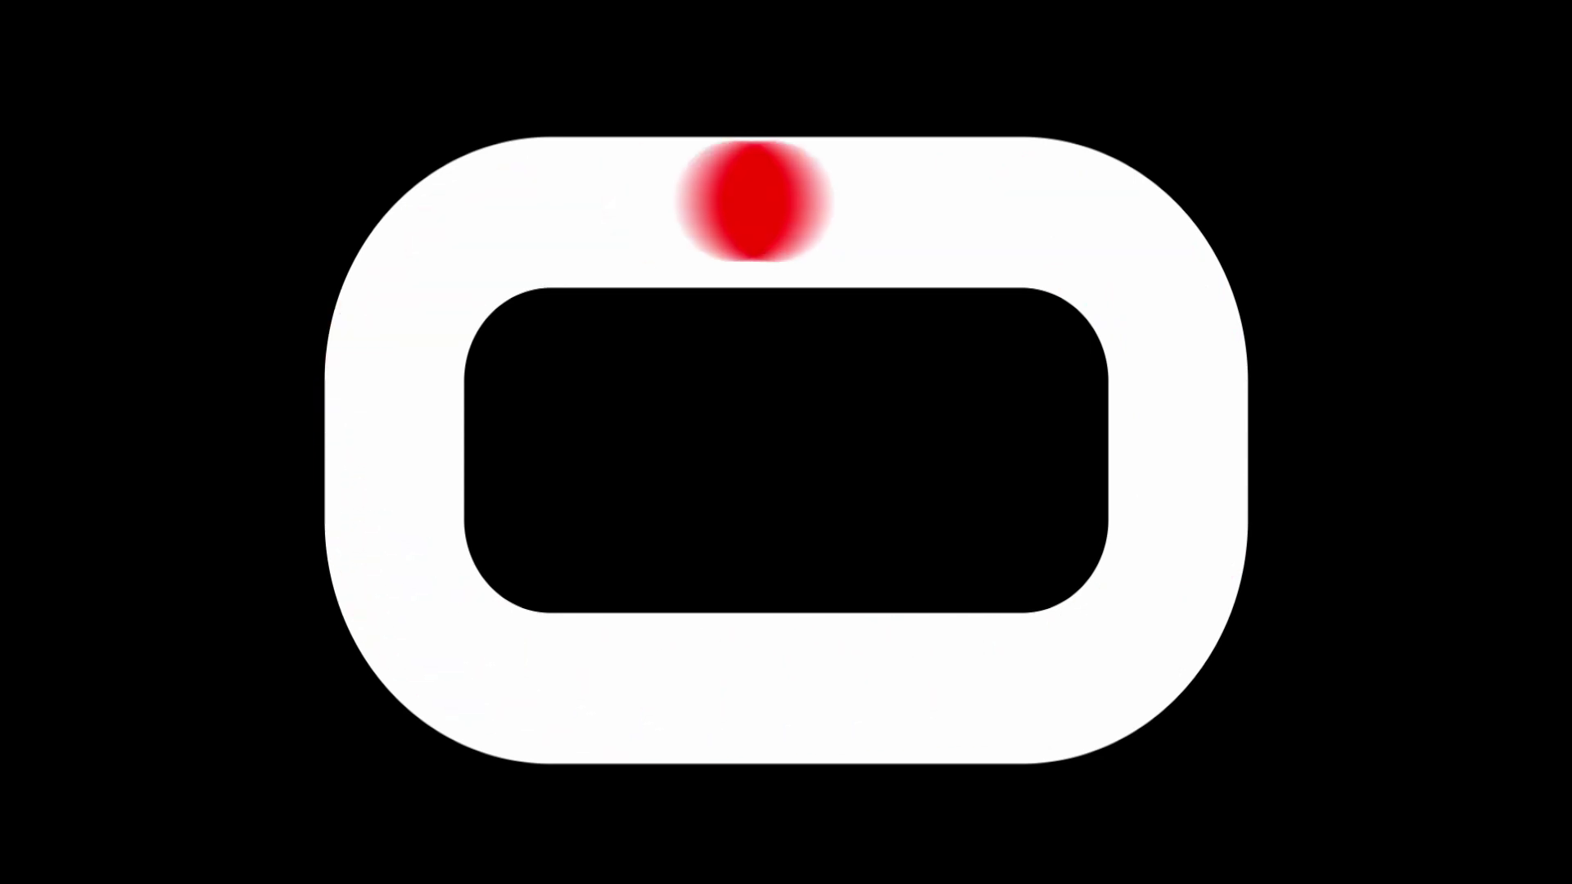
key(Escape)
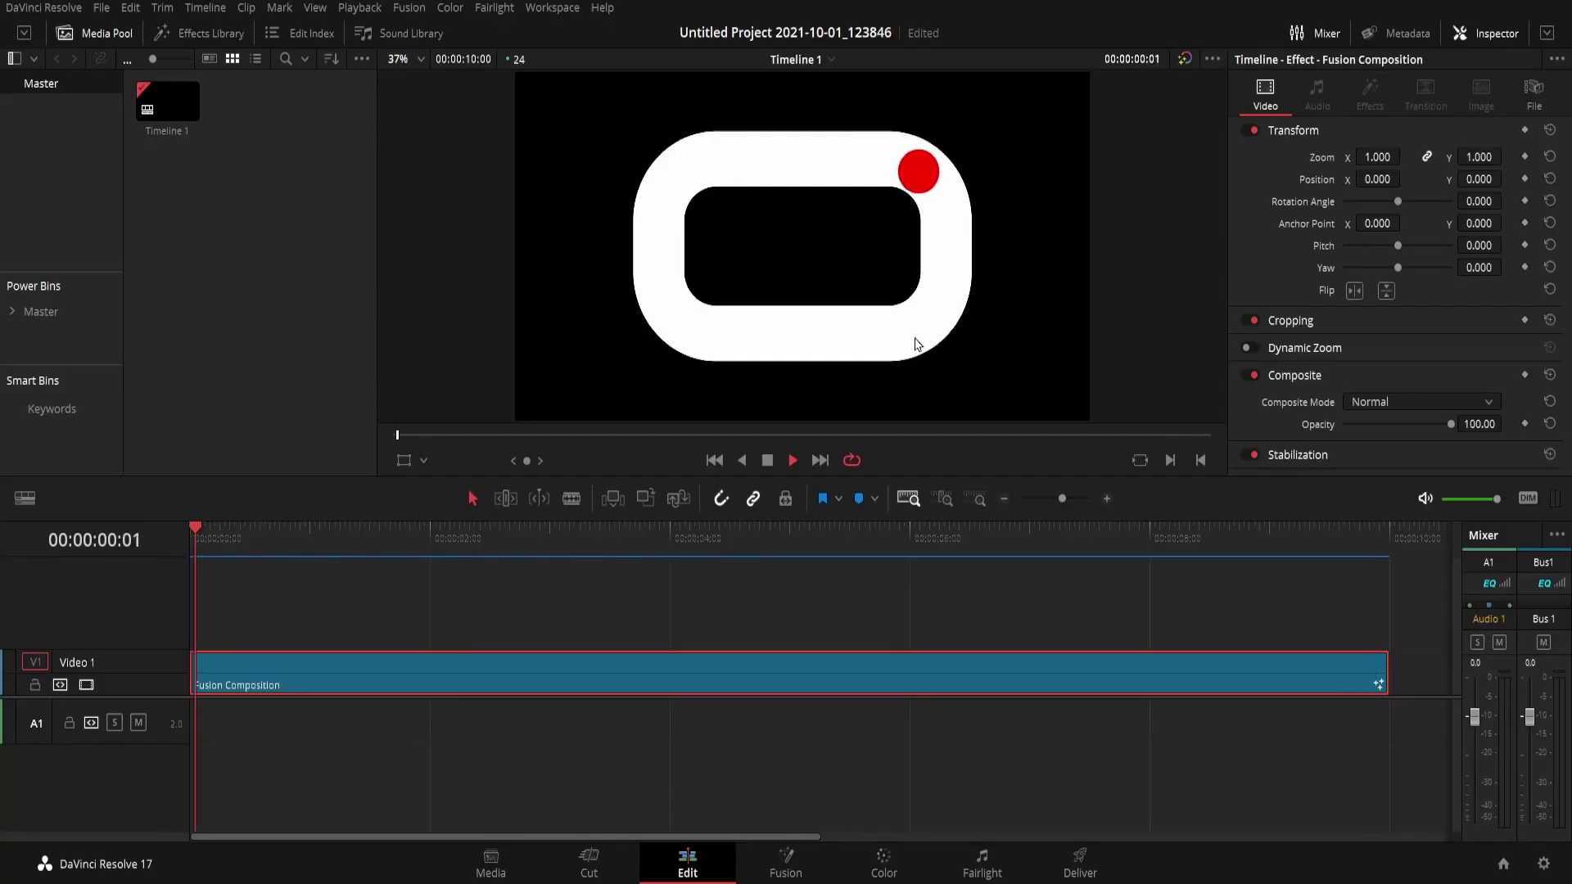
Replay the loop from the clip's start, then again in full-screen view
key(Left)
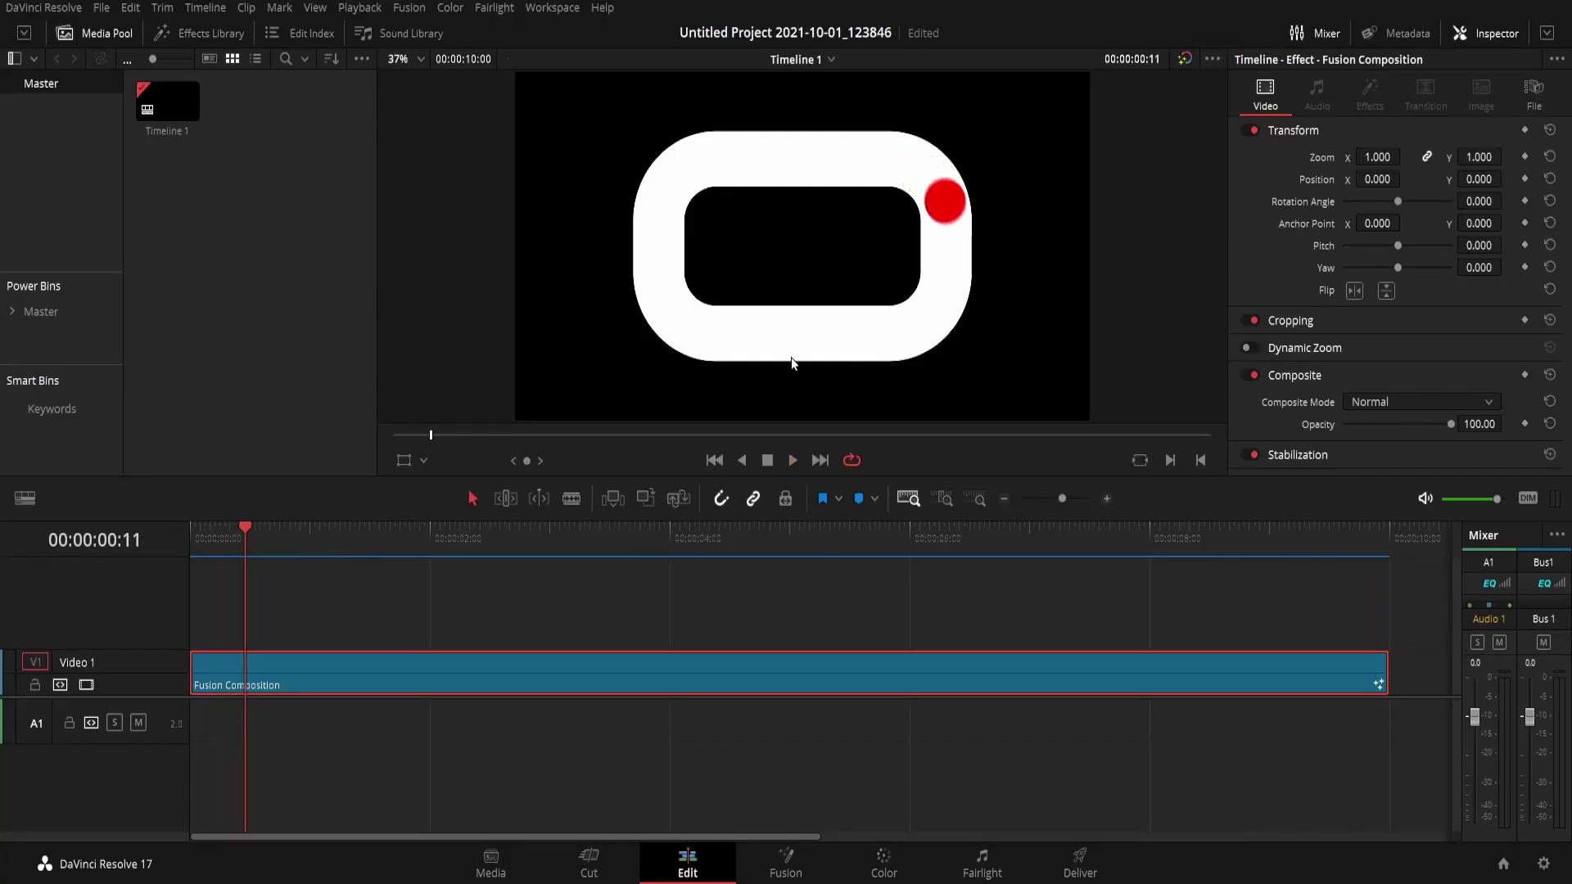
key(Left)
key(Left)
key(Home)
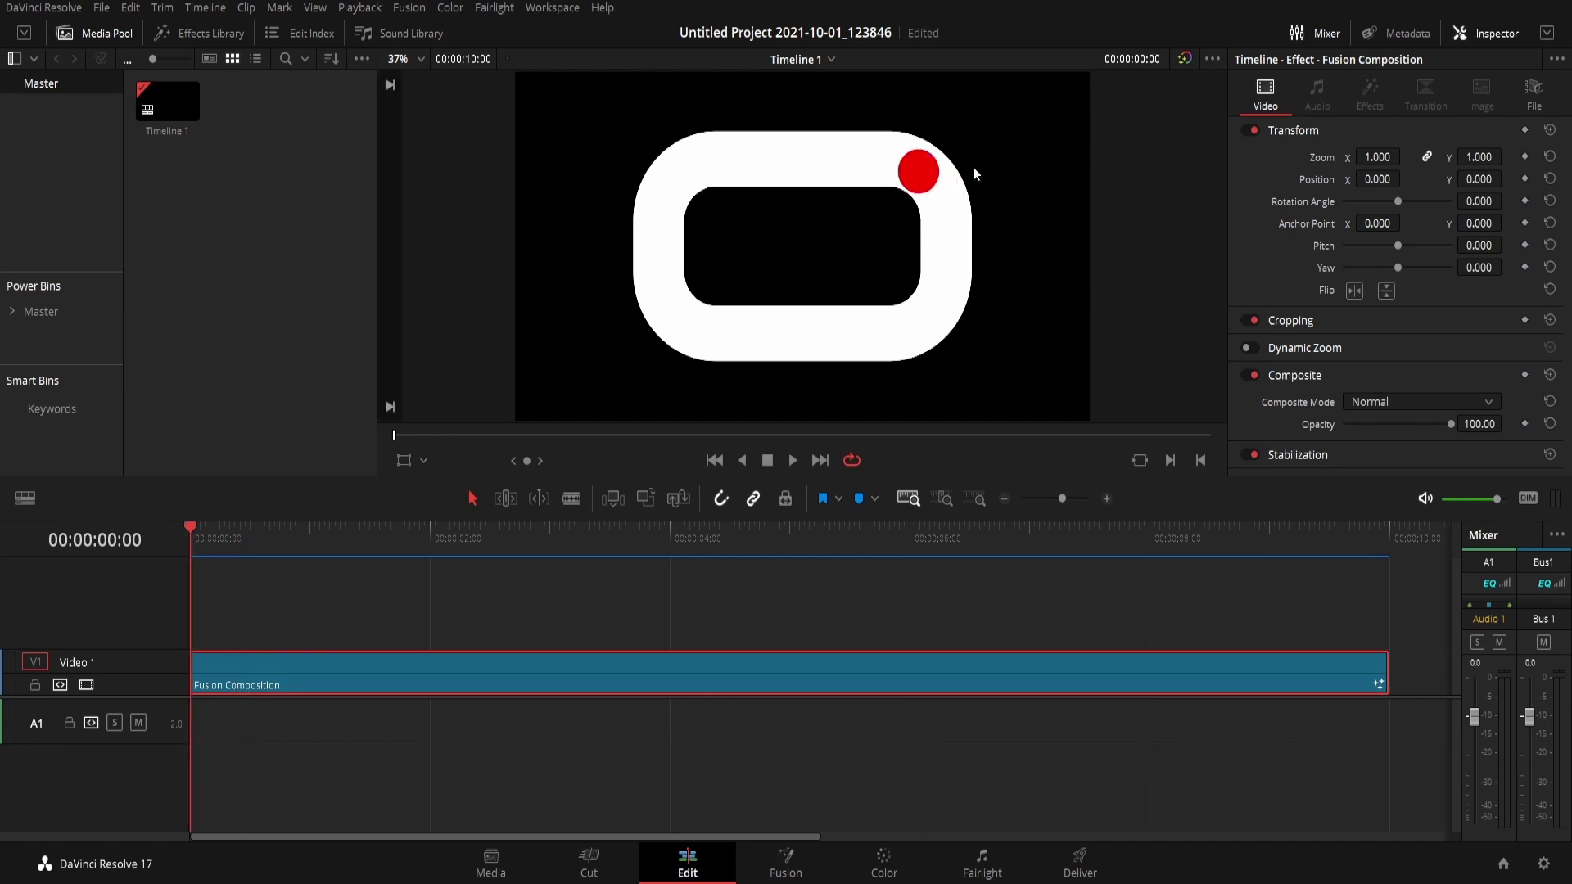
key(space)
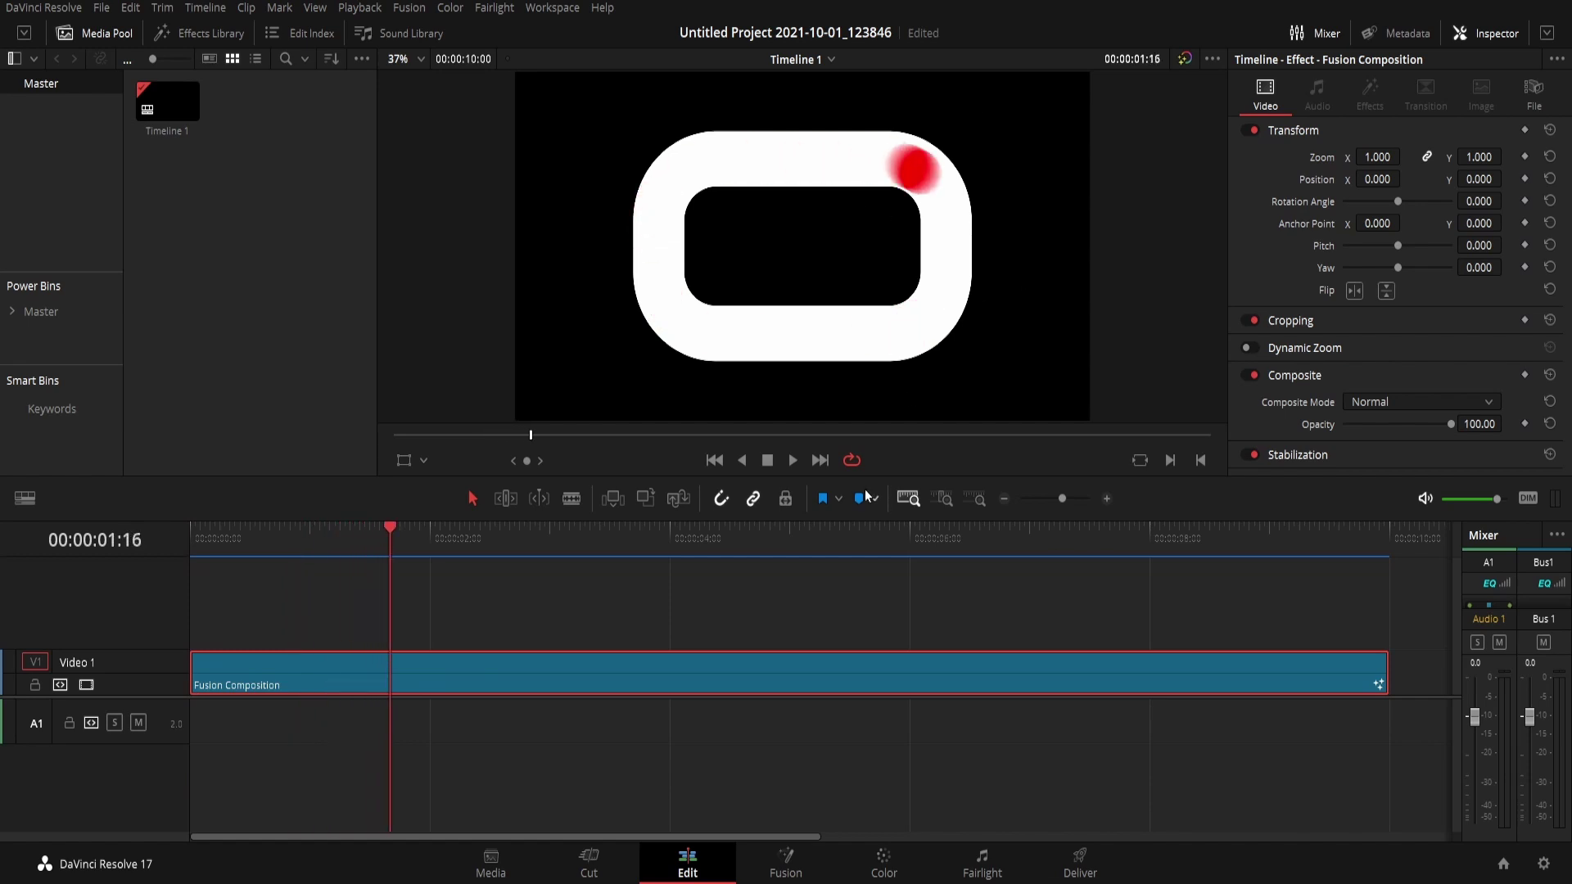
click(1292, 562)
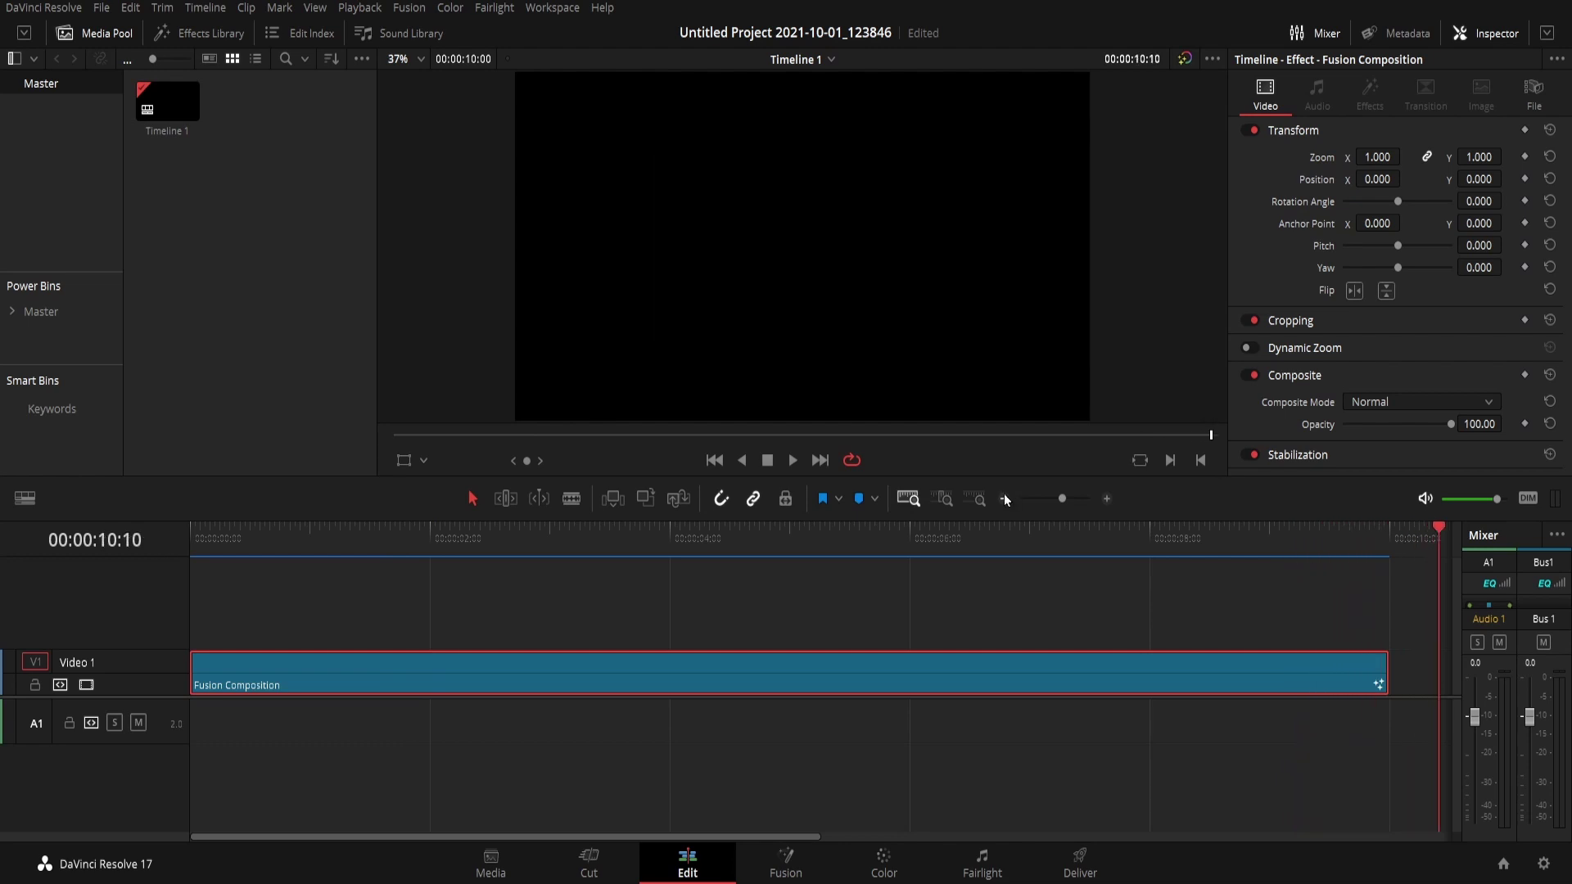
key(Up)
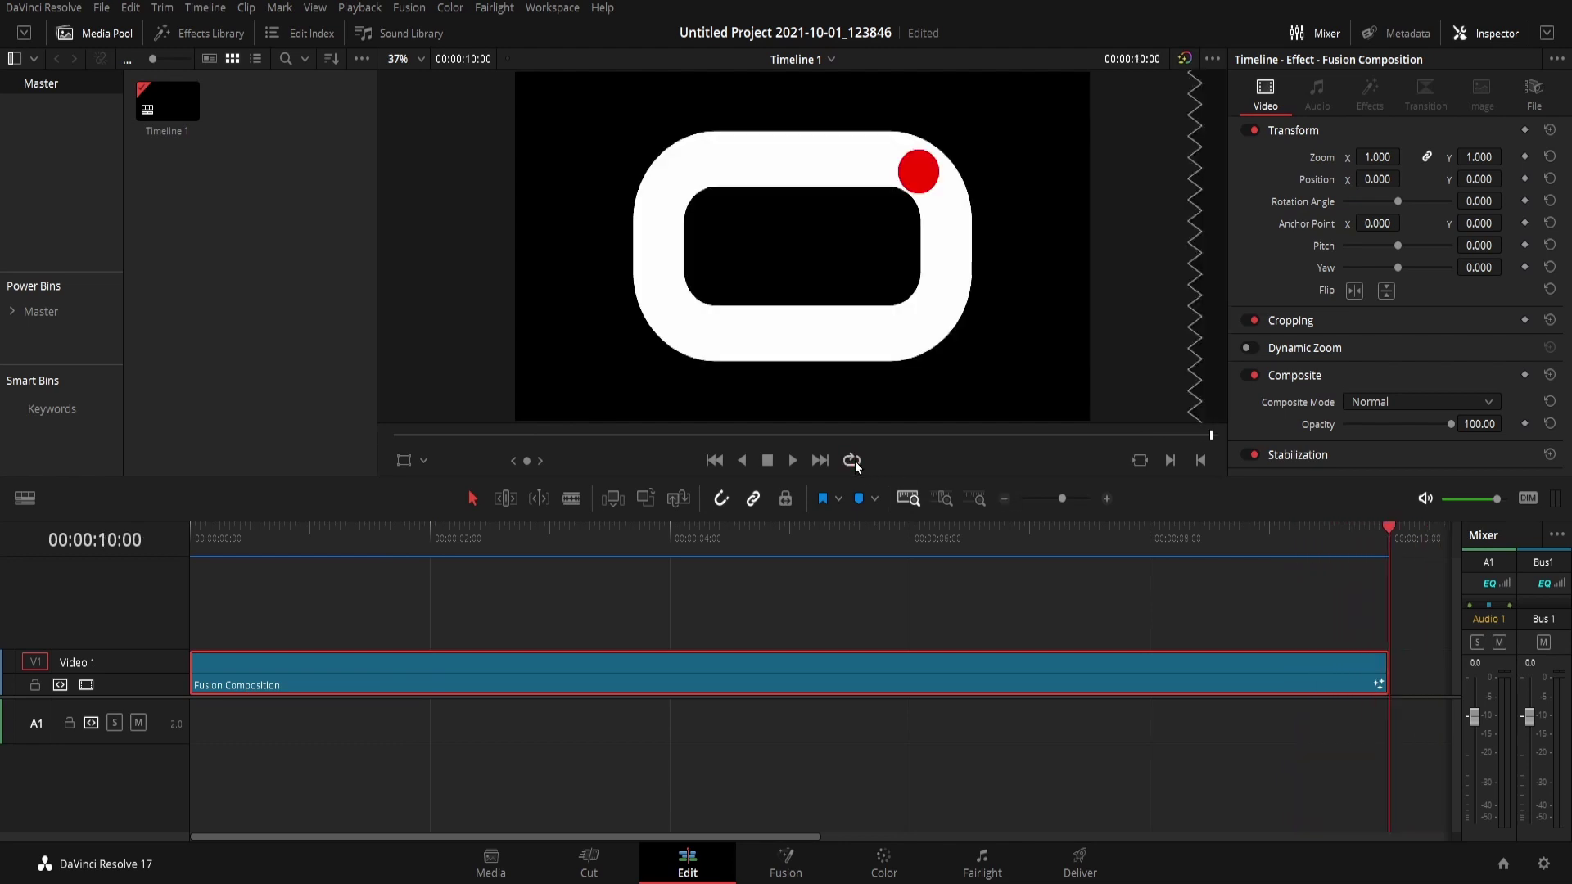
key(Up)
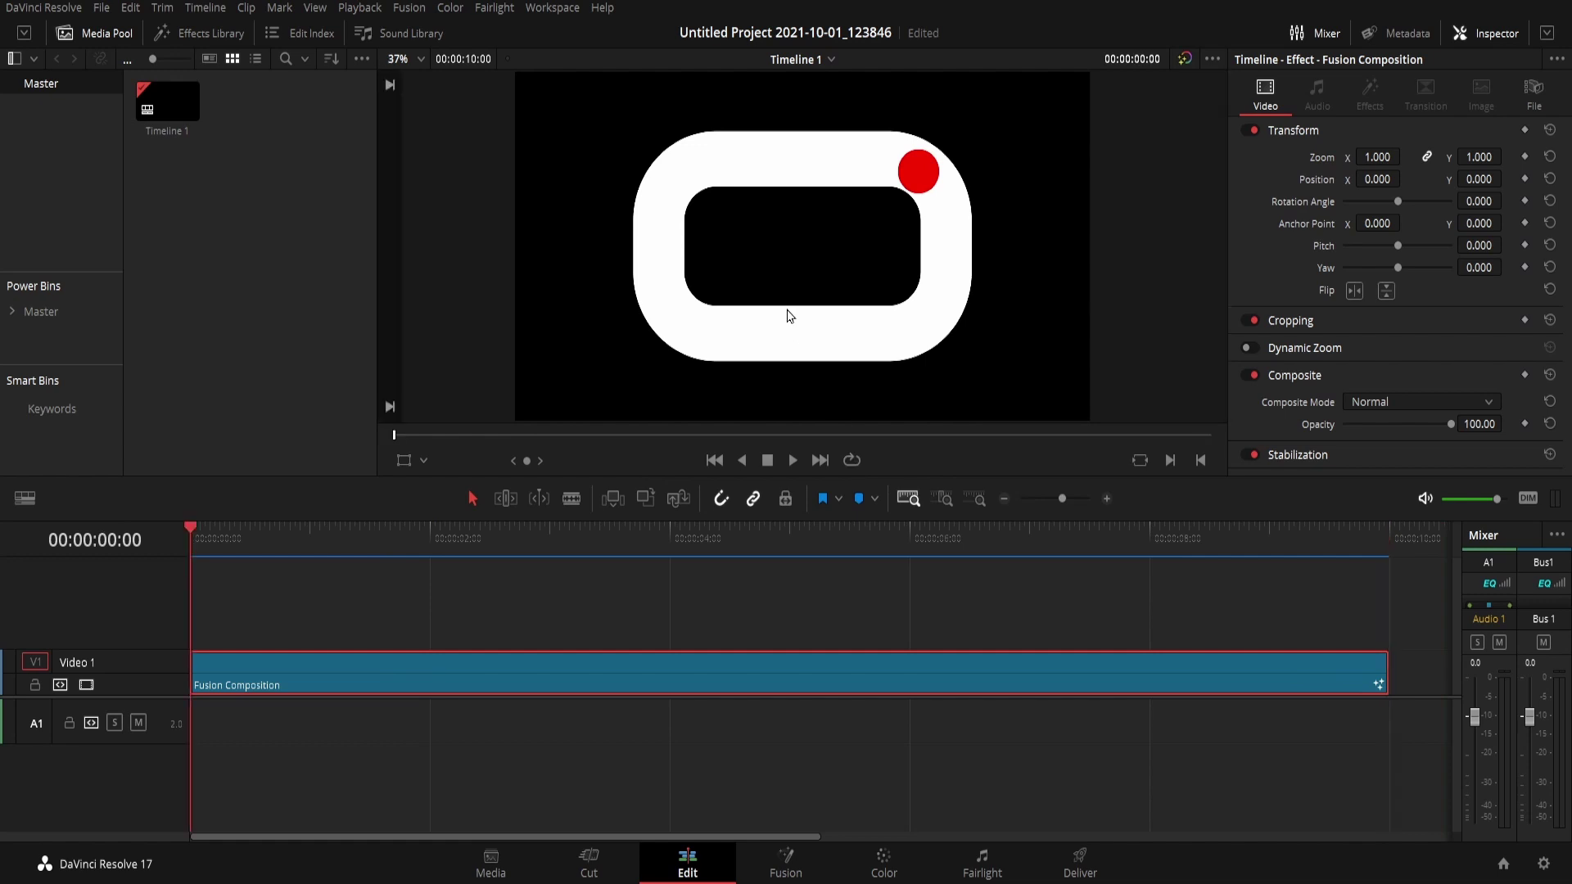
key(p)
key(space)
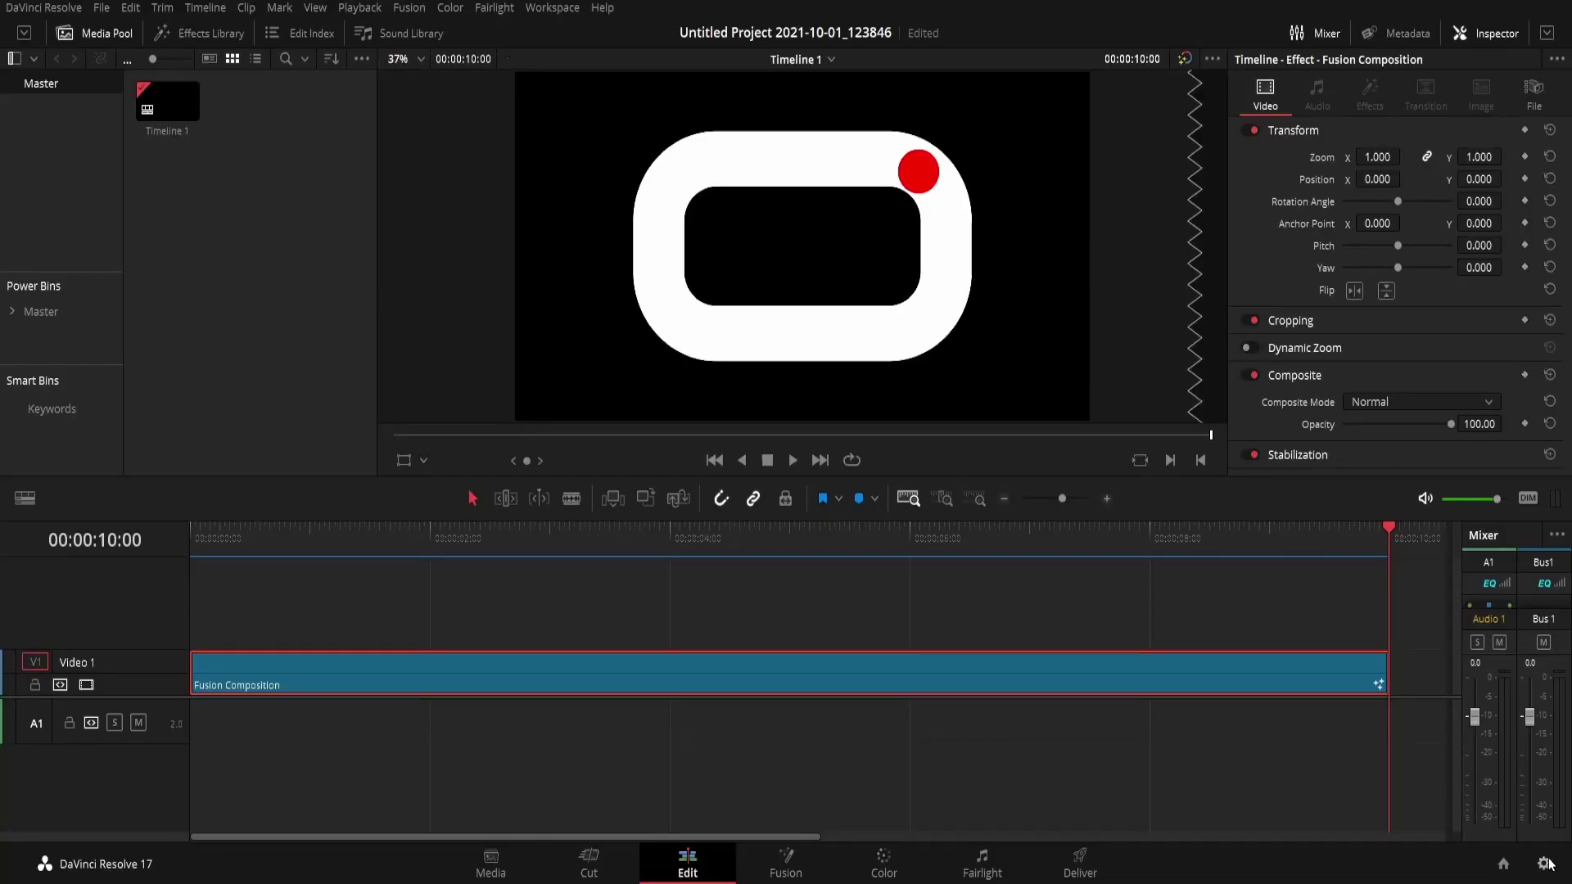
Glance at Project Settings without changes, park the playhead mid-clip, and open the Fusion page
click(1546, 864)
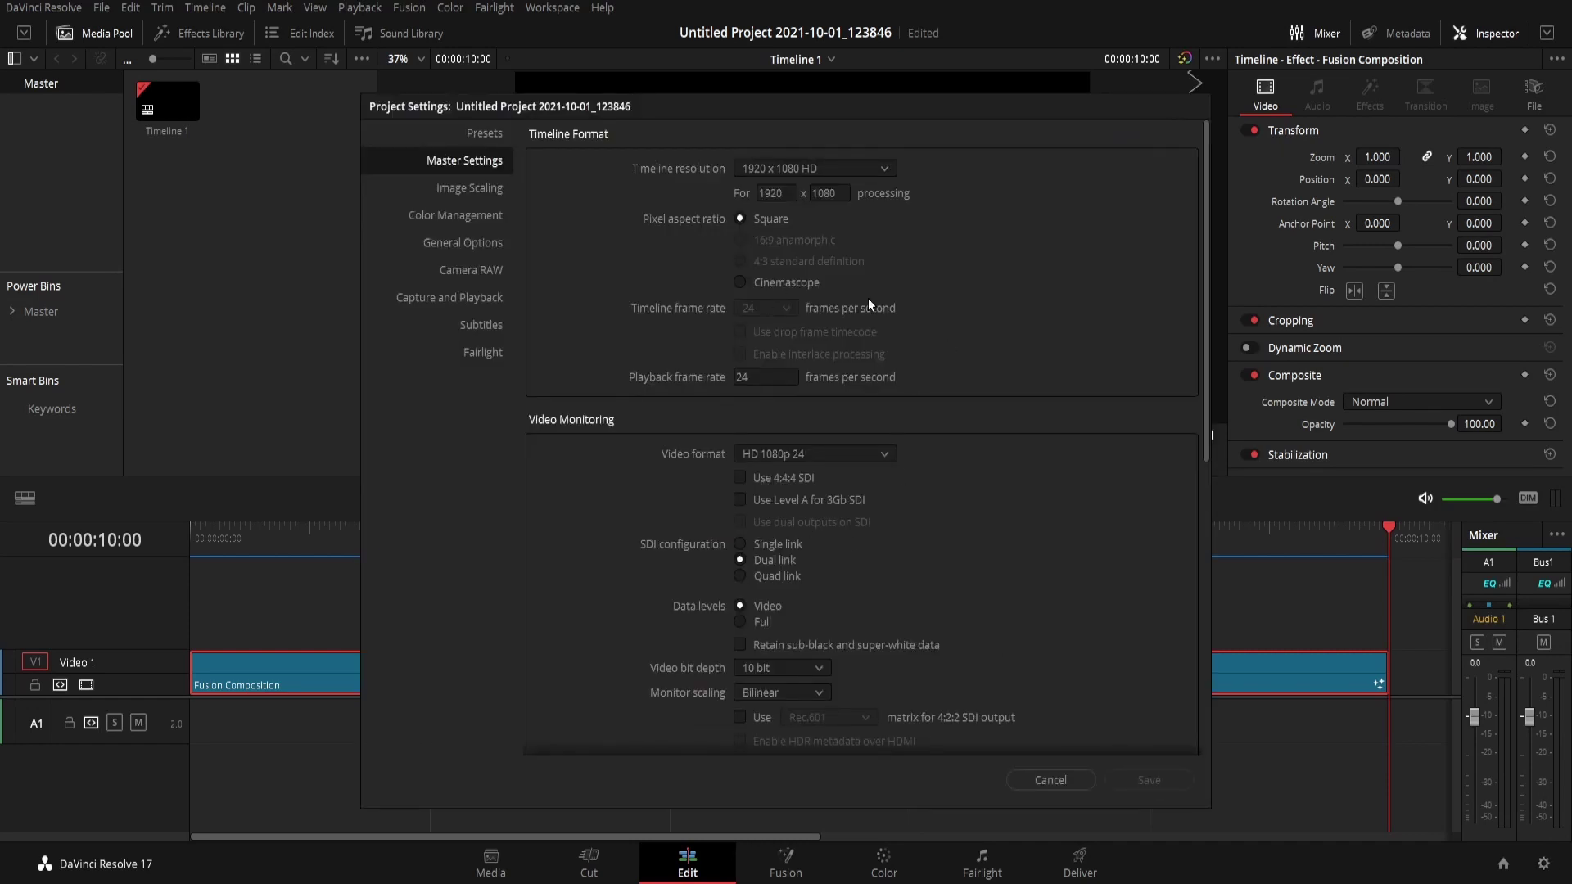
click(1050, 780)
click(799, 537)
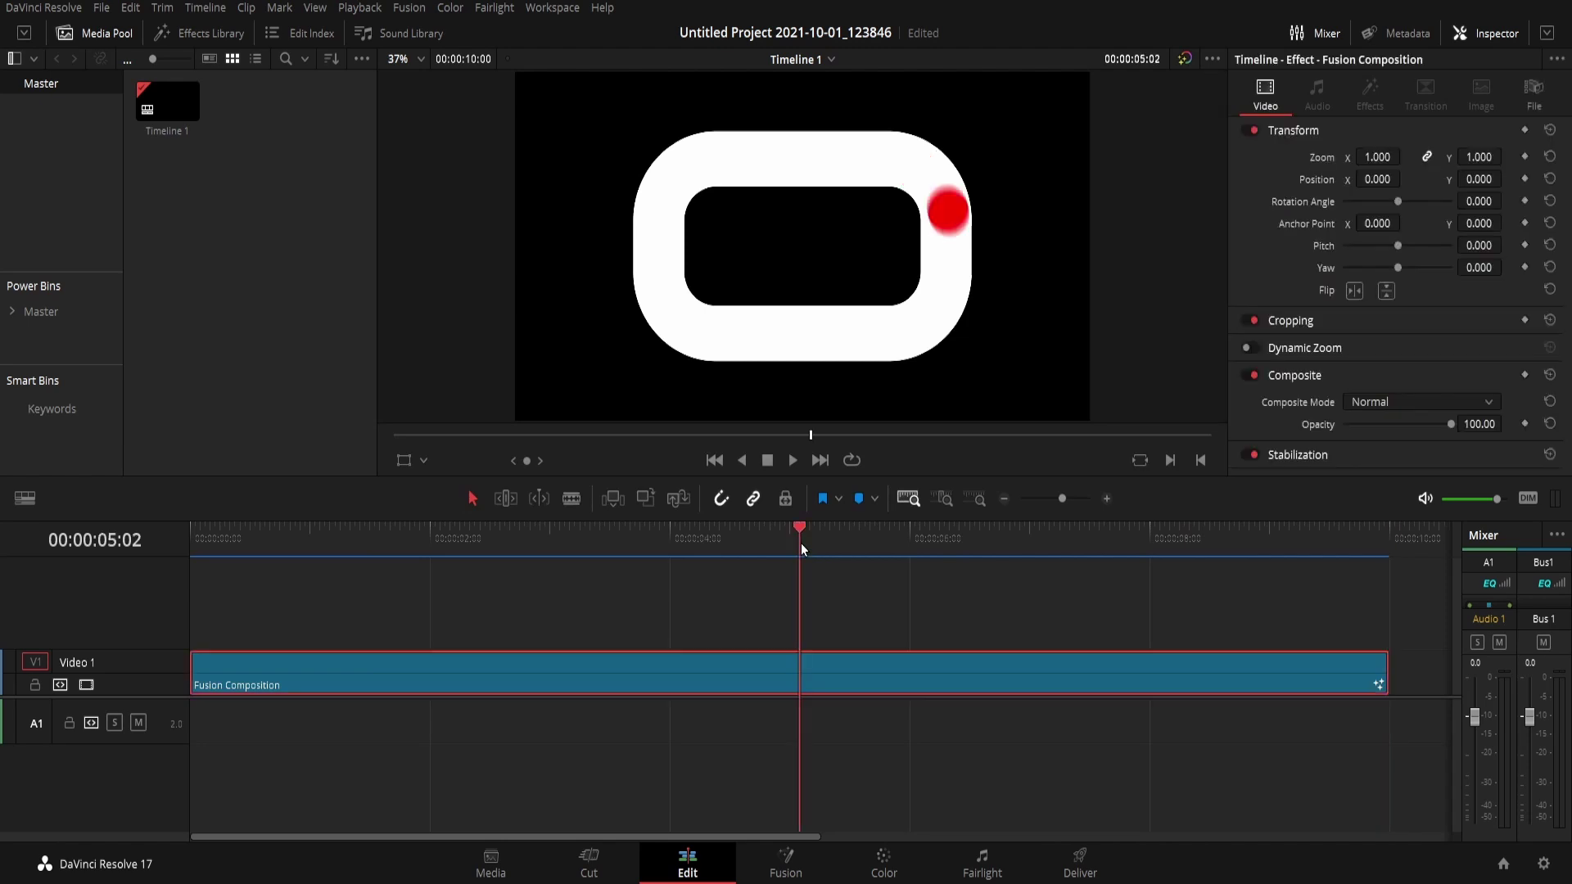
click(755, 873)
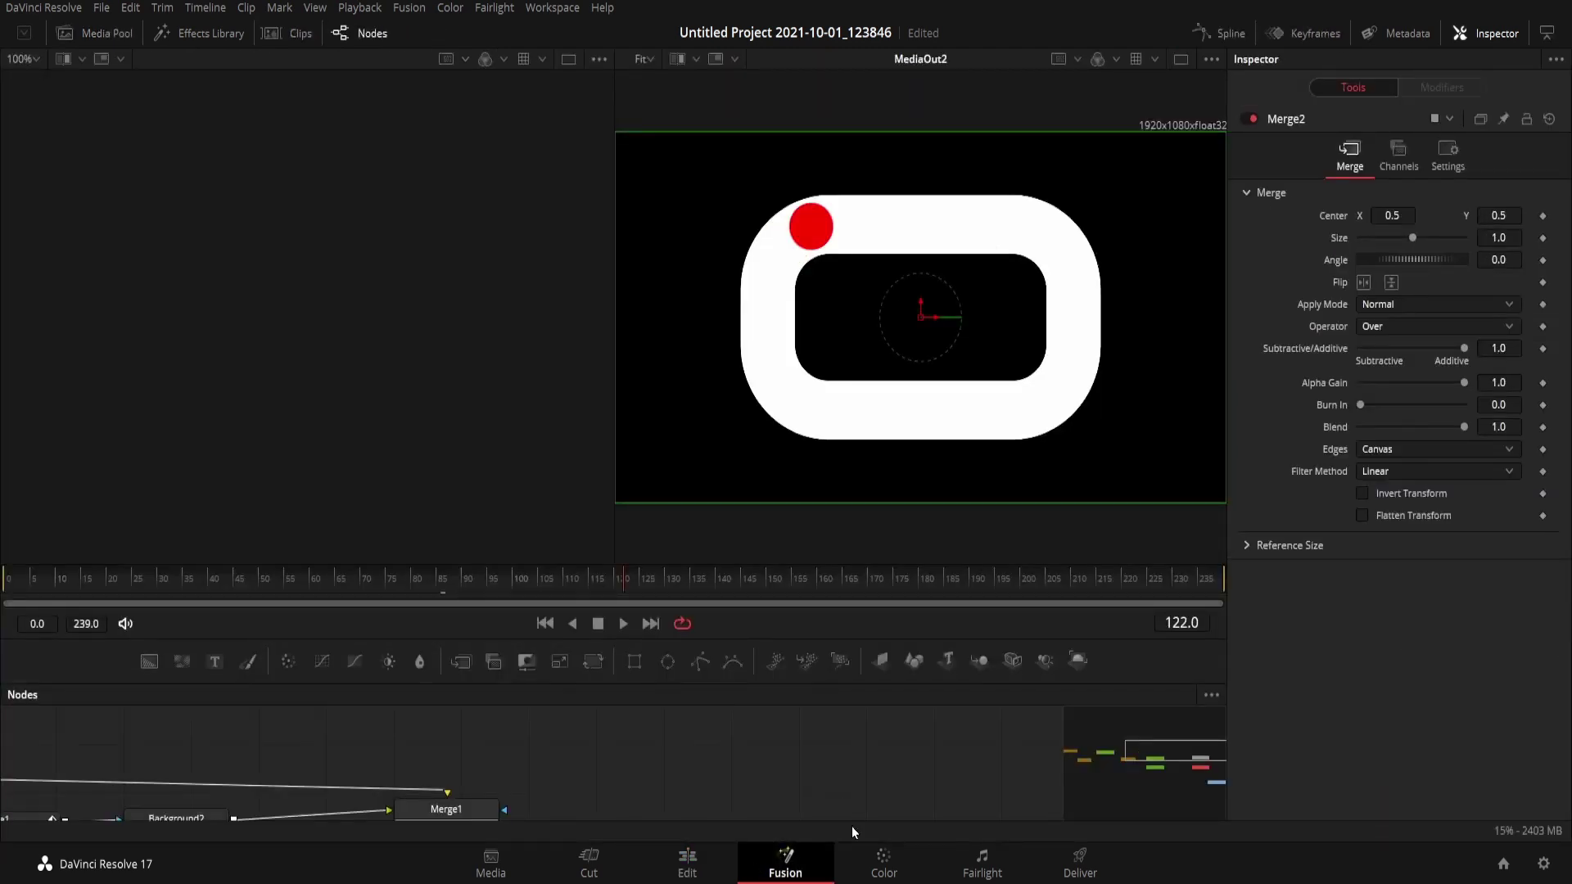
Pan the node graph, shift Rectangle1, use a single viewer, and move MediaOut2 up beside Merge2
drag(1192, 747, 1168, 759)
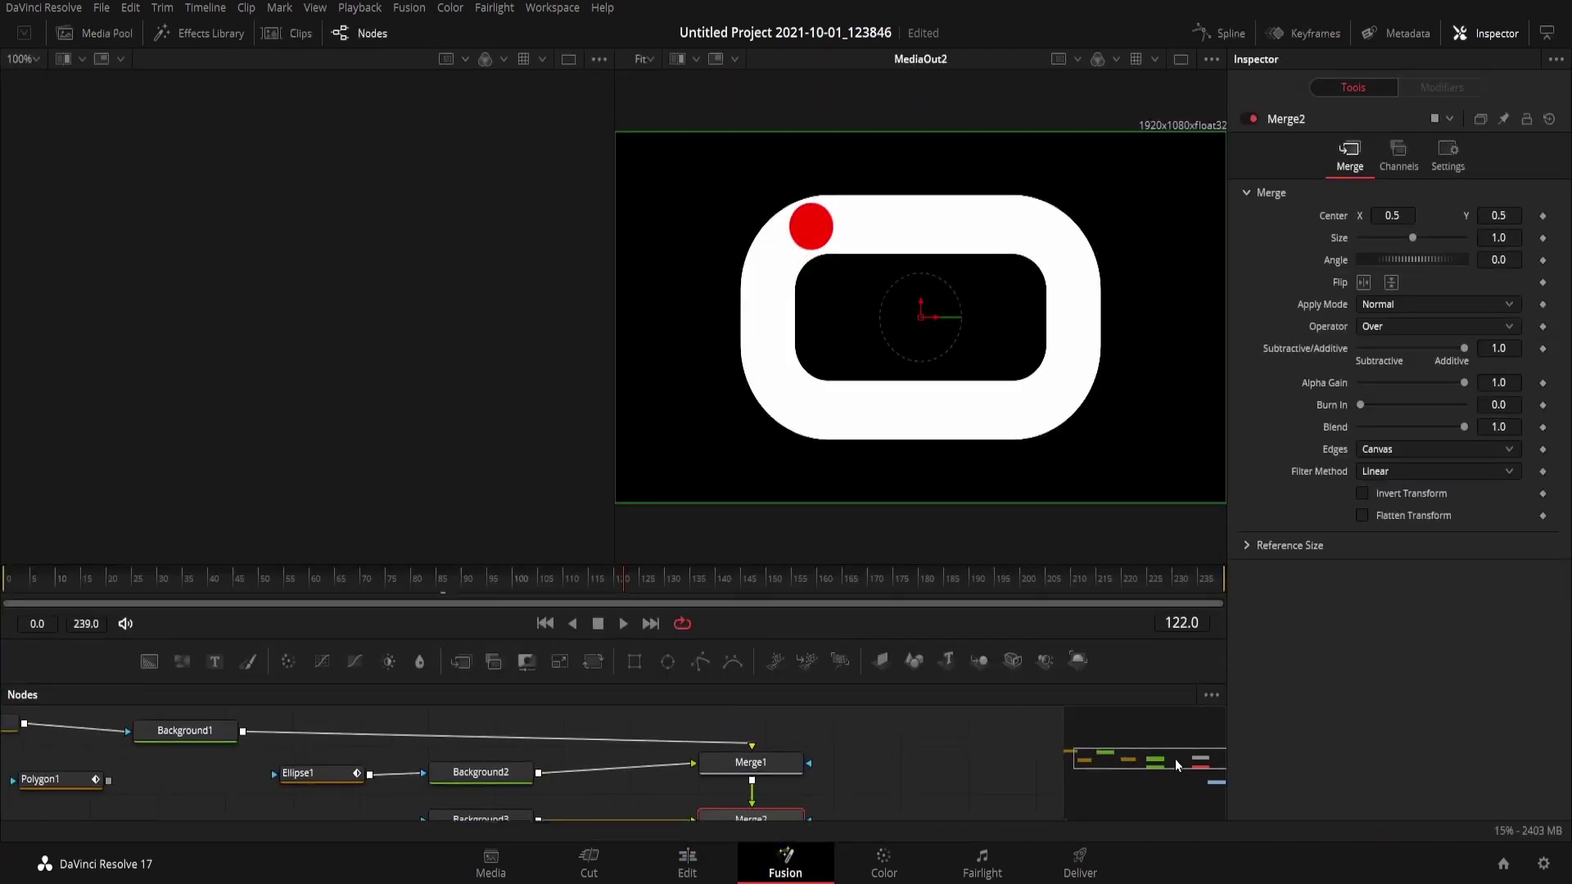
drag(1168, 759, 1163, 760)
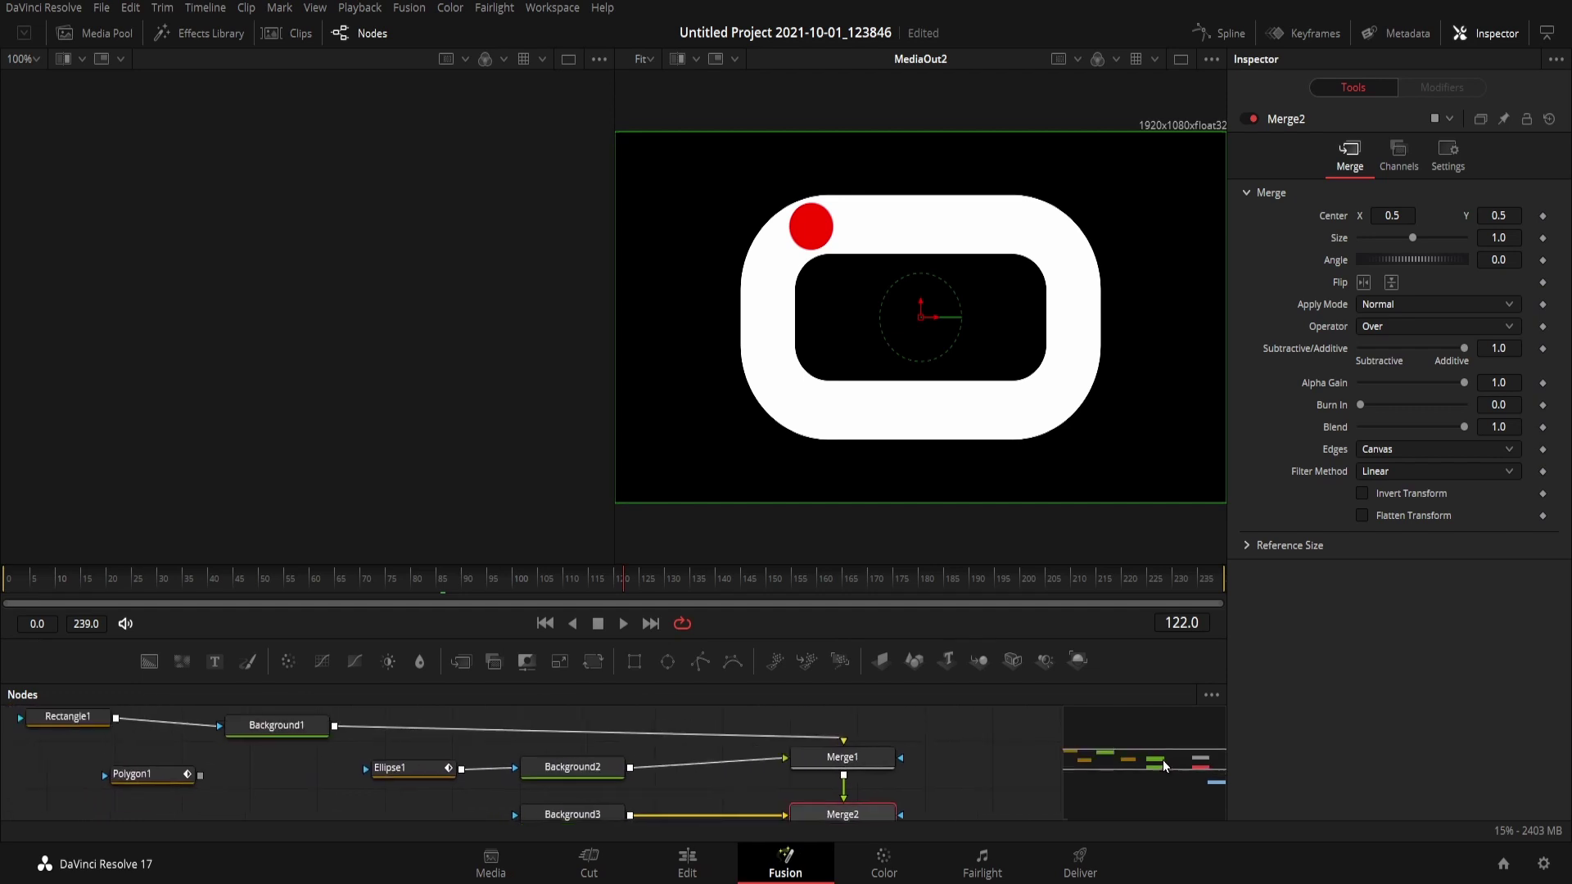
drag(56, 728, 93, 745)
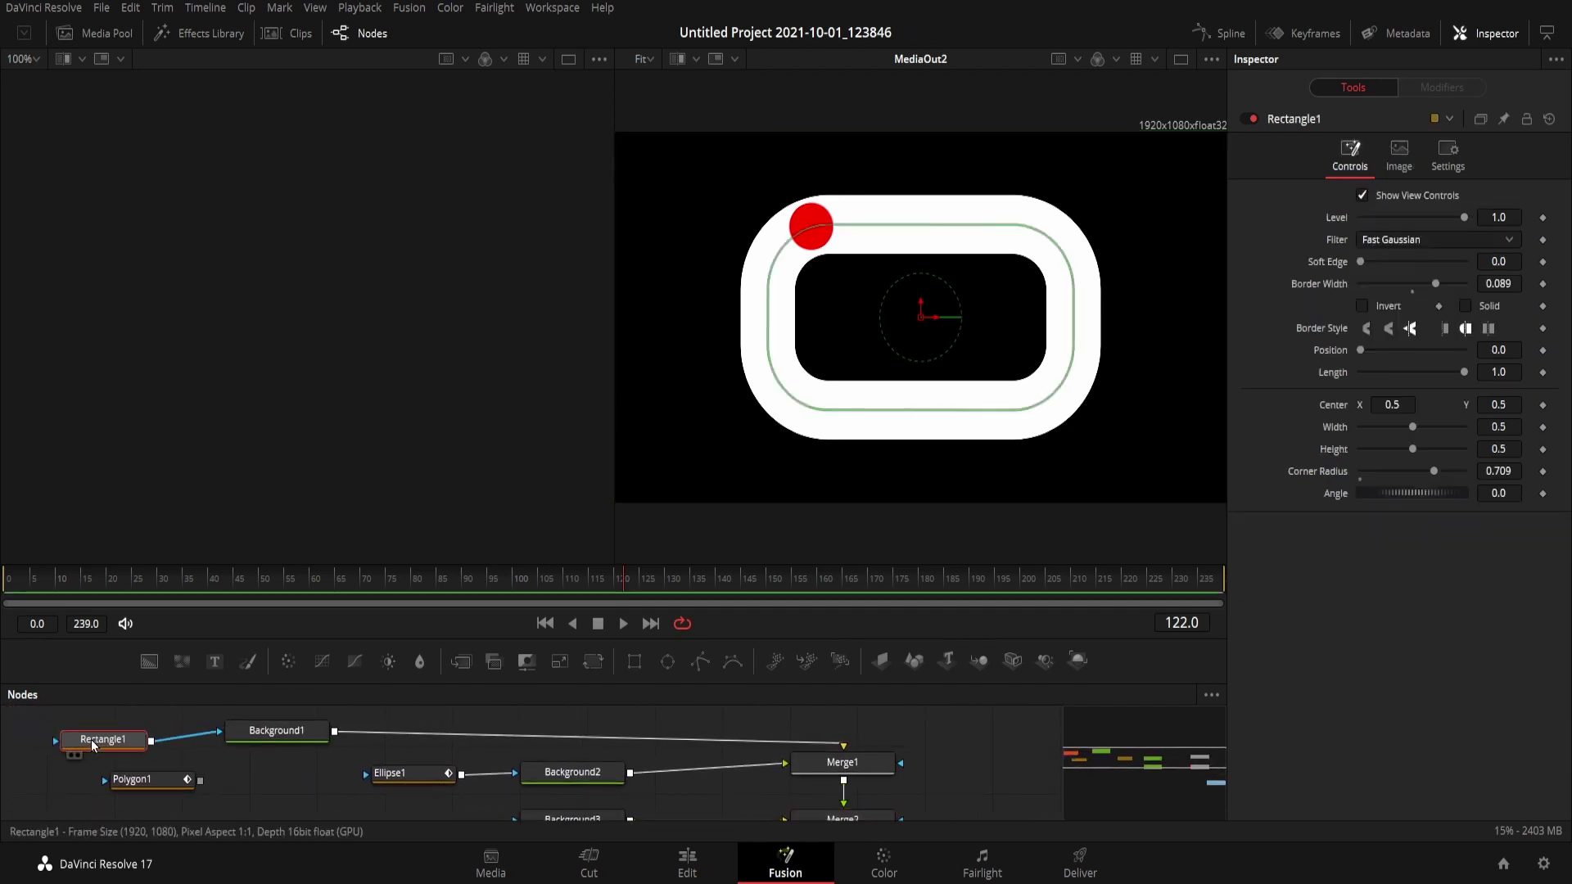
click(1180, 60)
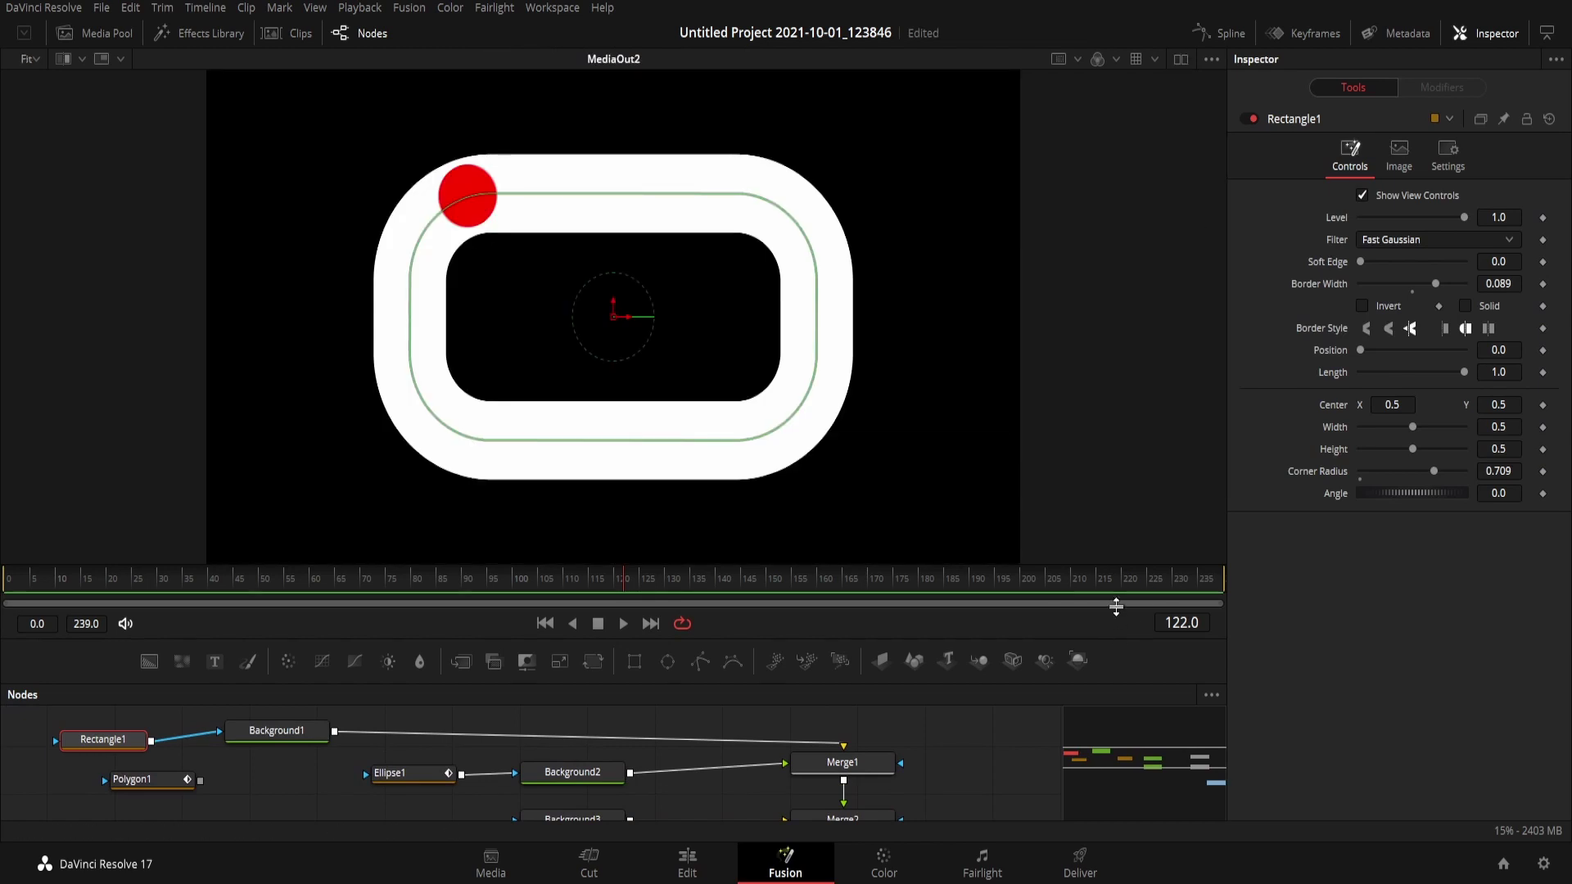
drag(1116, 606, 1105, 495)
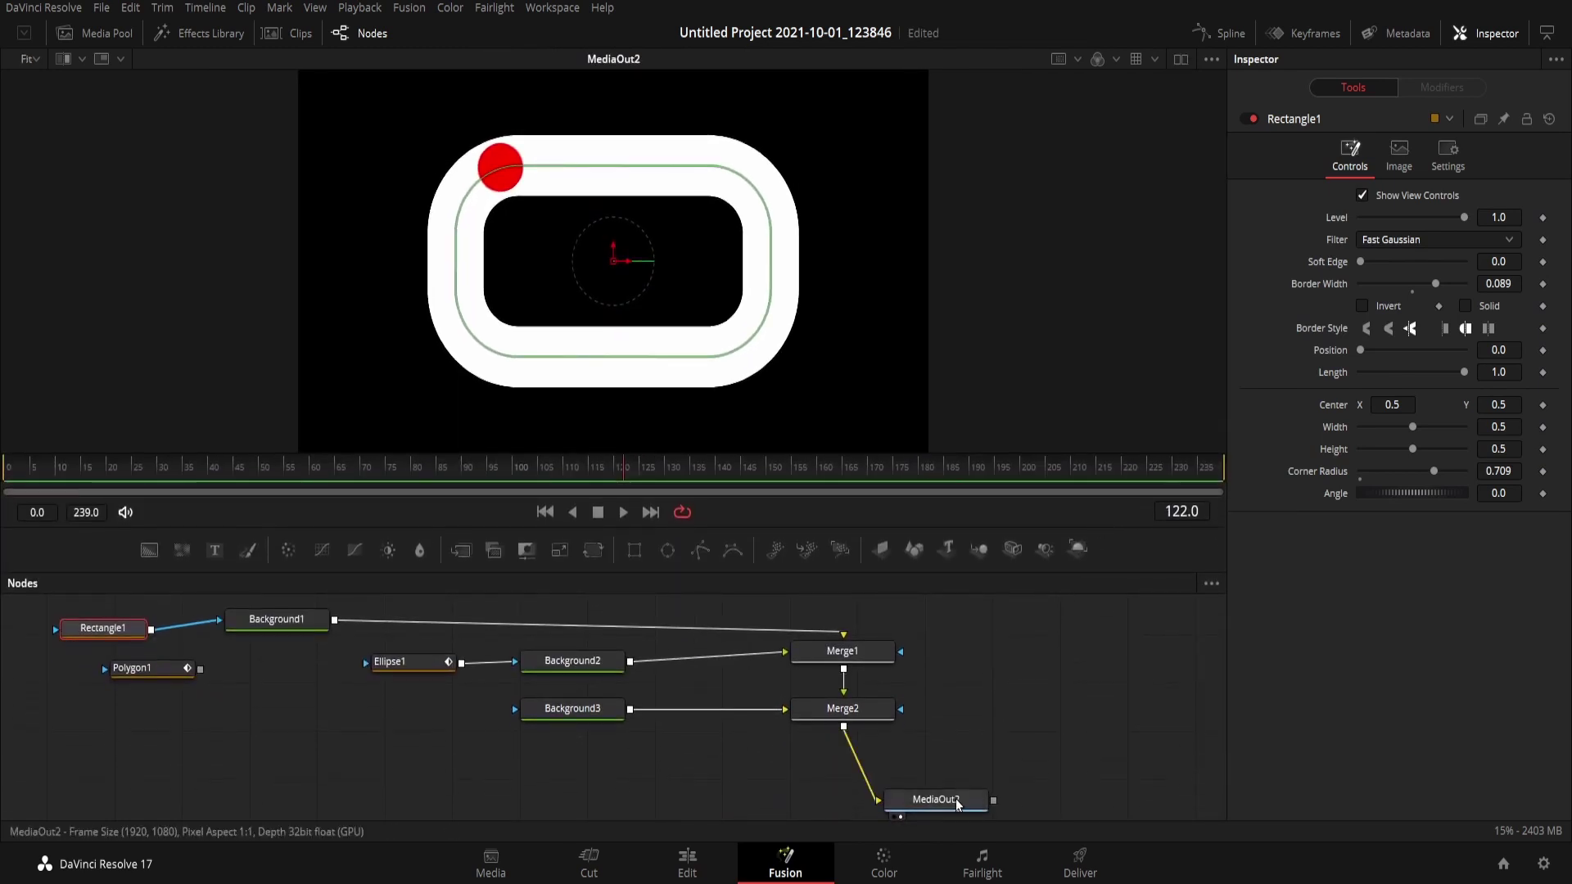
drag(958, 805, 945, 754)
Inspect Rectangle1, Background1-3, Merge1-2, Ellipse1, its path modifier and Polygon1, then return to Edit
click(114, 630)
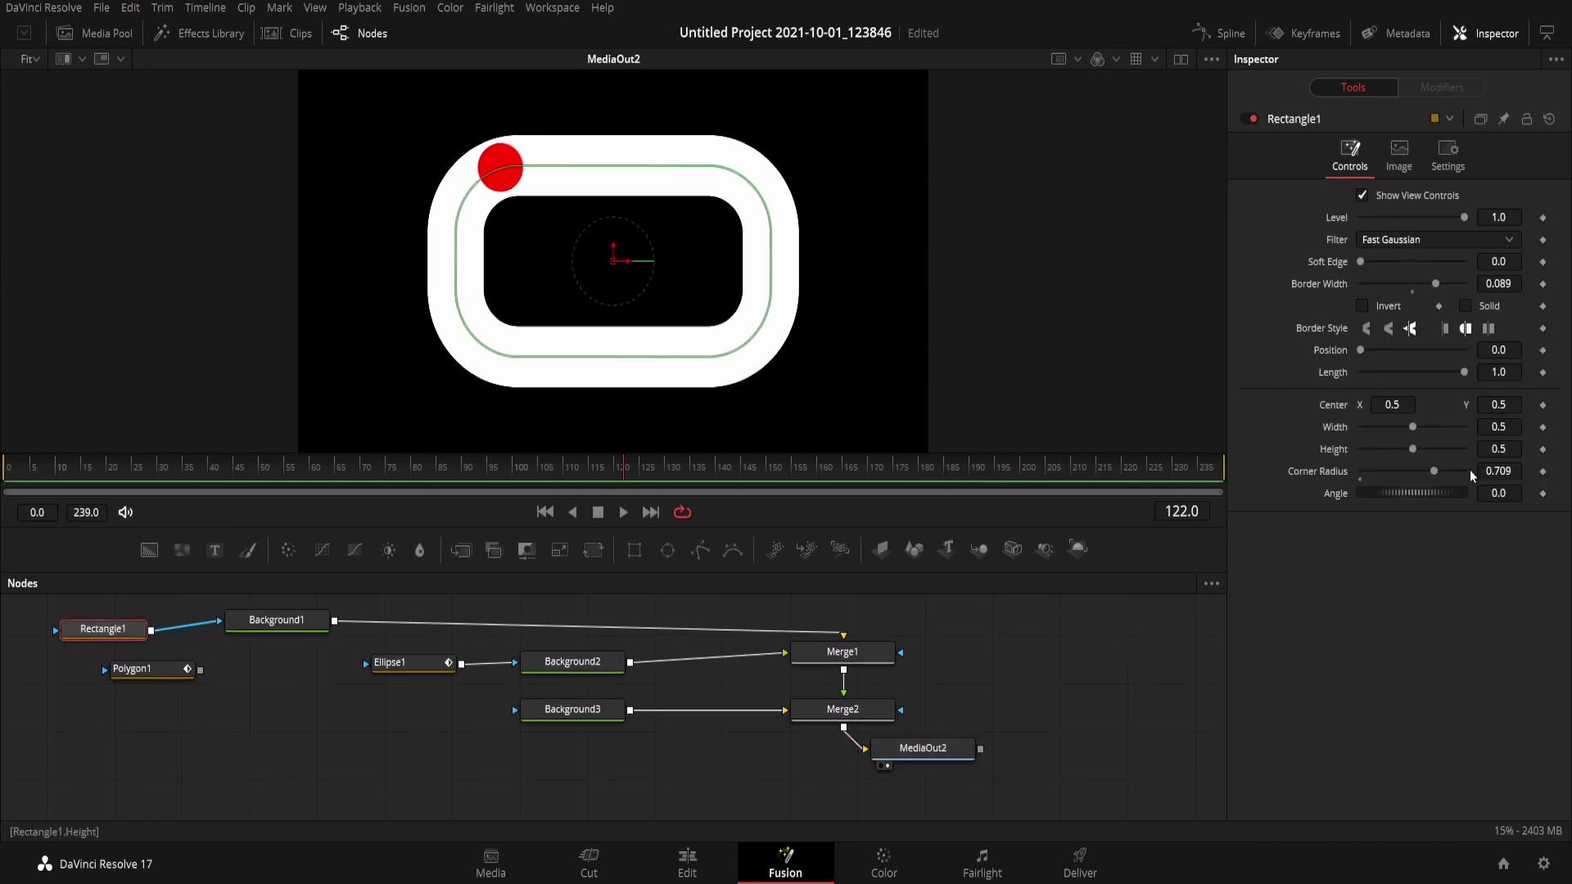
click(276, 621)
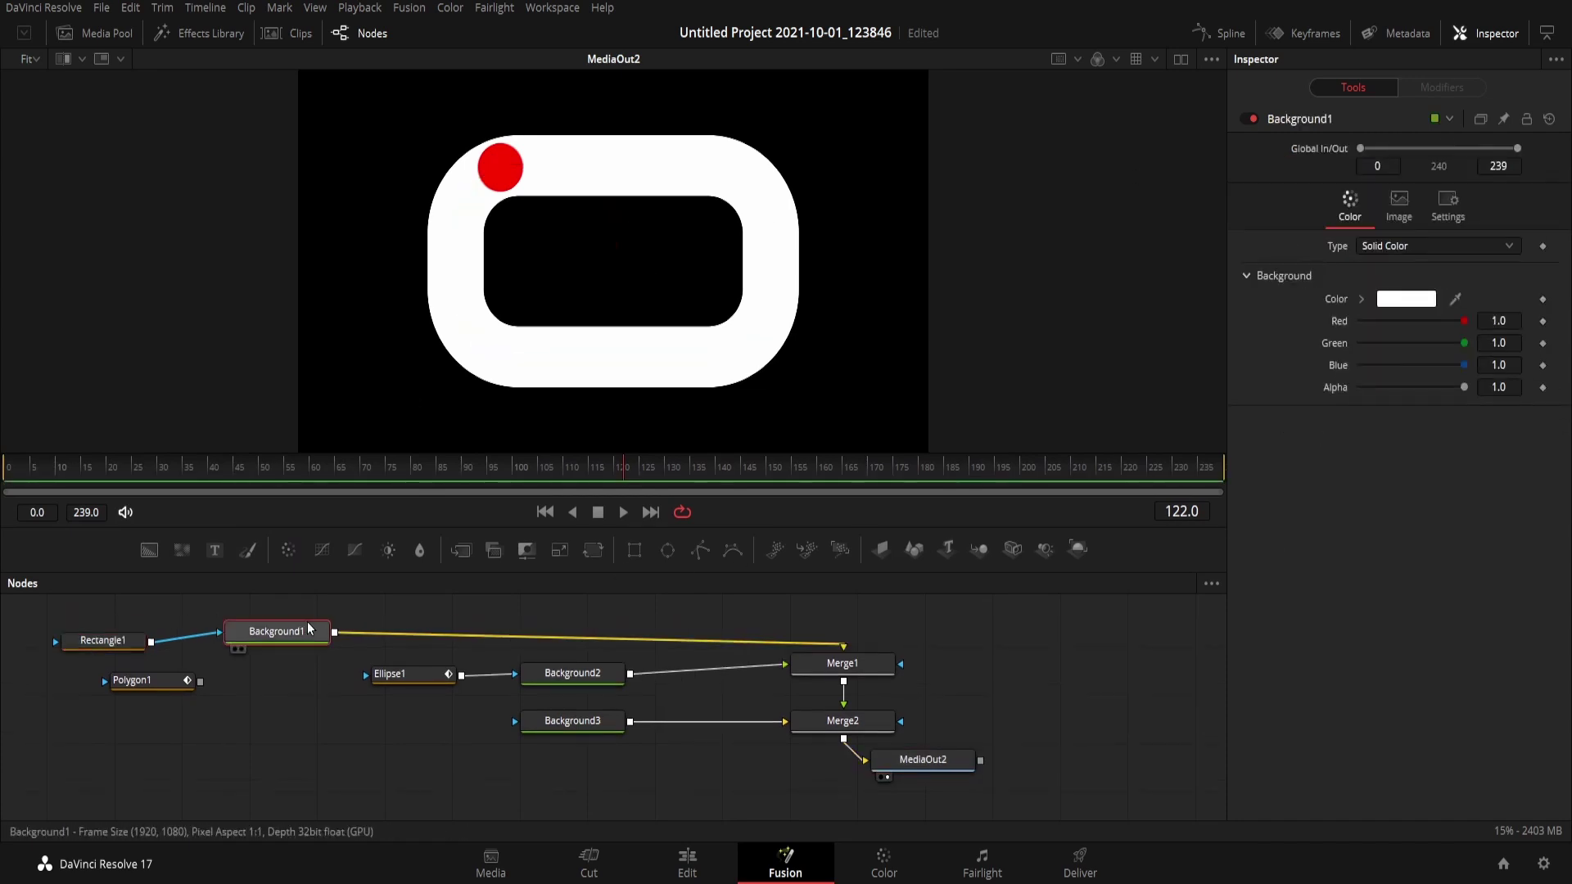
click(844, 673)
click(413, 675)
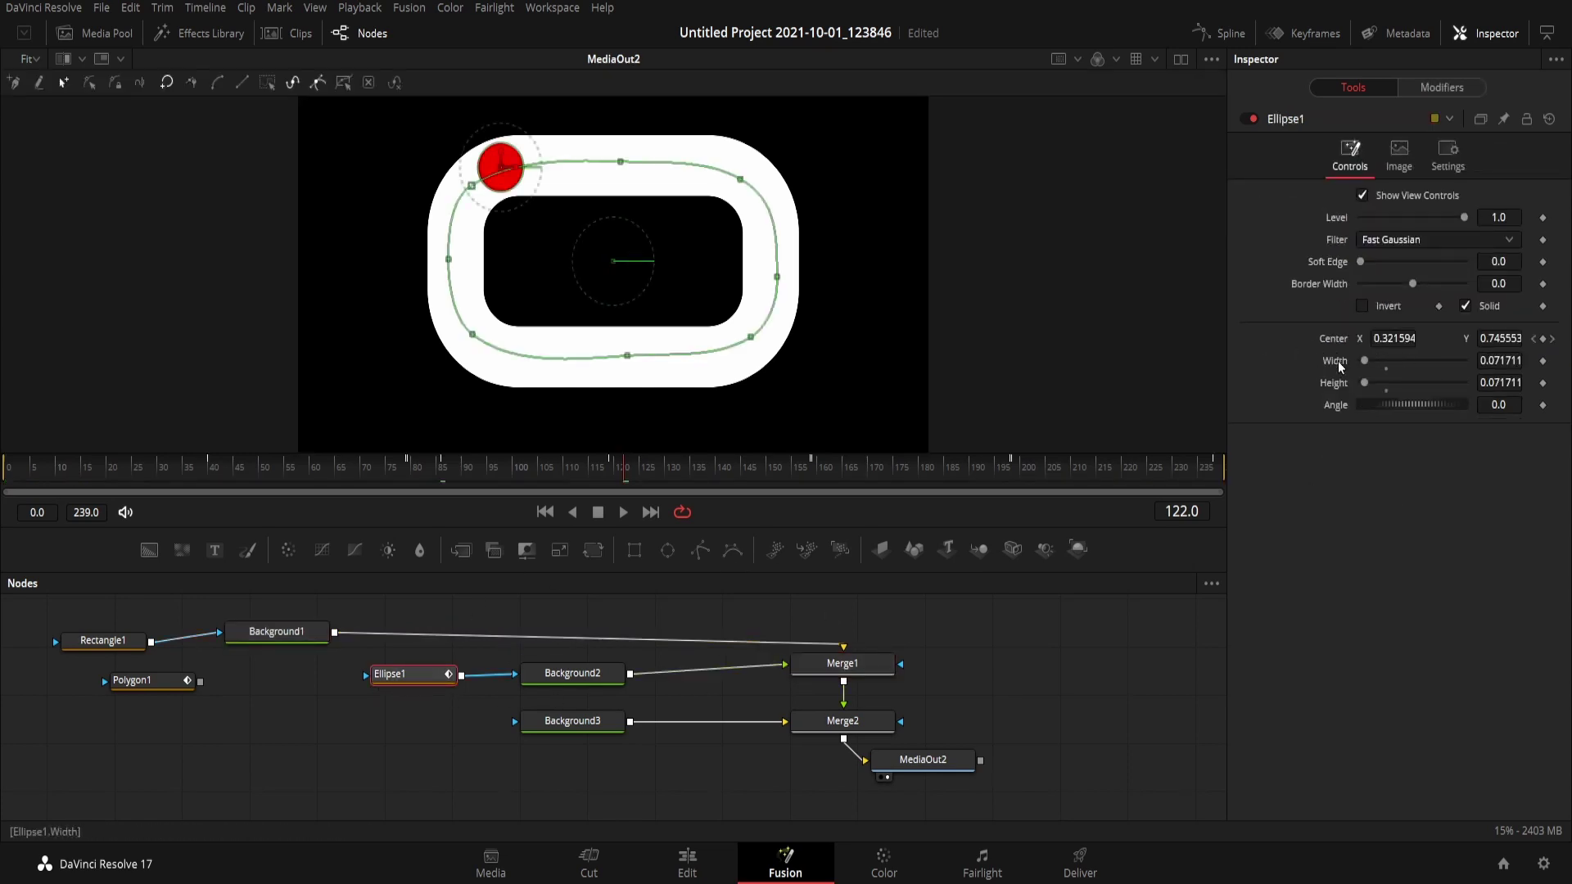
click(1445, 93)
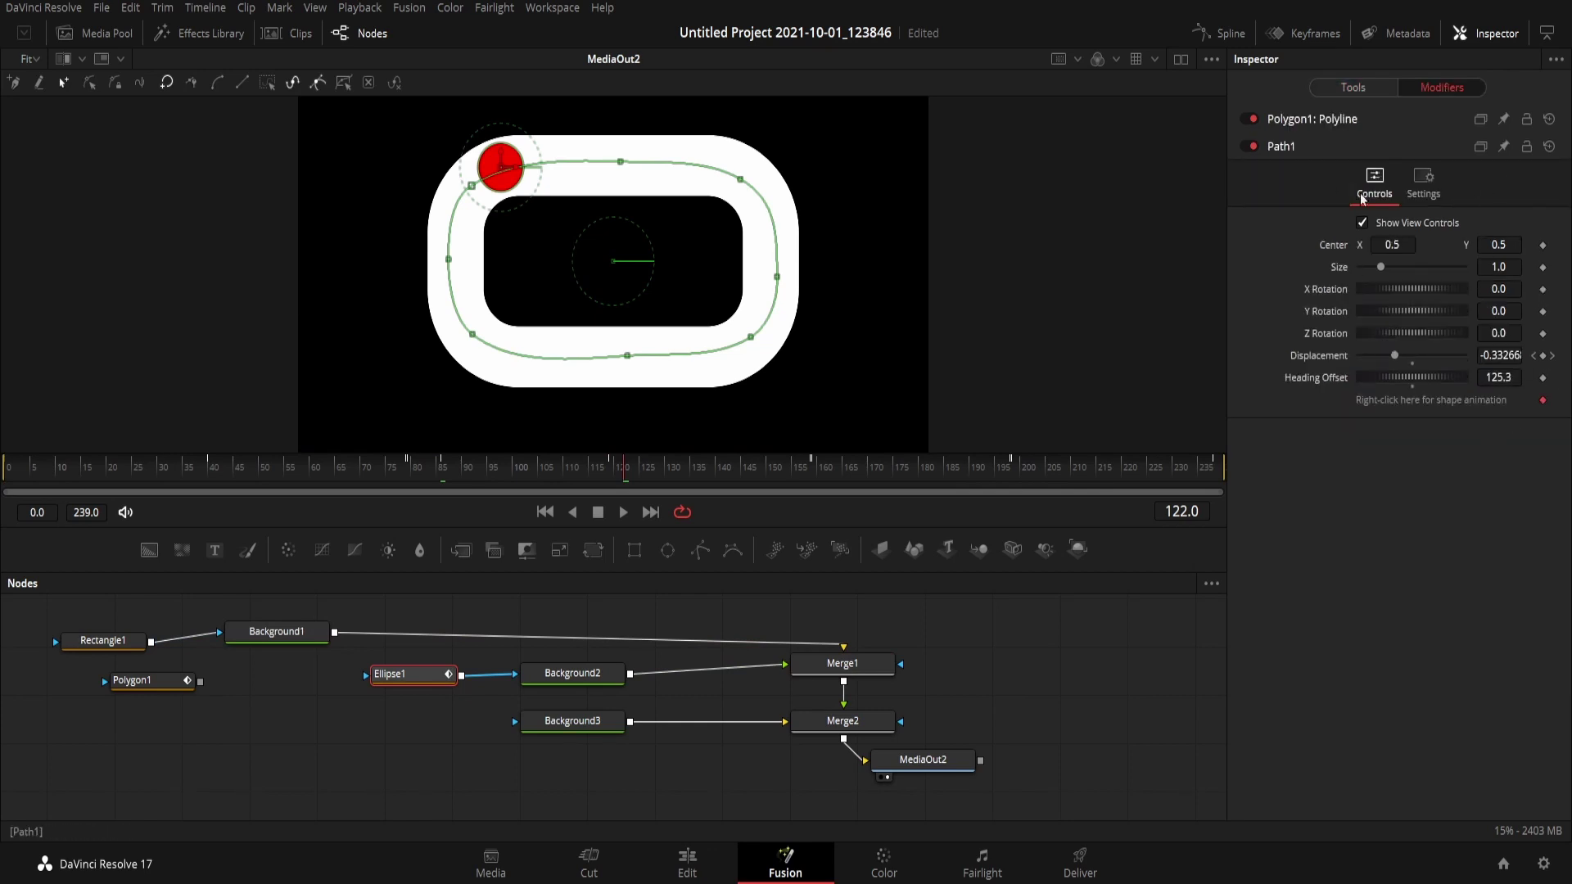
click(576, 685)
click(844, 665)
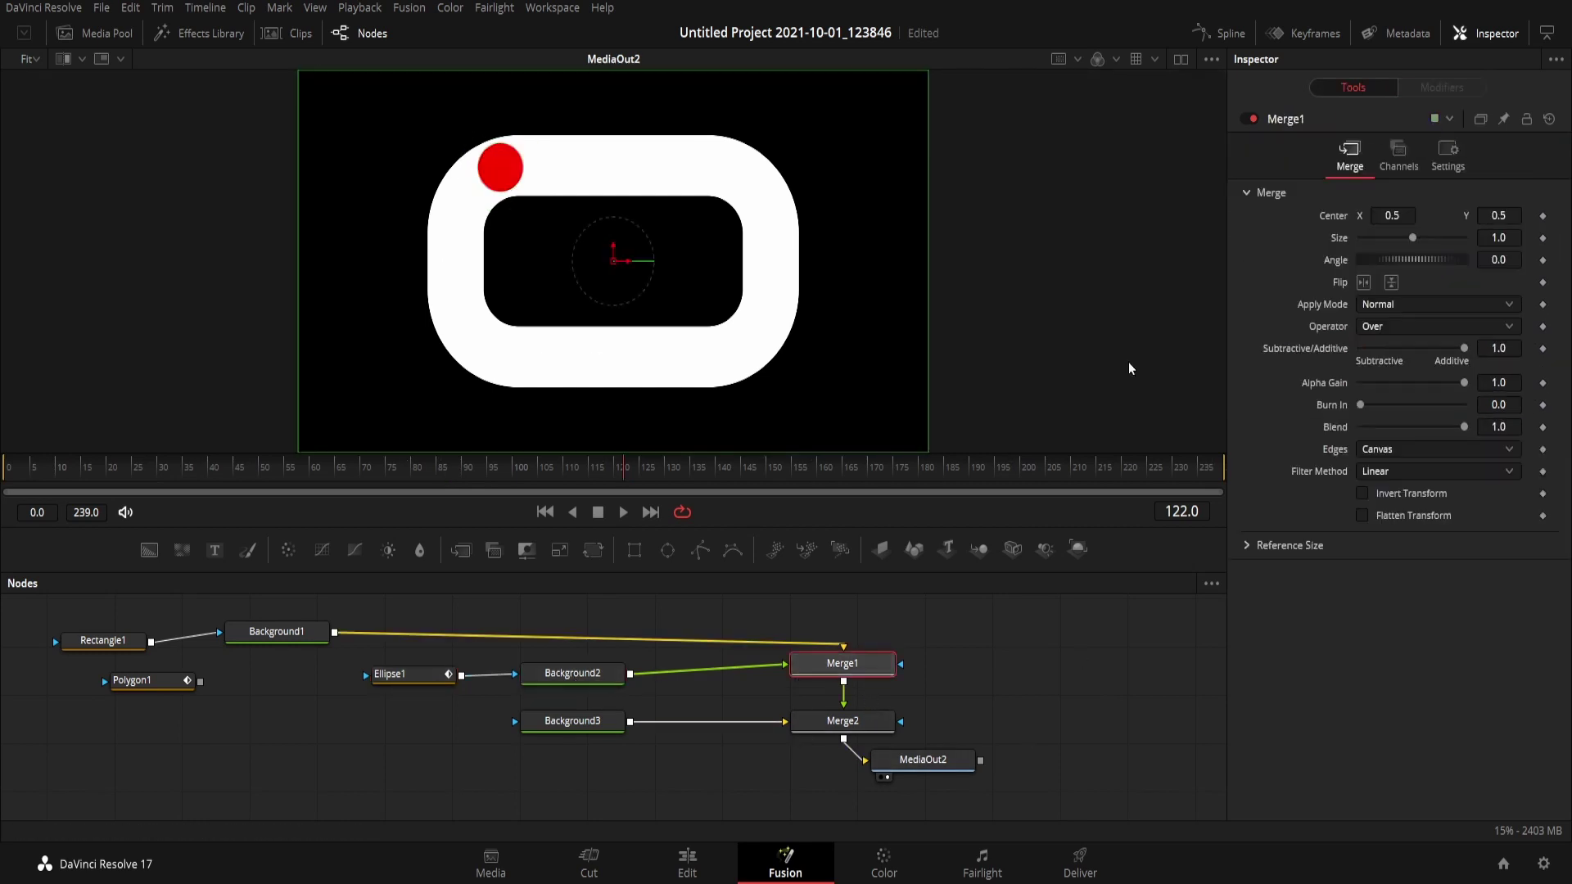
click(870, 724)
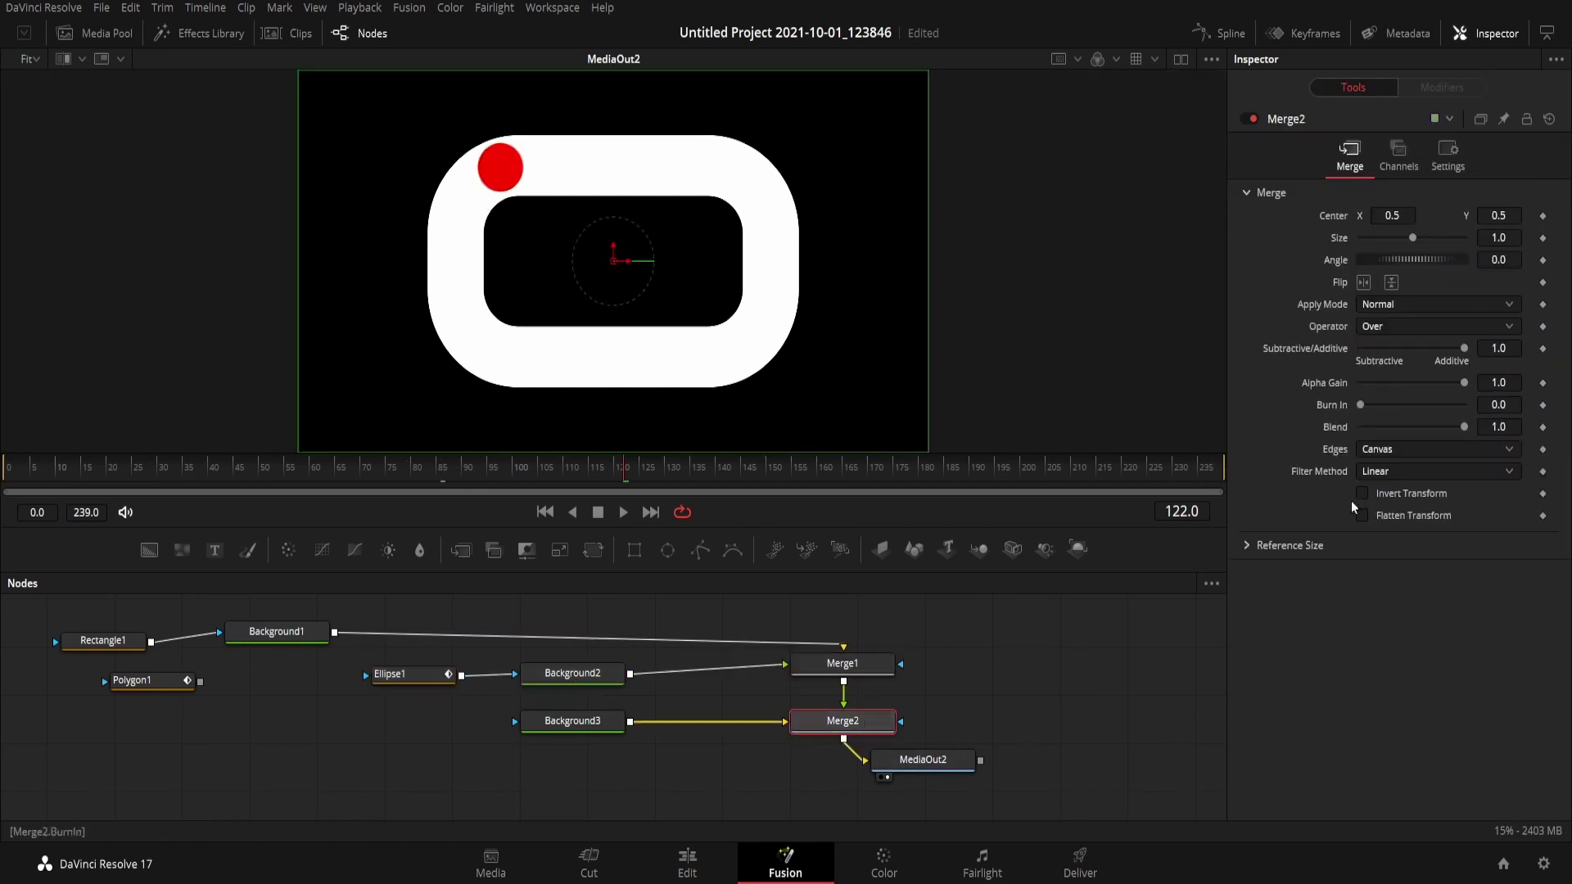
click(601, 722)
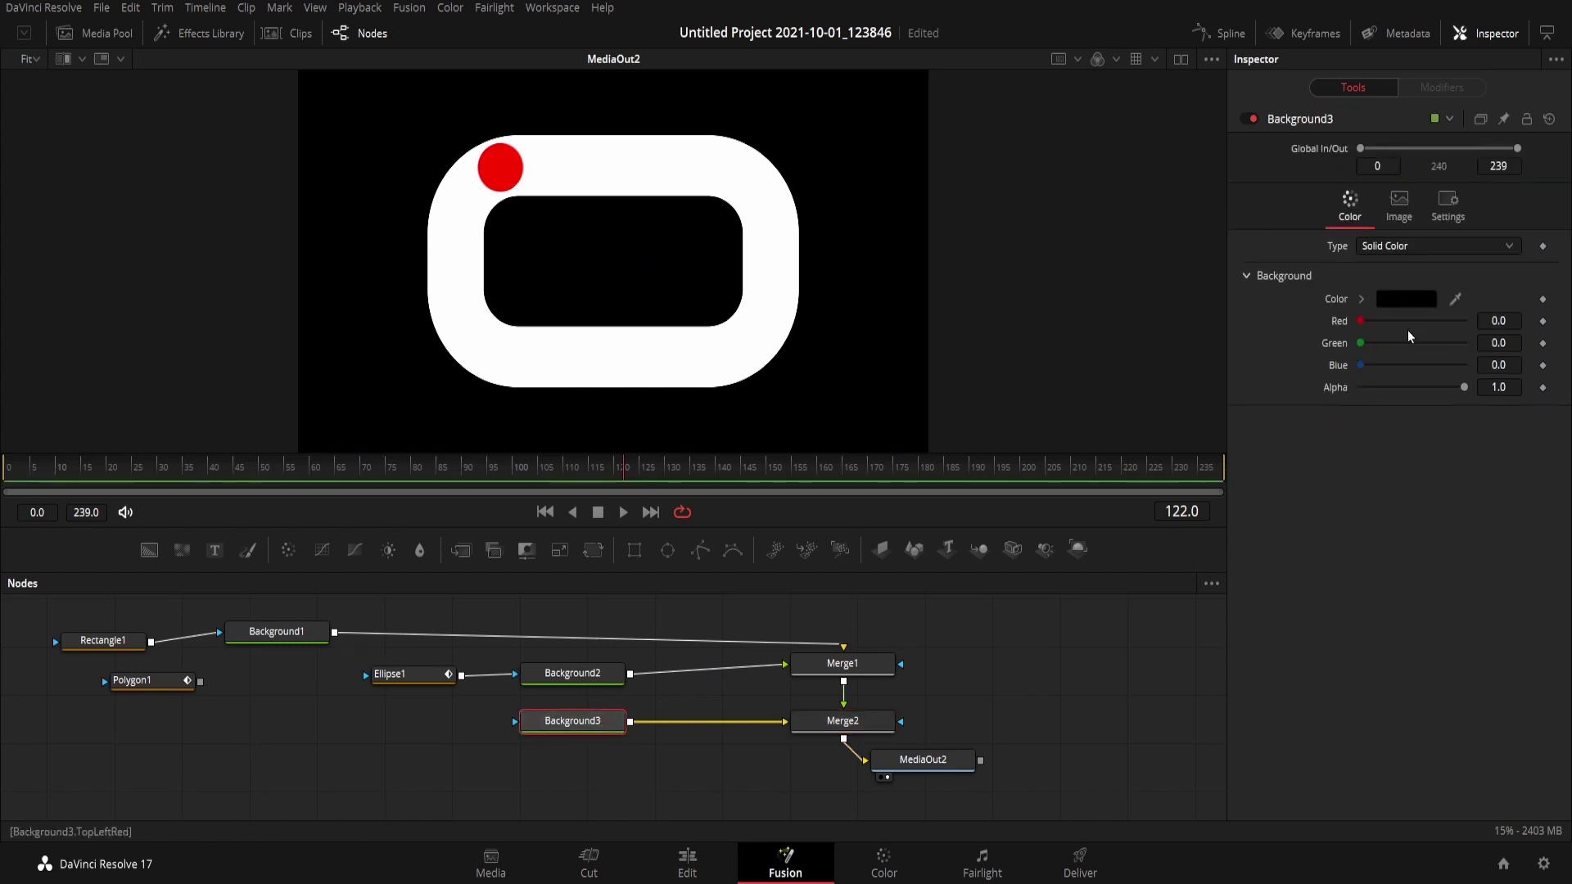
click(173, 686)
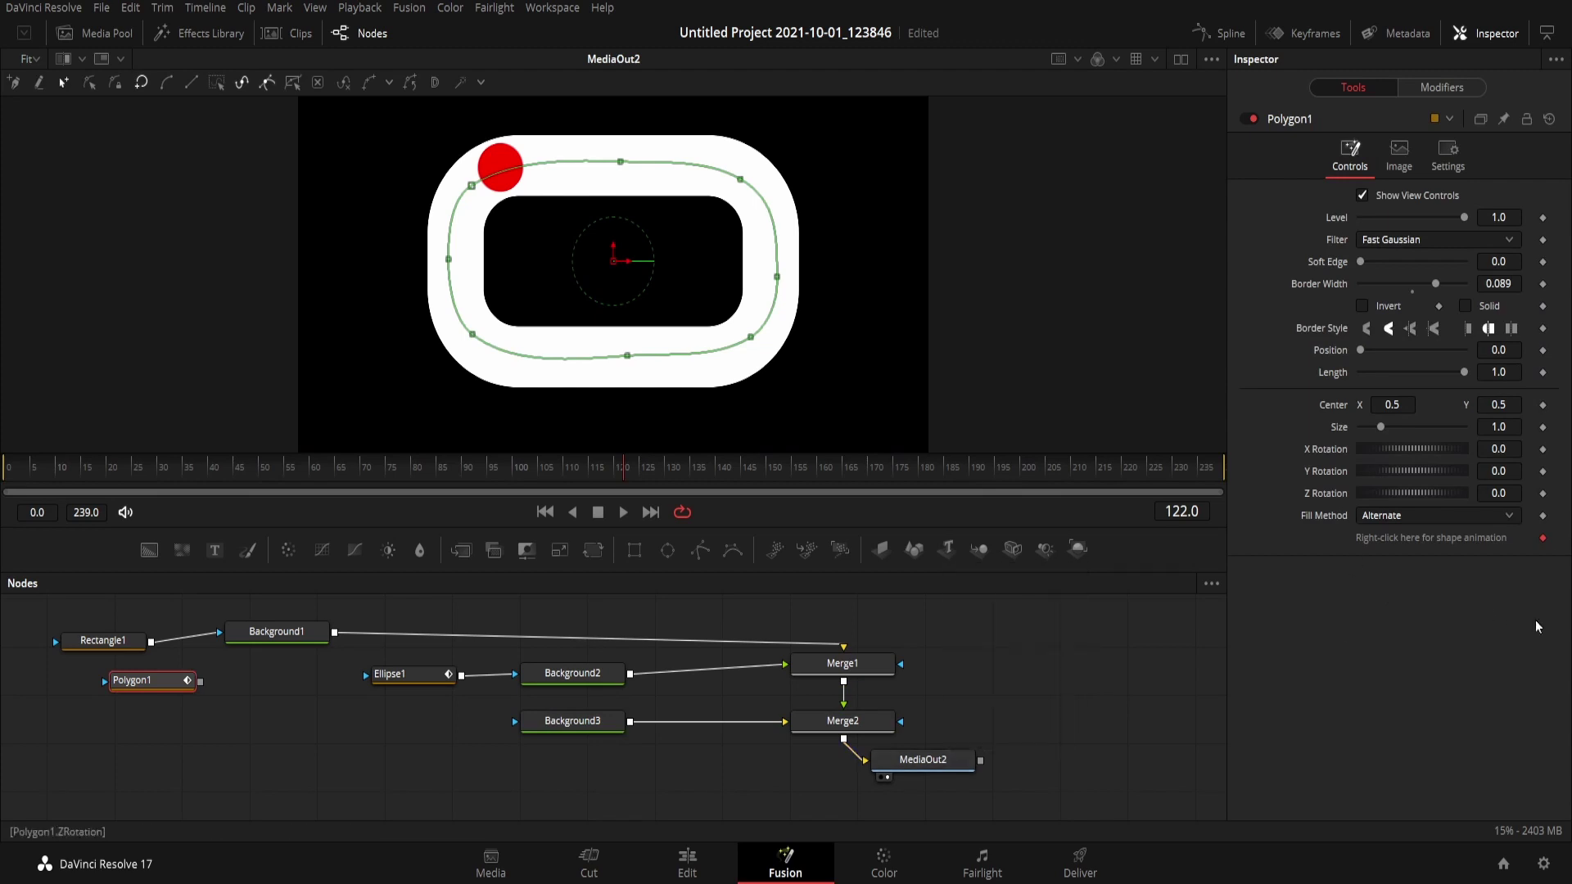
click(944, 766)
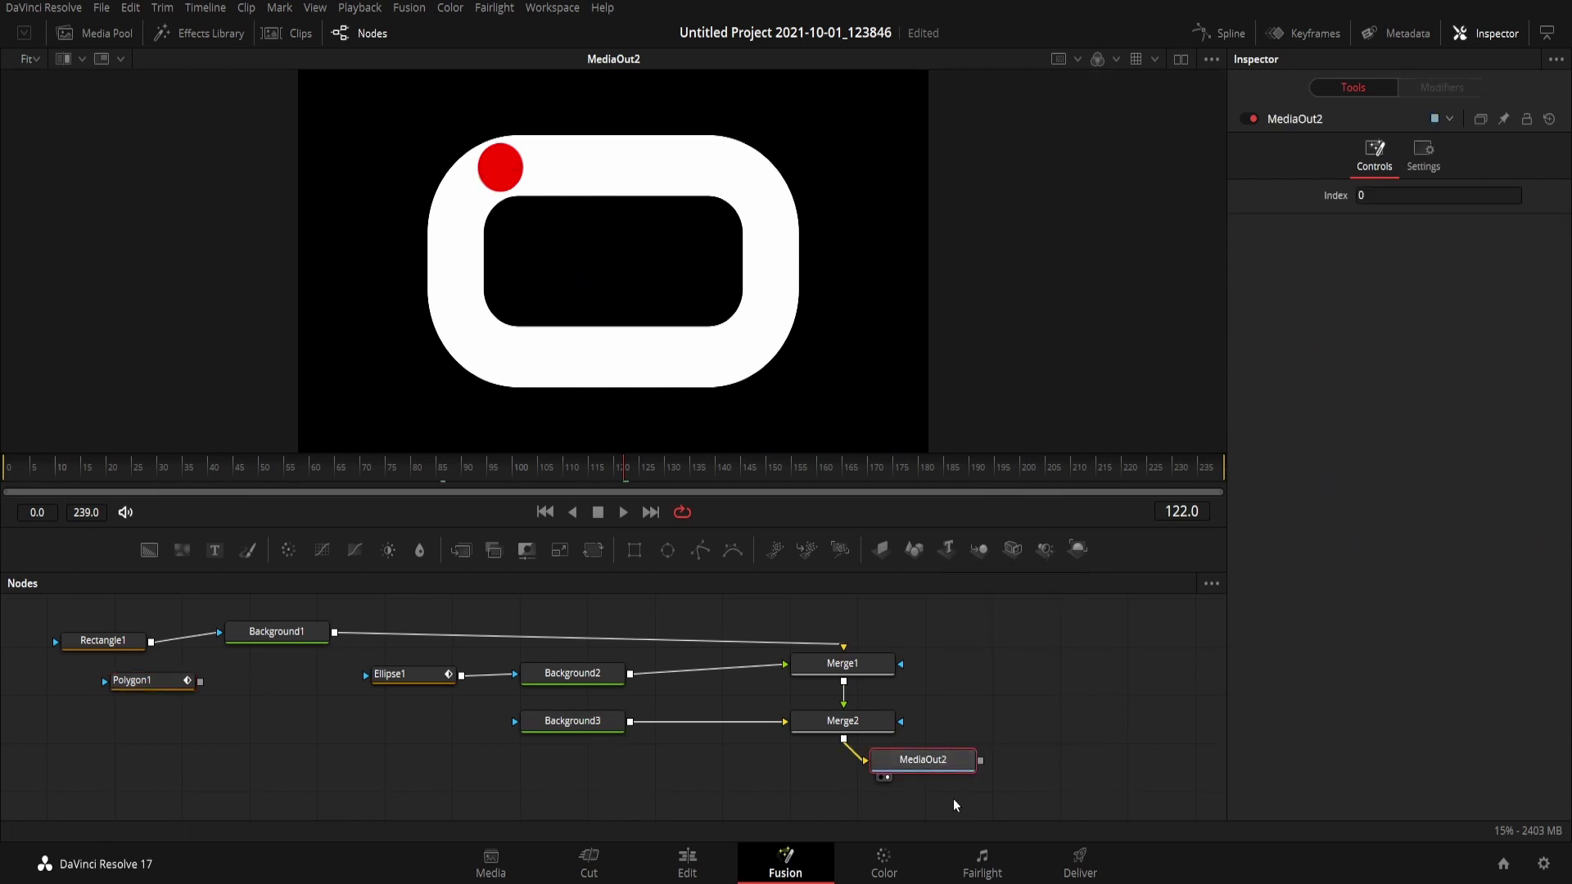
click(687, 861)
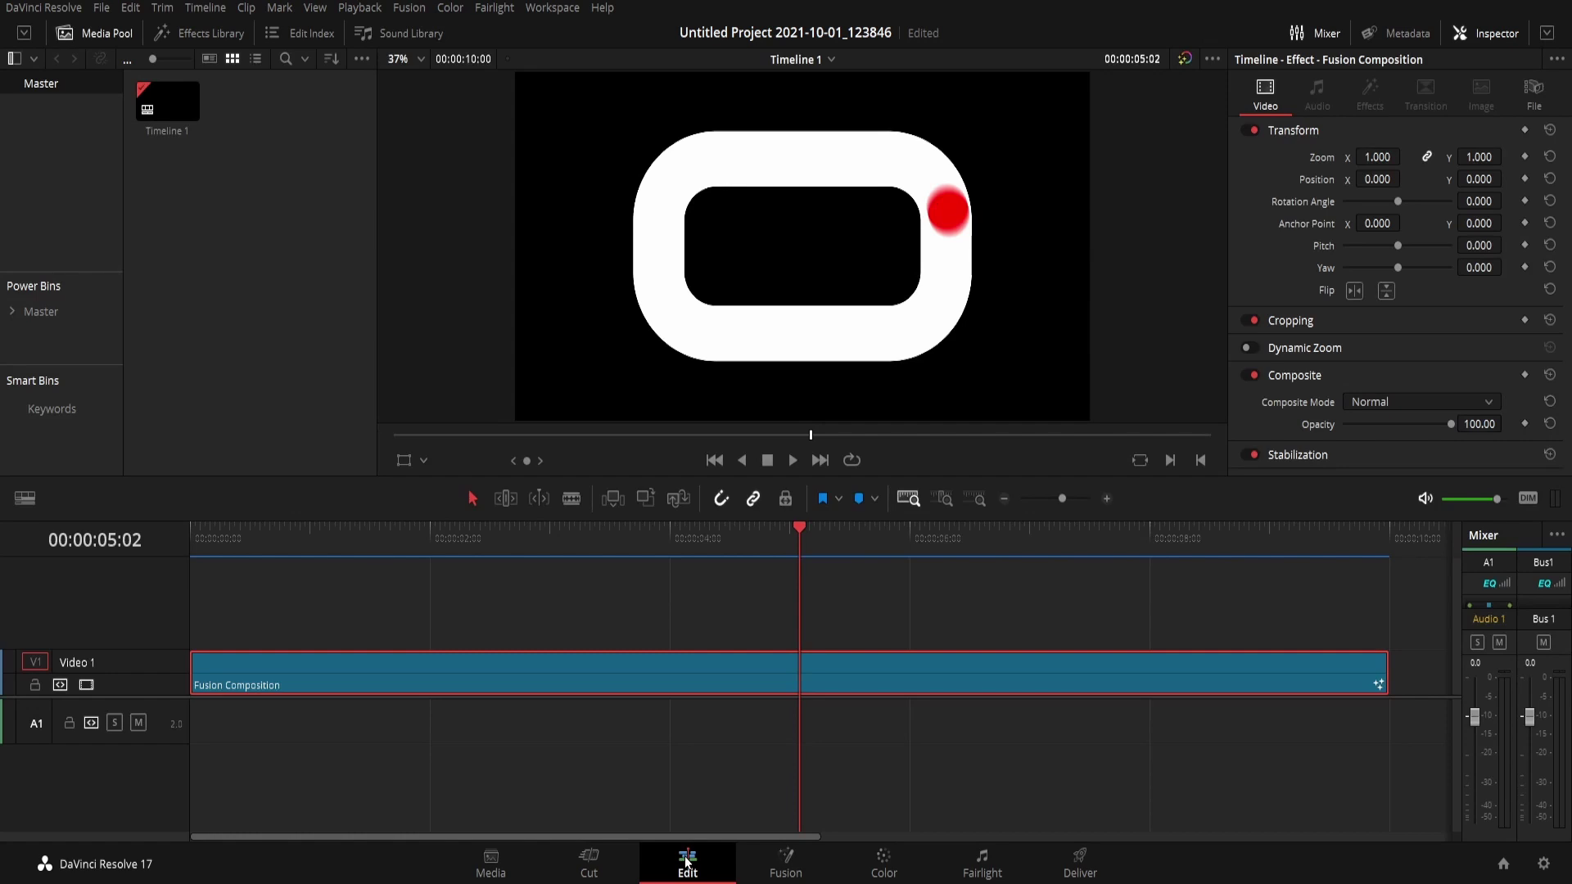
click(979, 501)
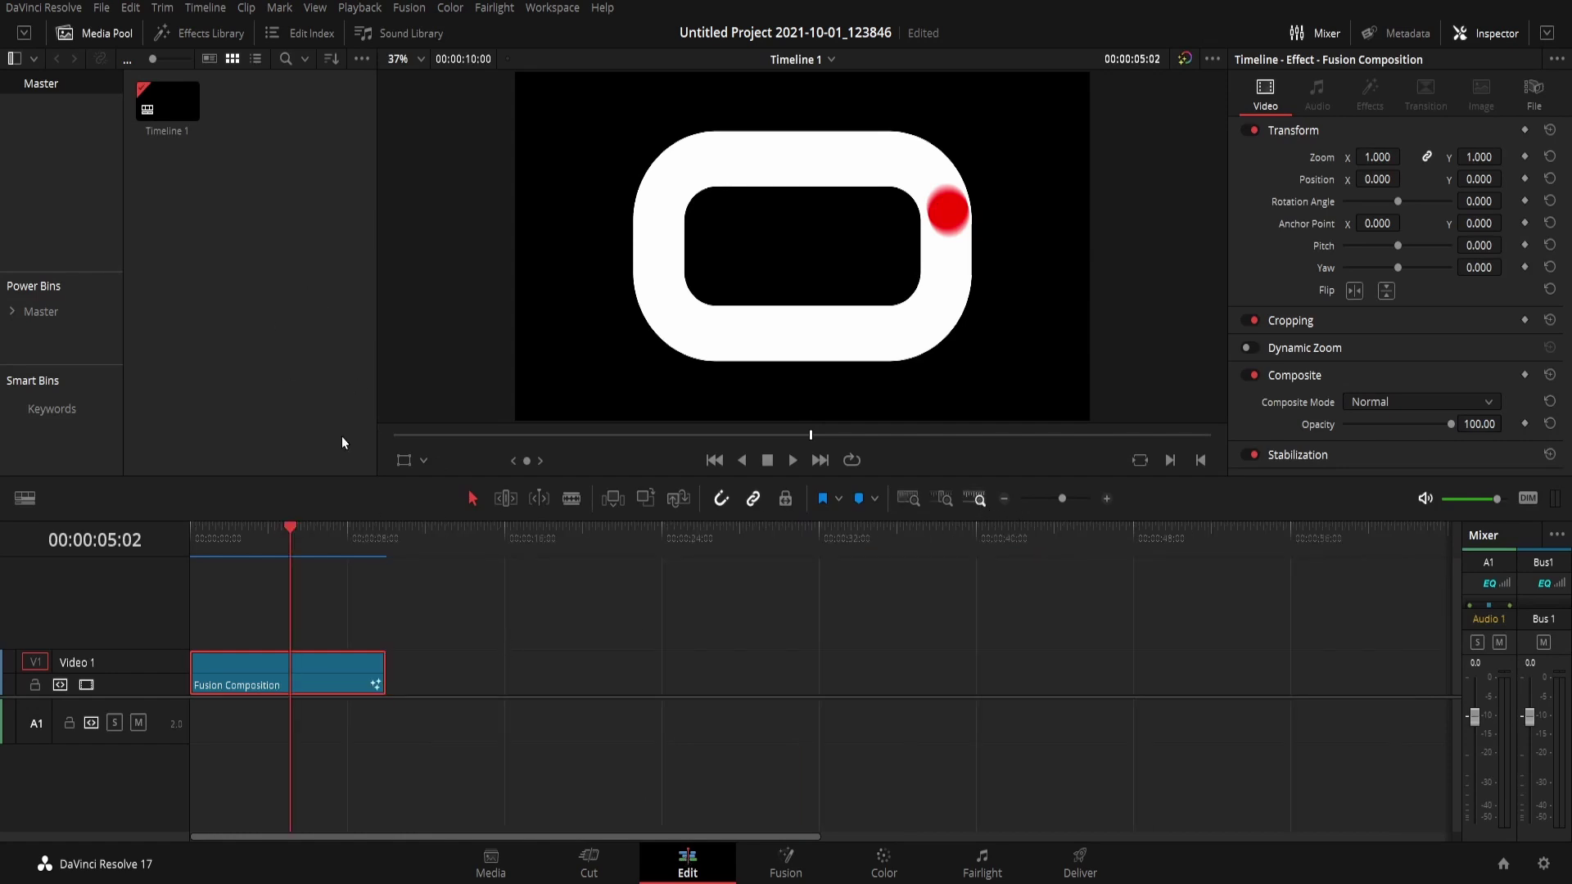
click(179, 36)
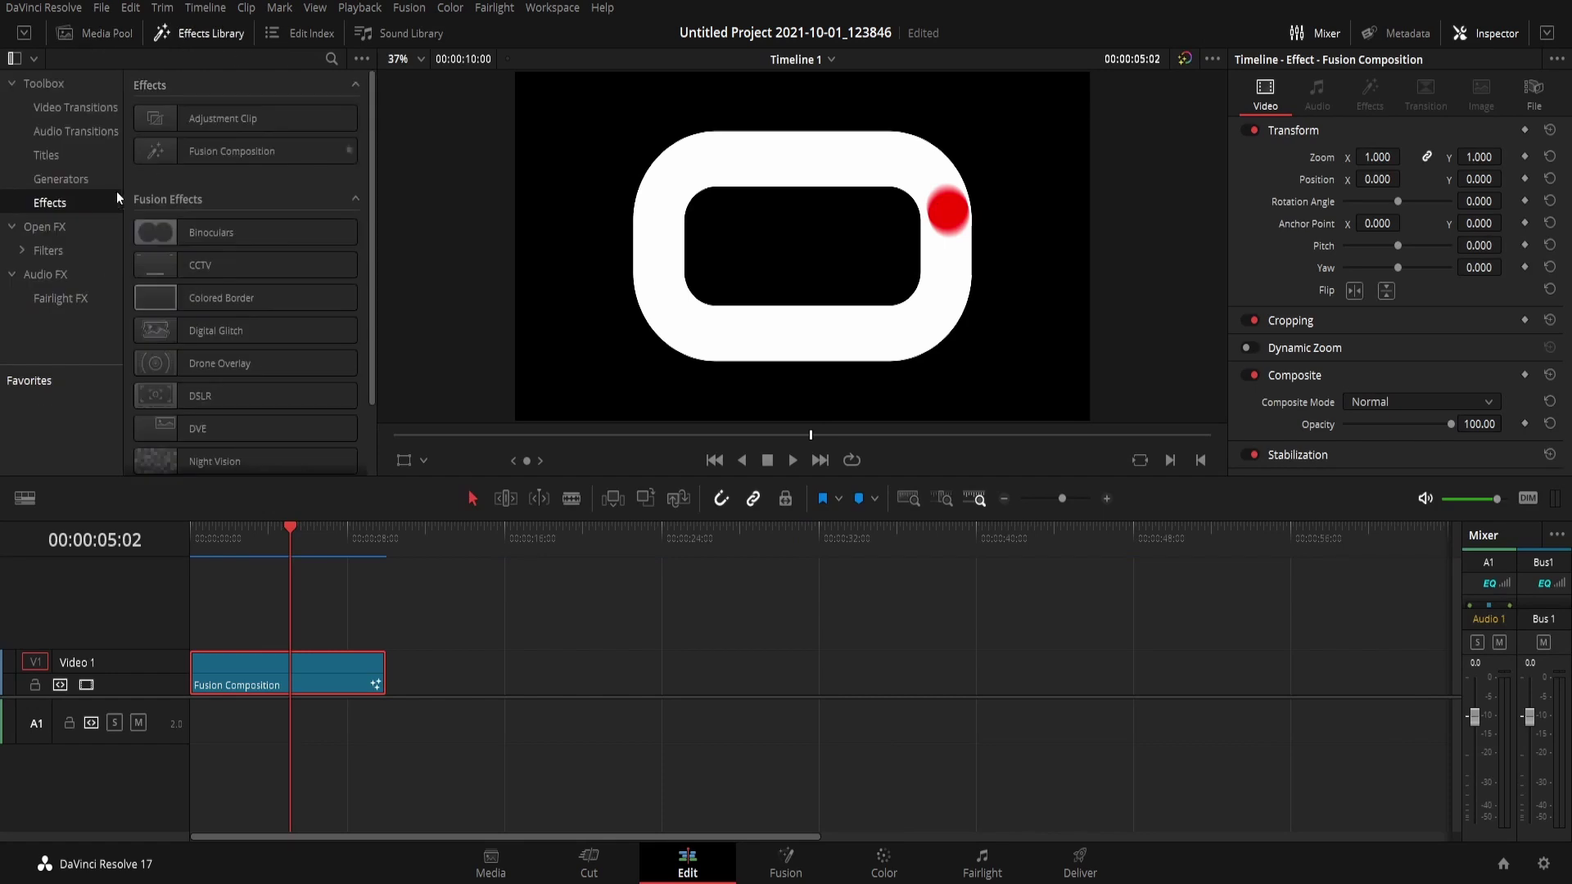
click(71, 181)
click(51, 204)
mouse_move(238, 156)
mouse_down()
mouse_move(477, 678)
mouse_move(459, 678)
mouse_up()
click(501, 548)
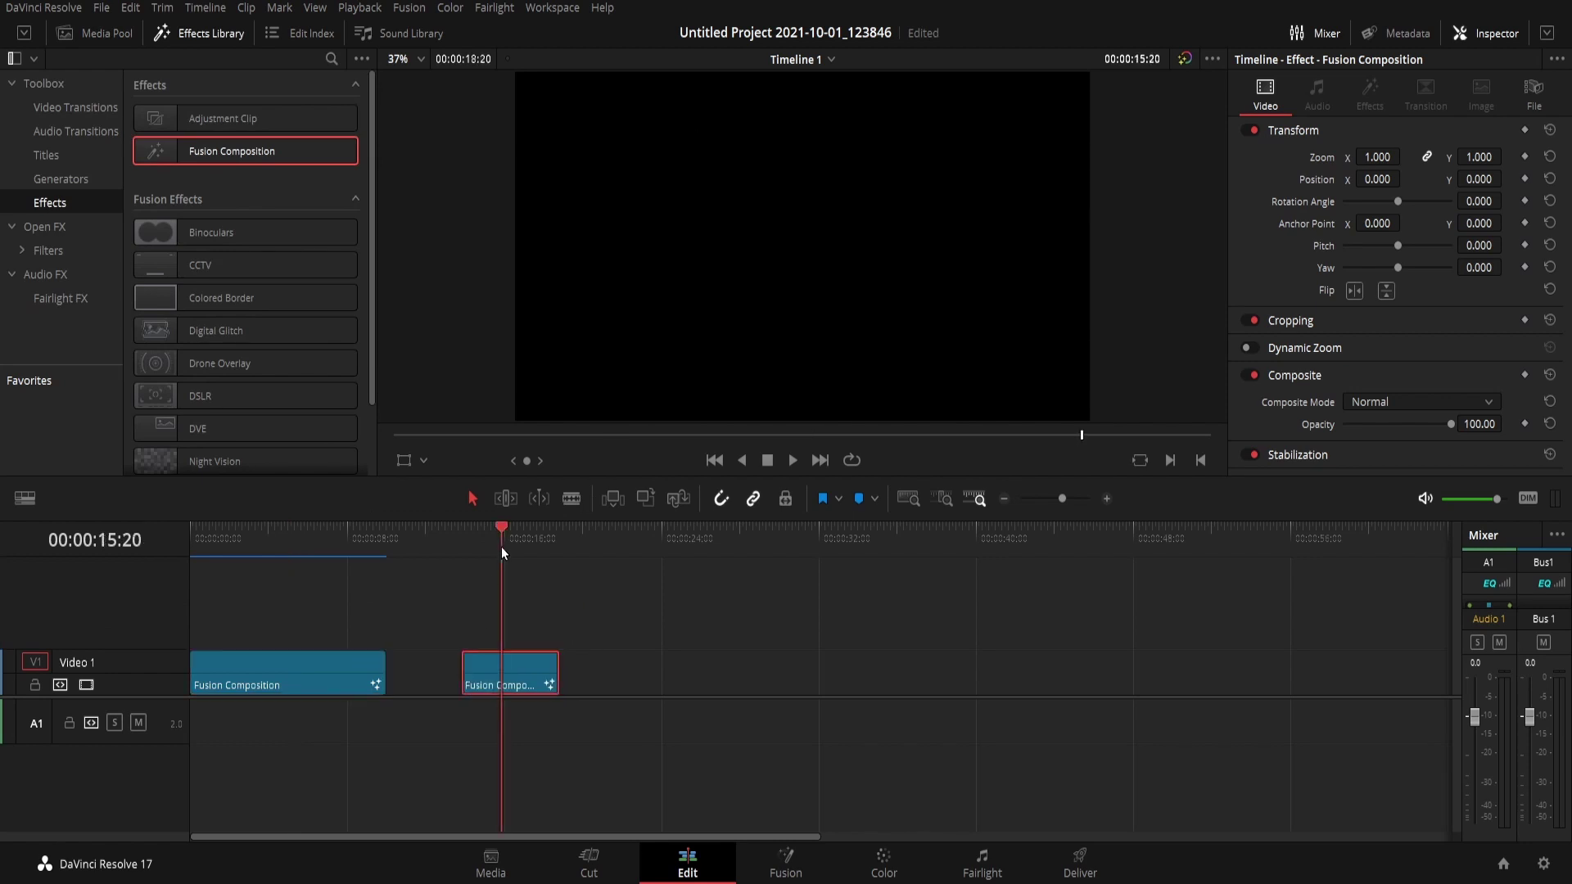
click(806, 858)
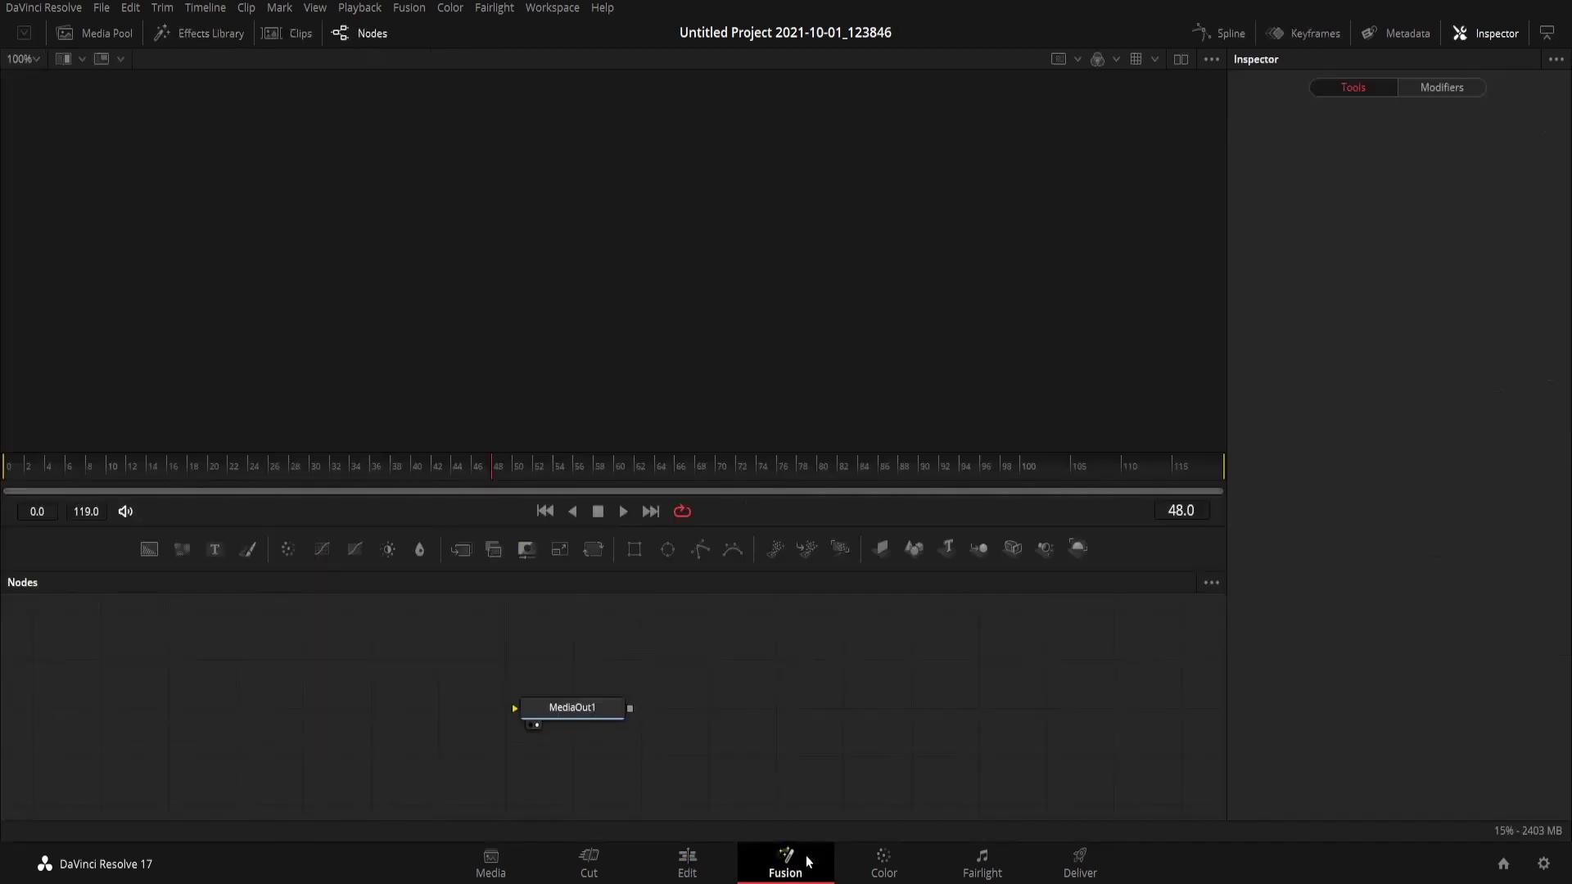
drag(601, 707, 945, 685)
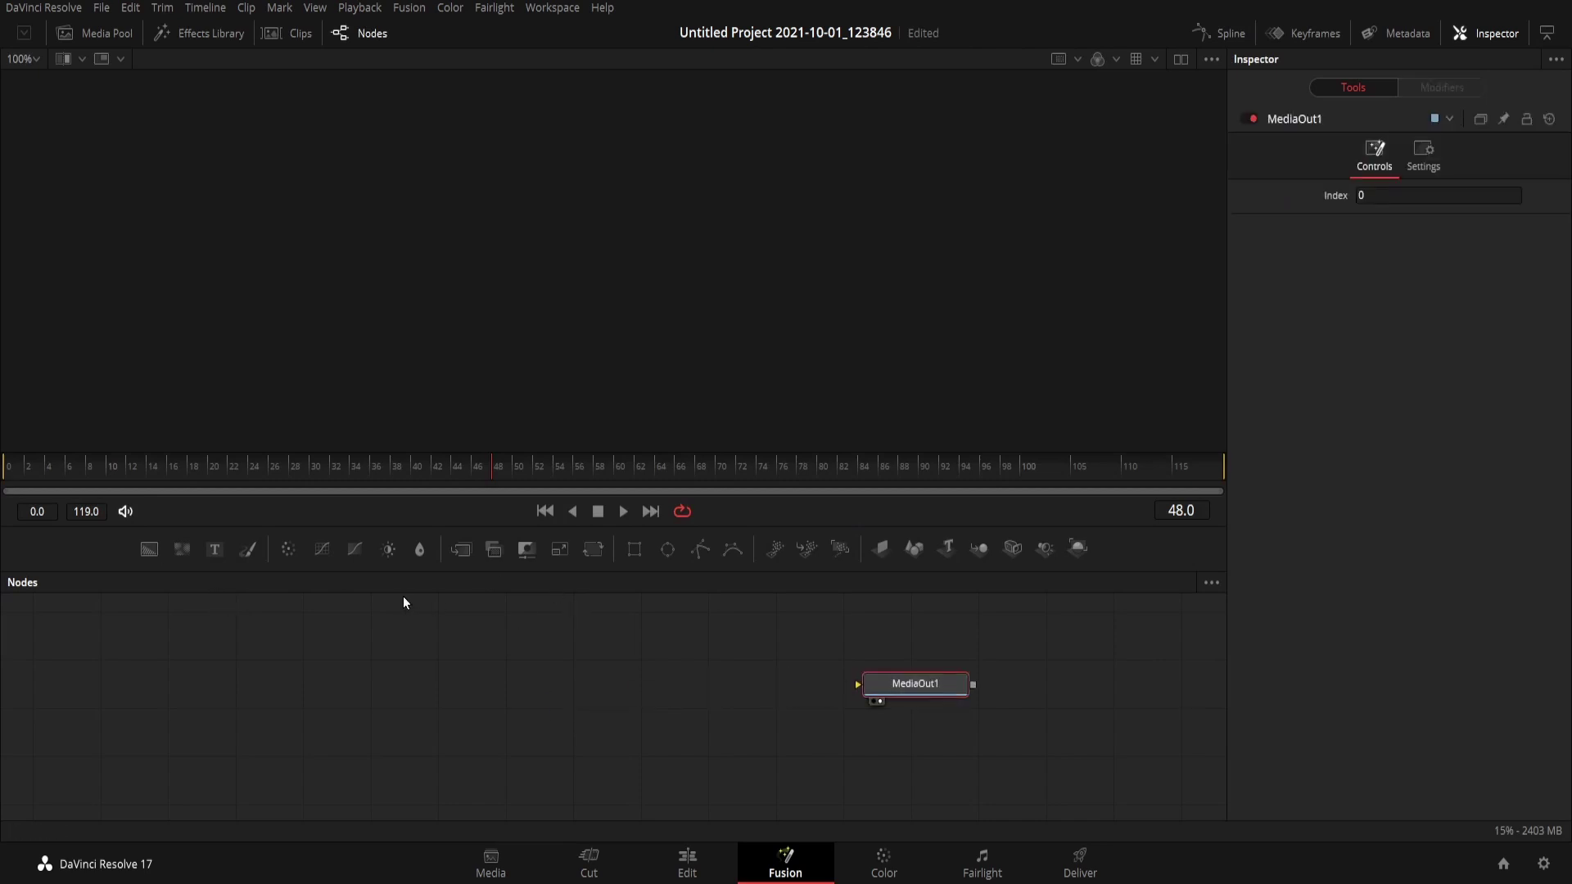
Add a Rectangle node and make it a hollow ring: corner radius 0.709, border width 0.095
drag(634, 549, 255, 663)
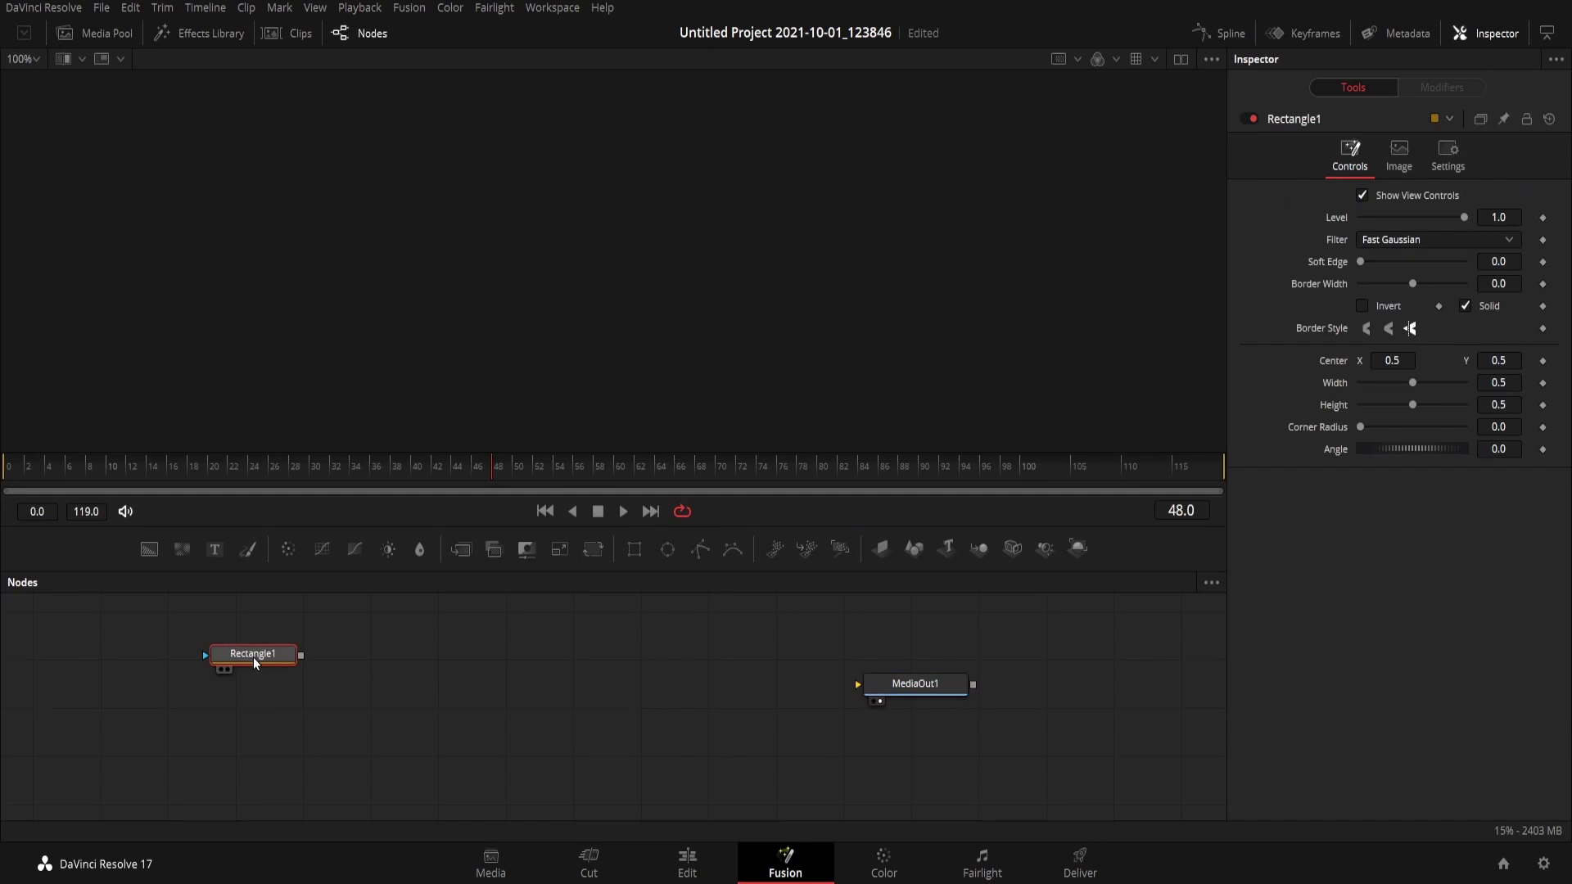
key(1)
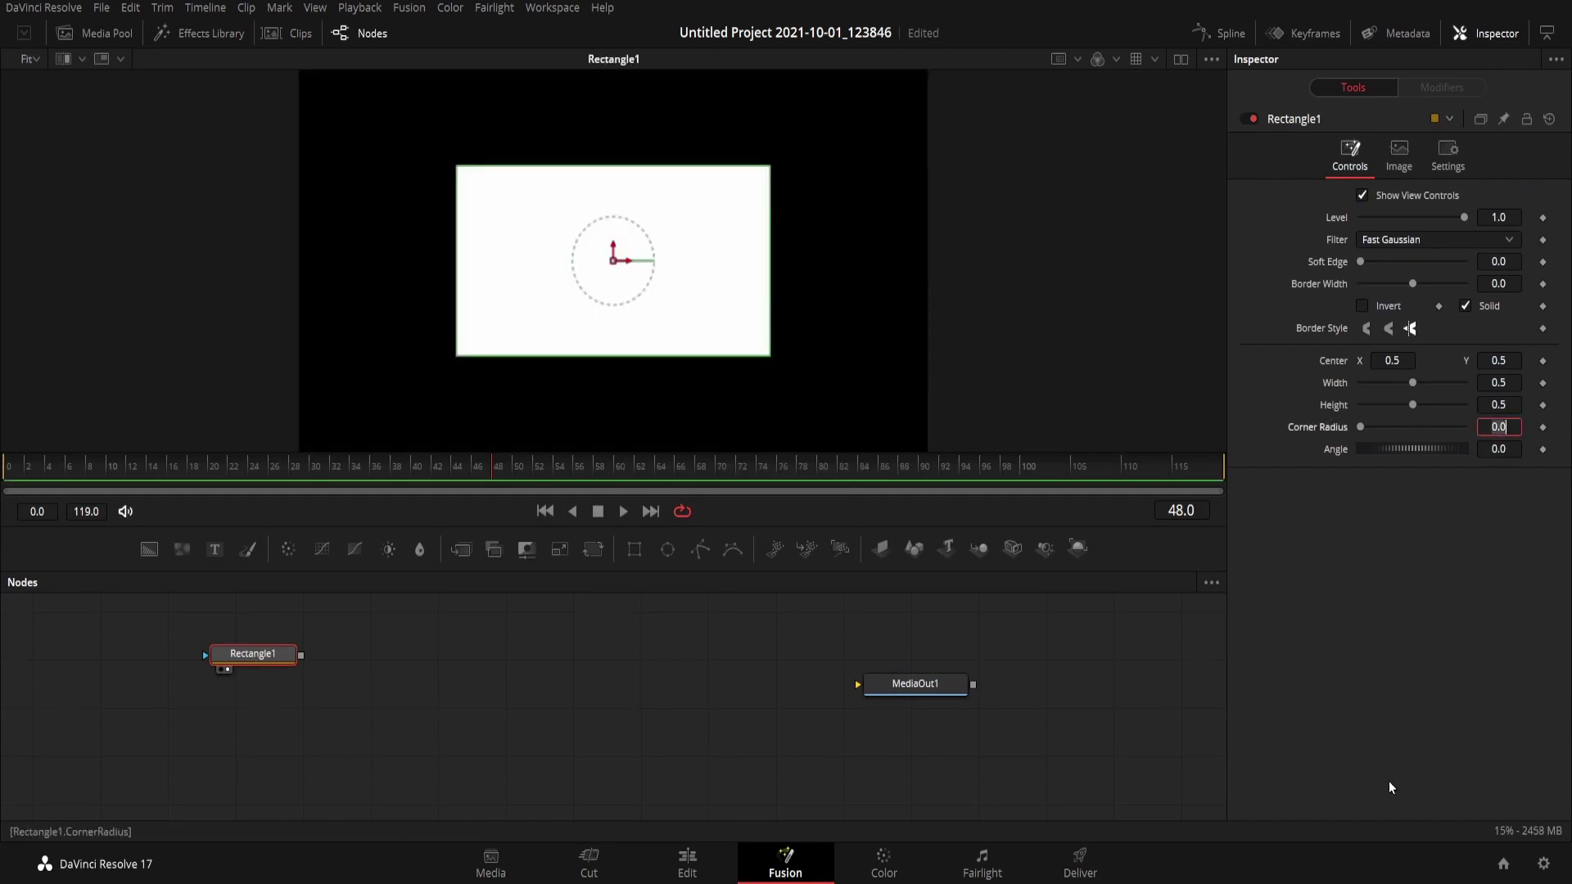
text(0.79)
key(Tab)
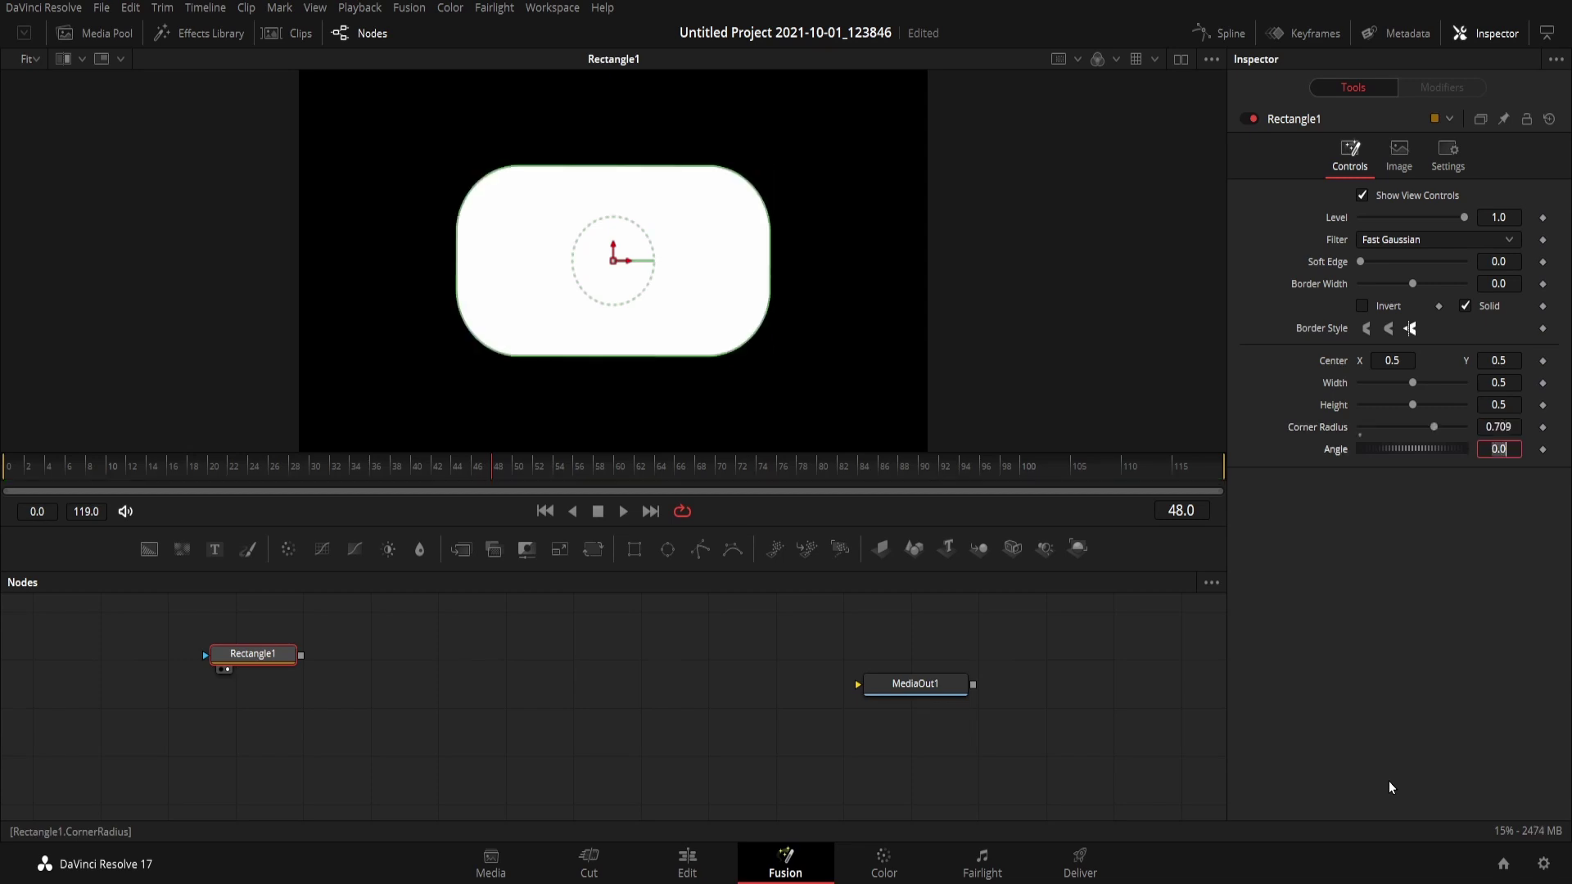
click(1466, 306)
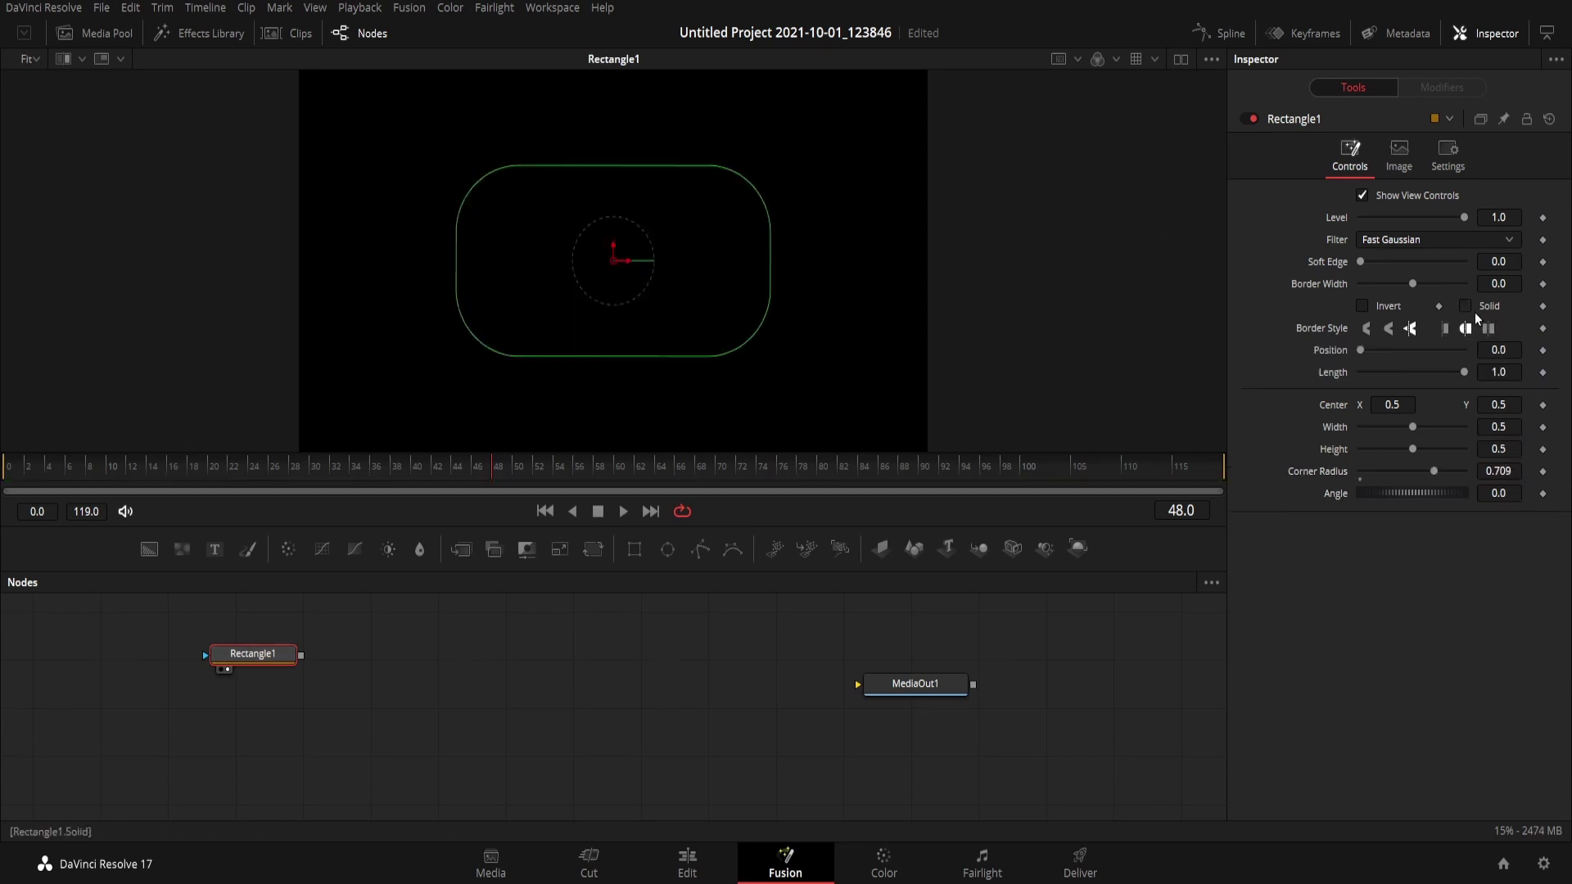
drag(1417, 288, 1443, 296)
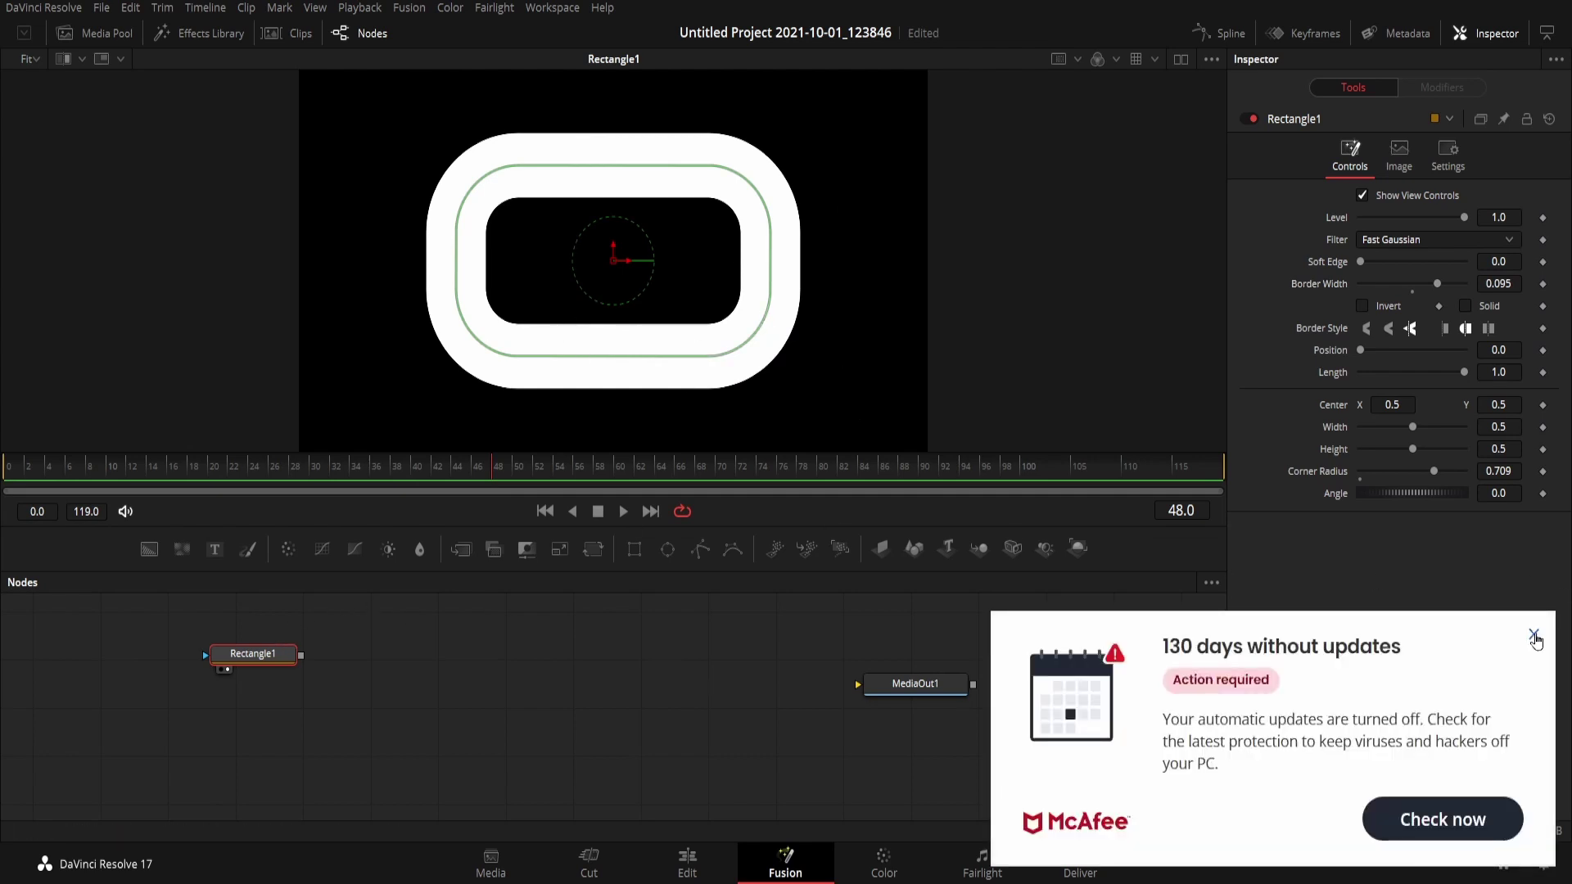
click(1534, 637)
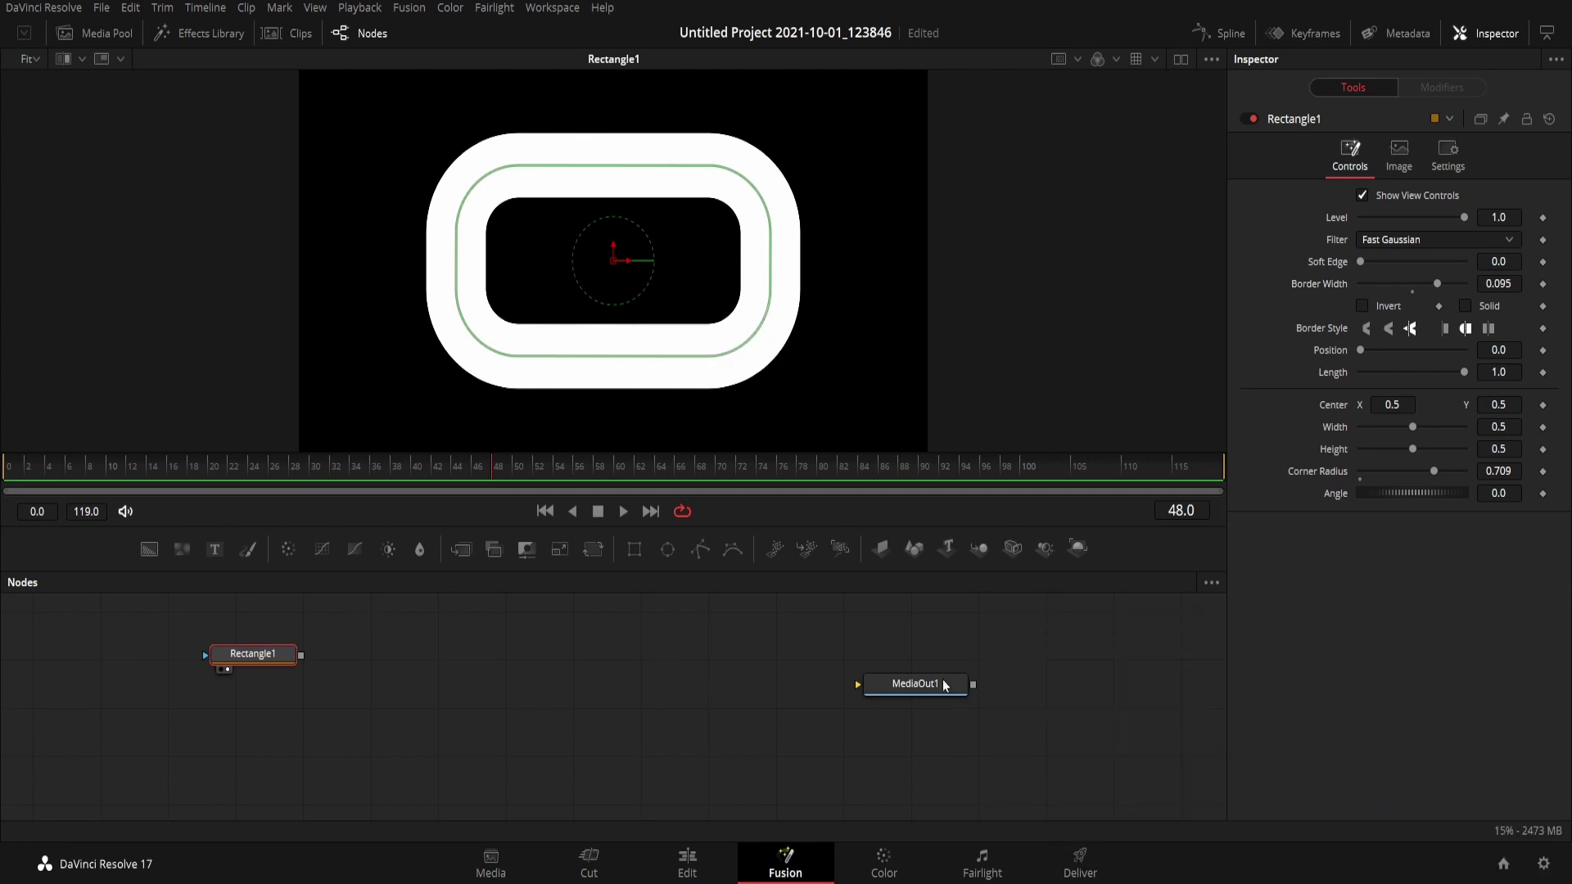
Add Background1 masked by Rectangle1 and set its colour to white (1.0, 1.0, 1.0)
click(152, 557)
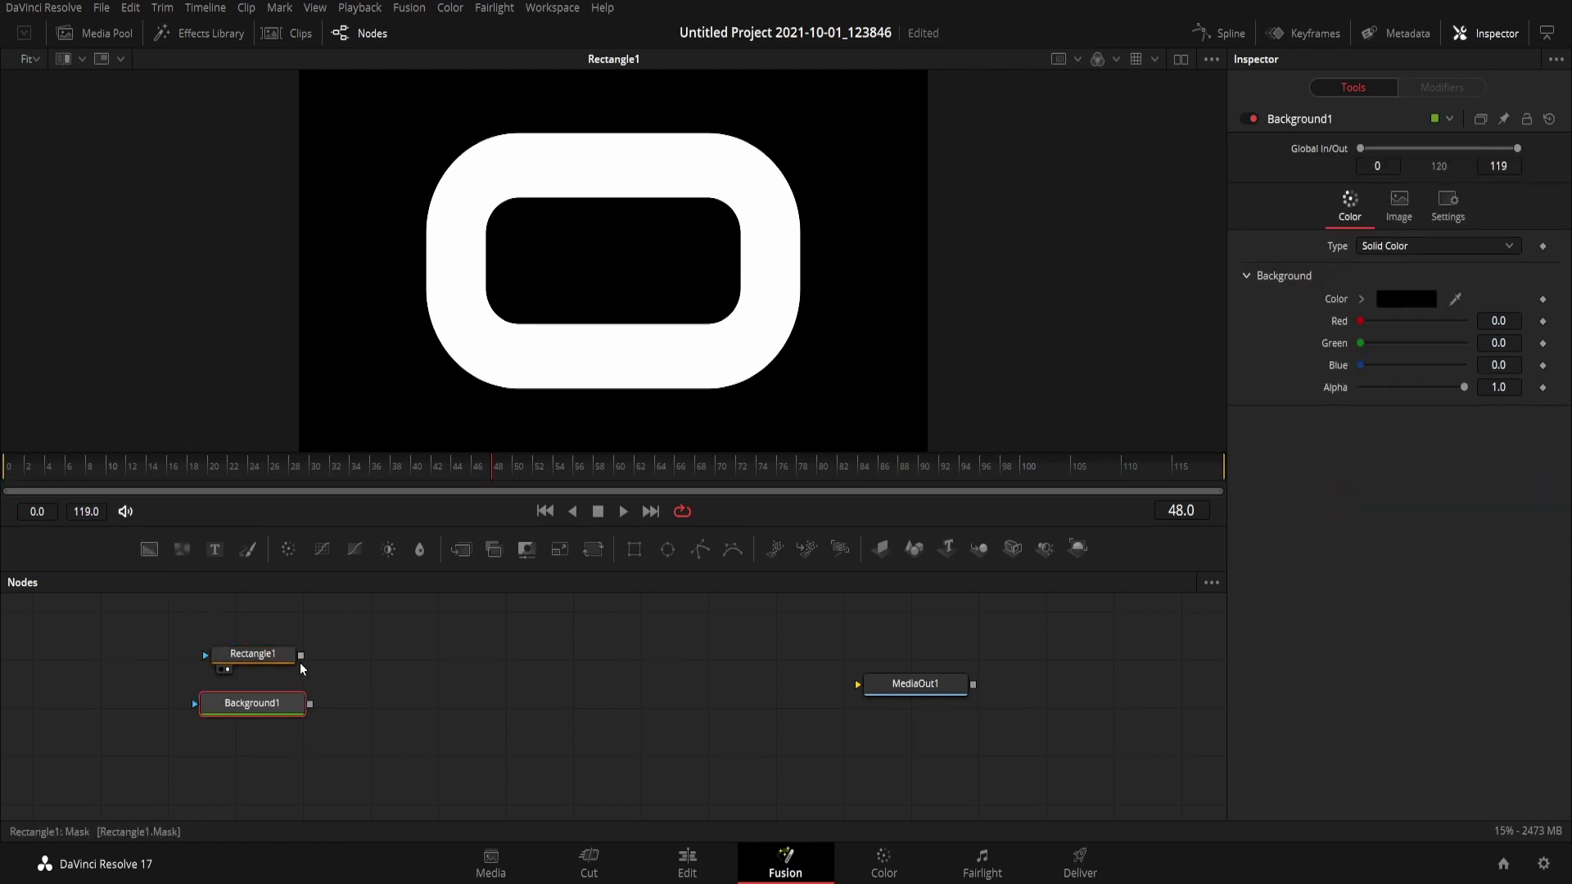
mouse_move(300, 658)
mouse_down()
mouse_move(254, 702)
mouse_move(437, 674)
mouse_up()
key(1)
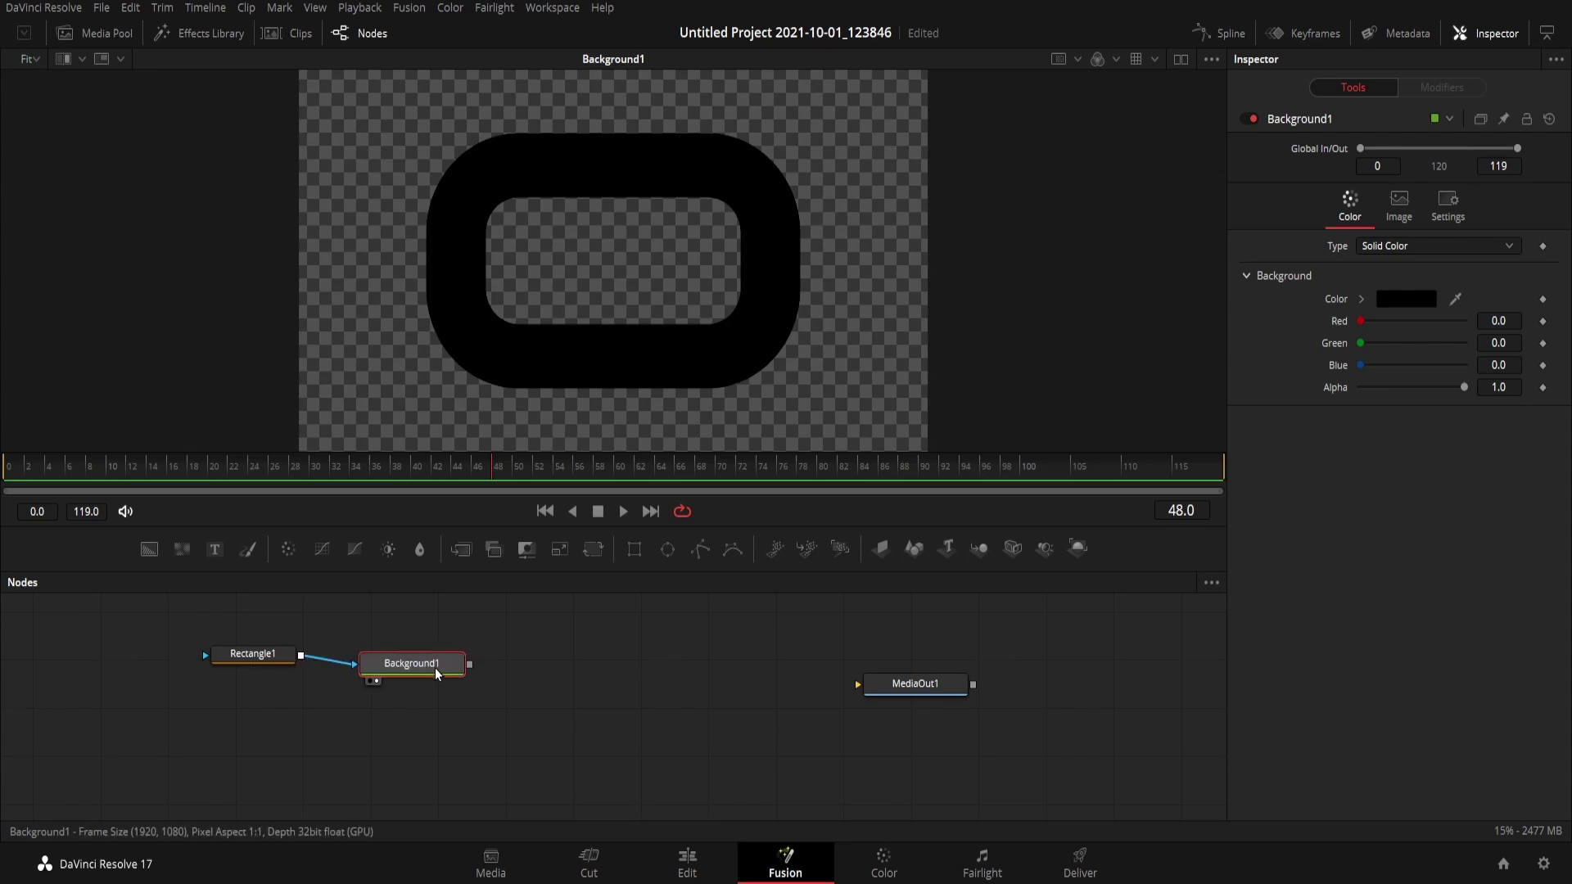
click(1405, 299)
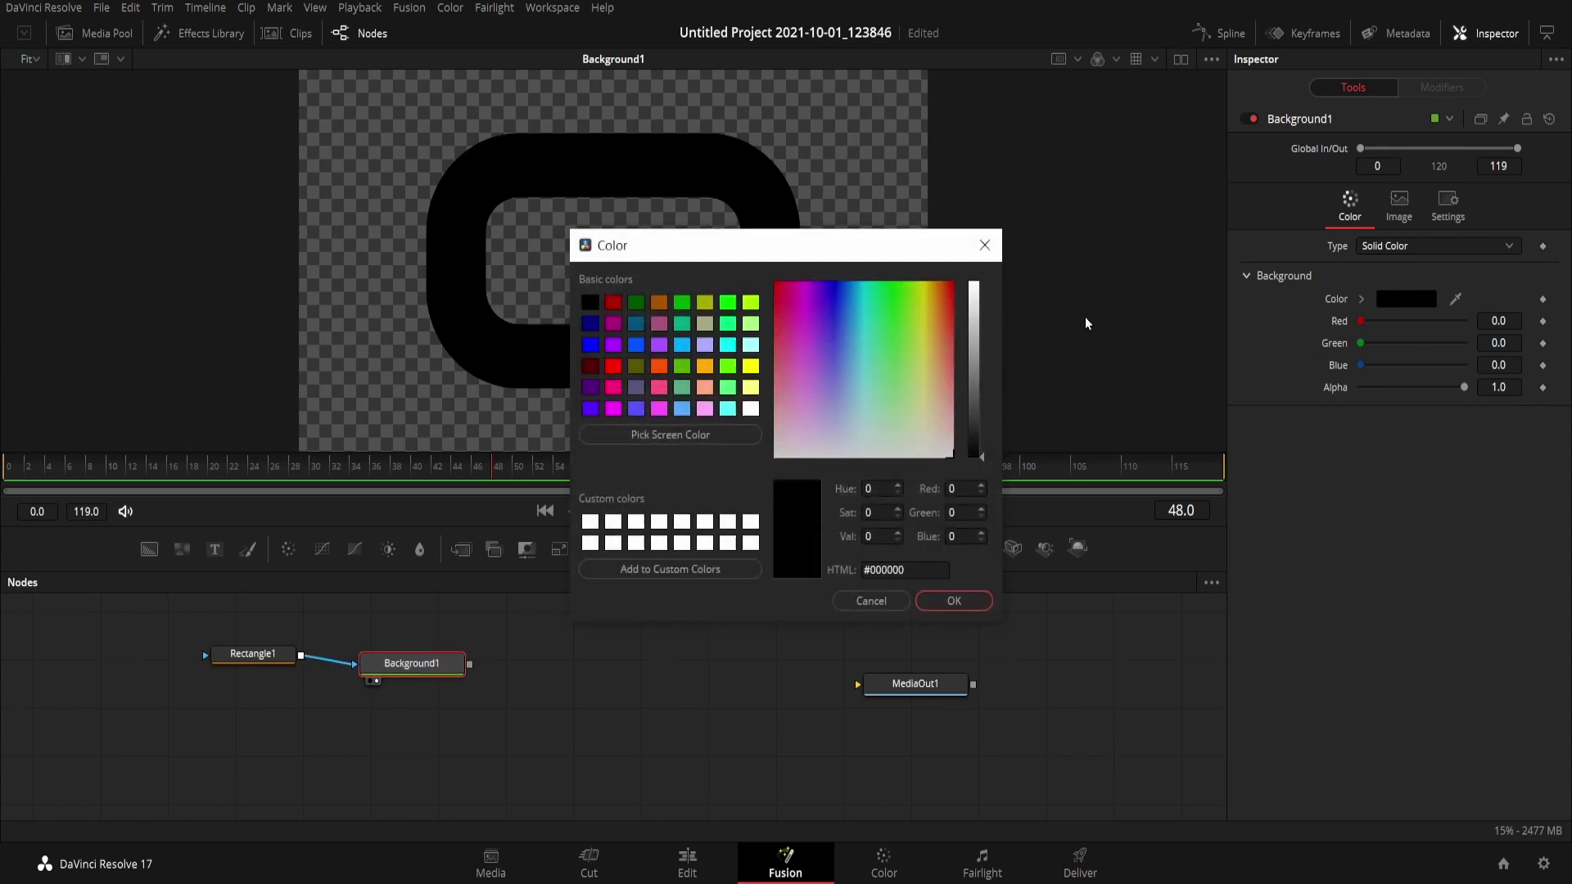
click(749, 408)
click(950, 600)
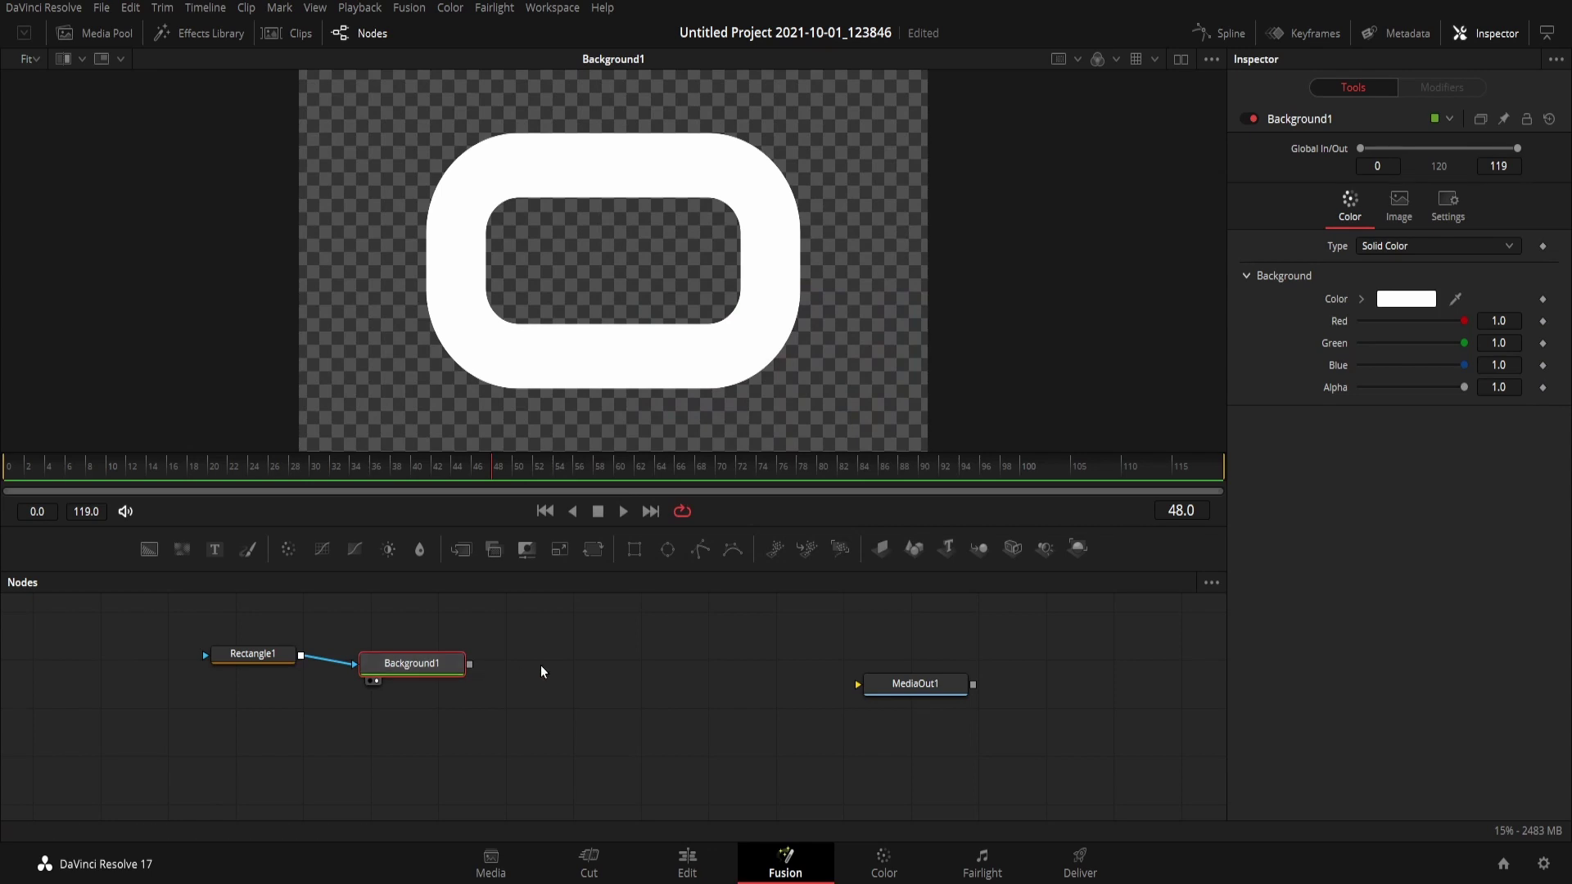
Add Ellipse1 and size it to a 0.071187-wide circle at 0.703125, 0.725694
click(571, 668)
drag(670, 558, 641, 656)
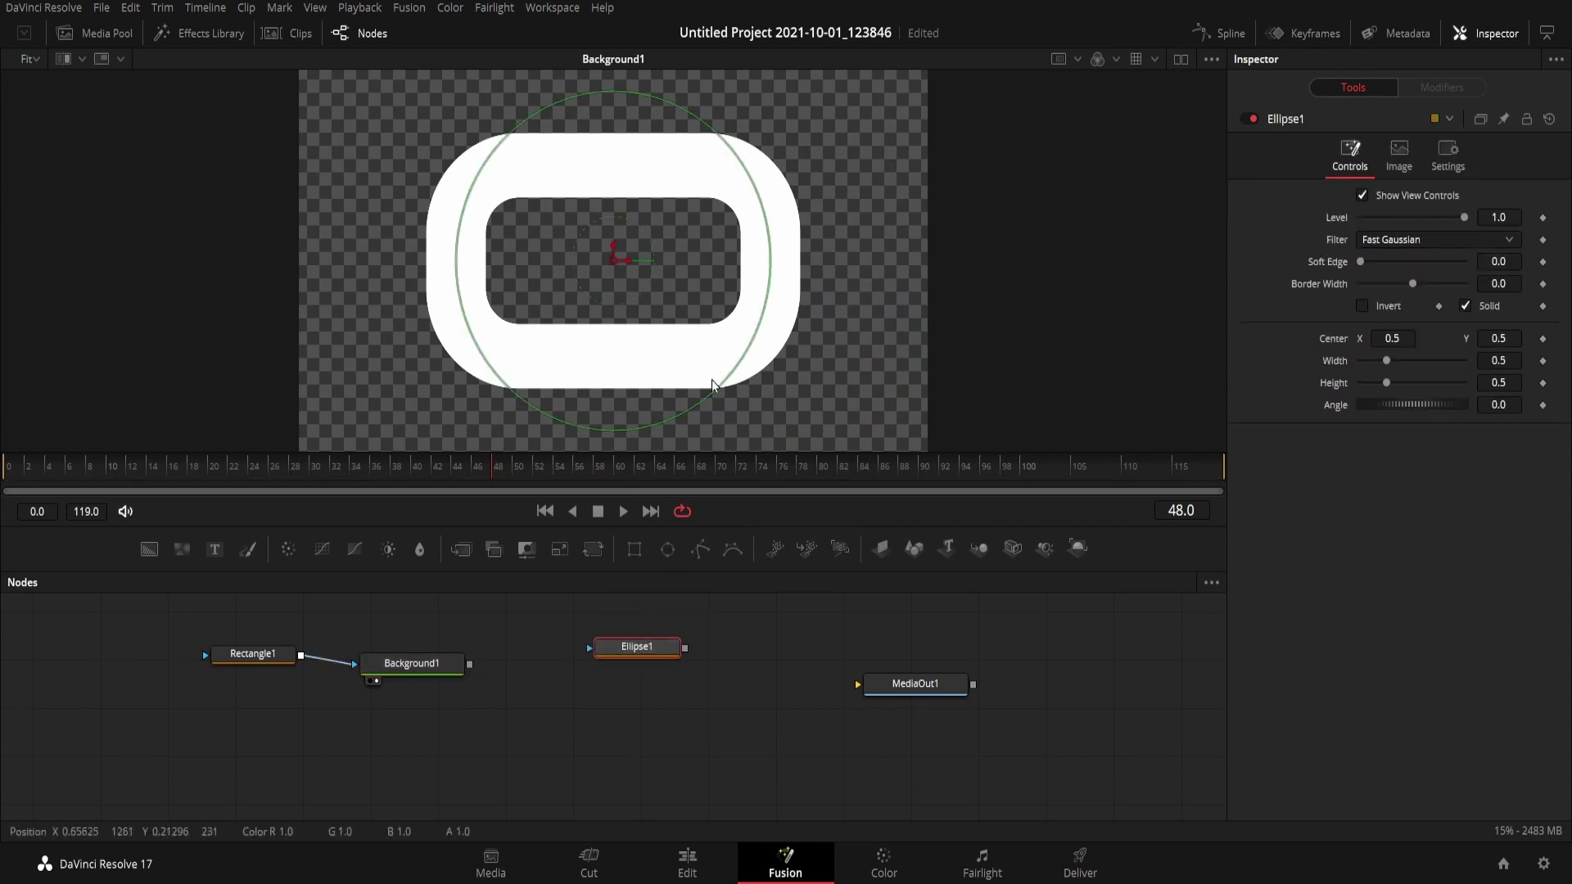
mouse_move(706, 386)
mouse_down()
mouse_move(632, 301)
mouse_move(744, 187)
mouse_up()
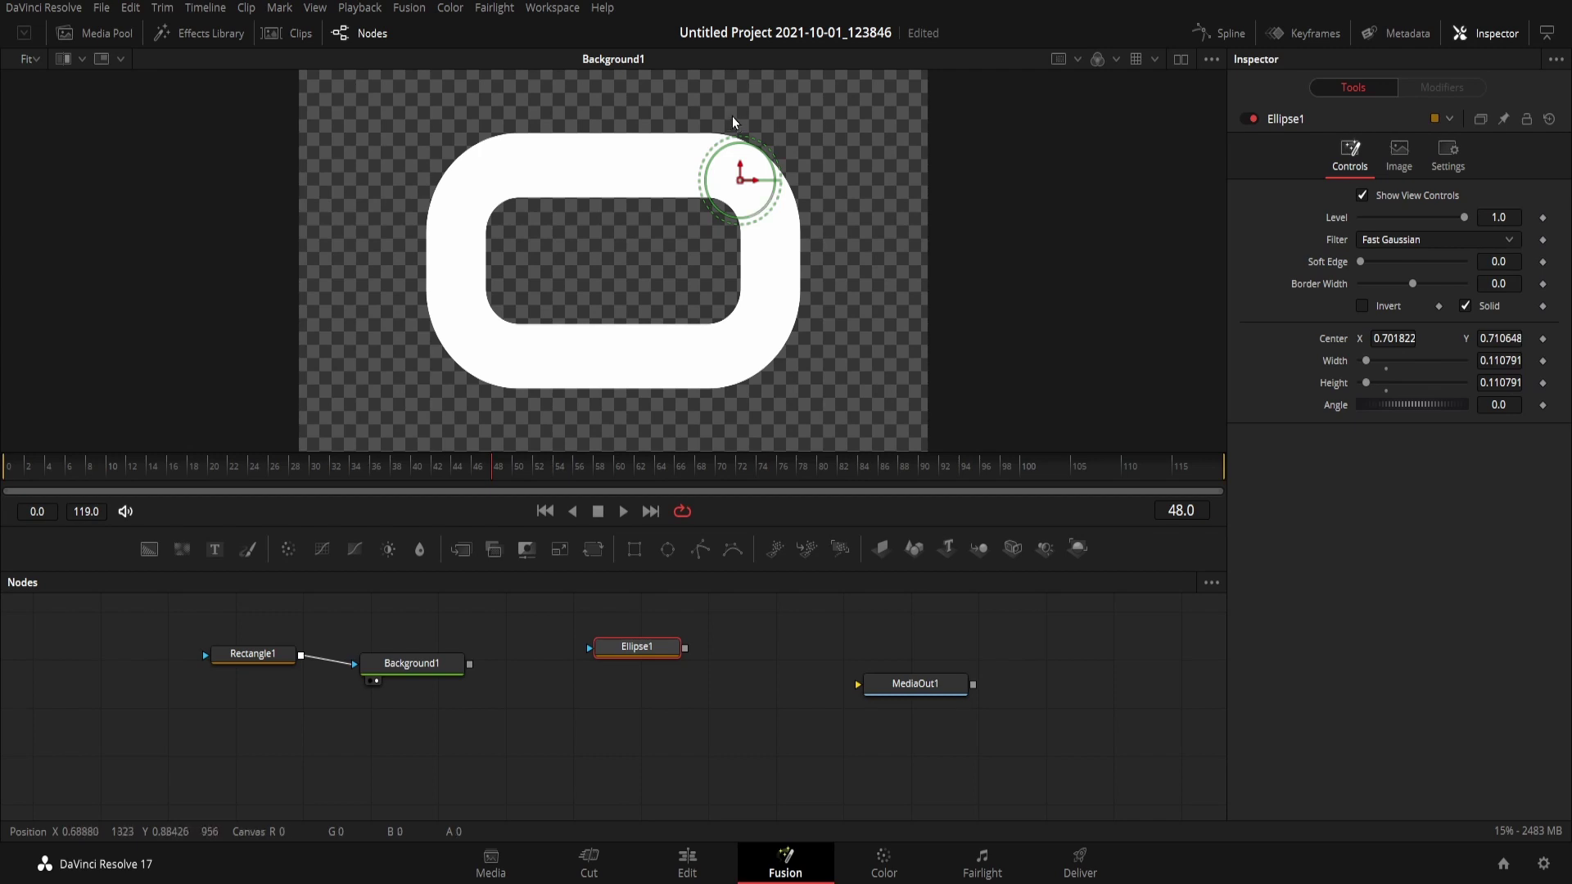
scroll(753, 188, up, 2)
scroll(792, 253, down, 1)
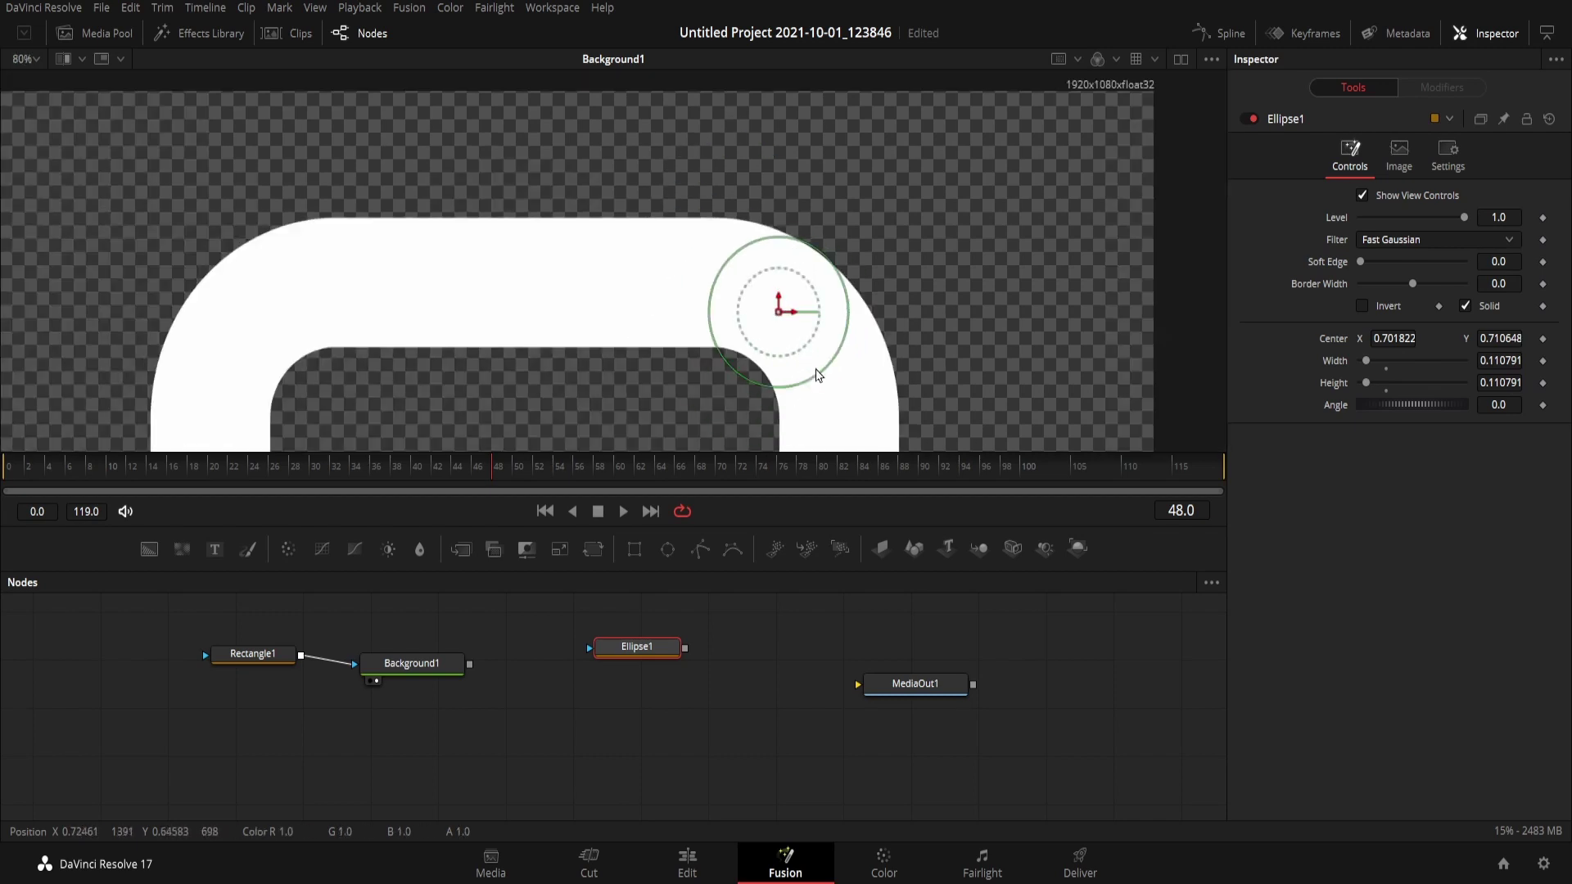
drag(823, 378, 782, 306)
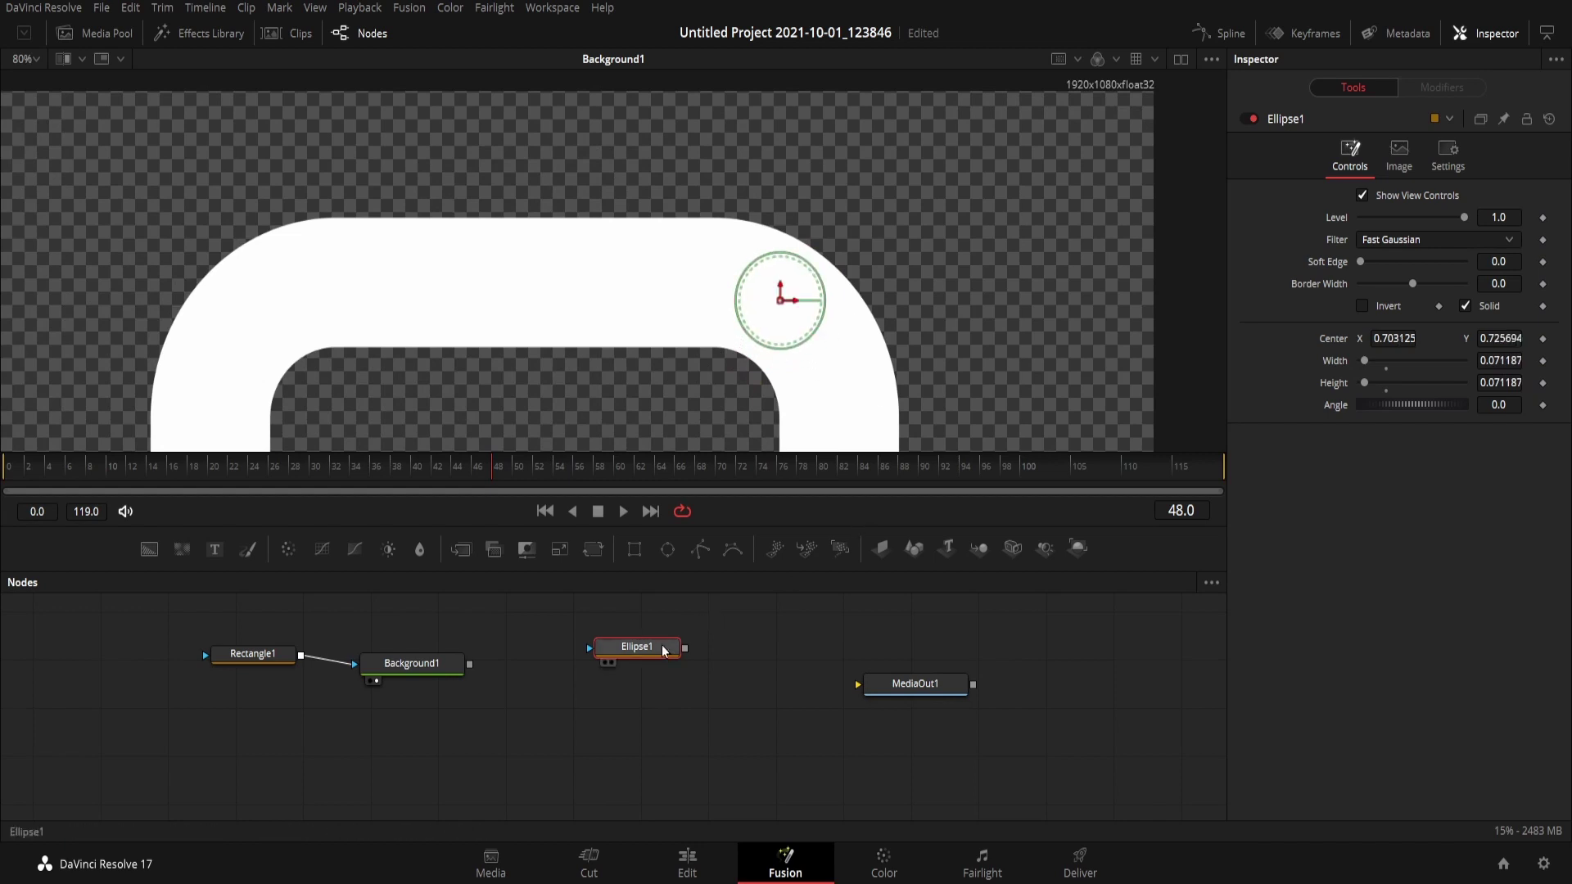
Add Background2 masked by Ellipse1 and colour it red
click(159, 548)
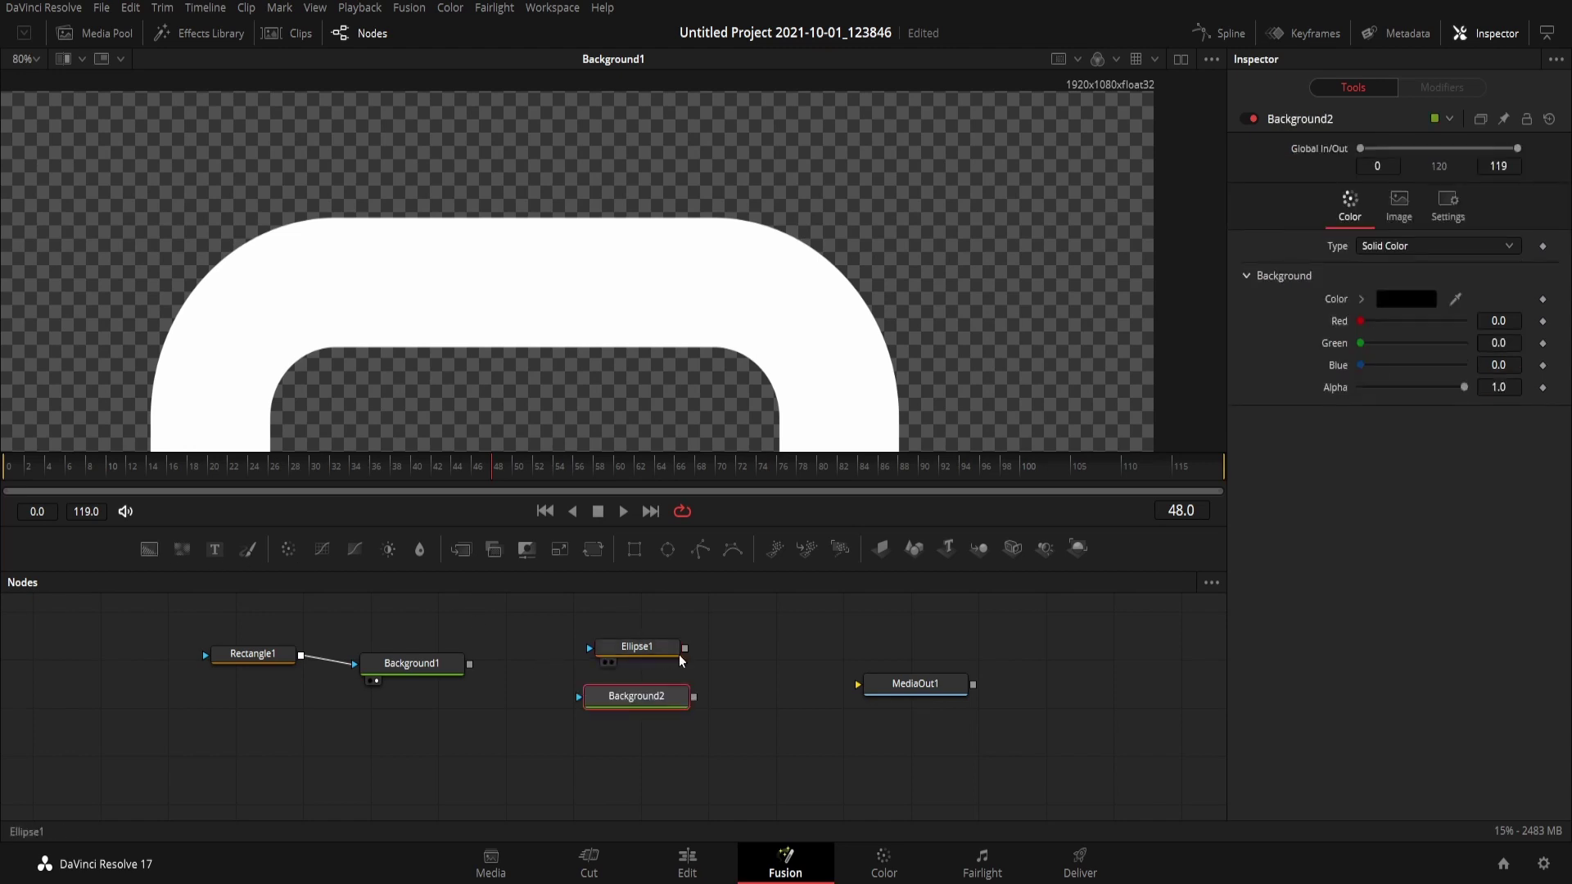
drag(686, 649, 647, 706)
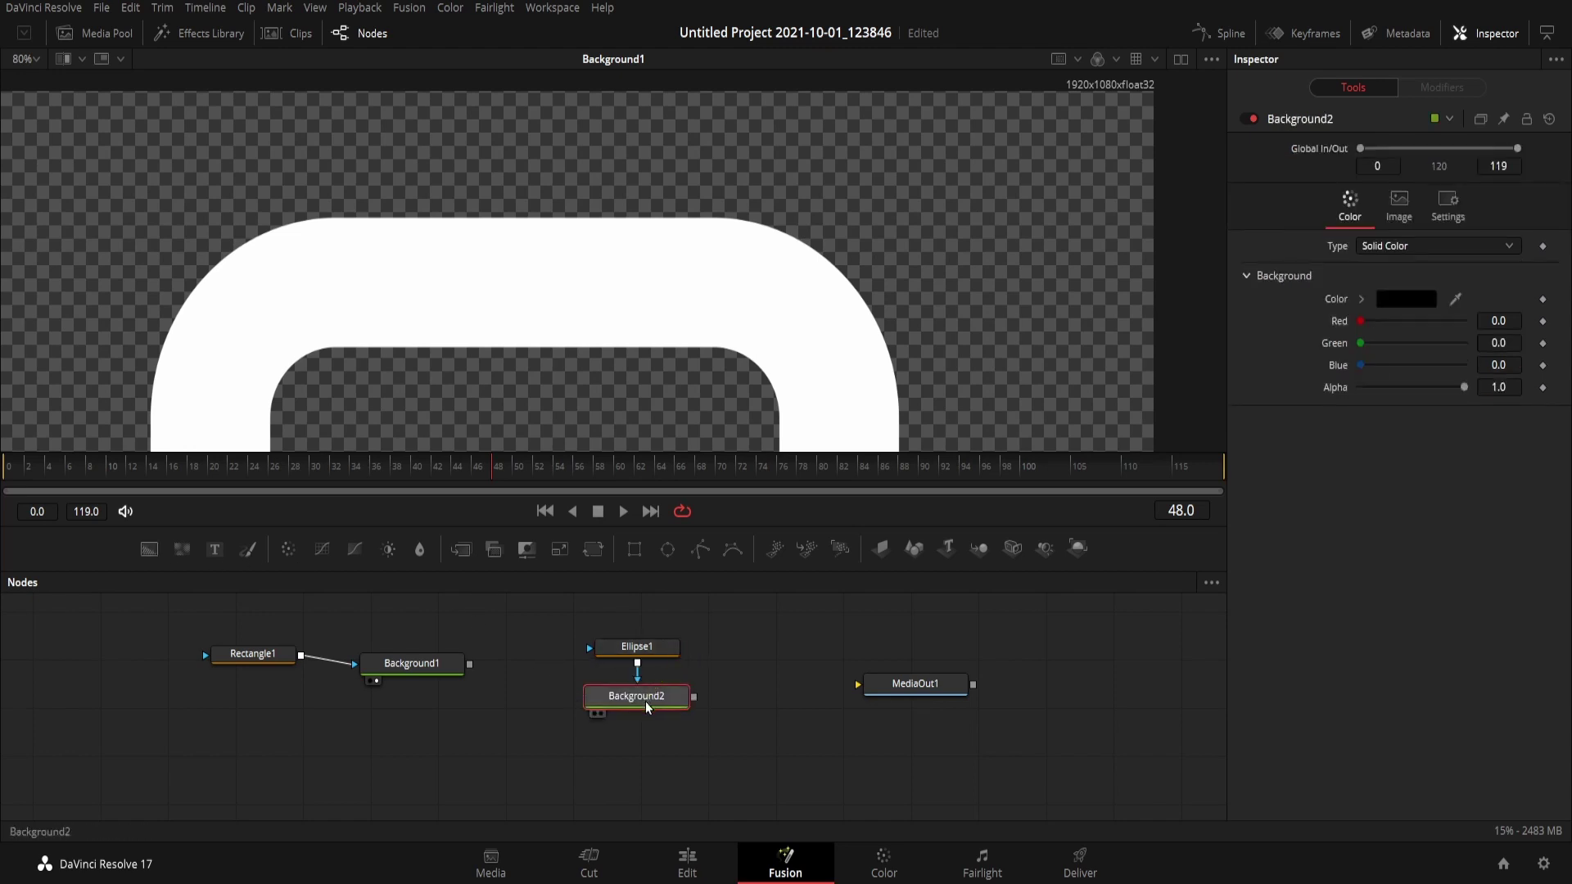
click(1420, 300)
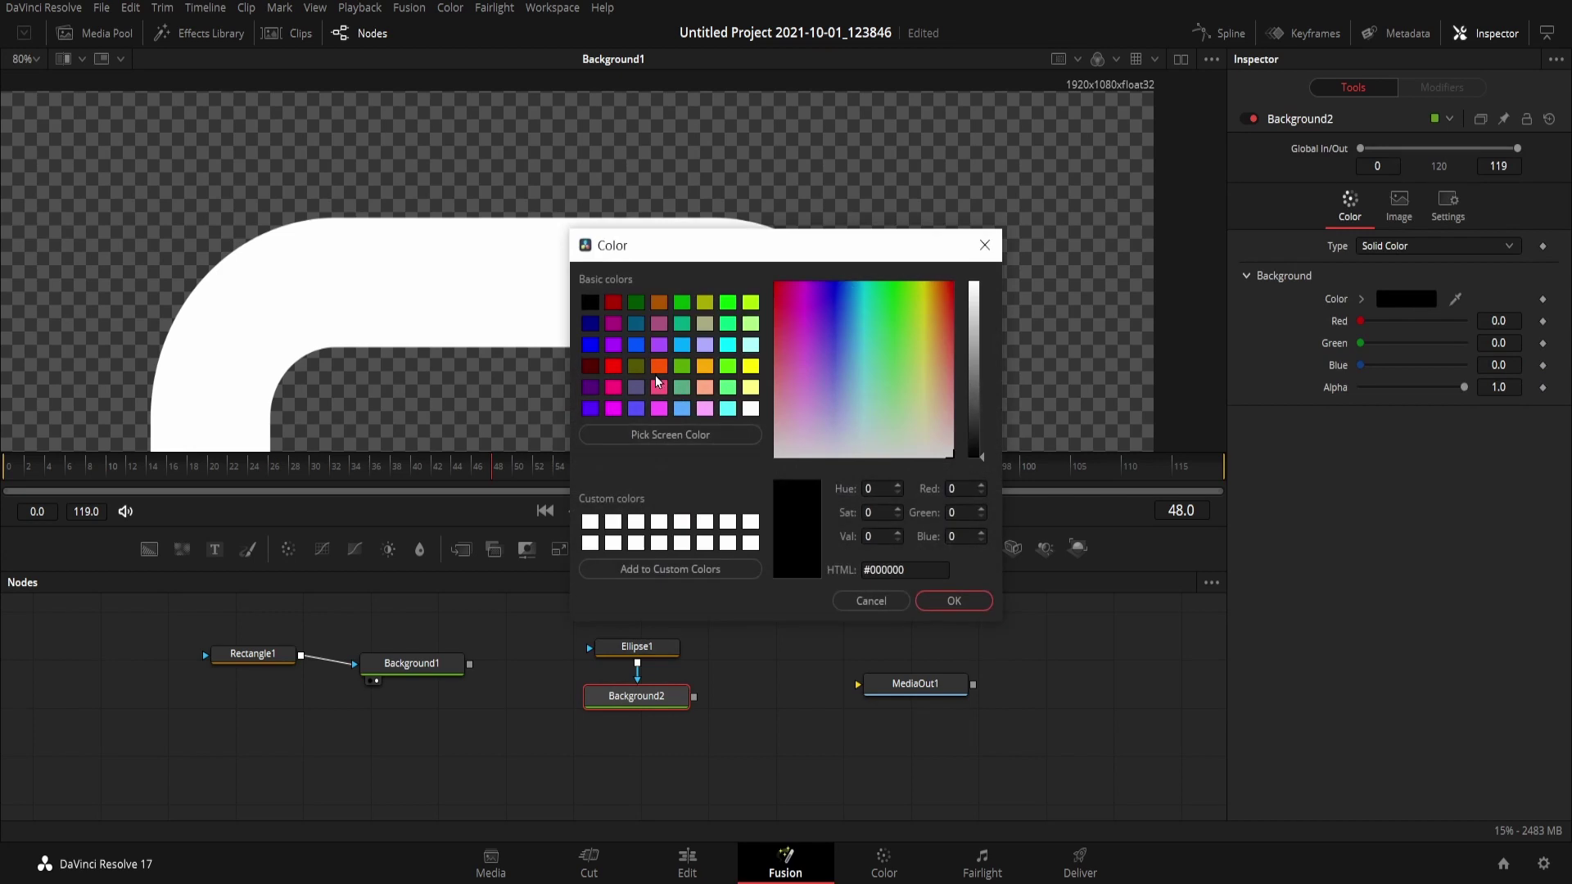
click(612, 366)
click(957, 602)
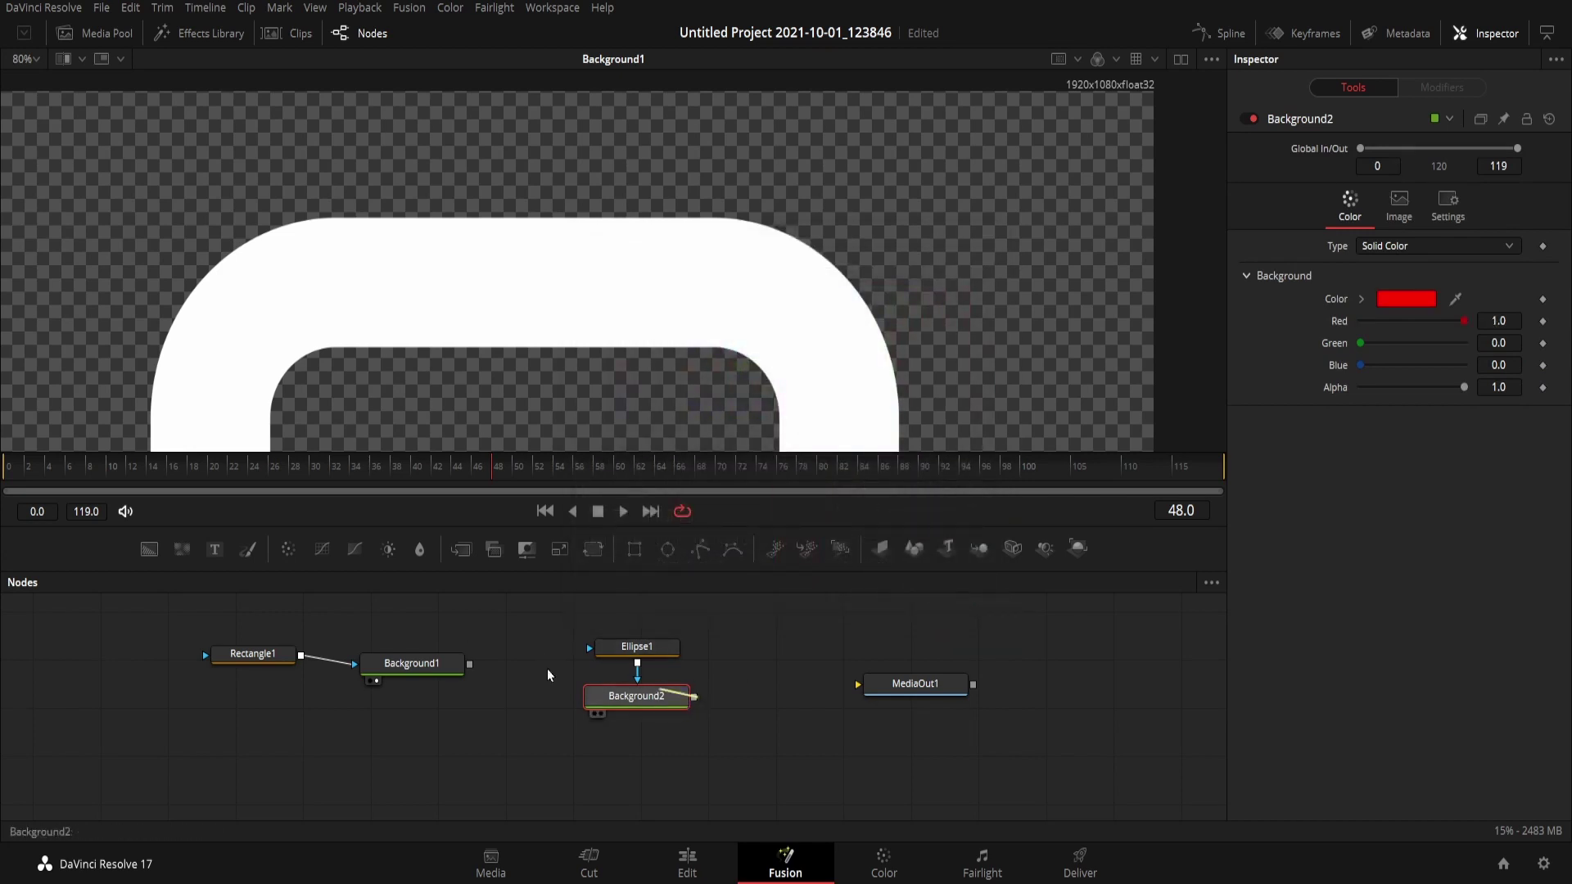
Merge the white ring and red dot through Merge1, place it below, and fit the viewer
drag(470, 665, 695, 705)
drag(774, 704, 509, 734)
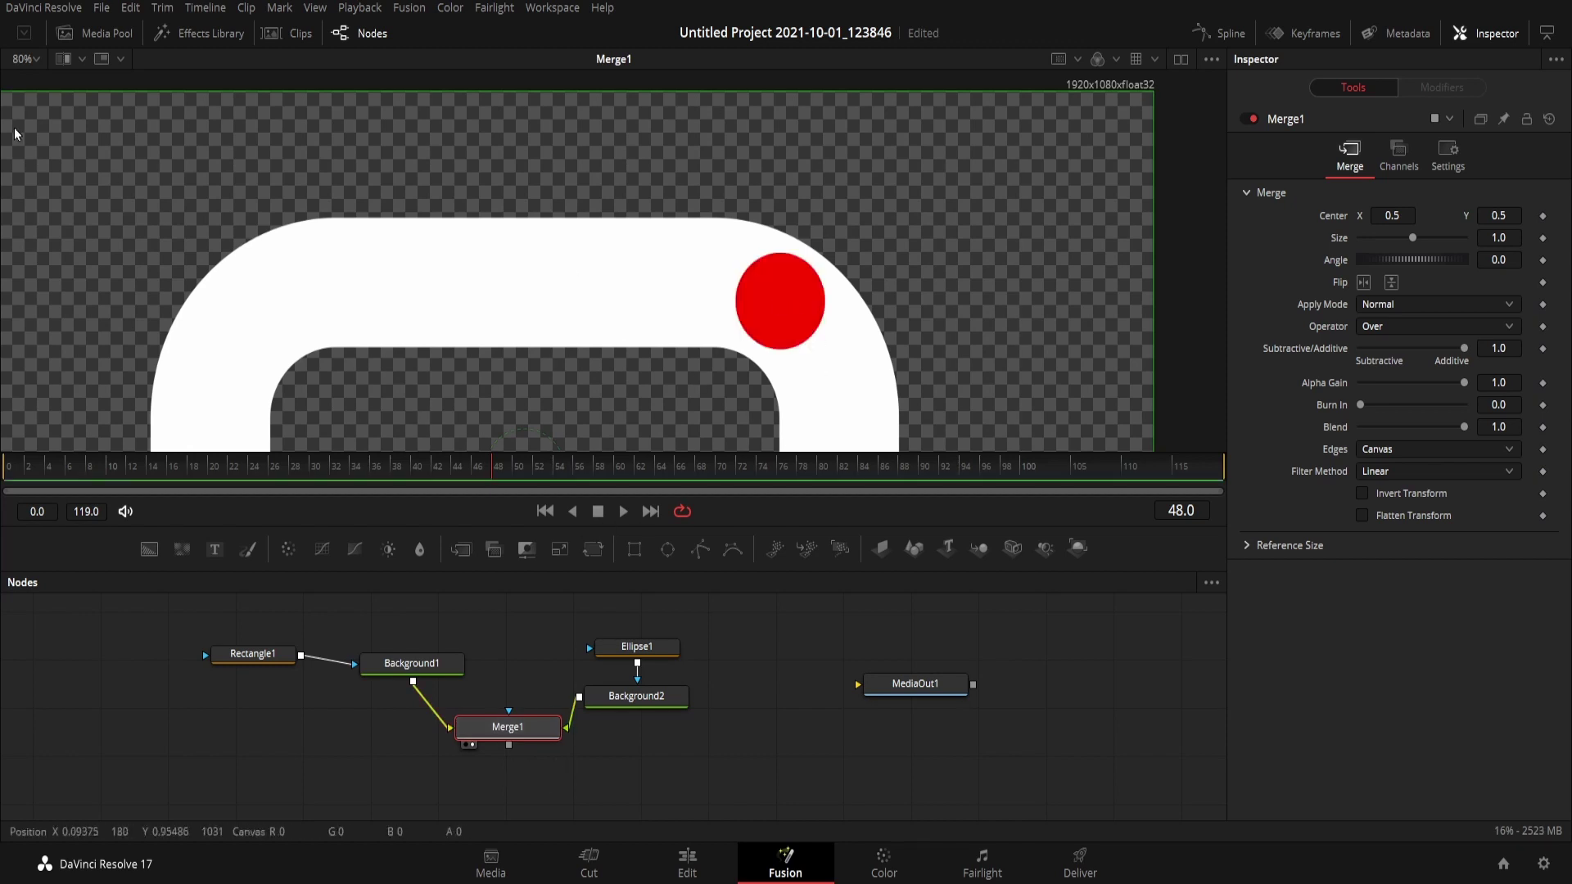
click(34, 59)
click(32, 83)
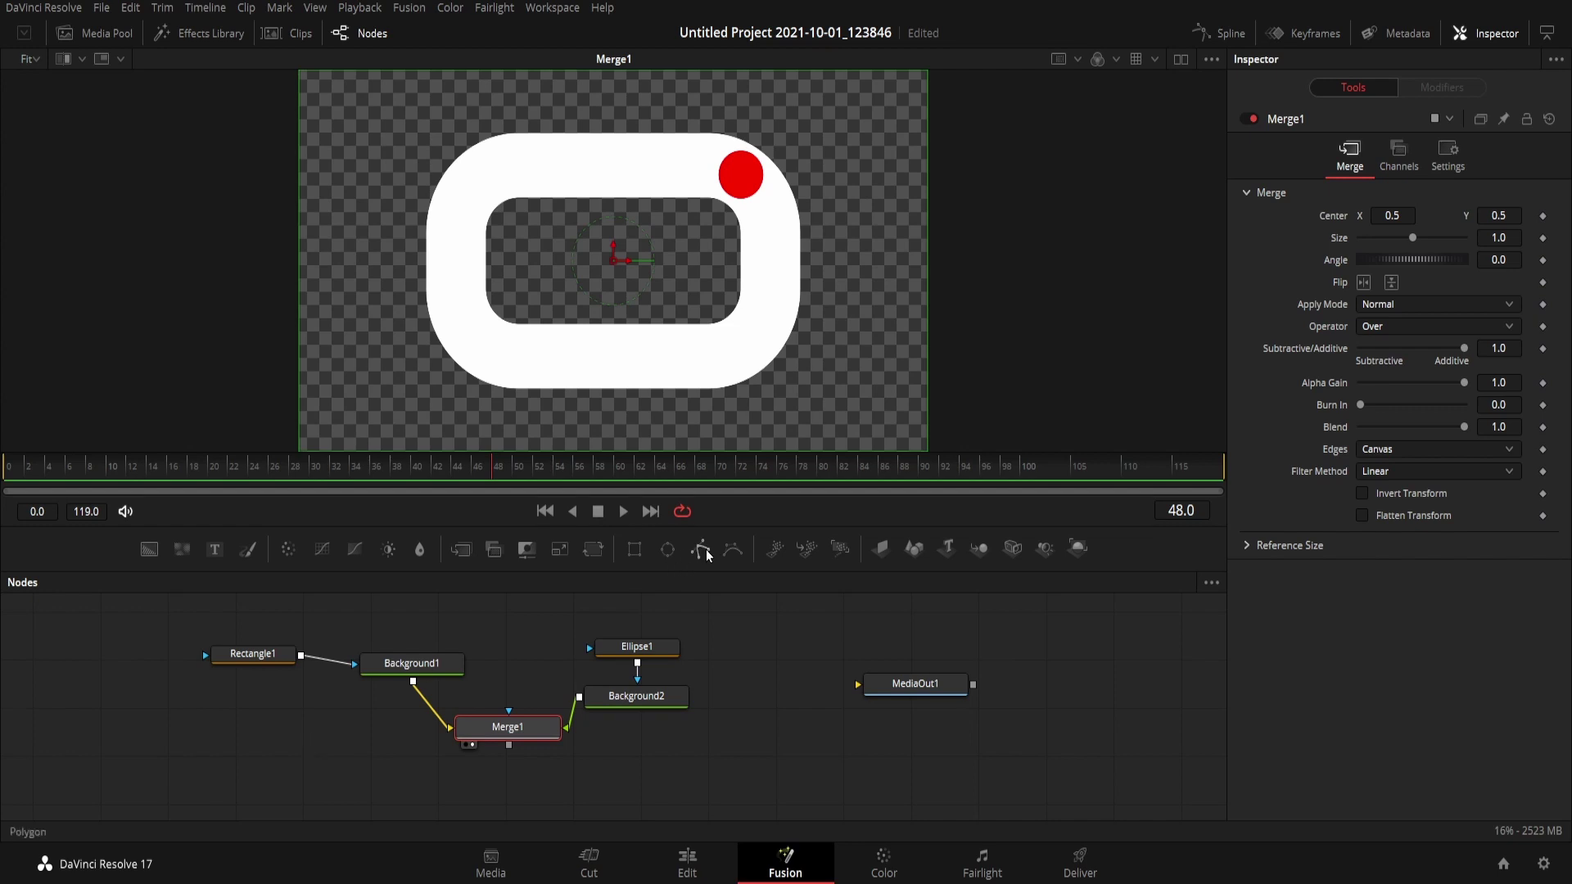
Add a Polygon node, remove its shape animation keyframe, and go to frame 0
drag(706, 549, 303, 742)
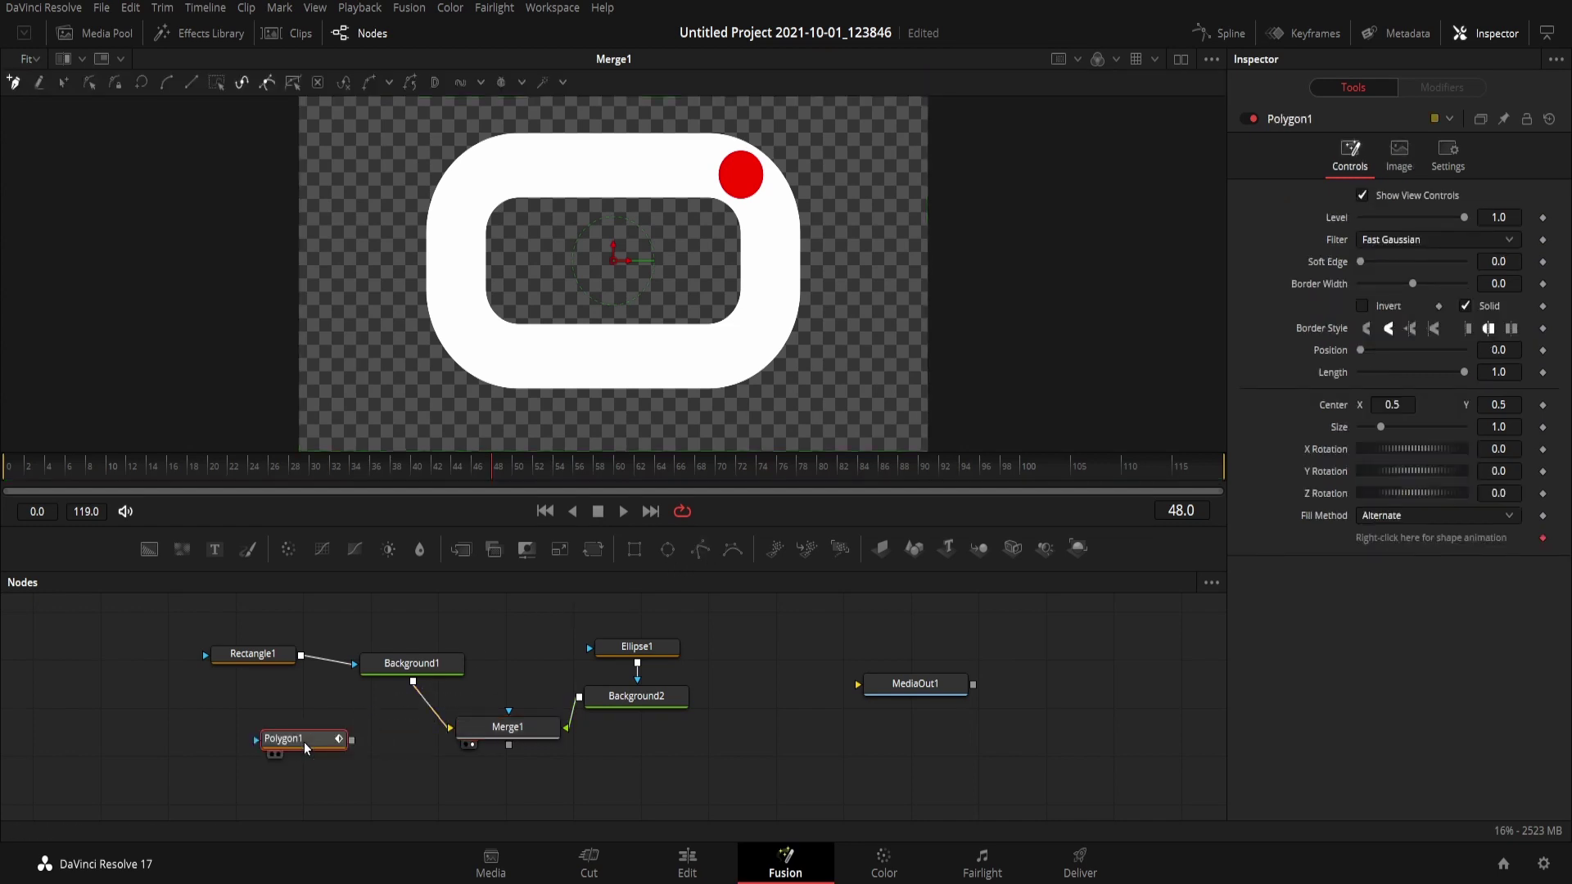
click(1544, 539)
click(545, 511)
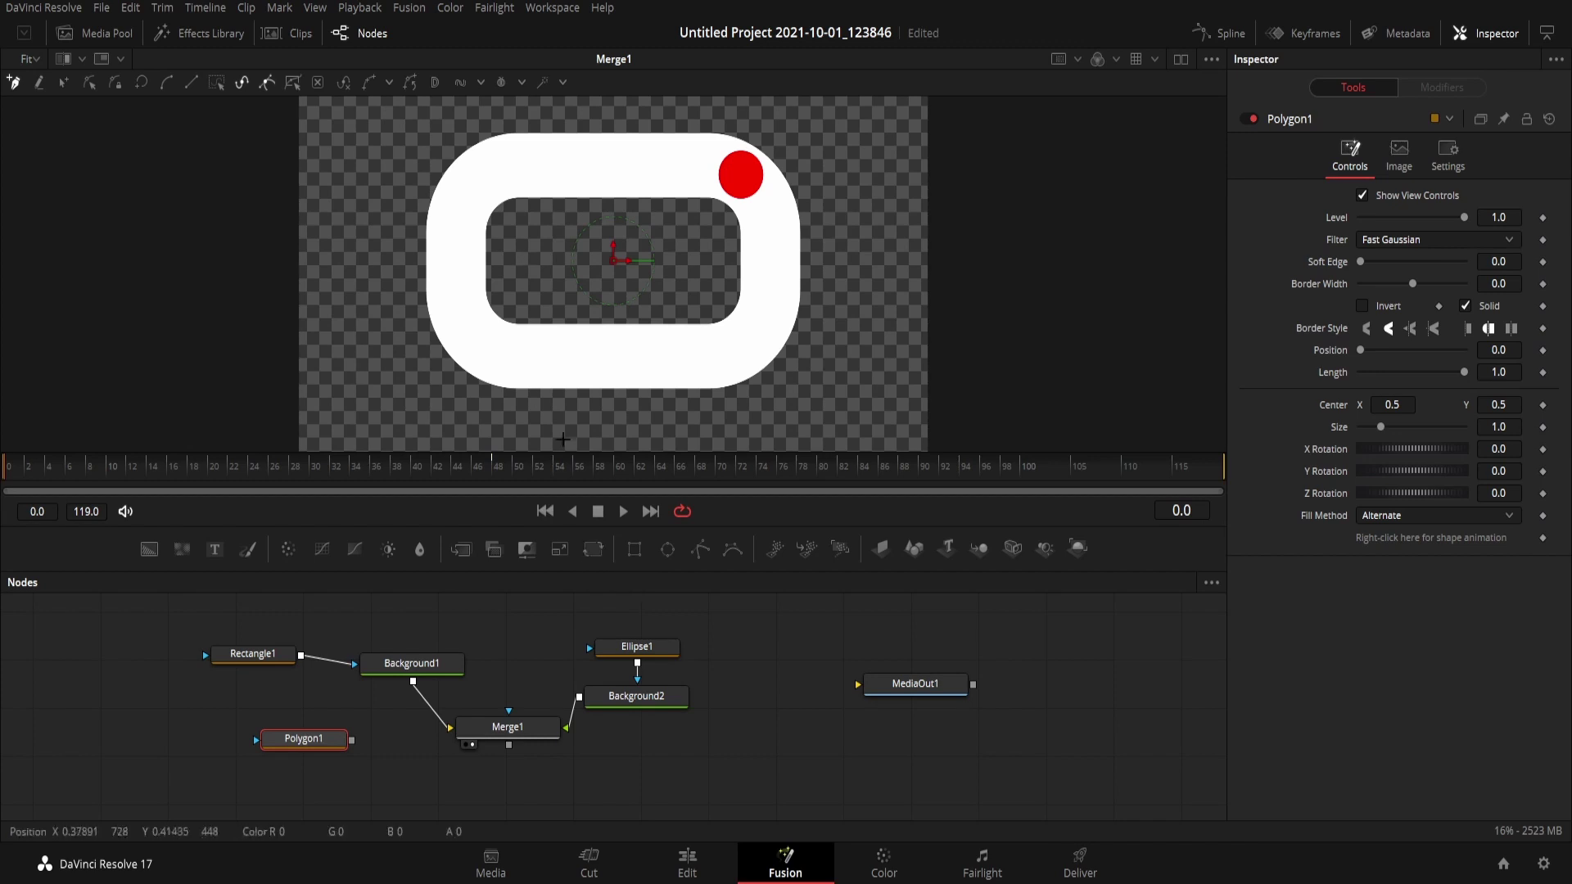
Place four corner points around the ring's middle, close the path, and select all points
click(476, 174)
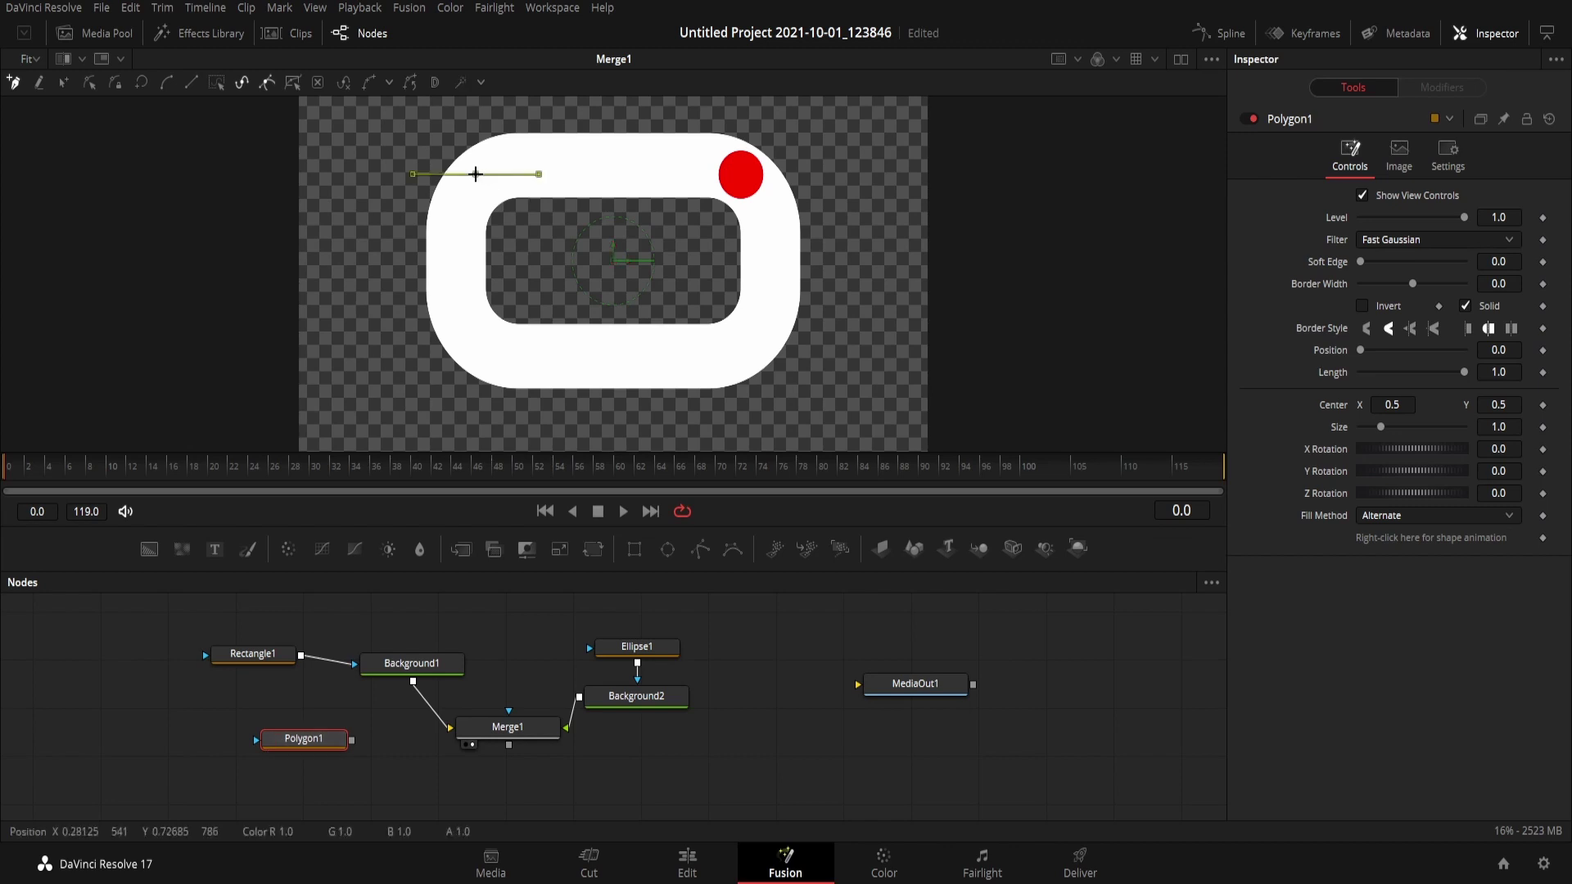
click(754, 169)
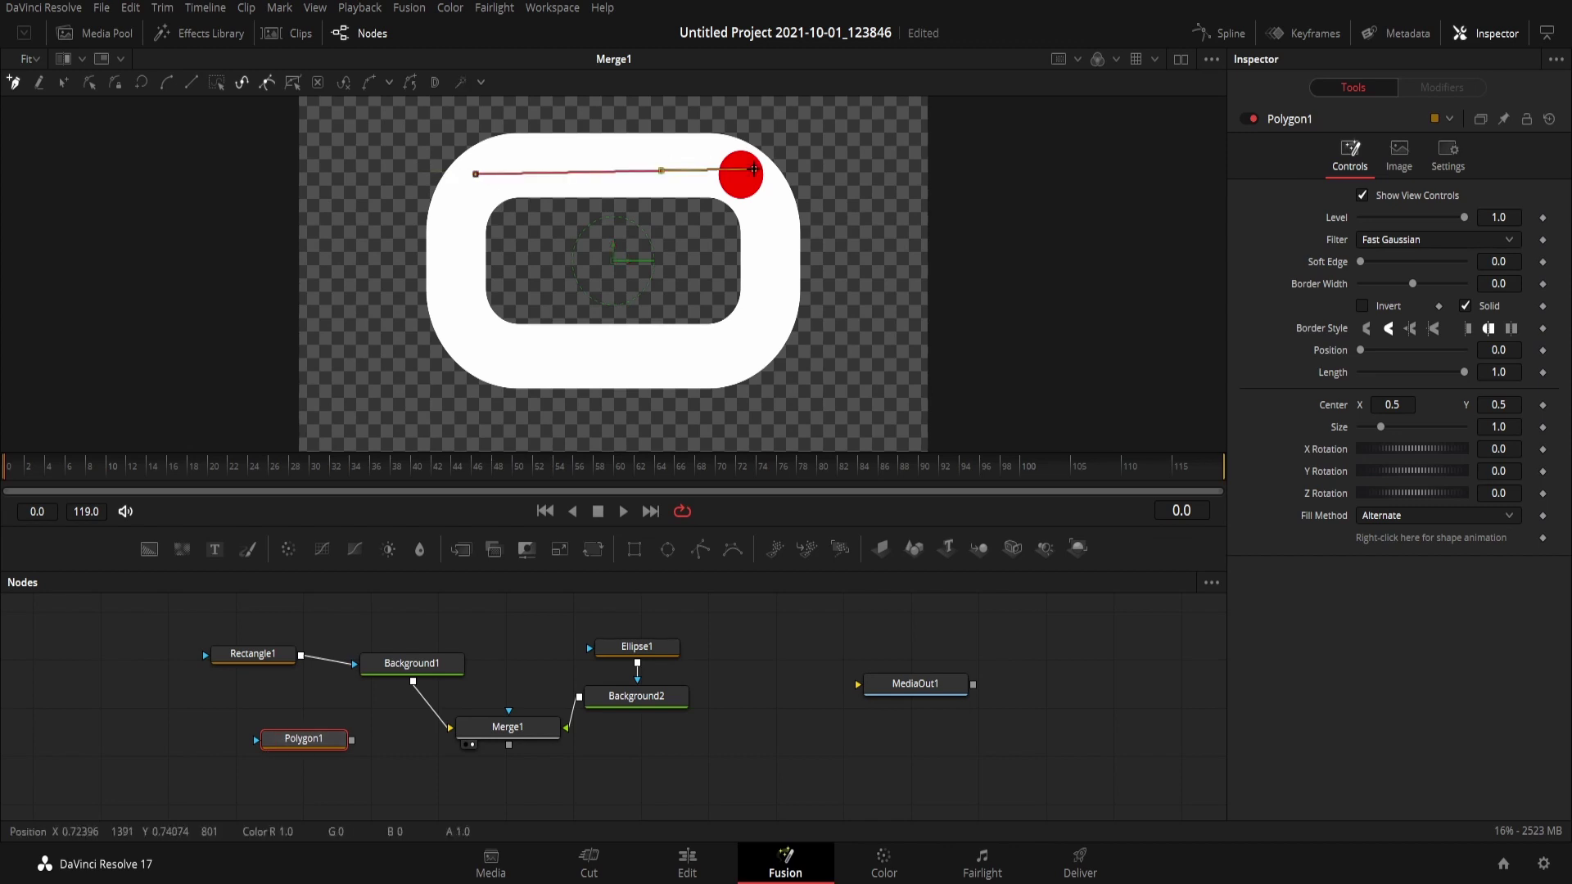
click(756, 346)
click(484, 355)
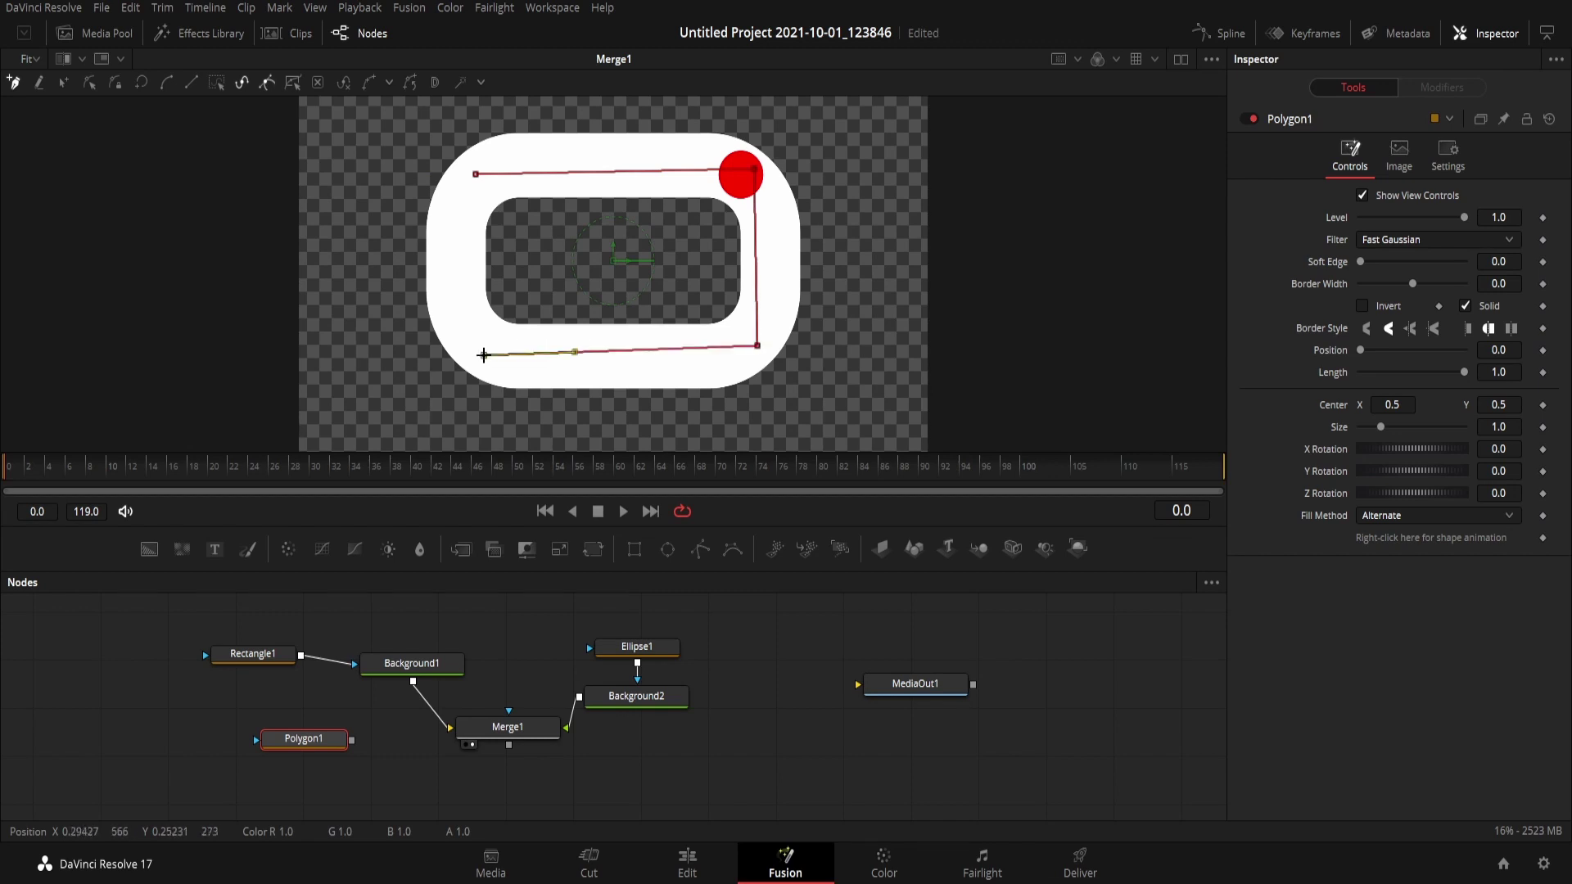
click(478, 173)
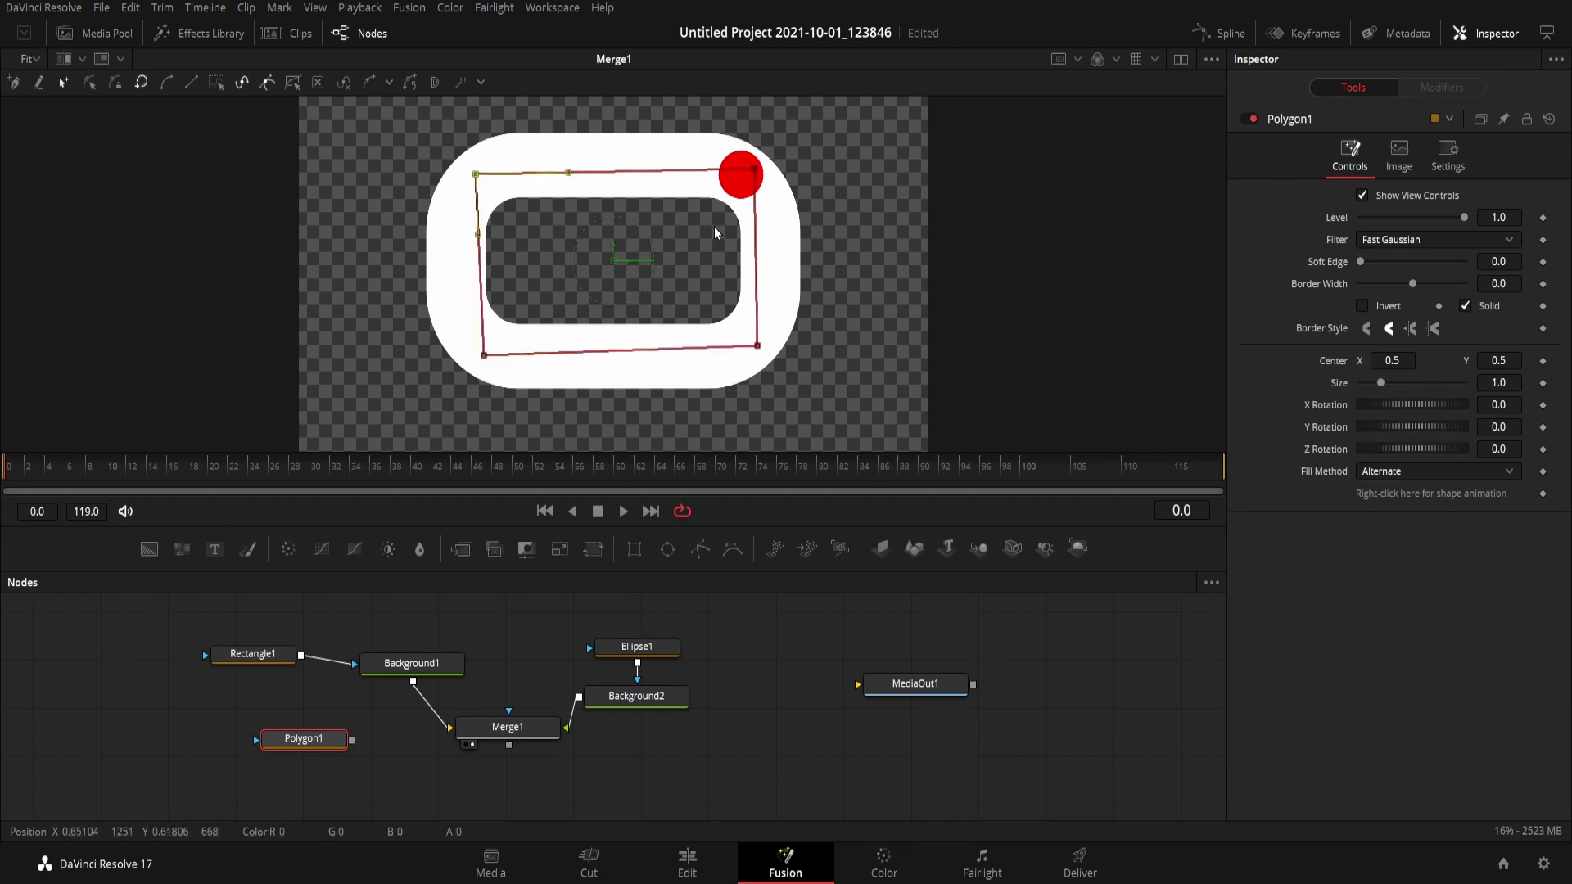
click(87, 85)
drag(424, 140, 885, 372)
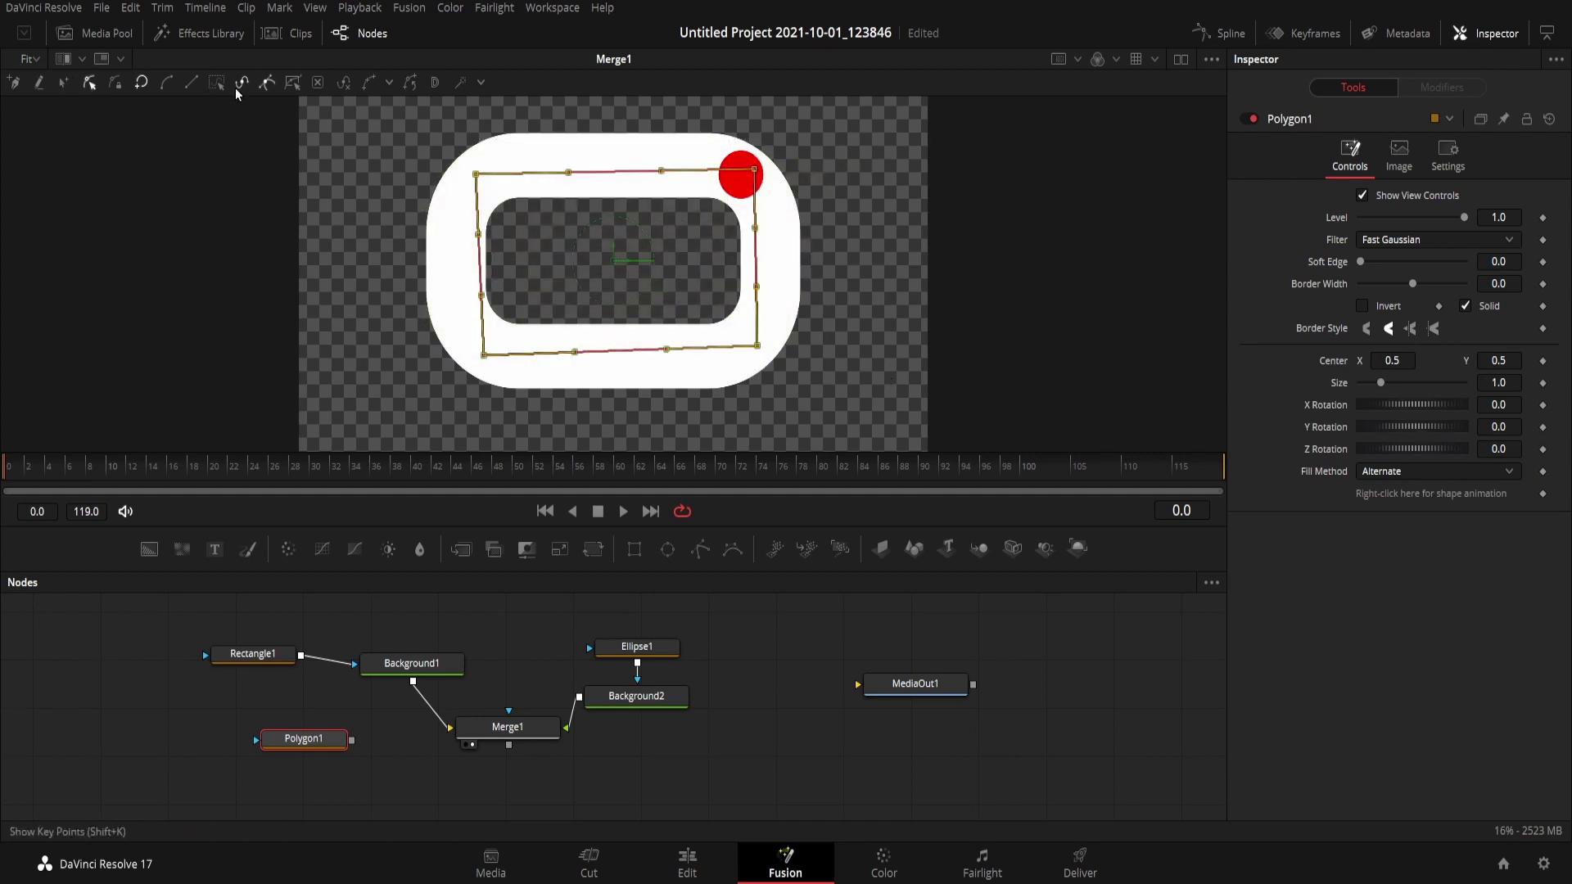
Smooth the path's corners into curves and align its top and bottom edges with the ring
click(168, 86)
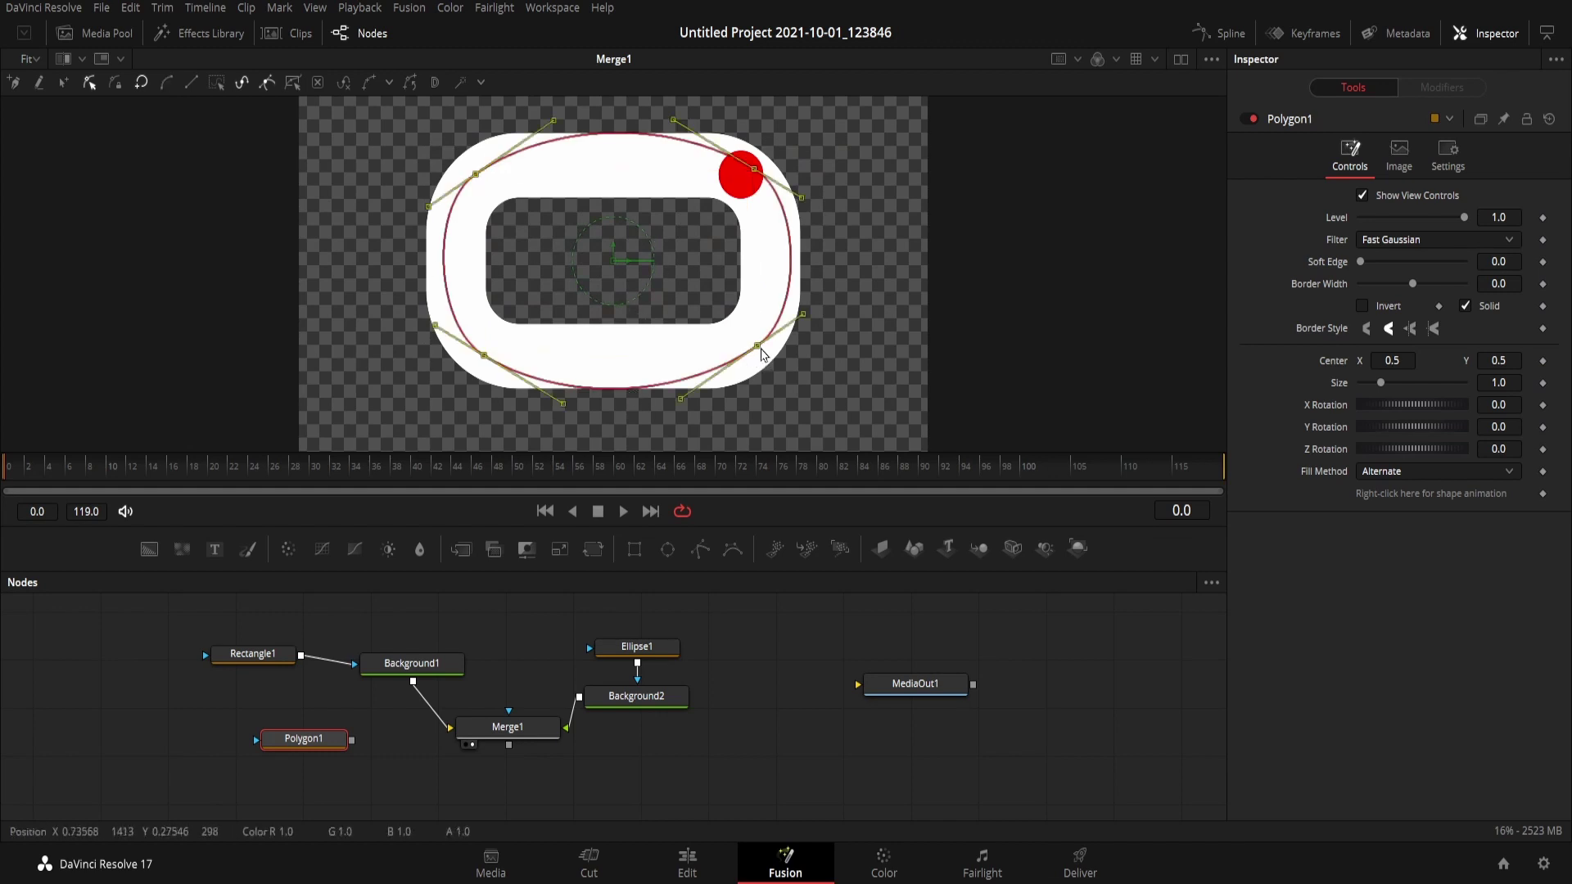
drag(762, 354, 758, 354)
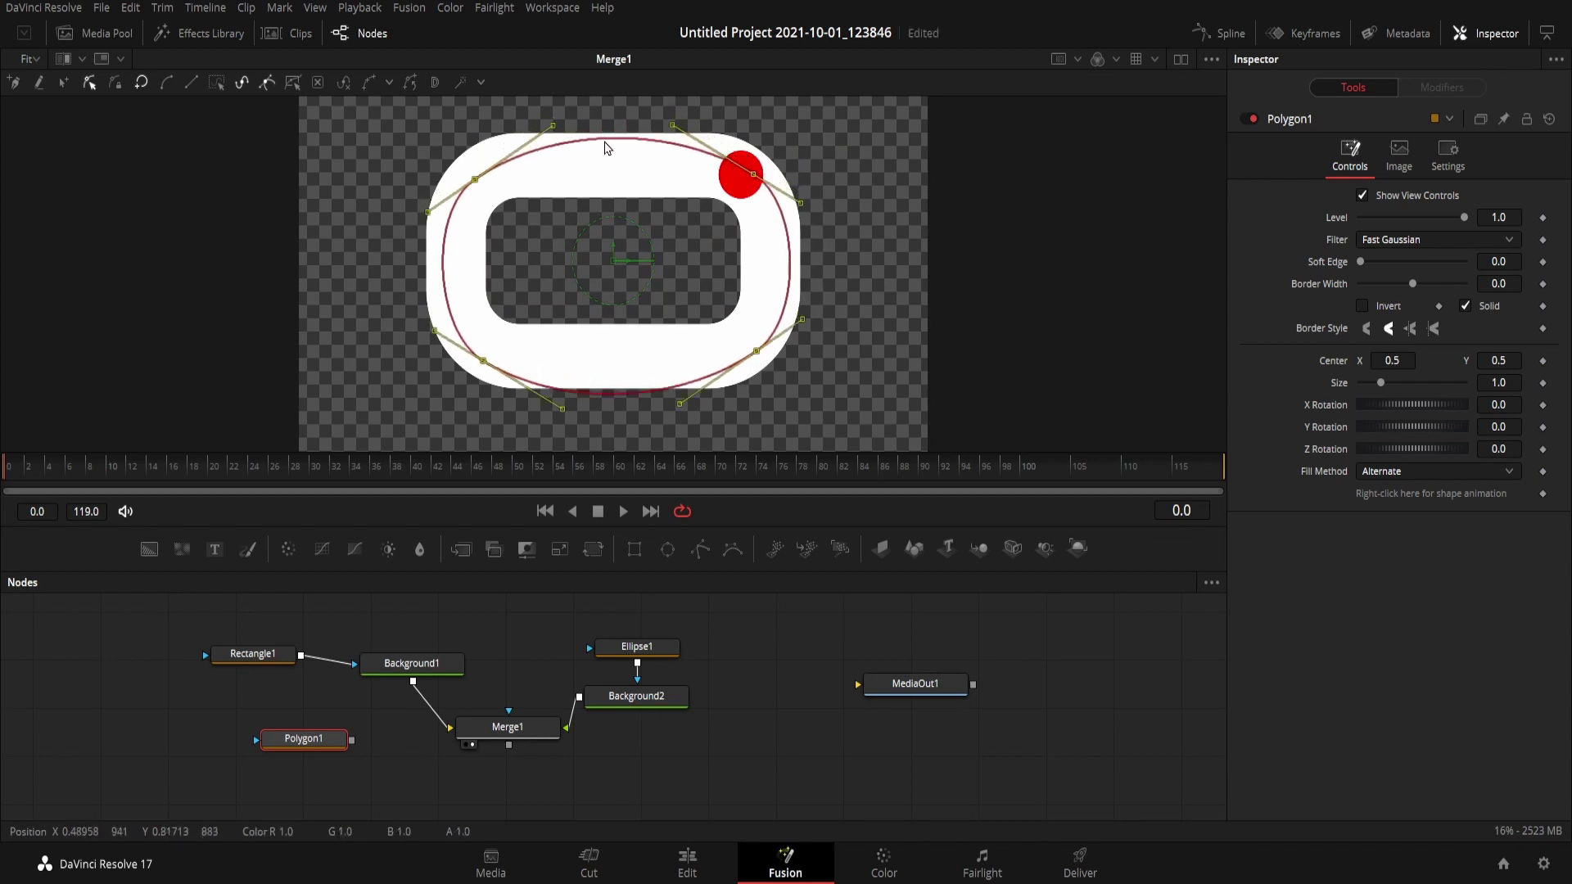
drag(554, 125, 554, 160)
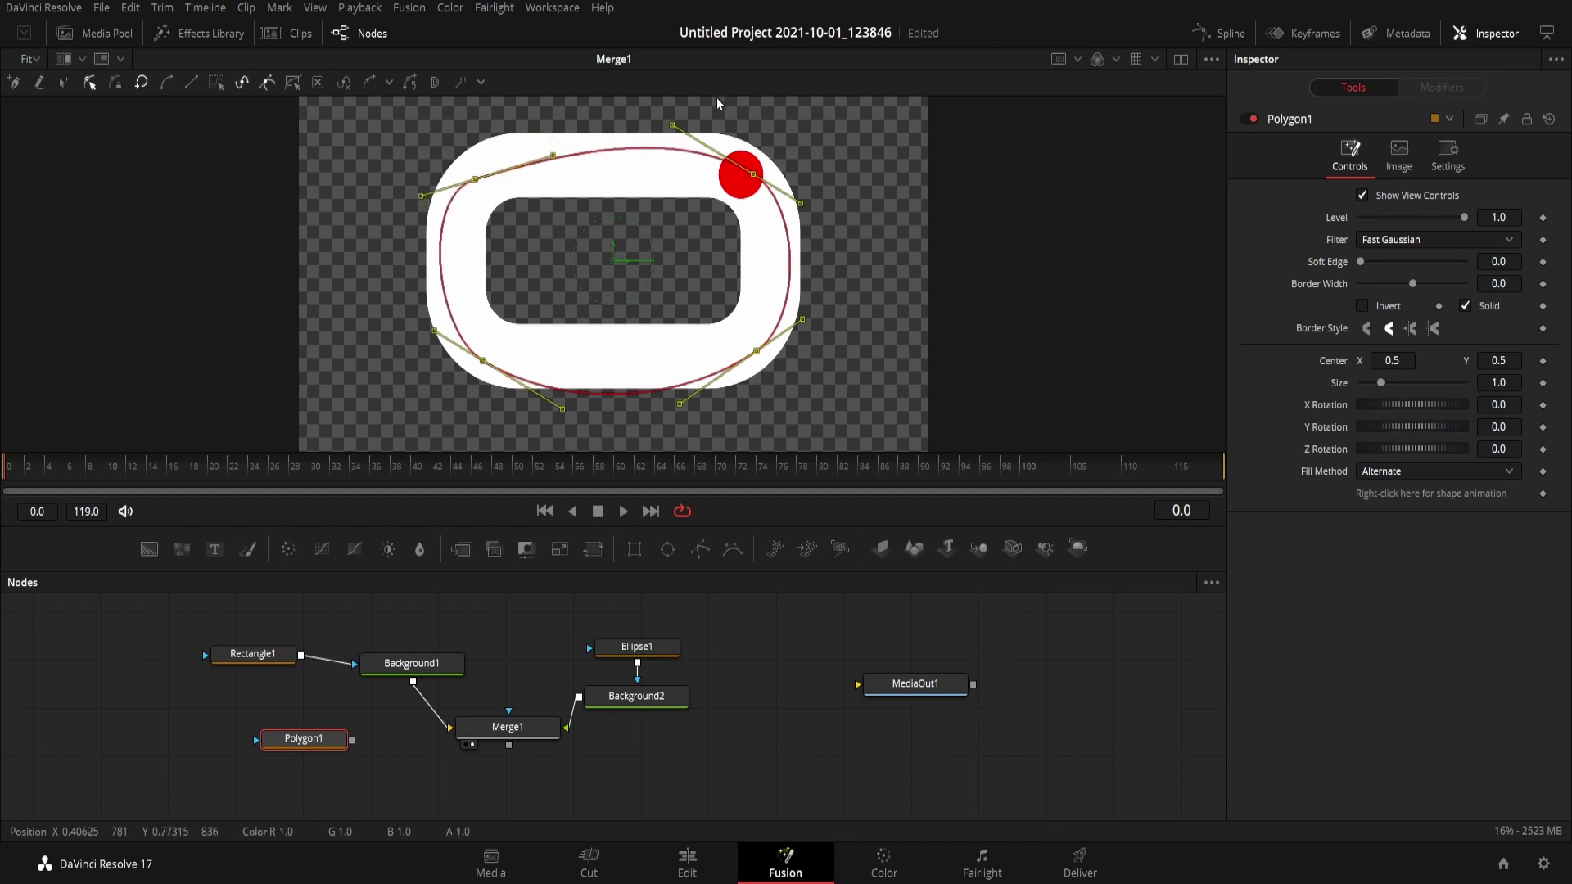
drag(673, 131, 667, 155)
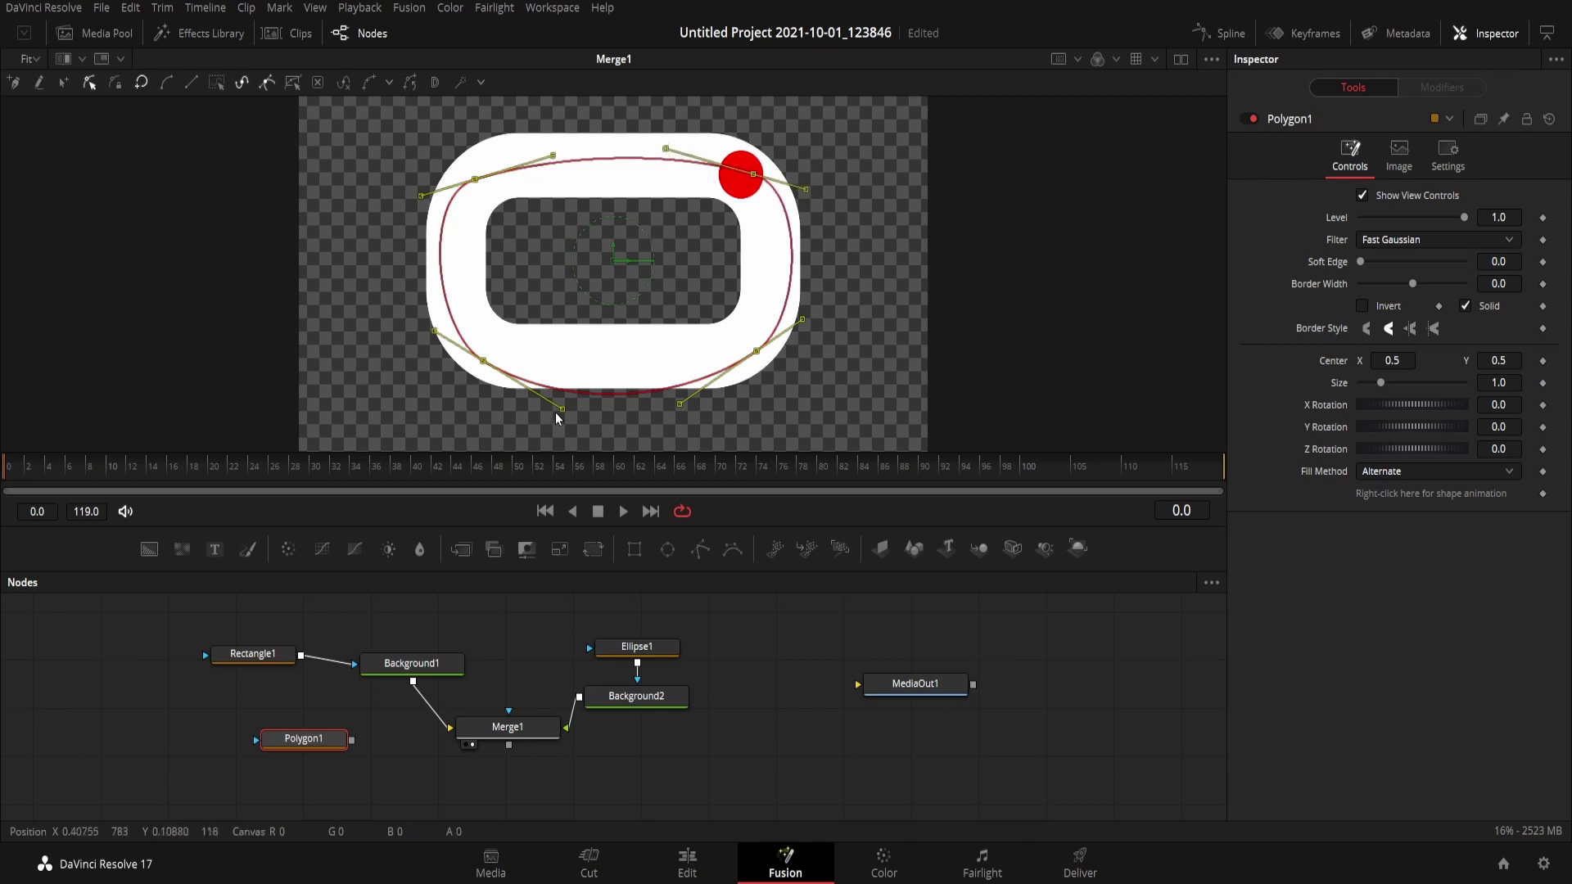
drag(562, 408, 561, 370)
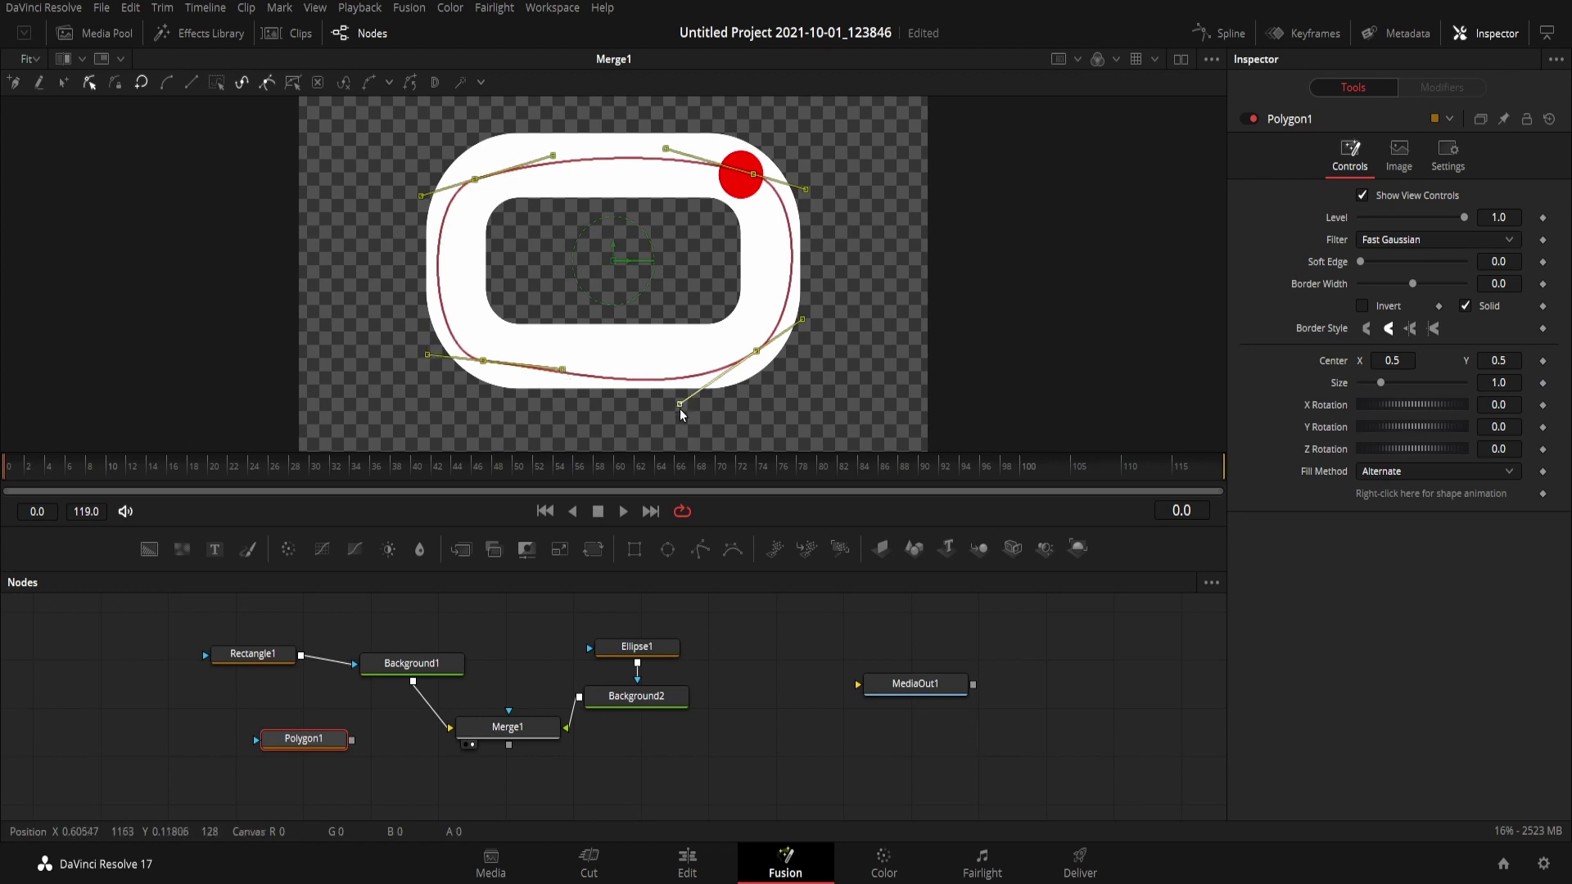
drag(681, 405, 660, 381)
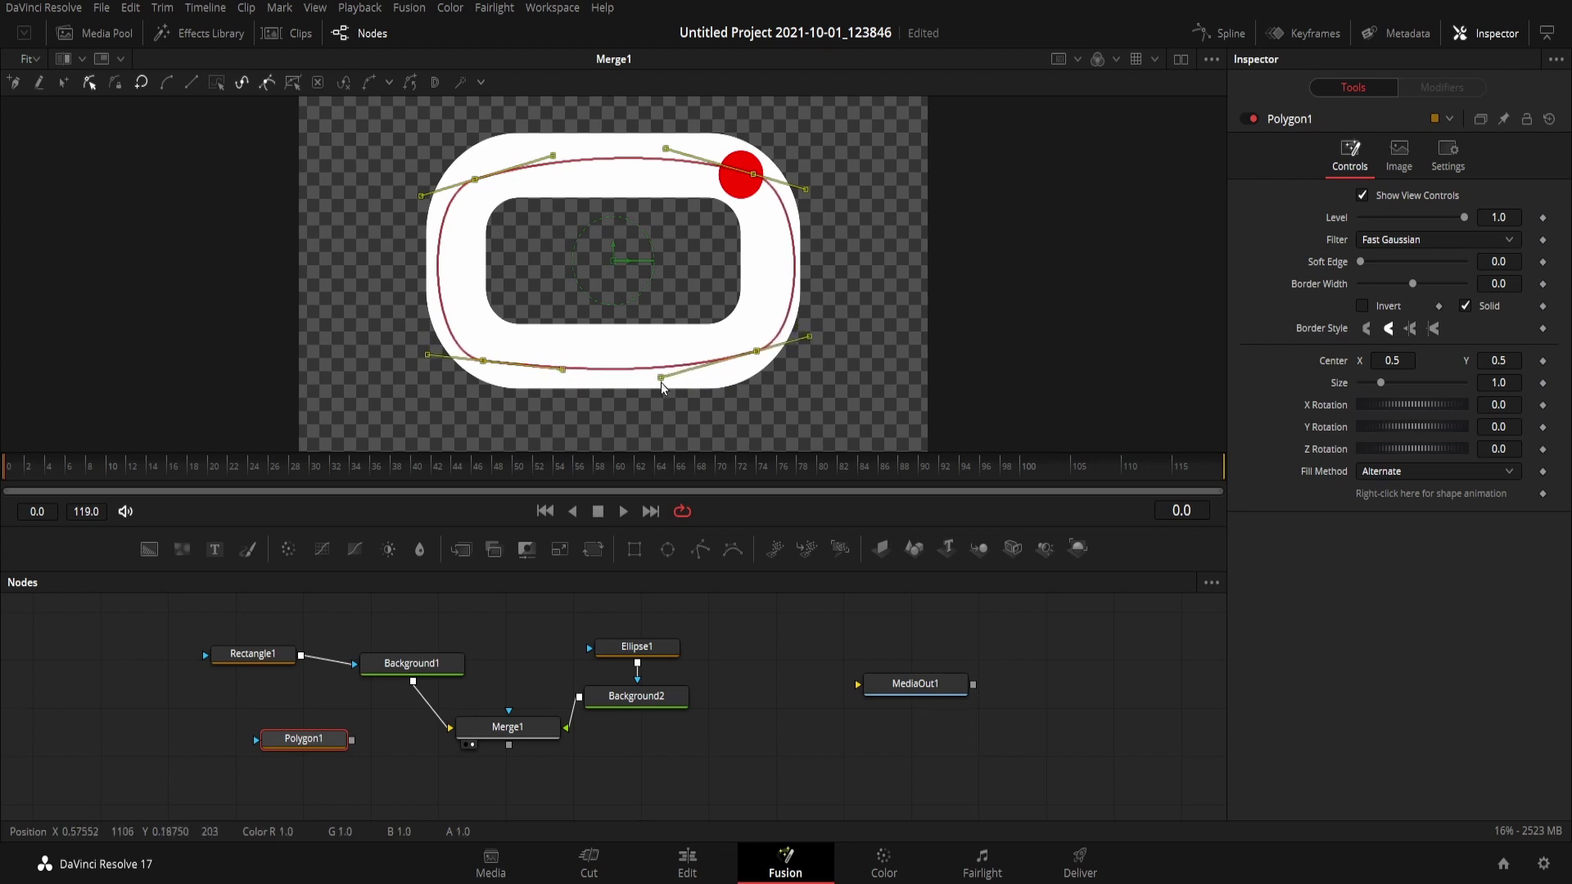
Fine-tune the right, lower-left and left curves so the path follows the ring's centre
drag(809, 336, 784, 317)
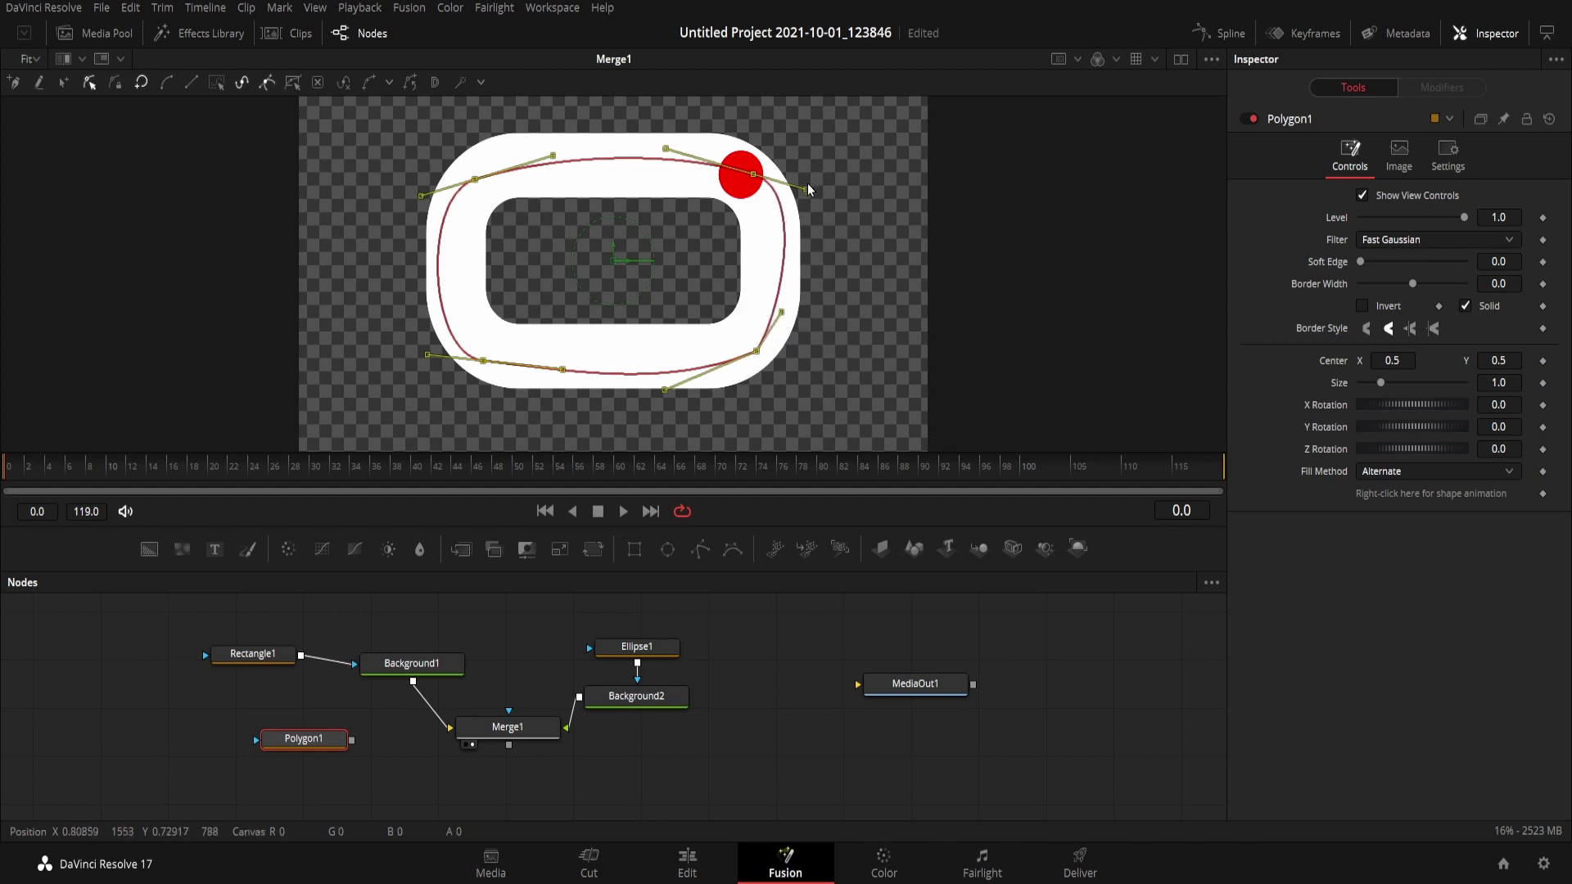
drag(808, 189, 794, 232)
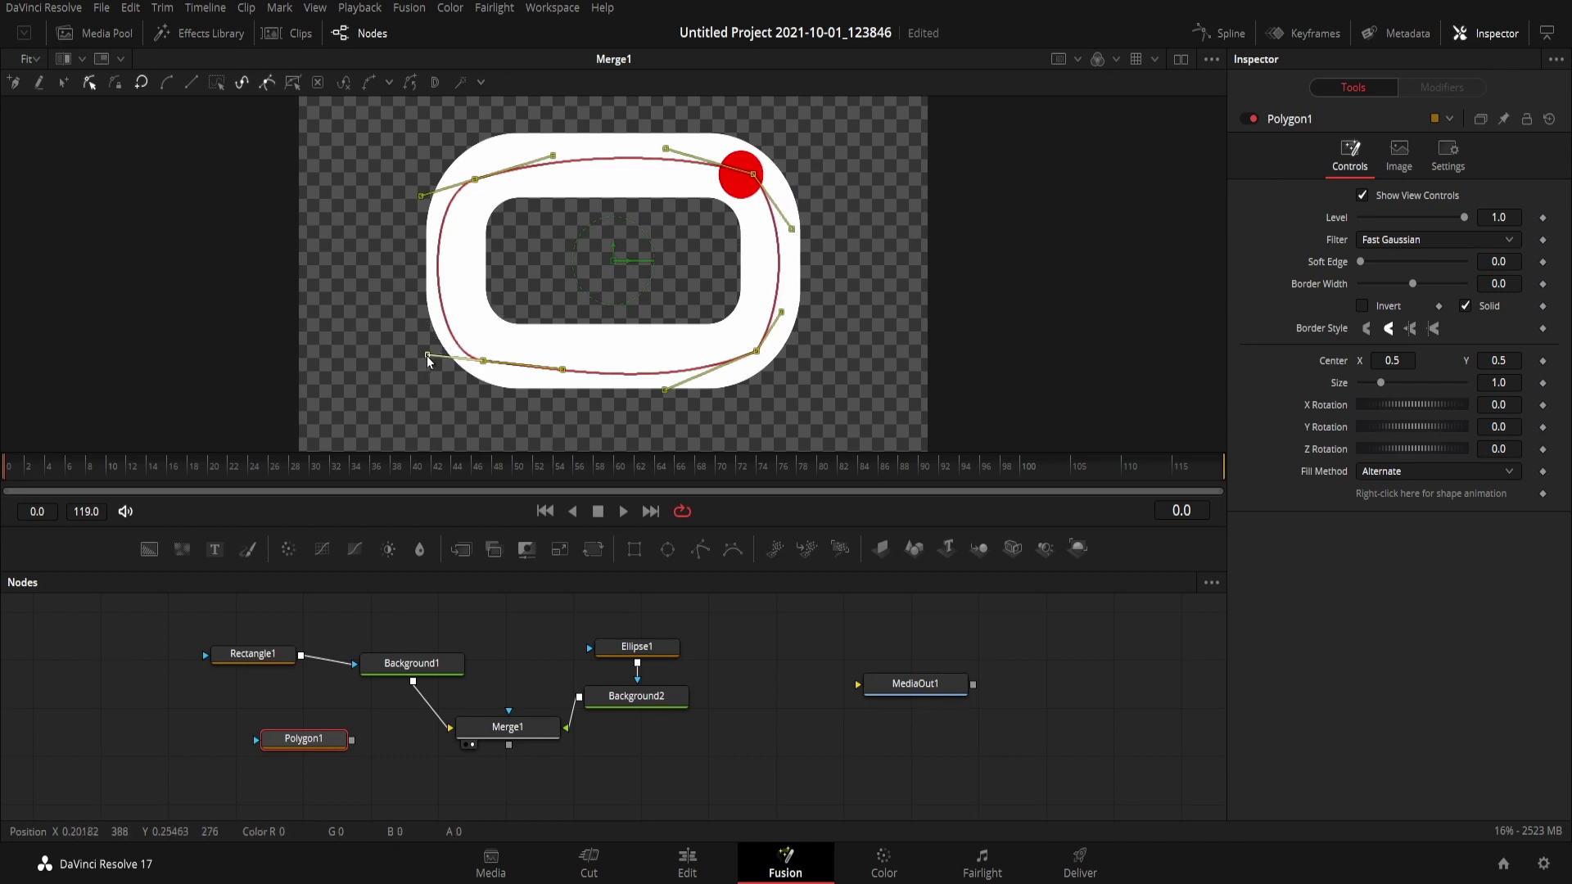
drag(427, 356, 441, 330)
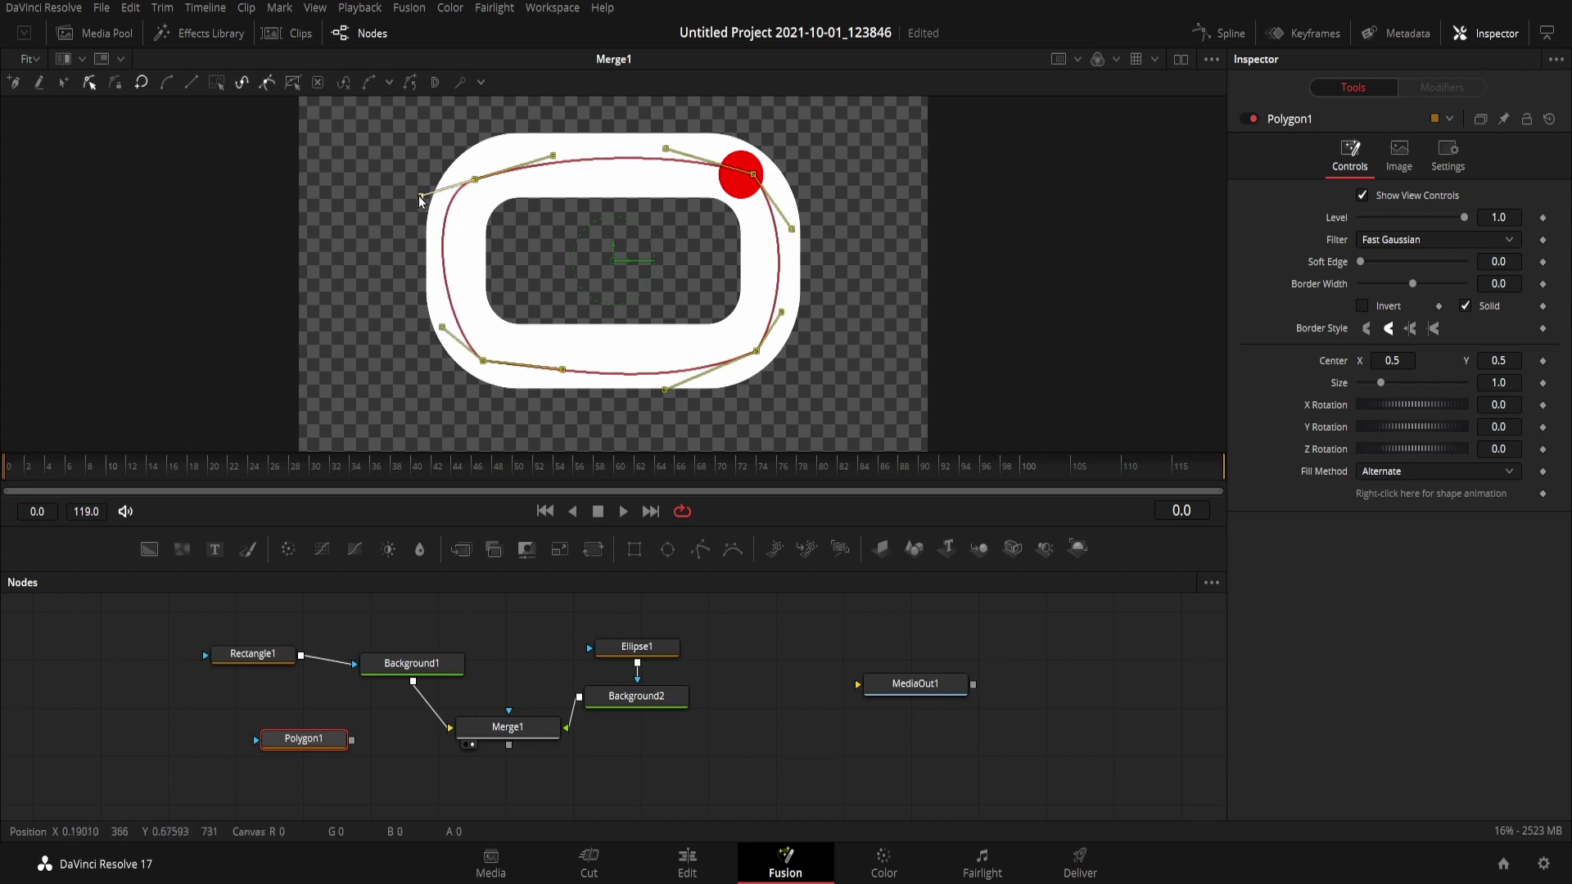
drag(421, 196, 449, 198)
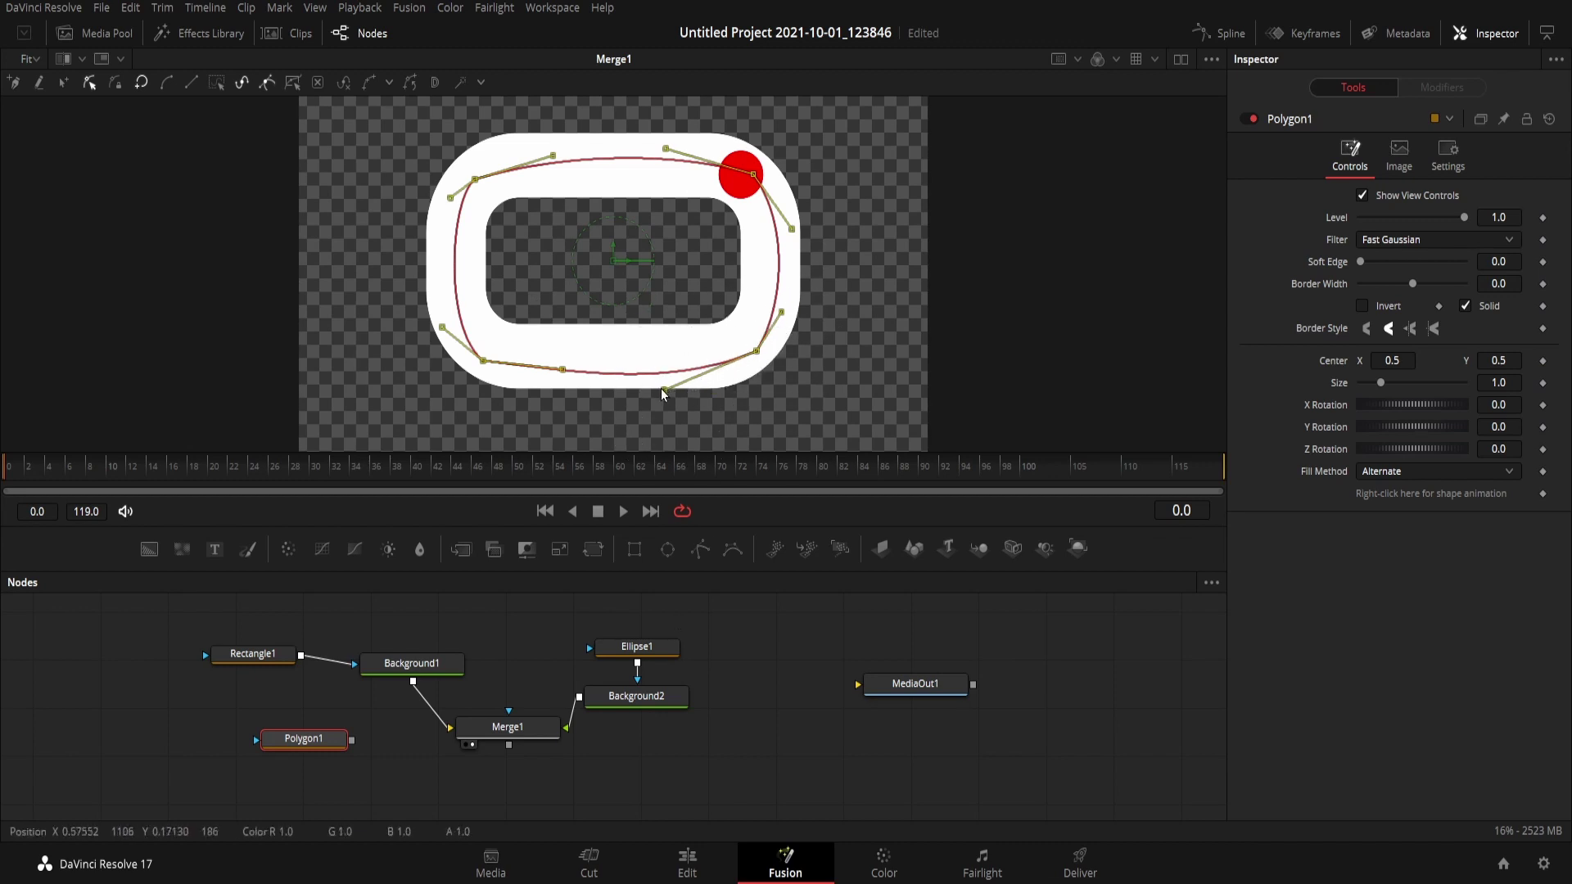
drag(662, 390, 662, 376)
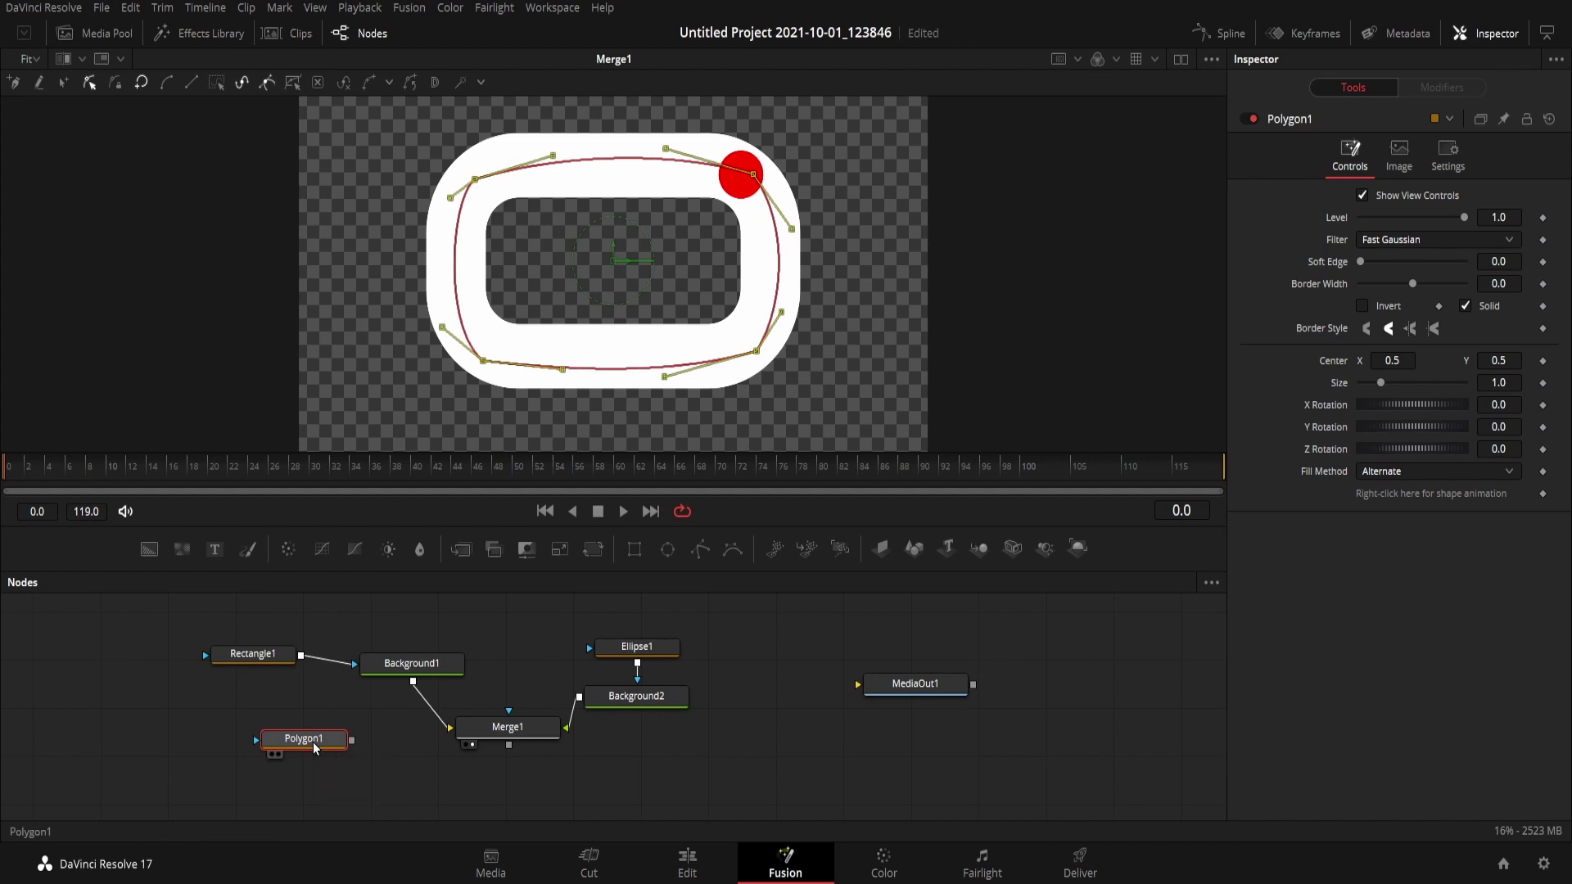
Publish Polygon1's shape from its shape animation menu, select Merge1, and go back to Edit
right_click(1376, 493)
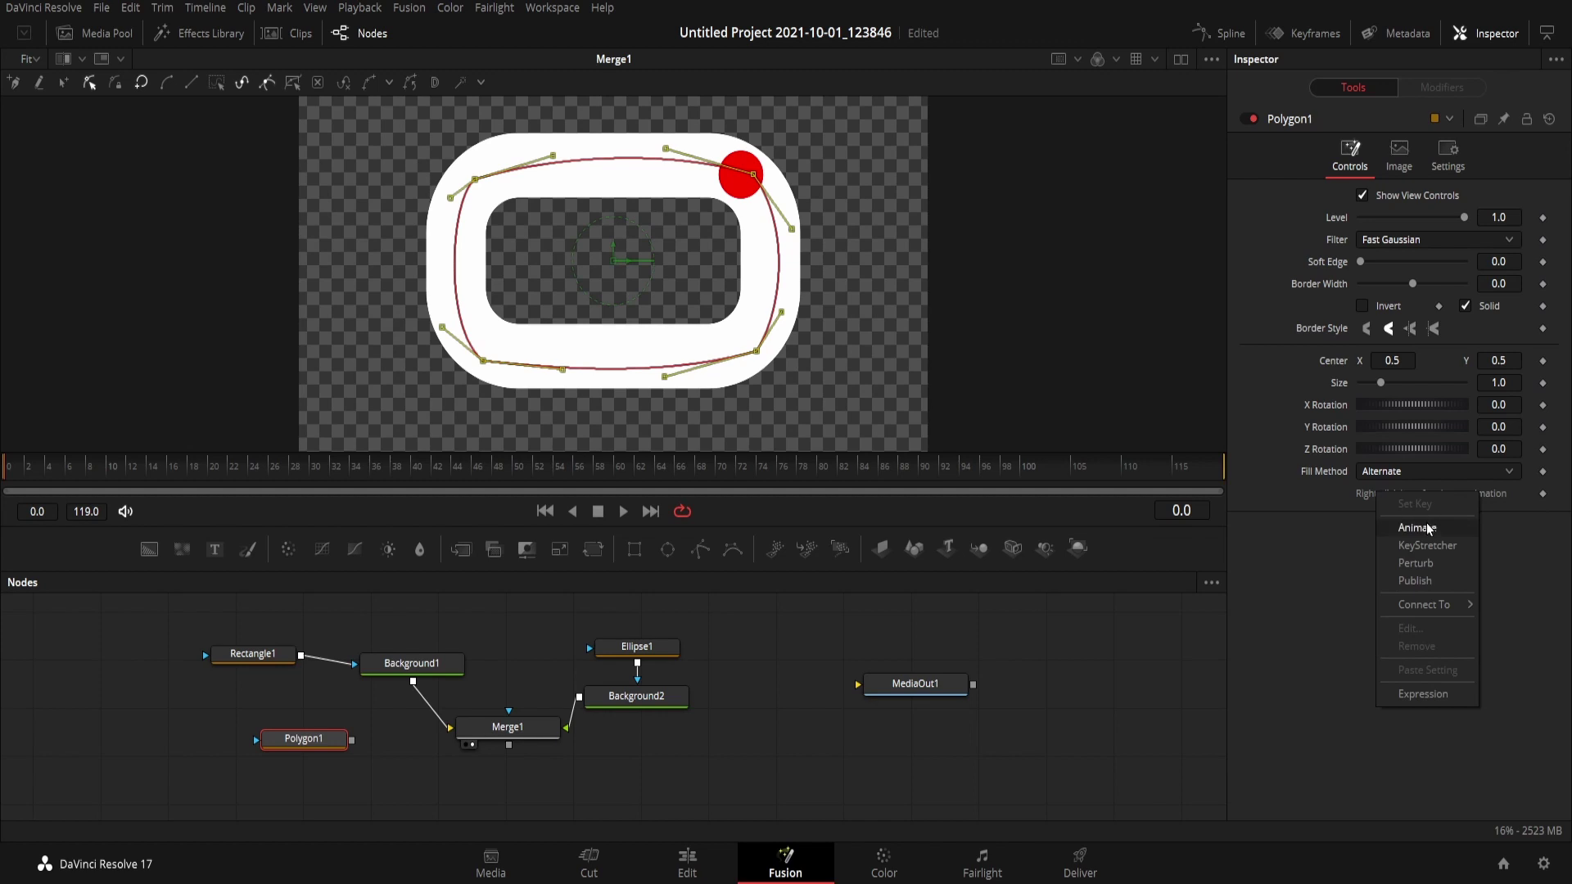
click(1416, 583)
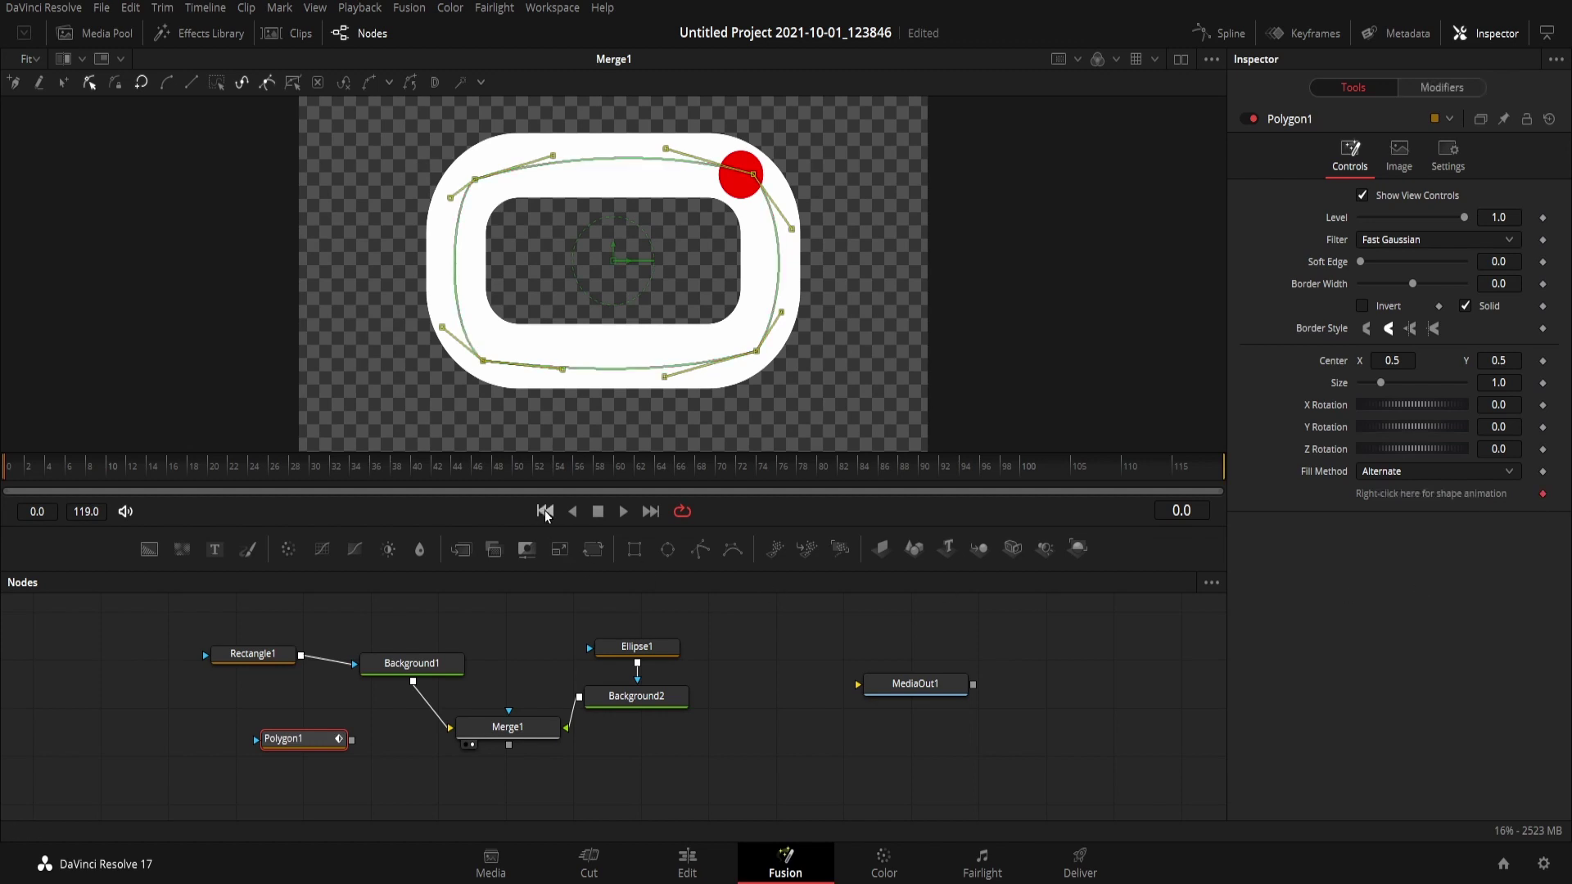
click(511, 732)
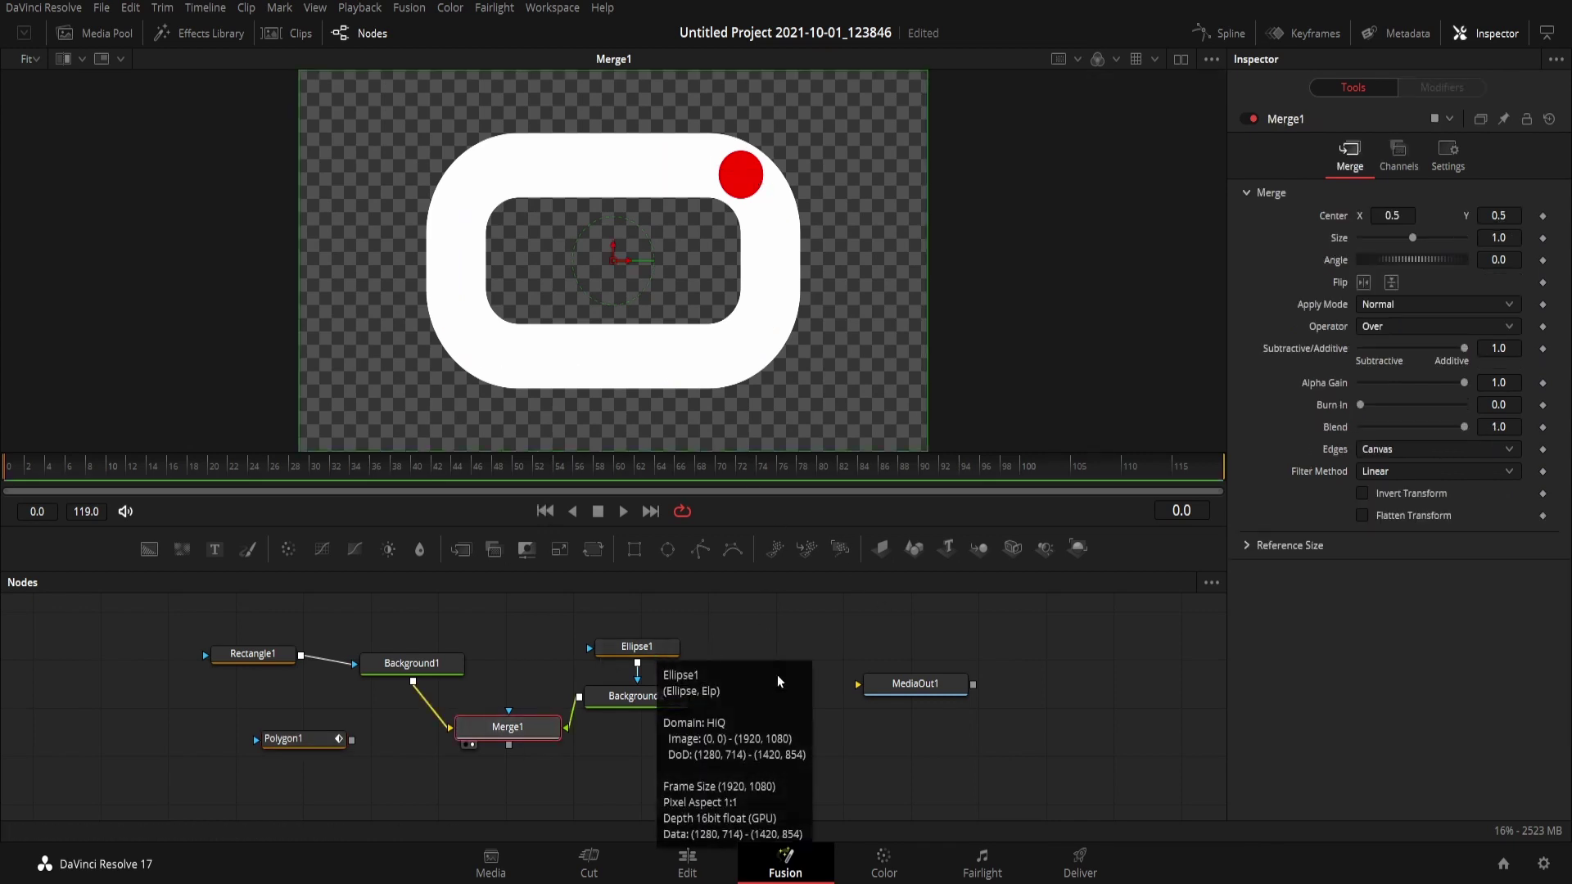
click(687, 866)
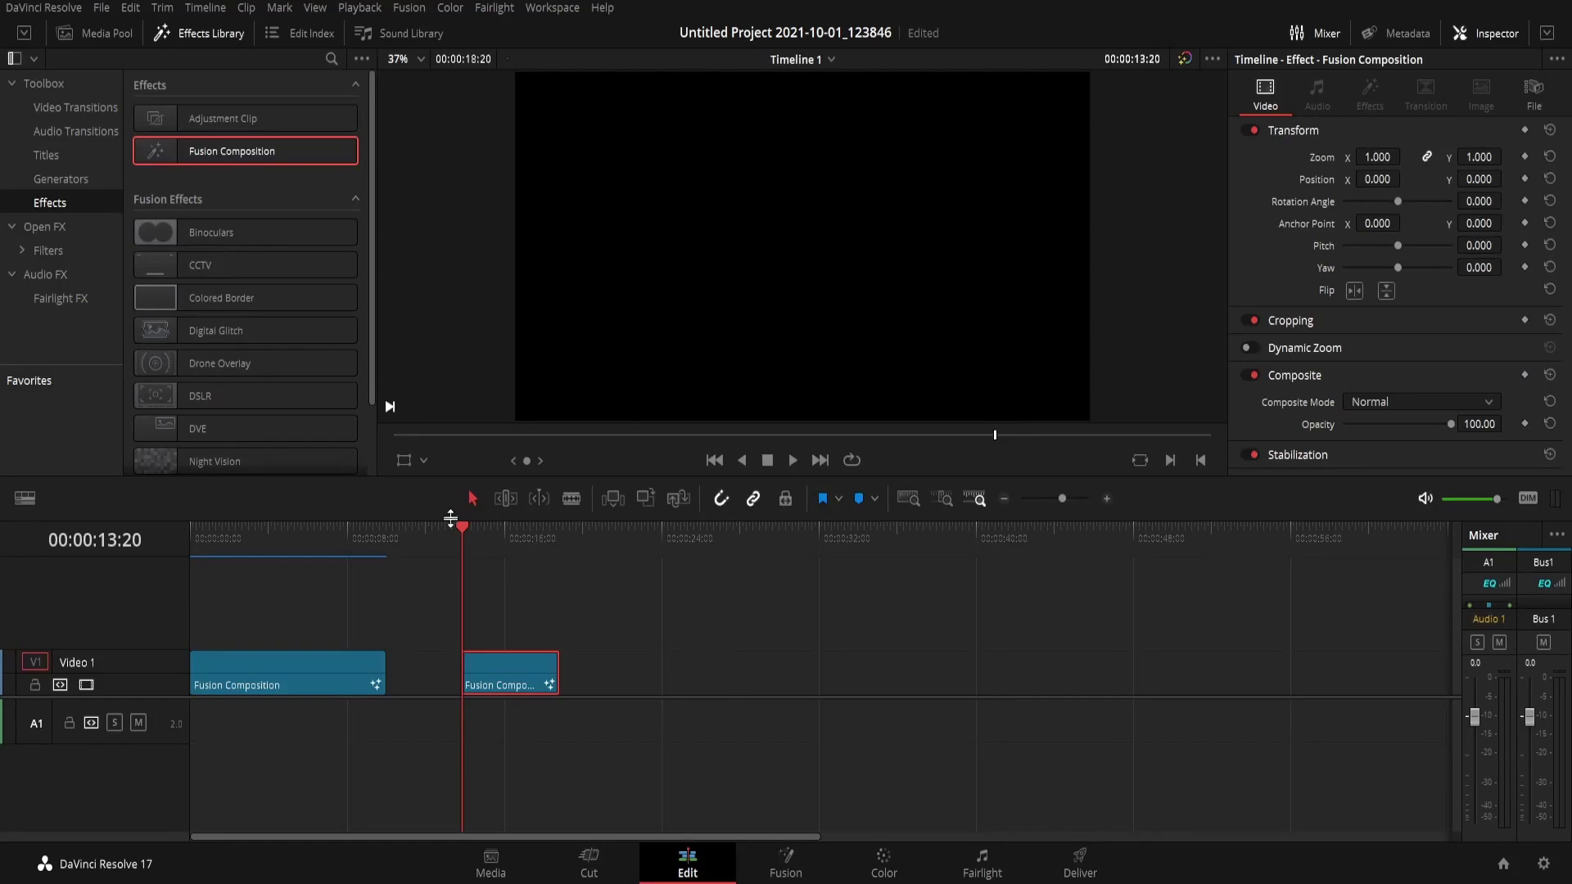
Open the first clip in Fusion and show Ellipse1's Center(Path1) Displacement spline
click(291, 550)
click(798, 873)
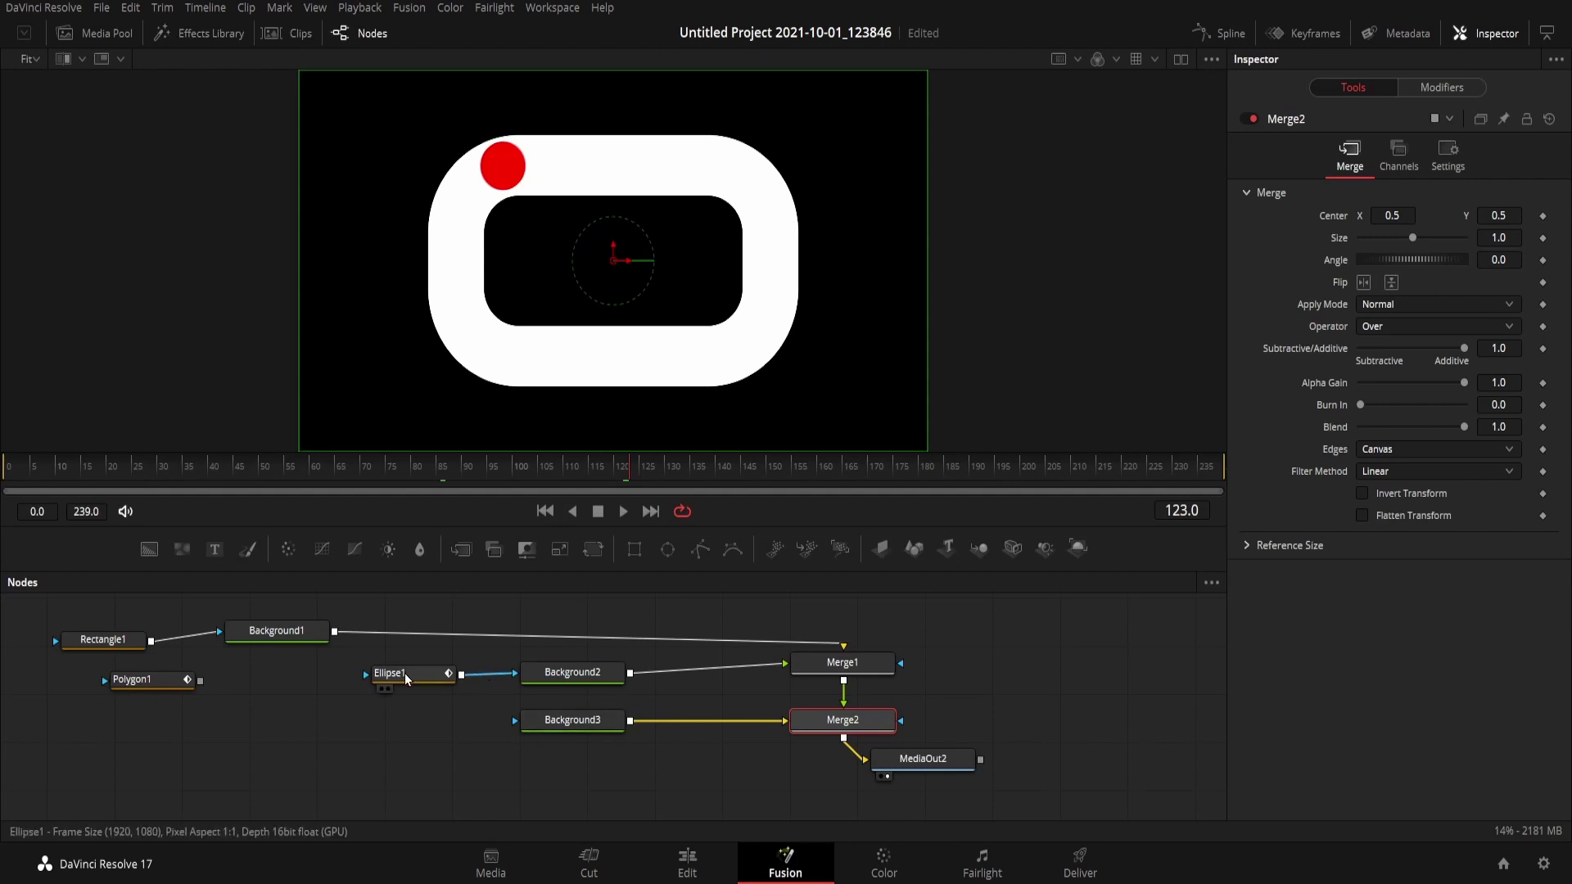
click(405, 673)
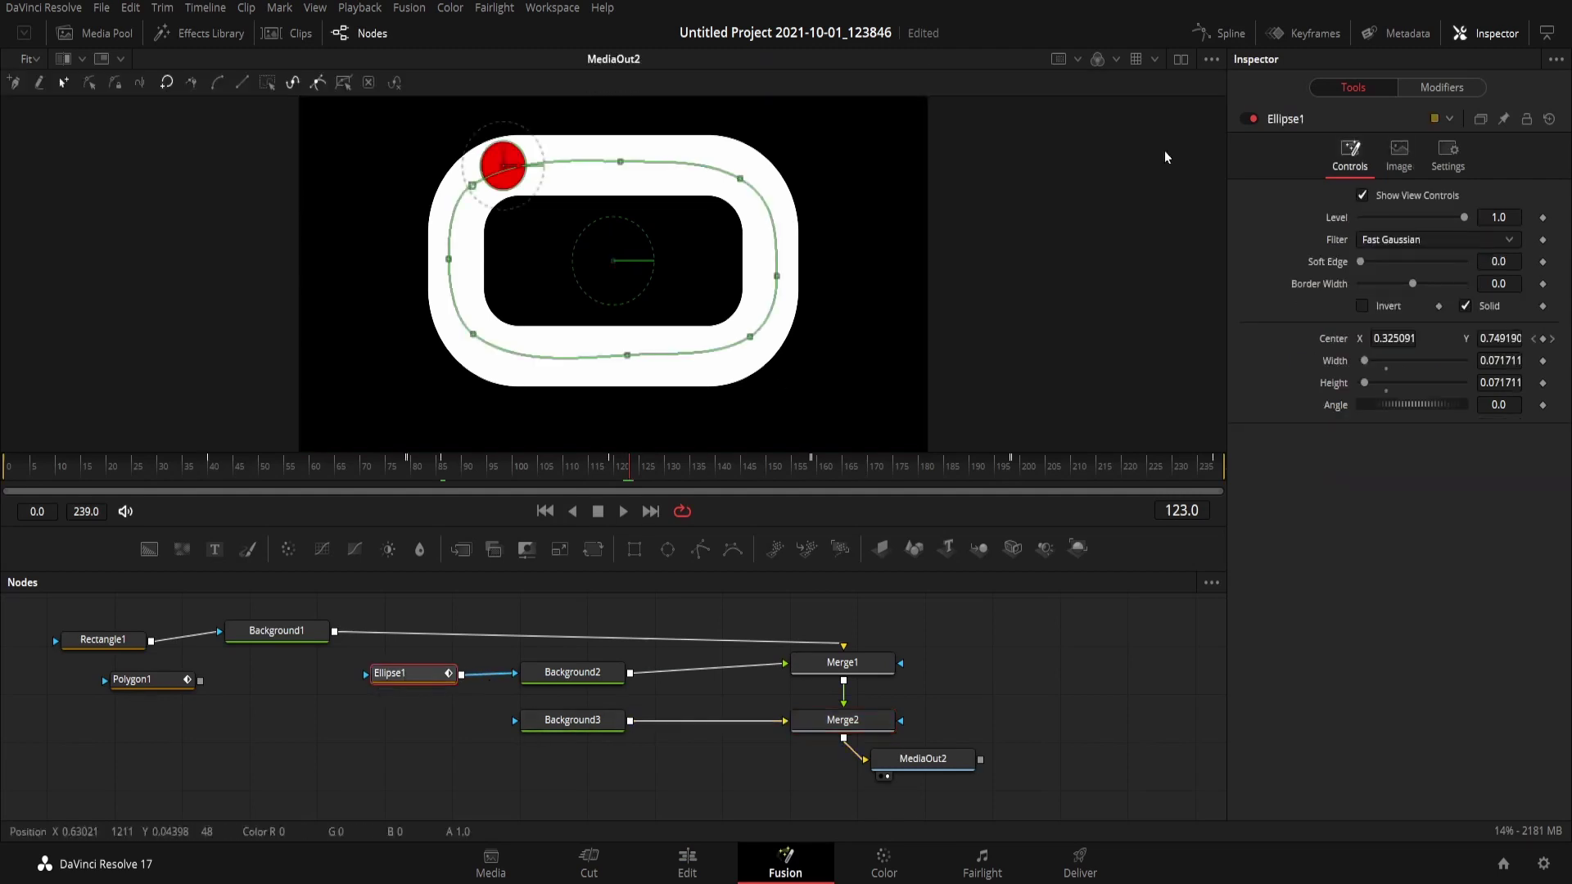
click(1236, 37)
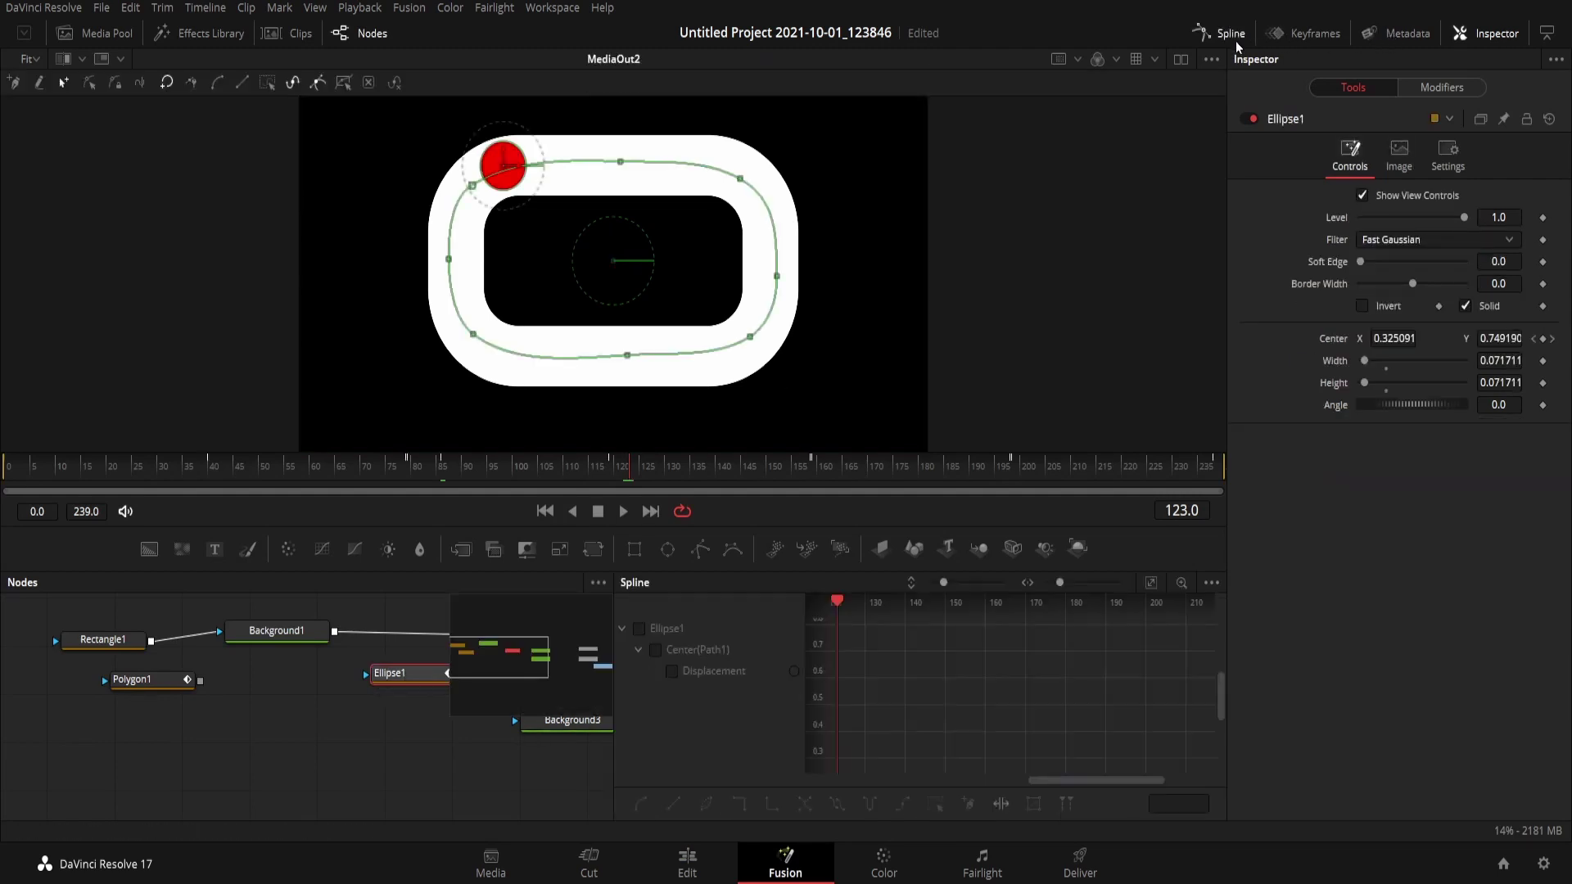
Fit Ellipse1's displacement curve in an enlarged Spline panel, then park the Edit-page playhead on clip two
click(640, 629)
click(1150, 583)
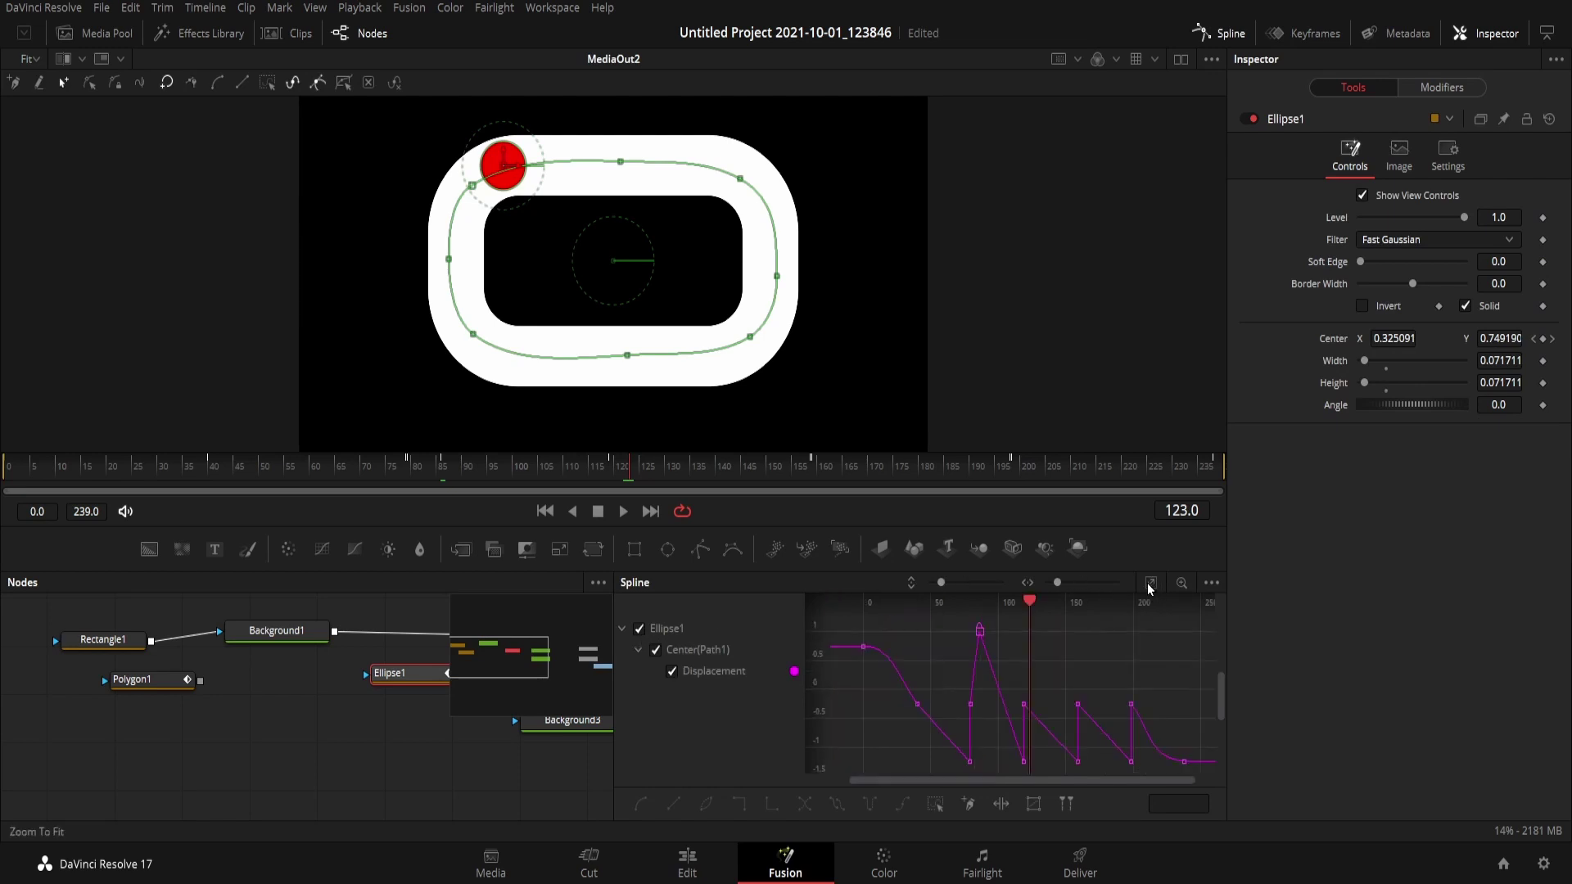
click(1547, 34)
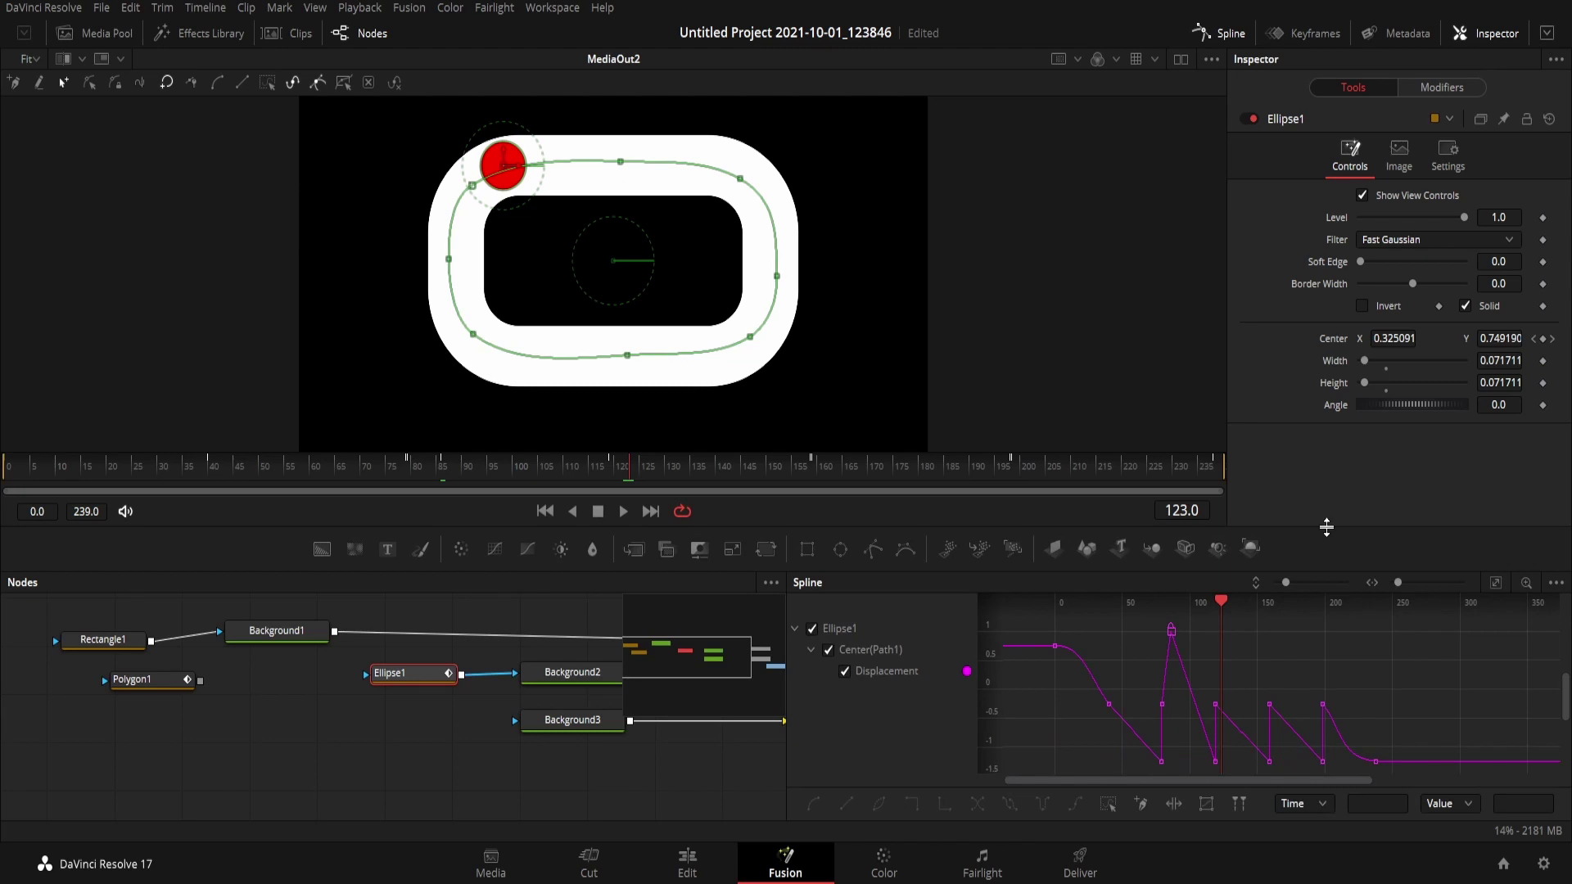
drag(1327, 527, 1310, 376)
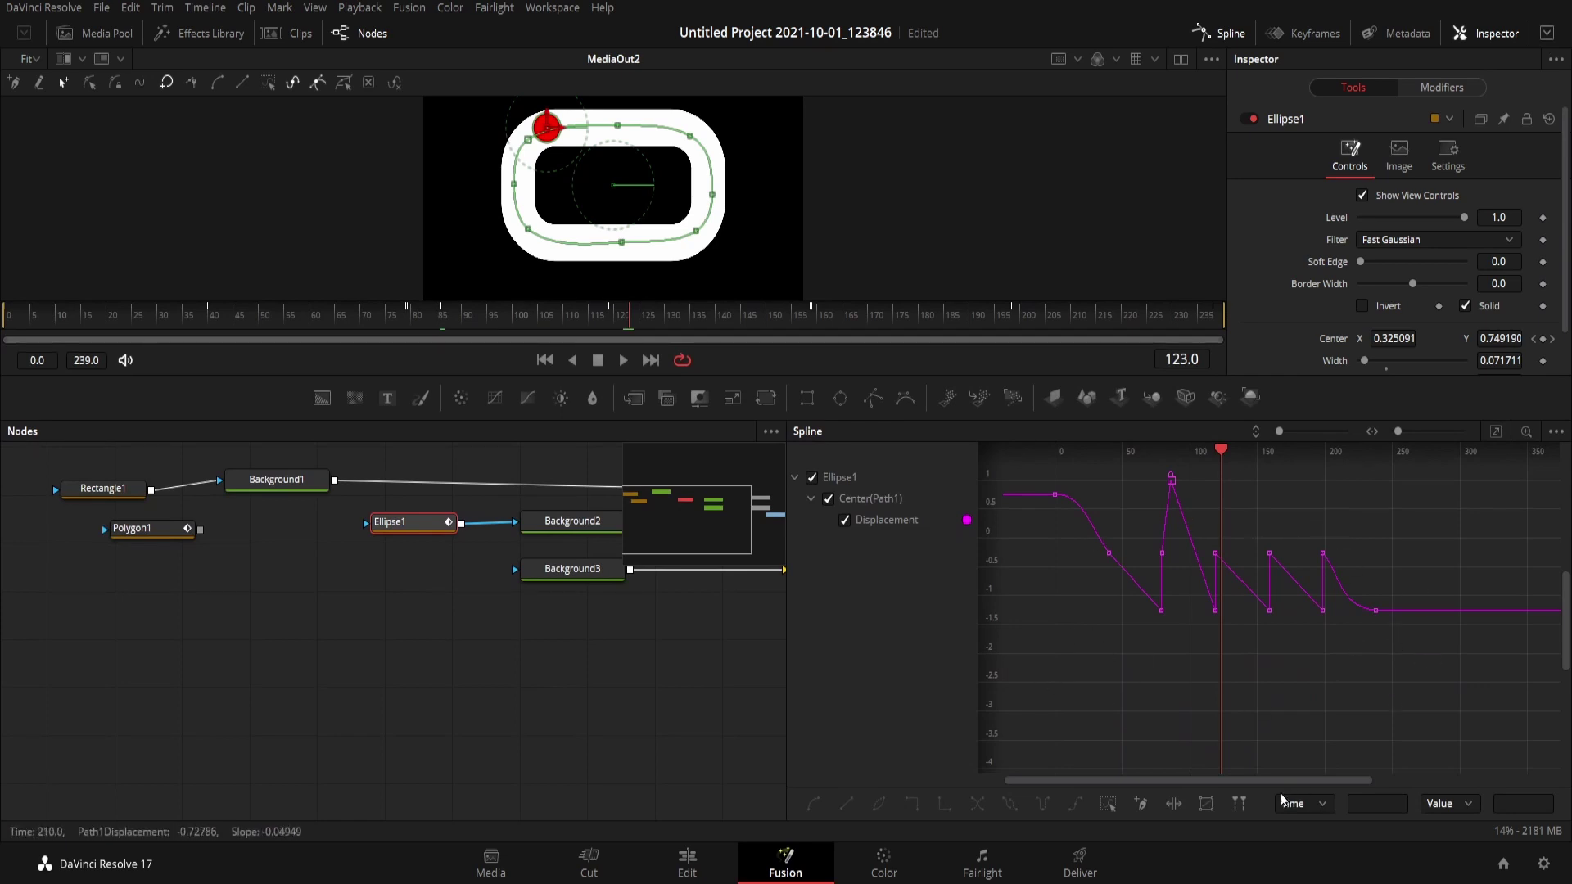
scroll(1282, 779, right, 1)
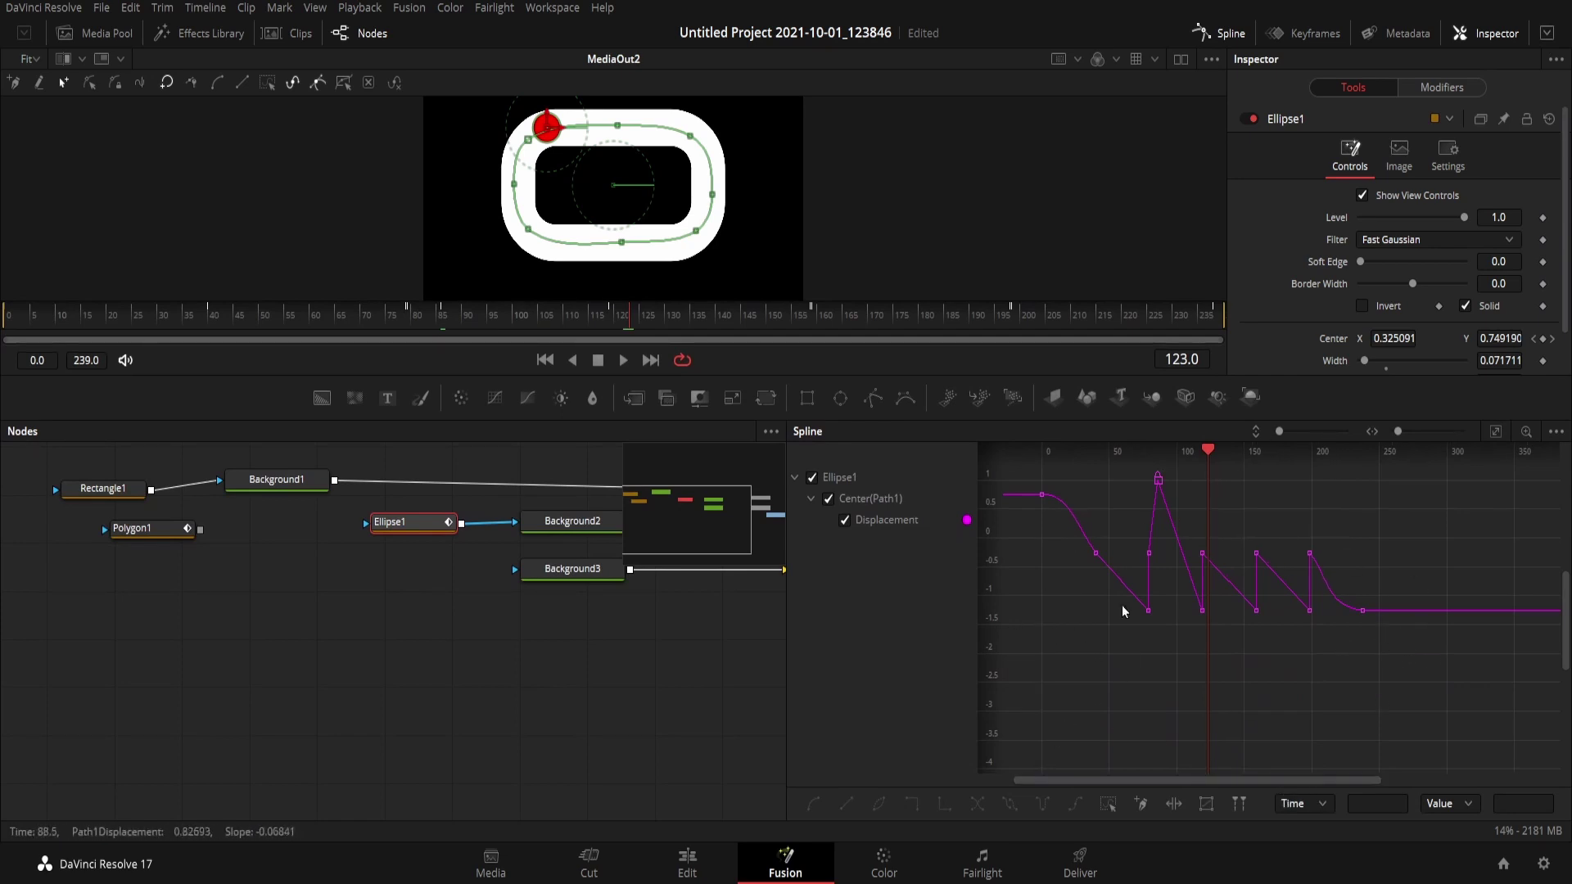
click(694, 860)
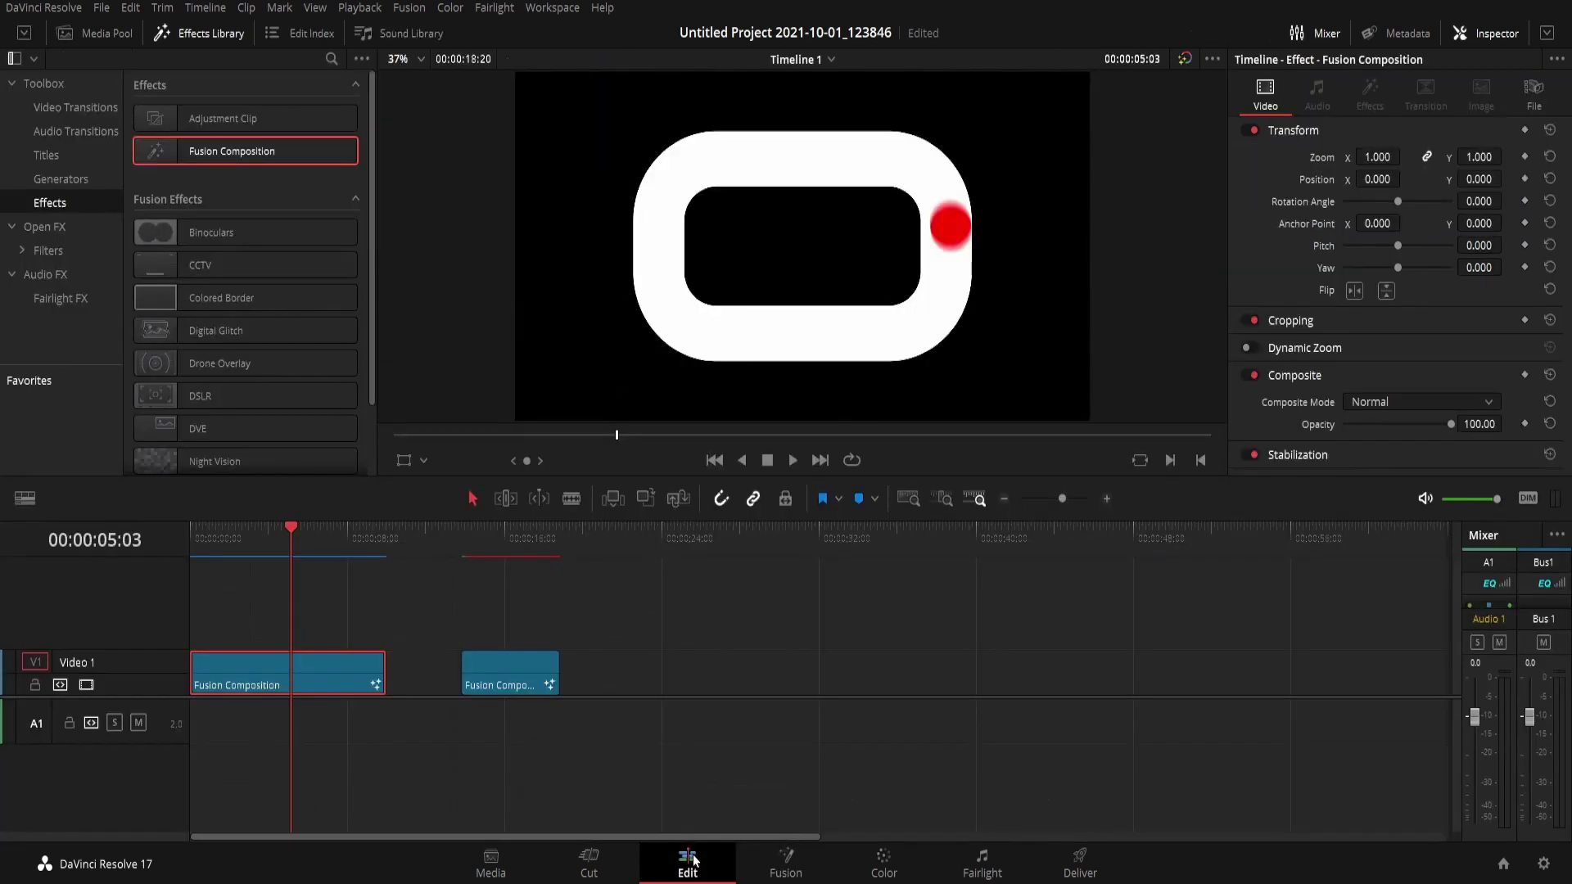
click(513, 536)
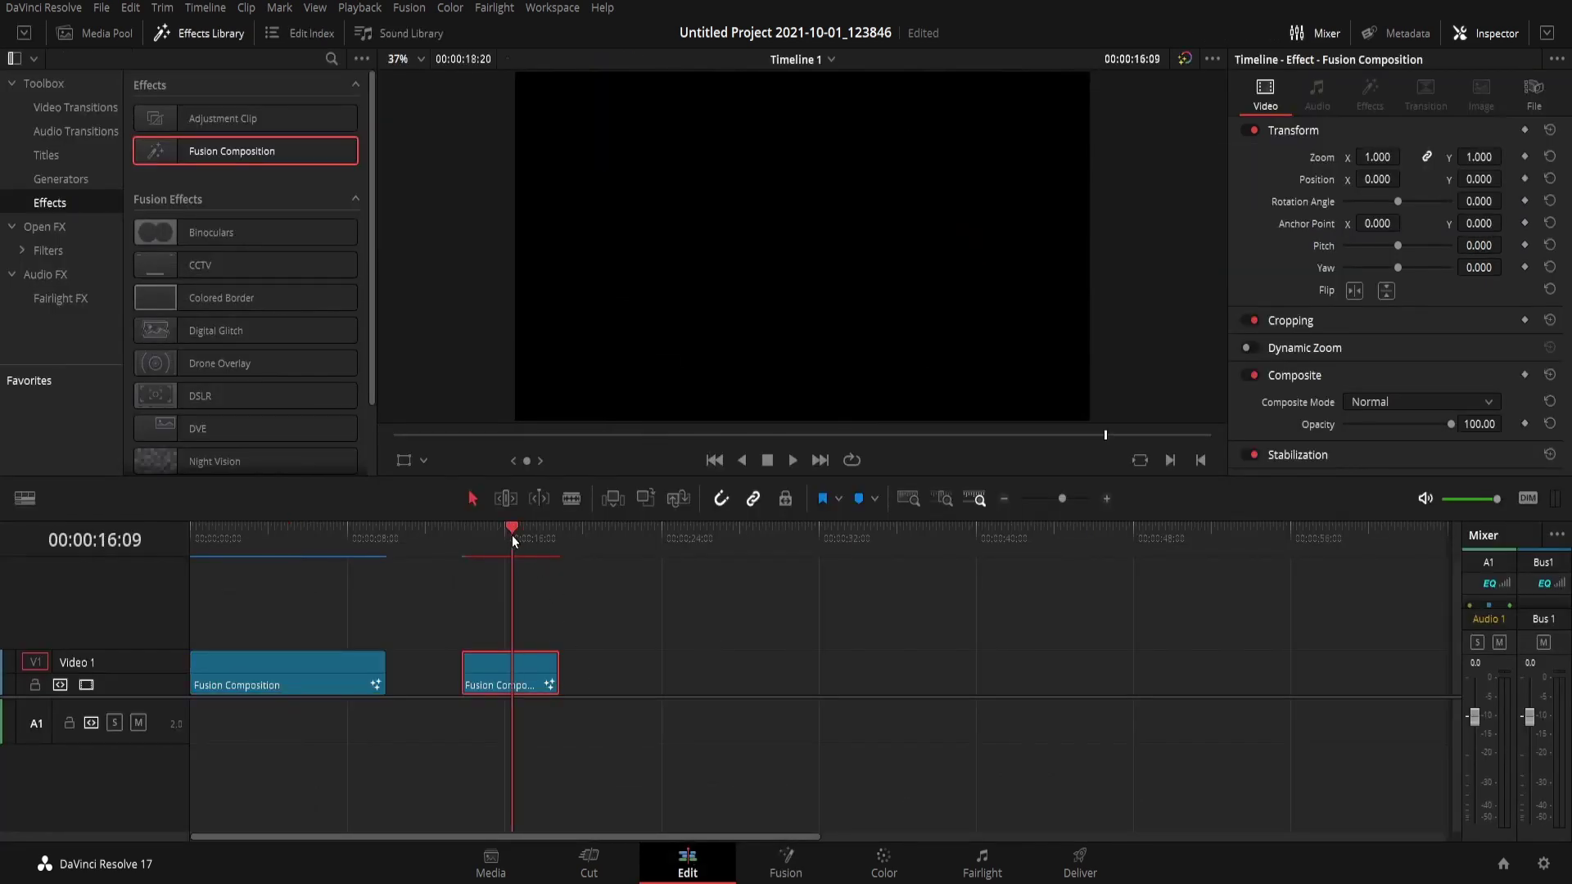
Open the second clip in Fusion without the Spline panel, enlarge the viewer, and view Merge1
click(780, 873)
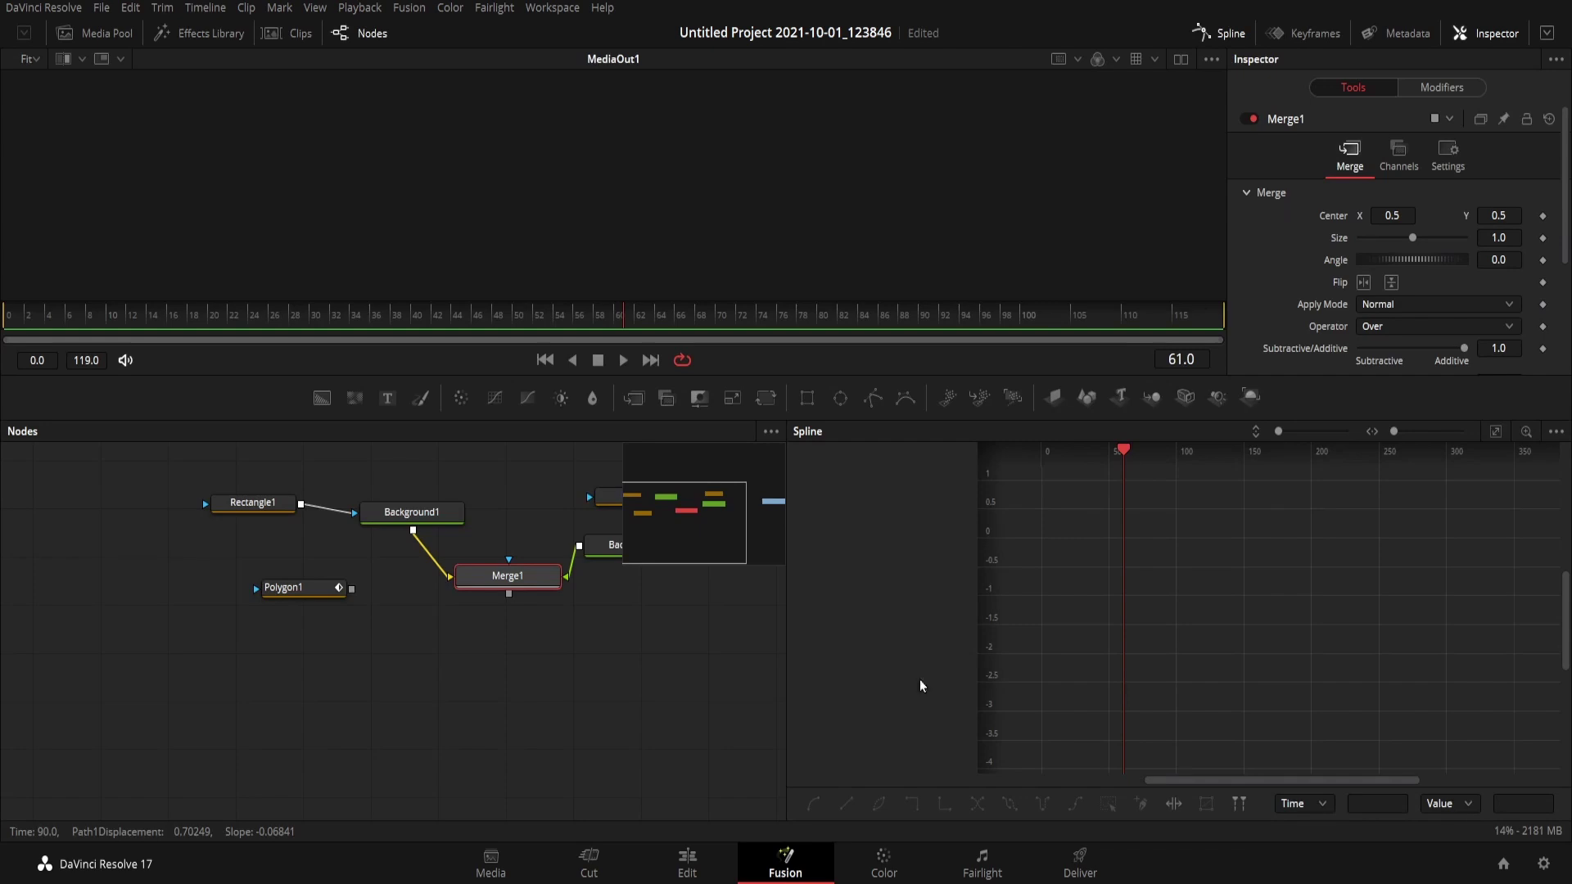
click(1231, 35)
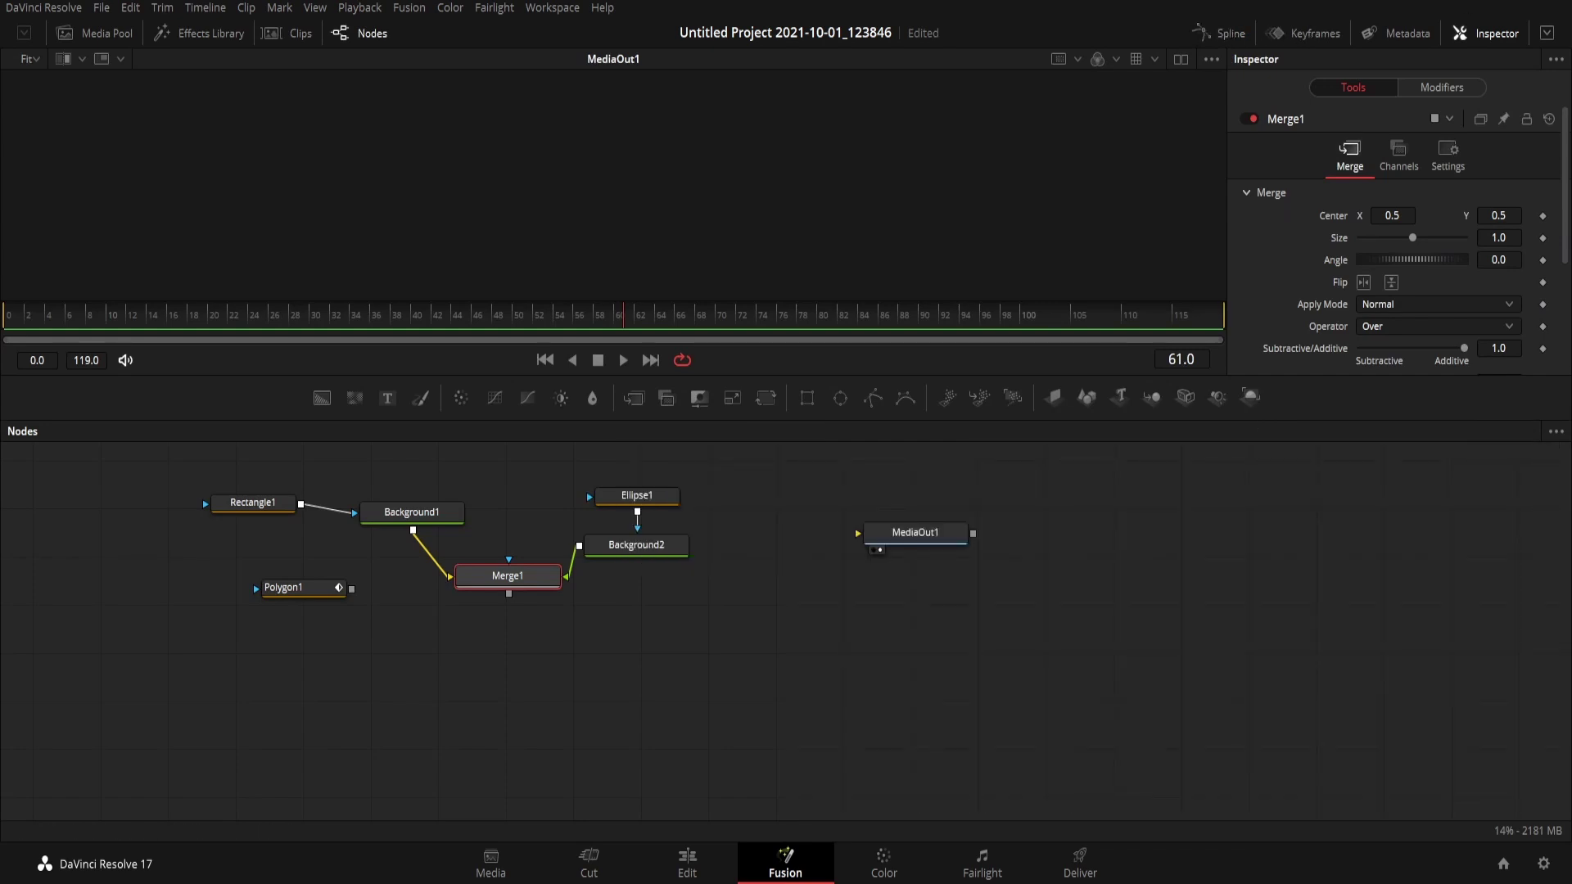
click(1548, 36)
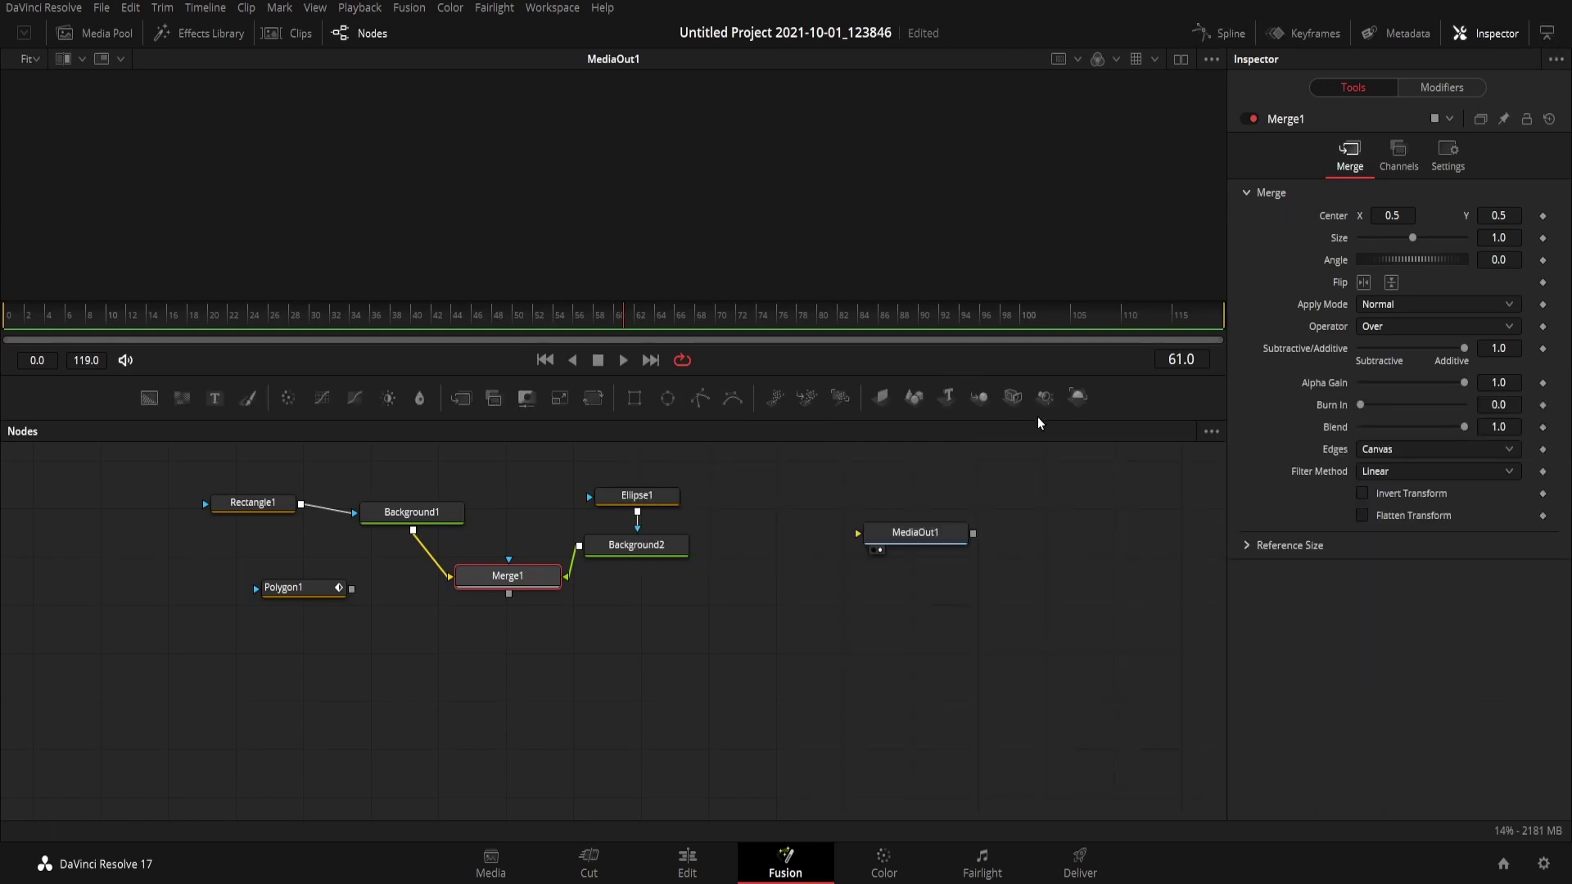
drag(1038, 420, 1038, 580)
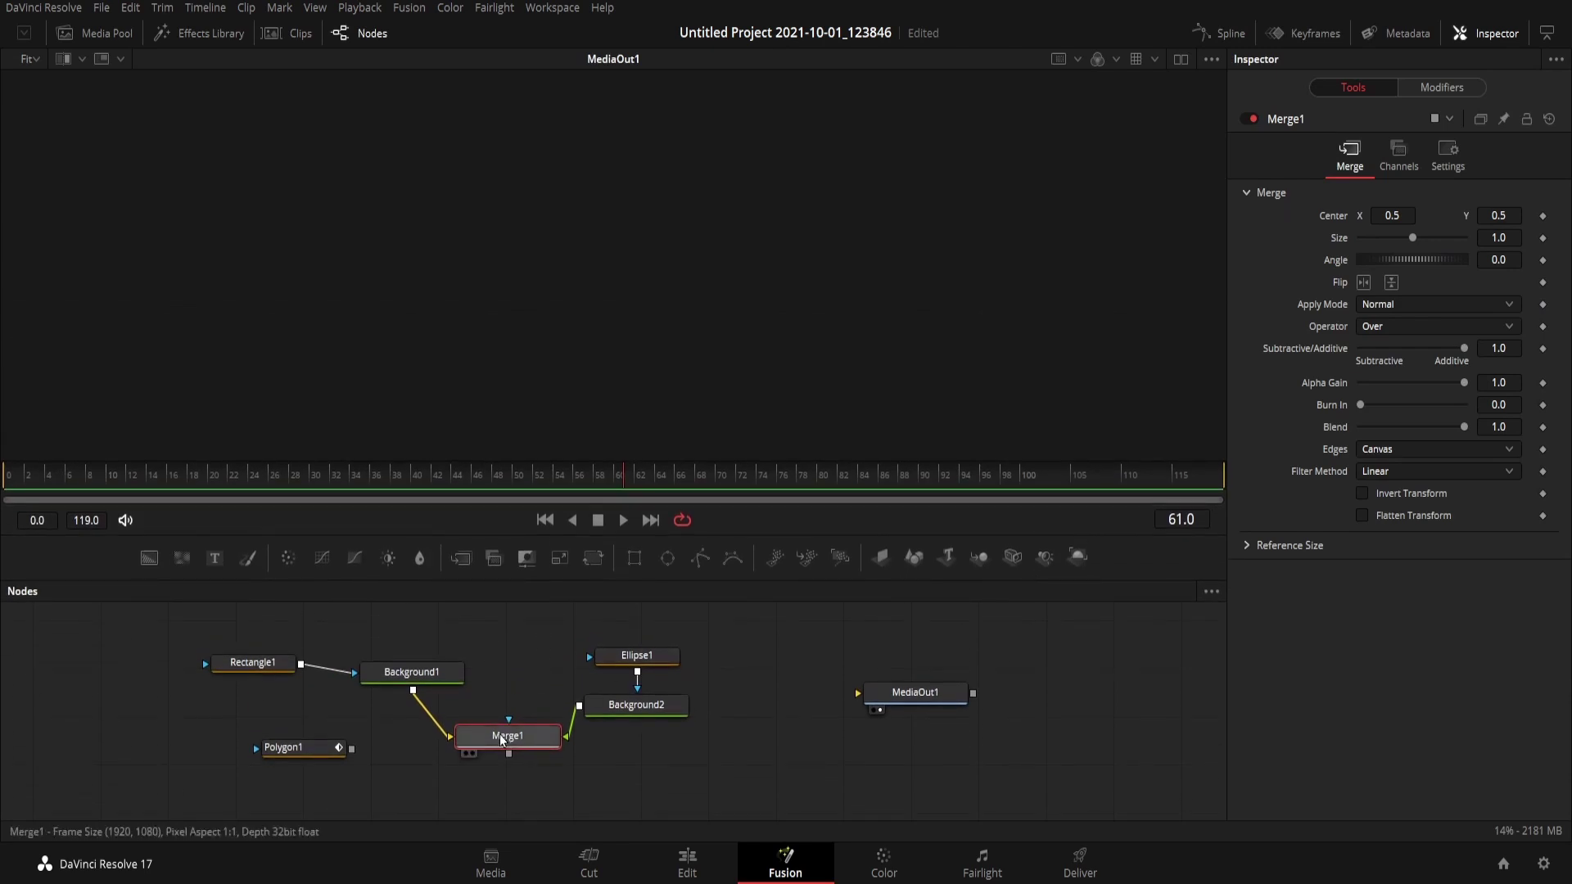
key(1)
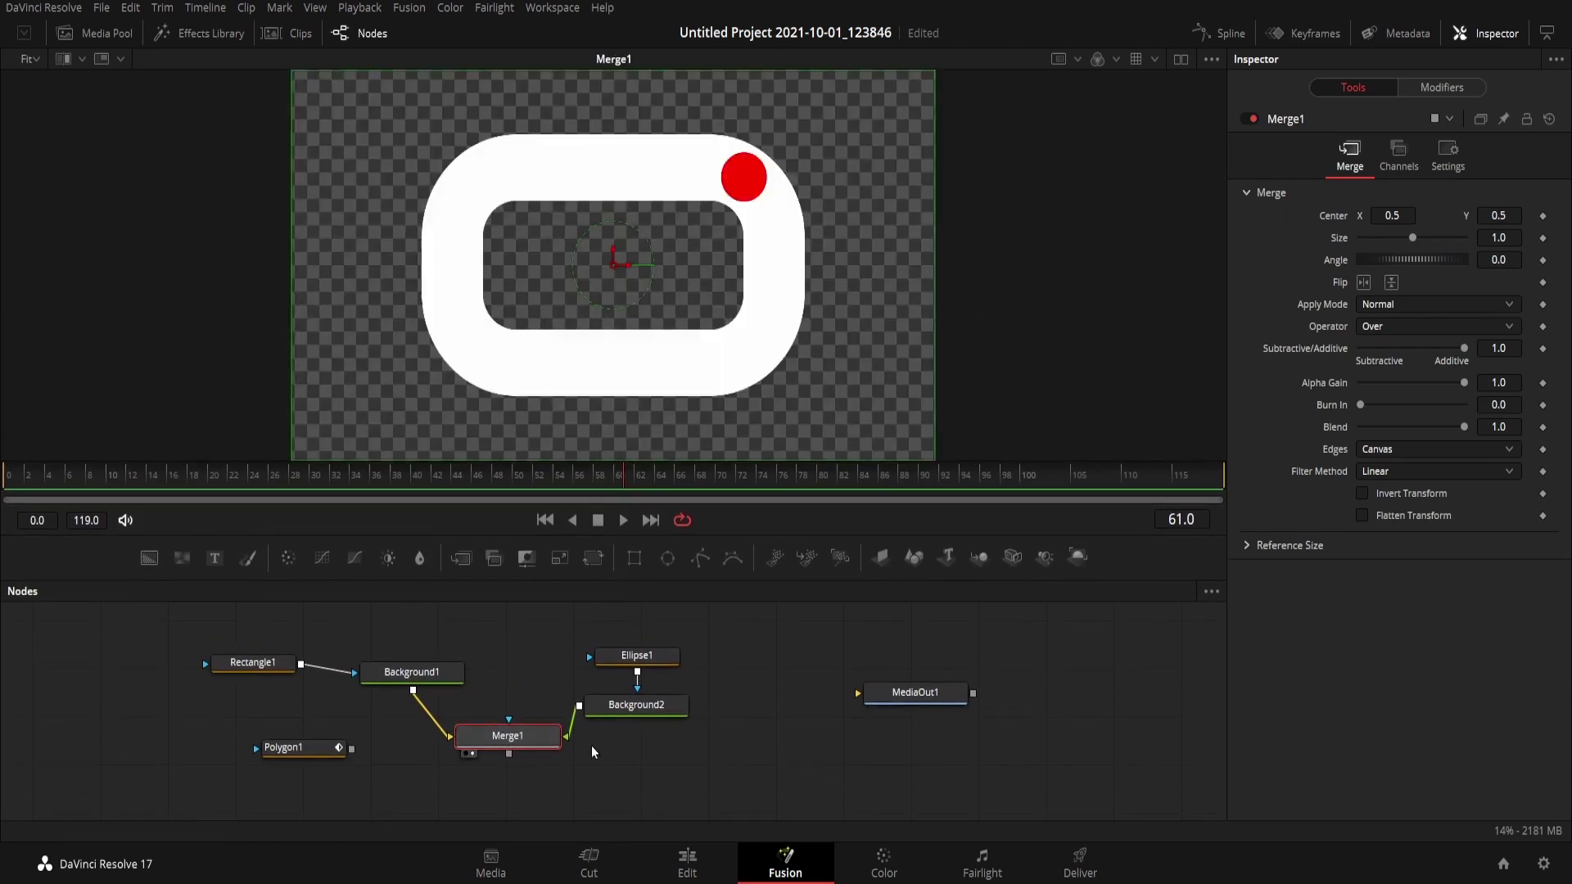
Attach a Path to Ellipse1's Center and show the Path1 modifier's settings
click(630, 655)
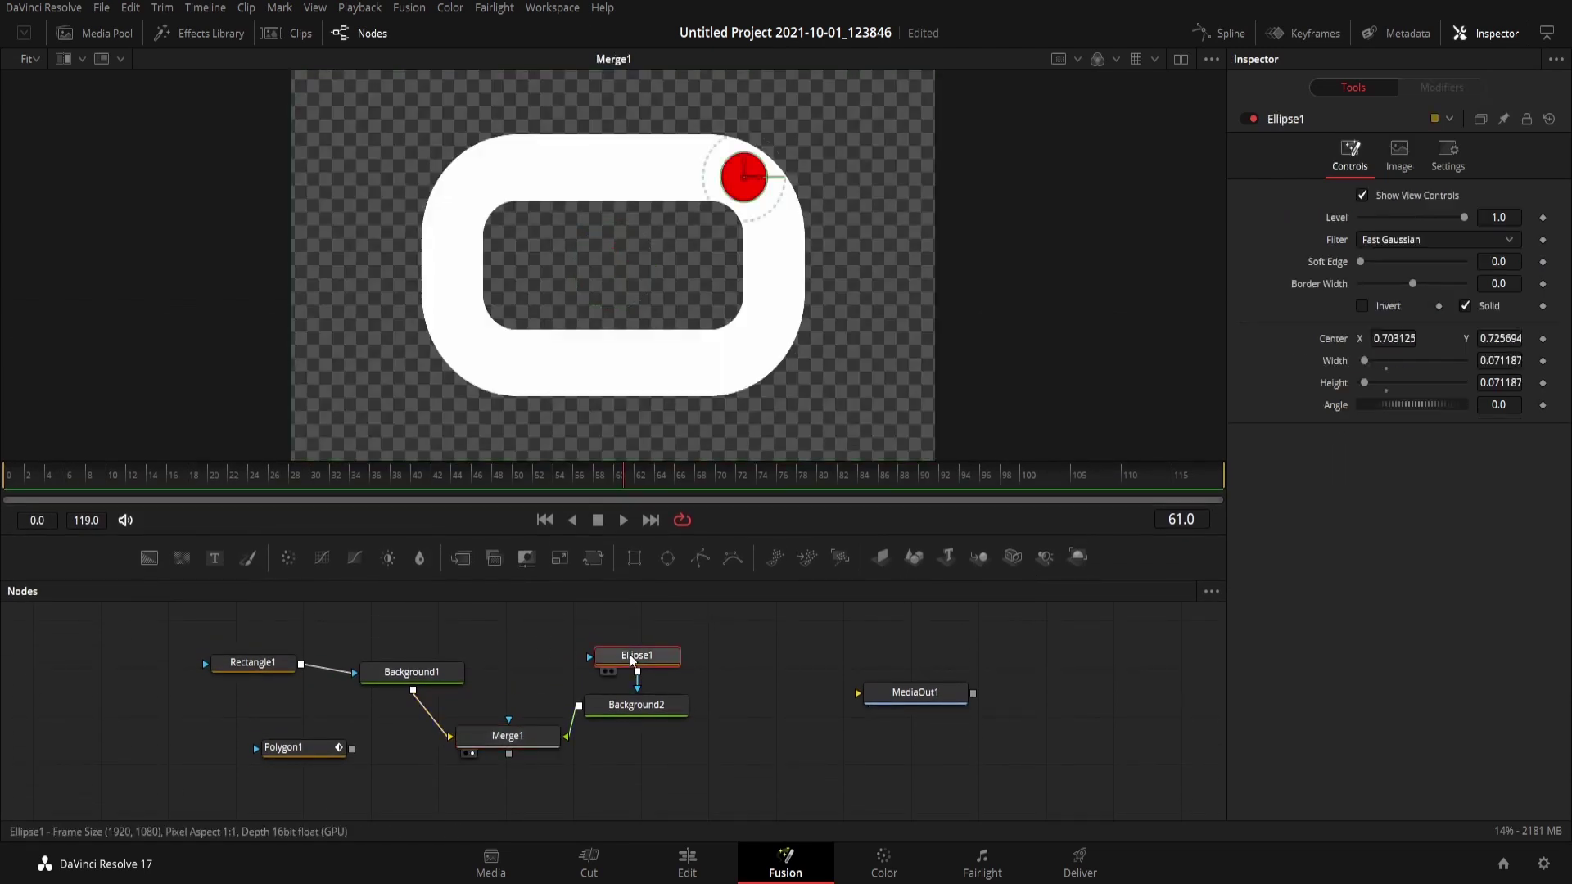
right_click(1344, 345)
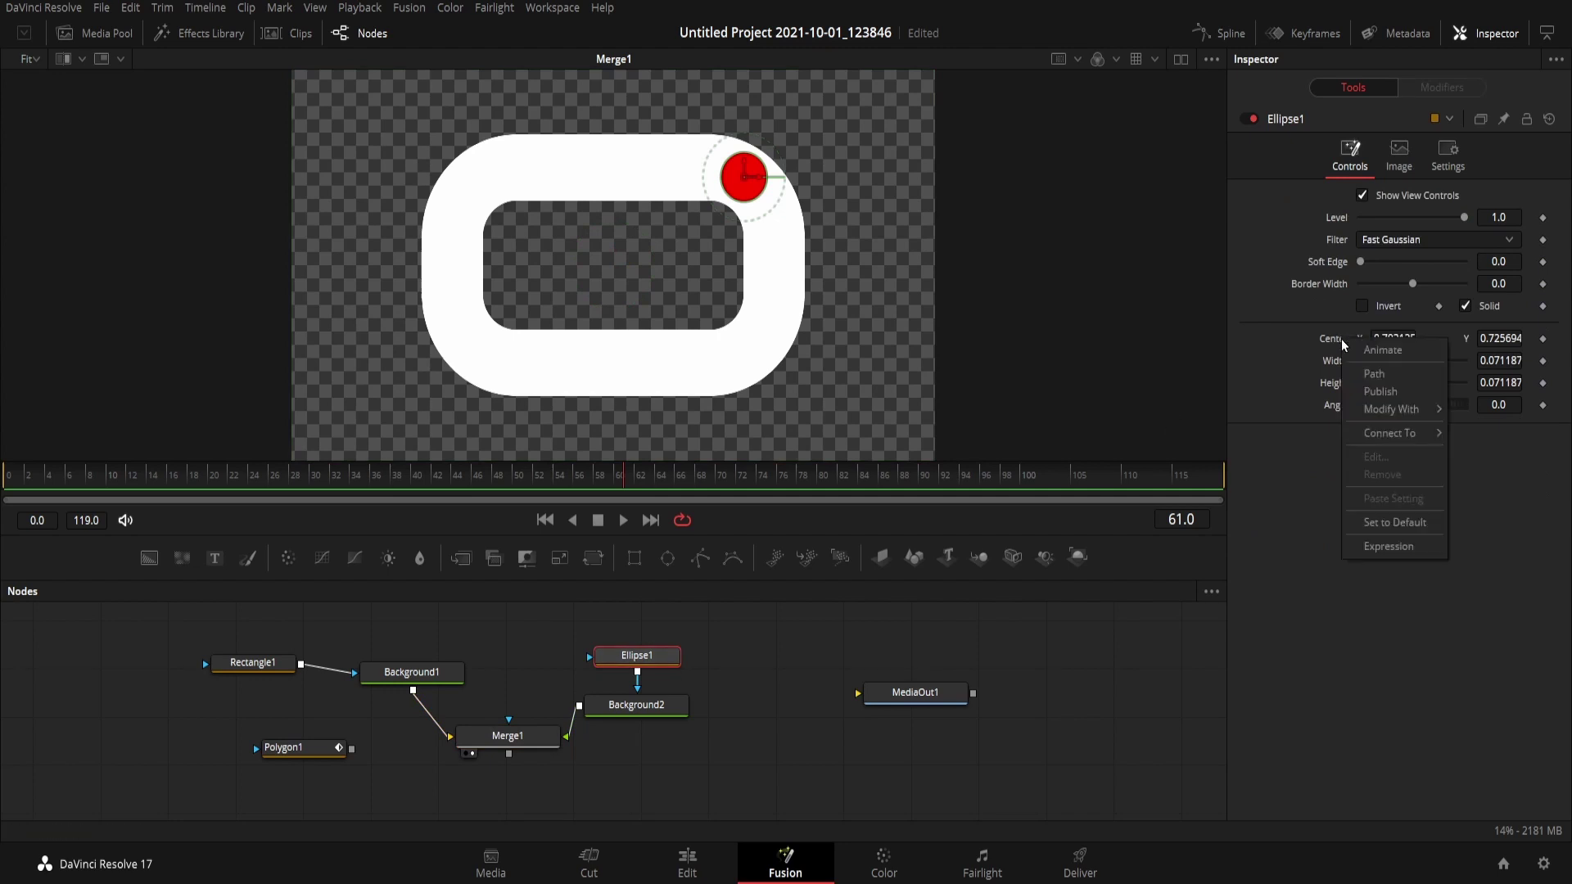
click(1402, 358)
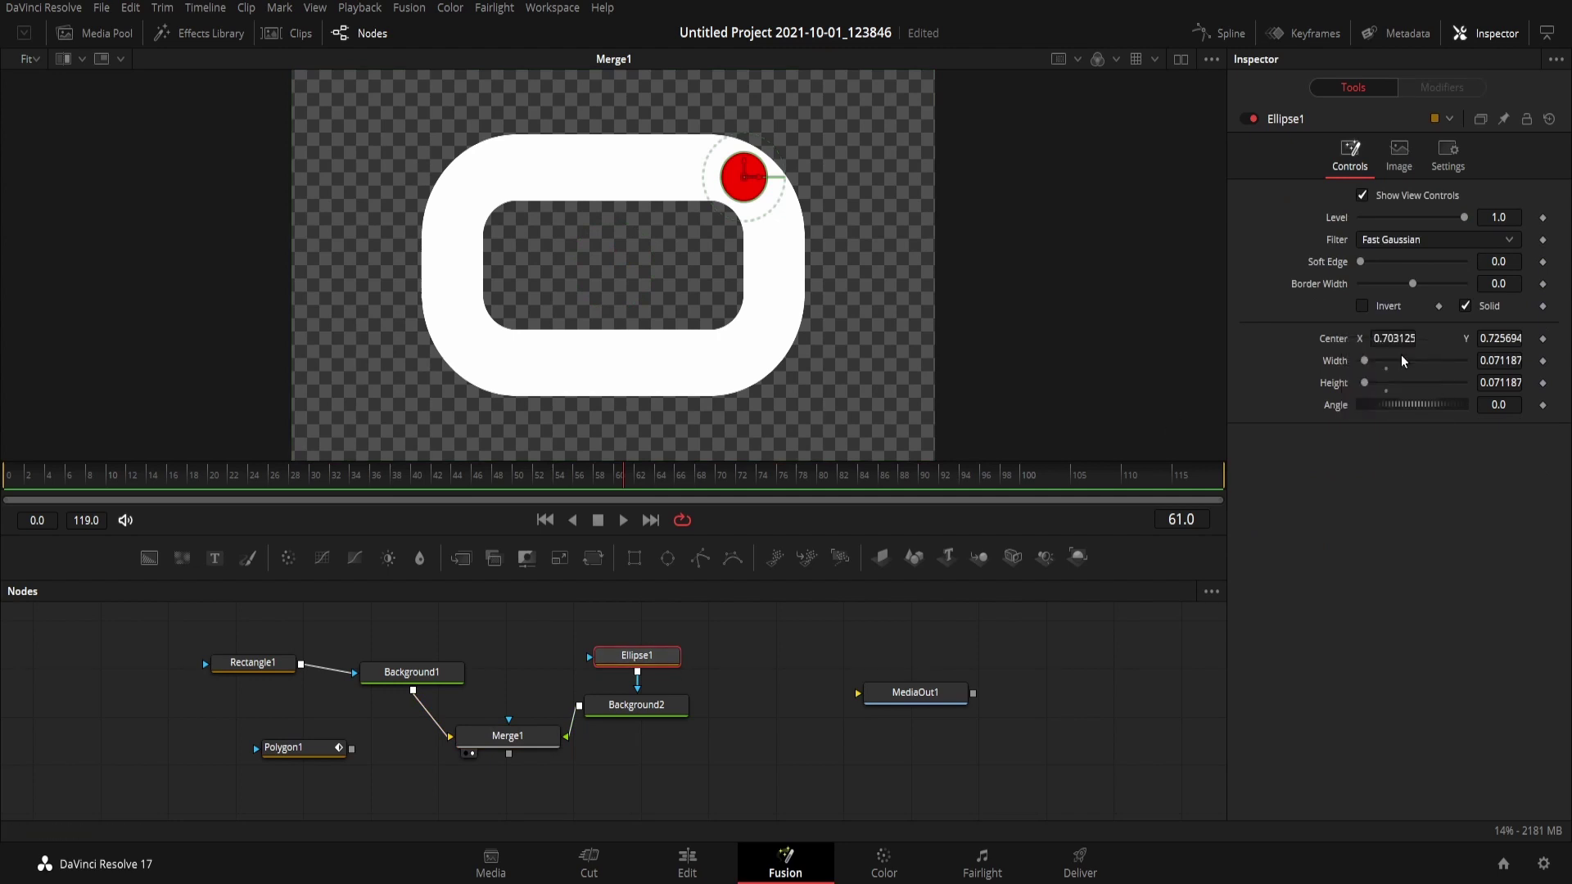
click(1455, 90)
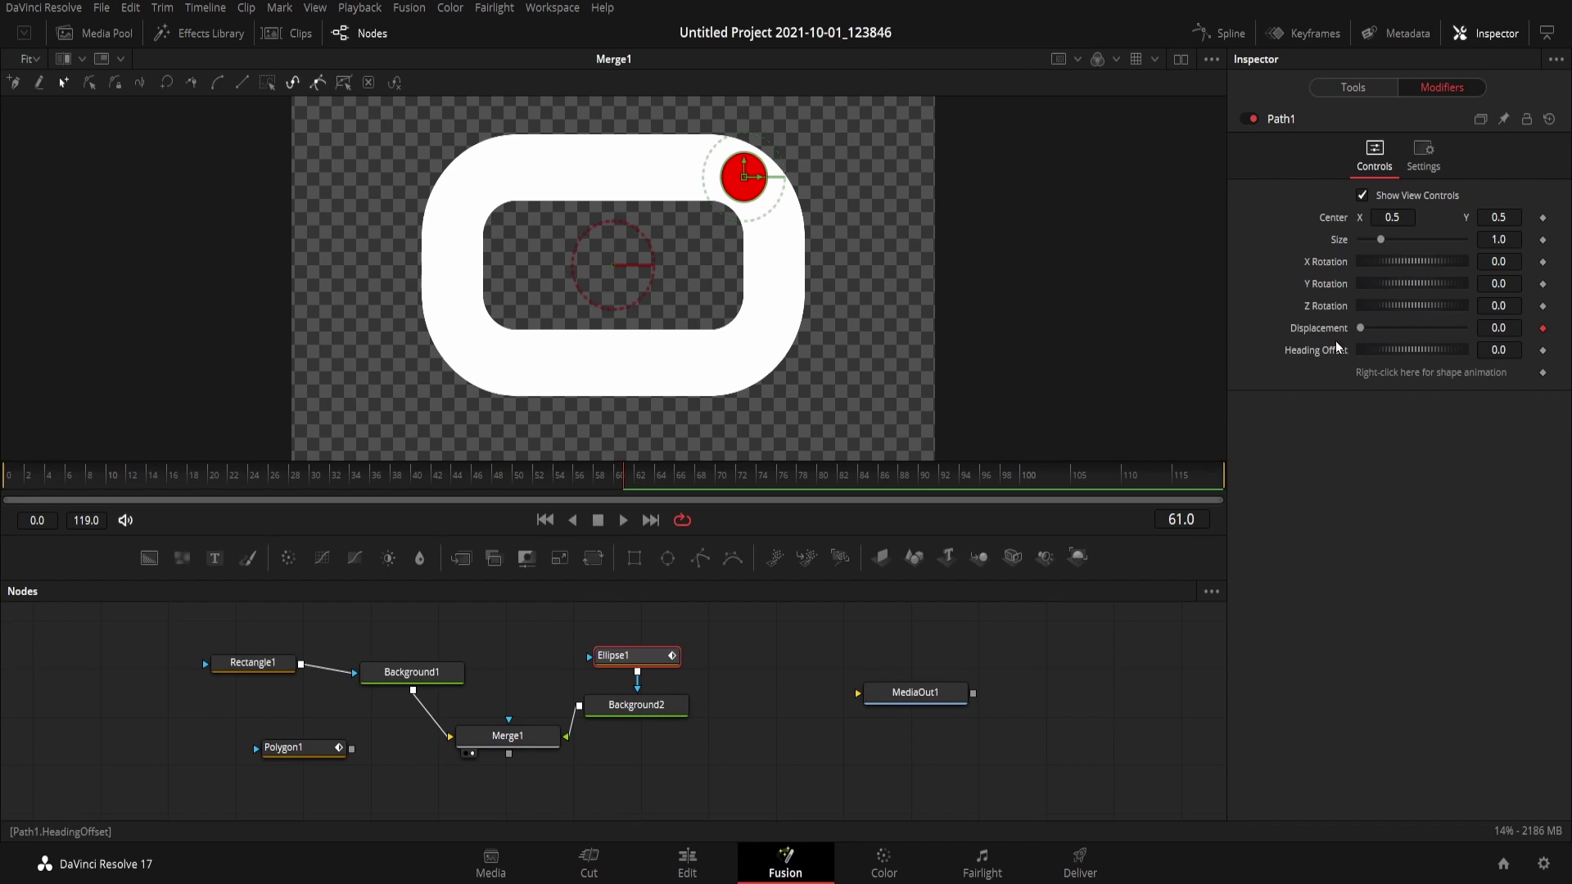
right_click(1331, 220)
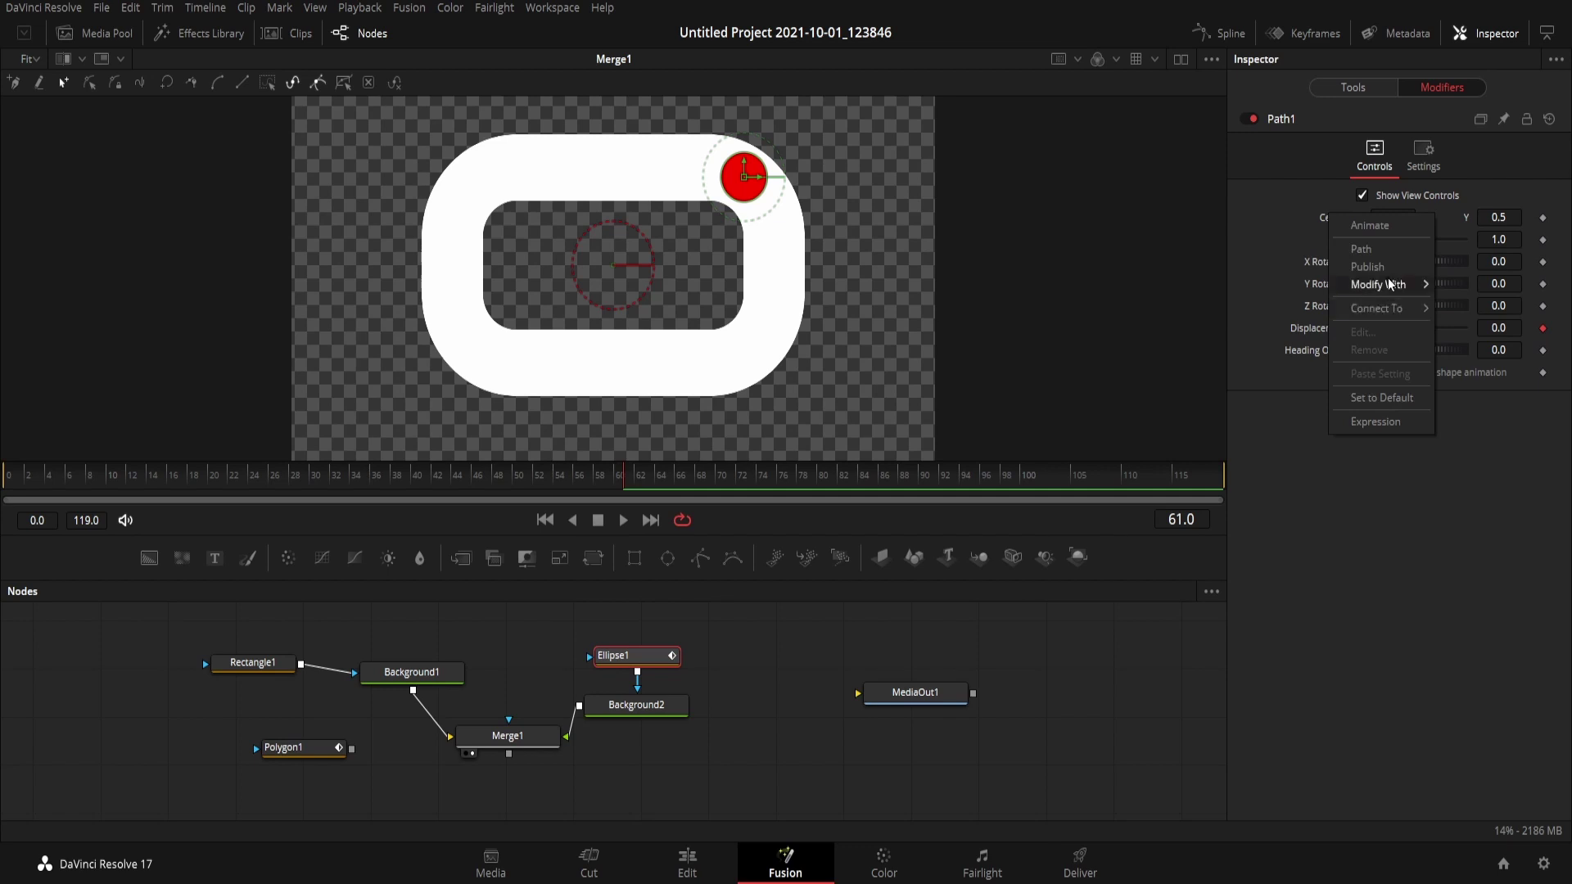
mouse_move(1390, 284)
click(1382, 639)
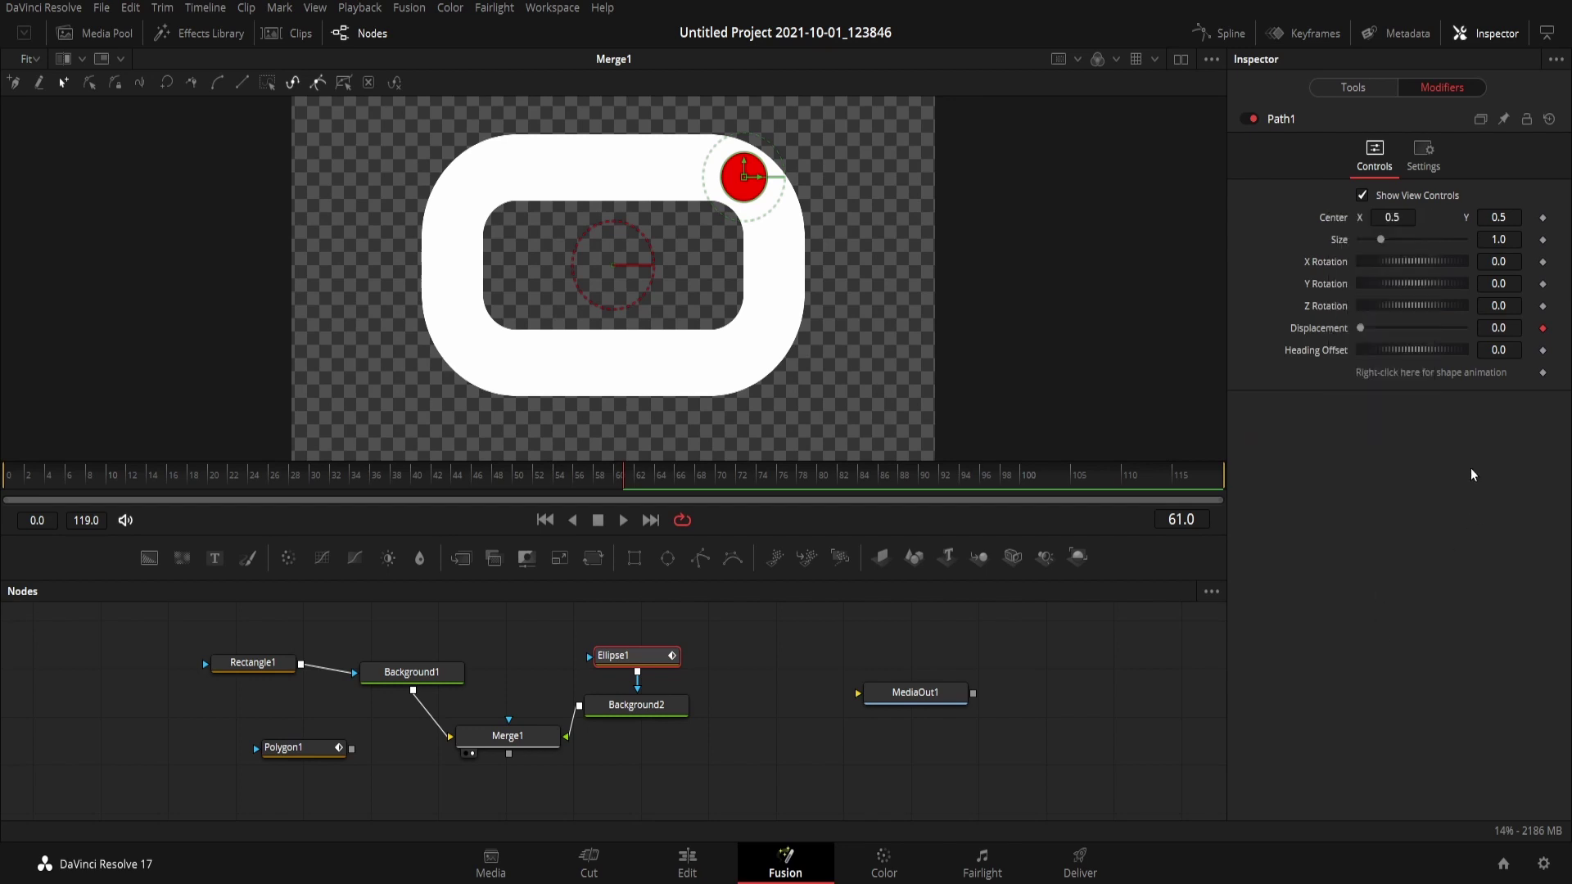
Remove the existing Path1PolyLine shape animation from Path1
click(1543, 373)
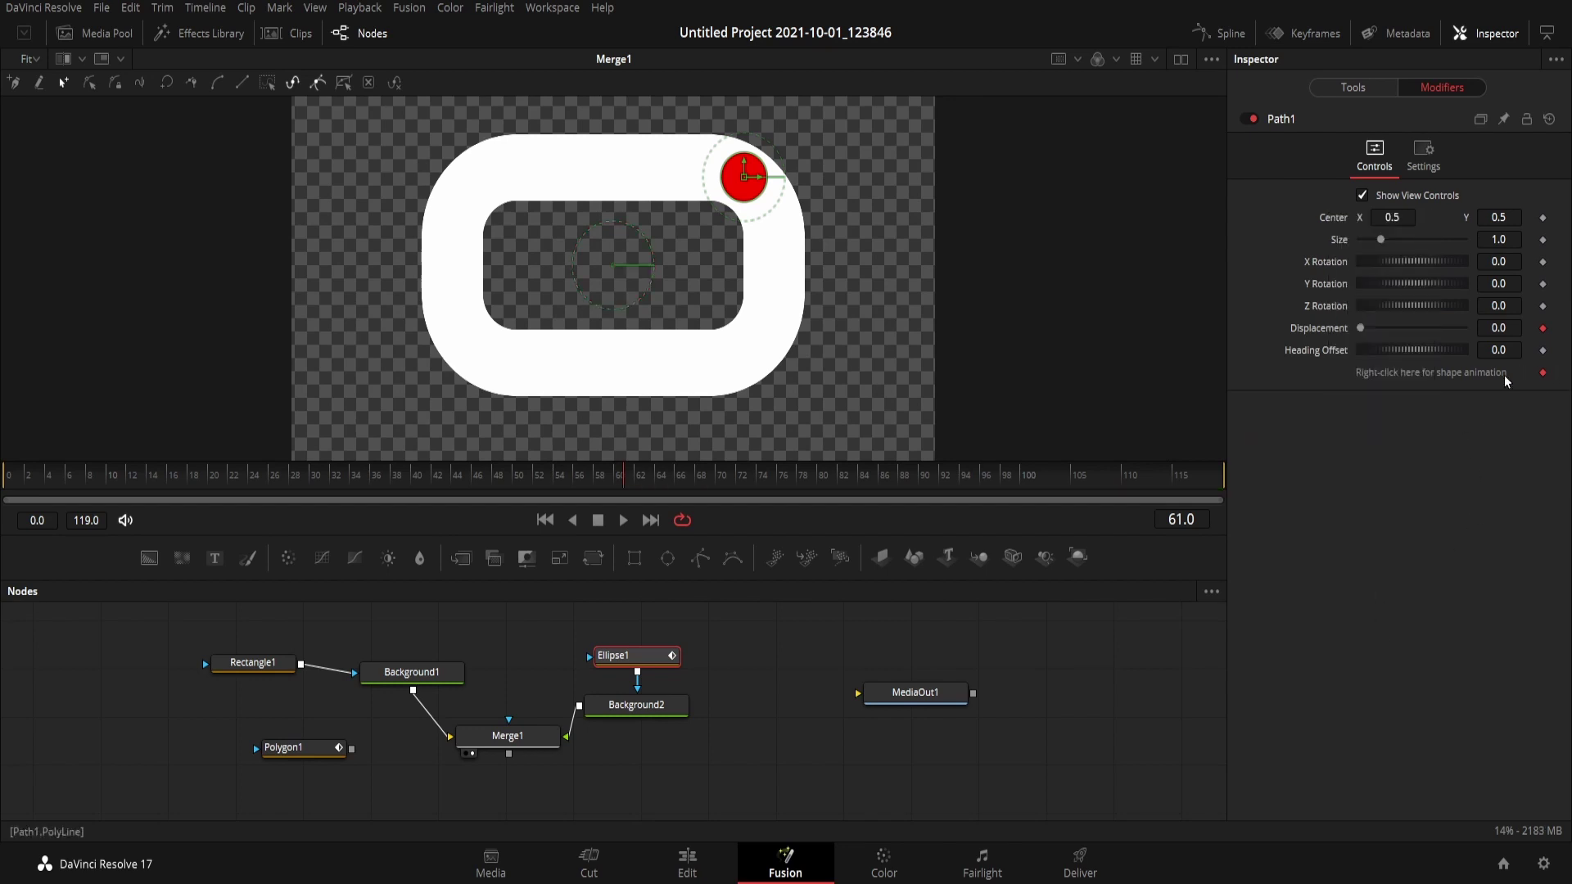
right_click(1344, 223)
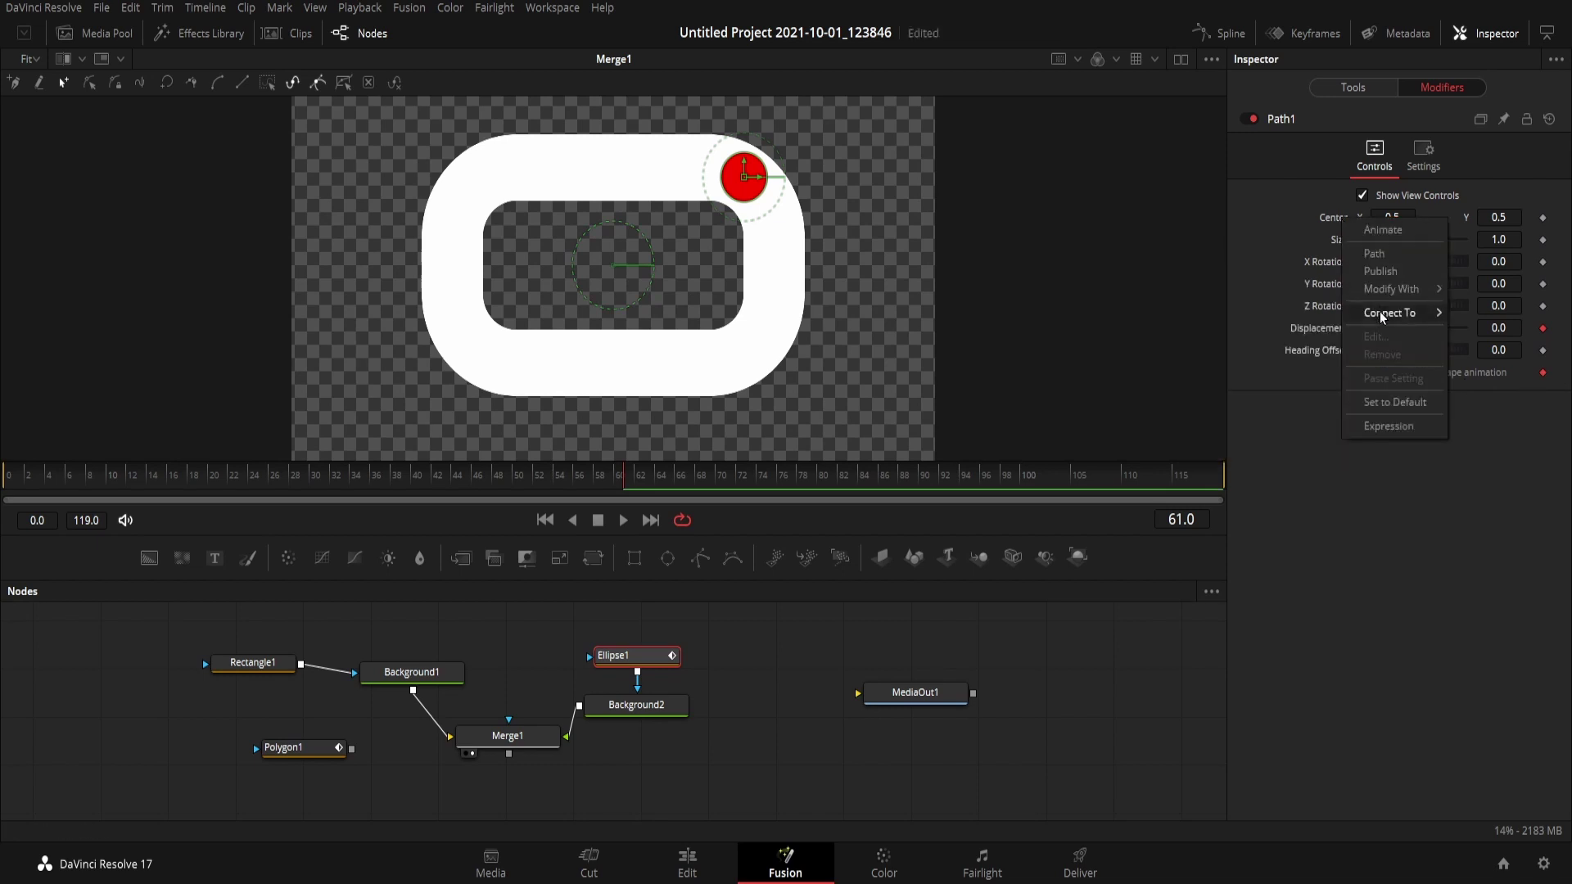
click(1530, 473)
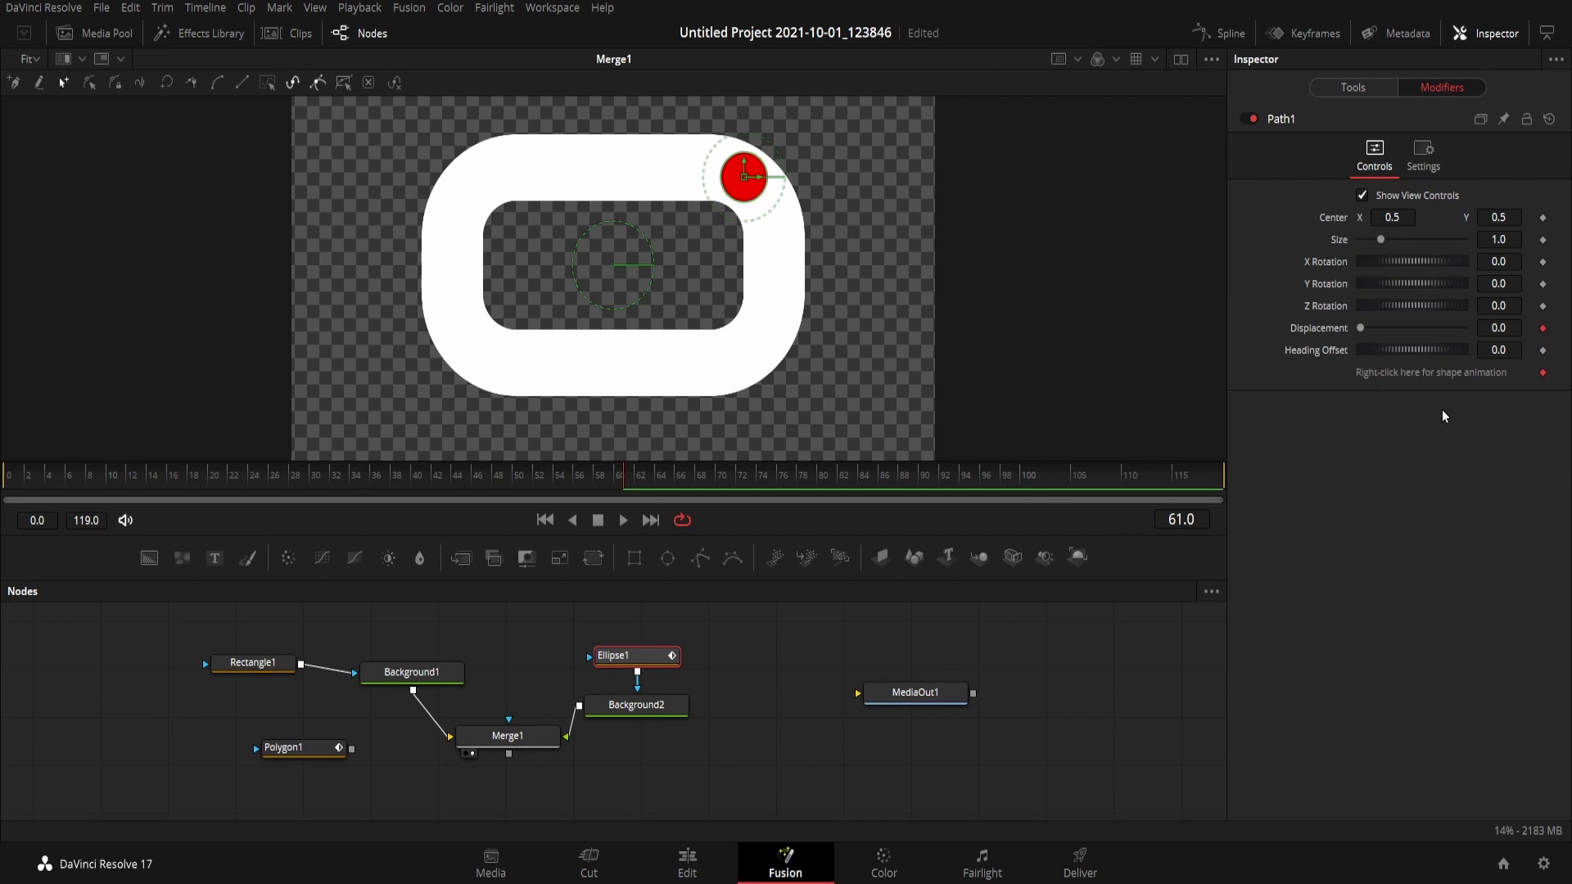
right_click(1399, 376)
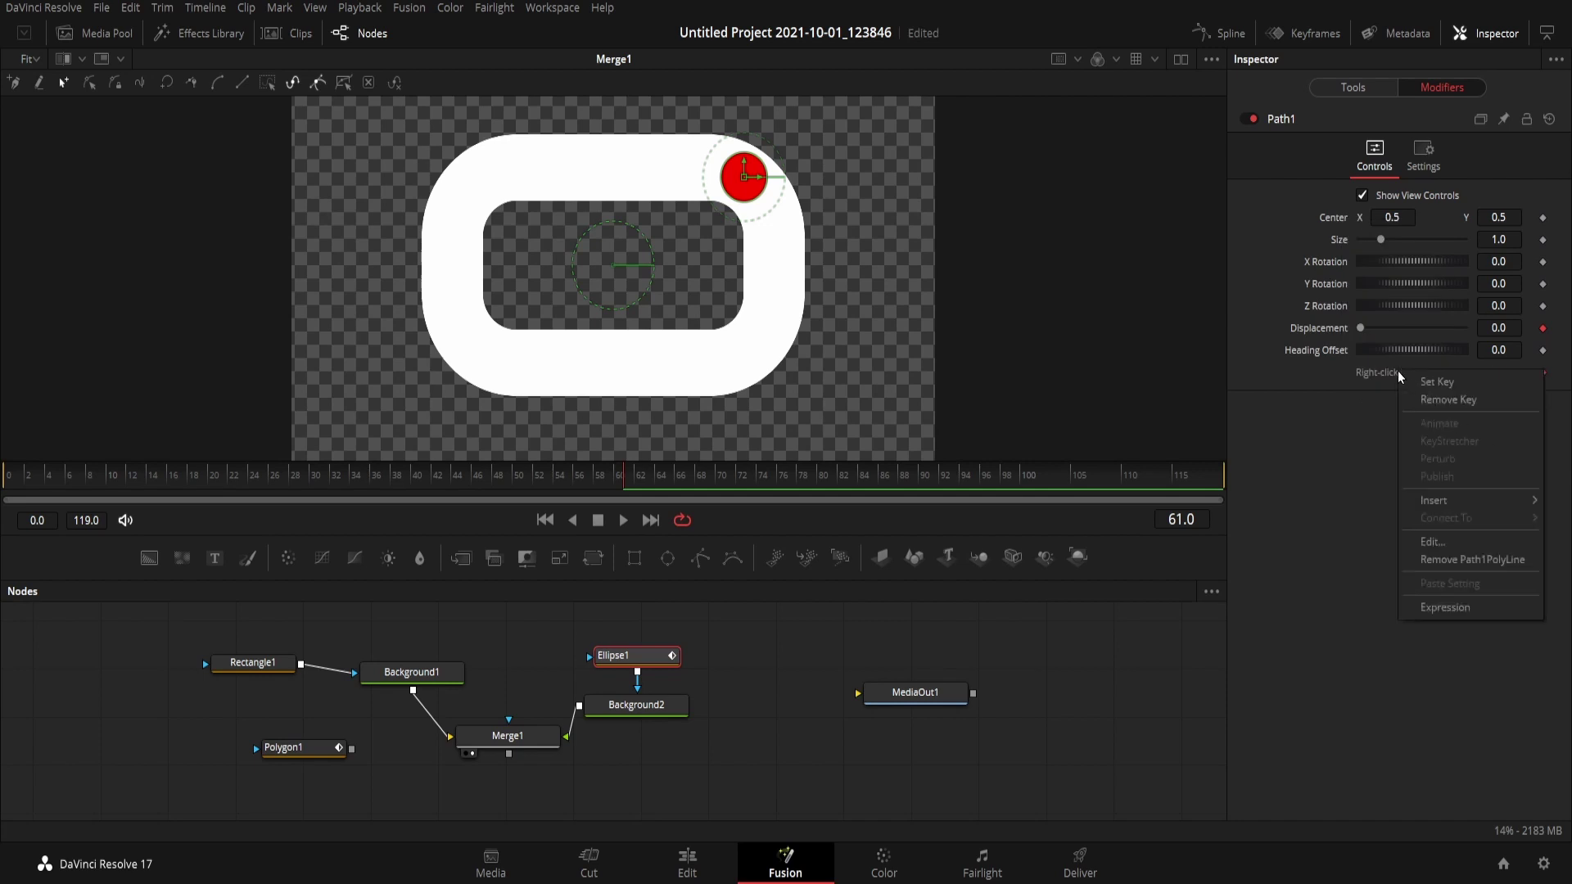
click(1495, 558)
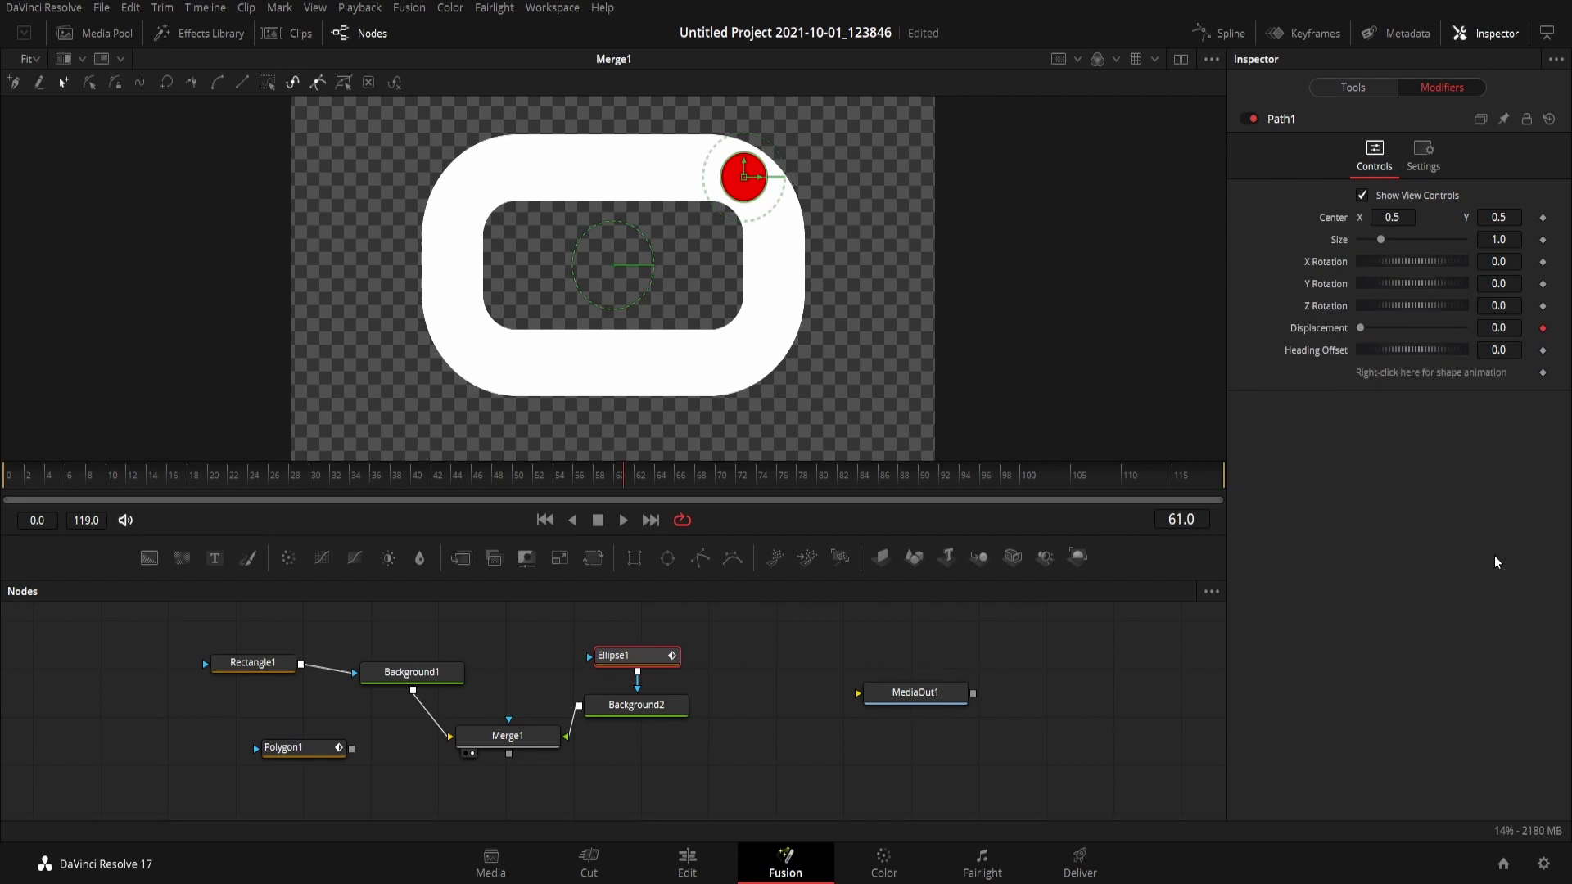
Connect Path1's shape to Polygon1: Polyline > Value and expand the Path1 controls
right_click(1416, 373)
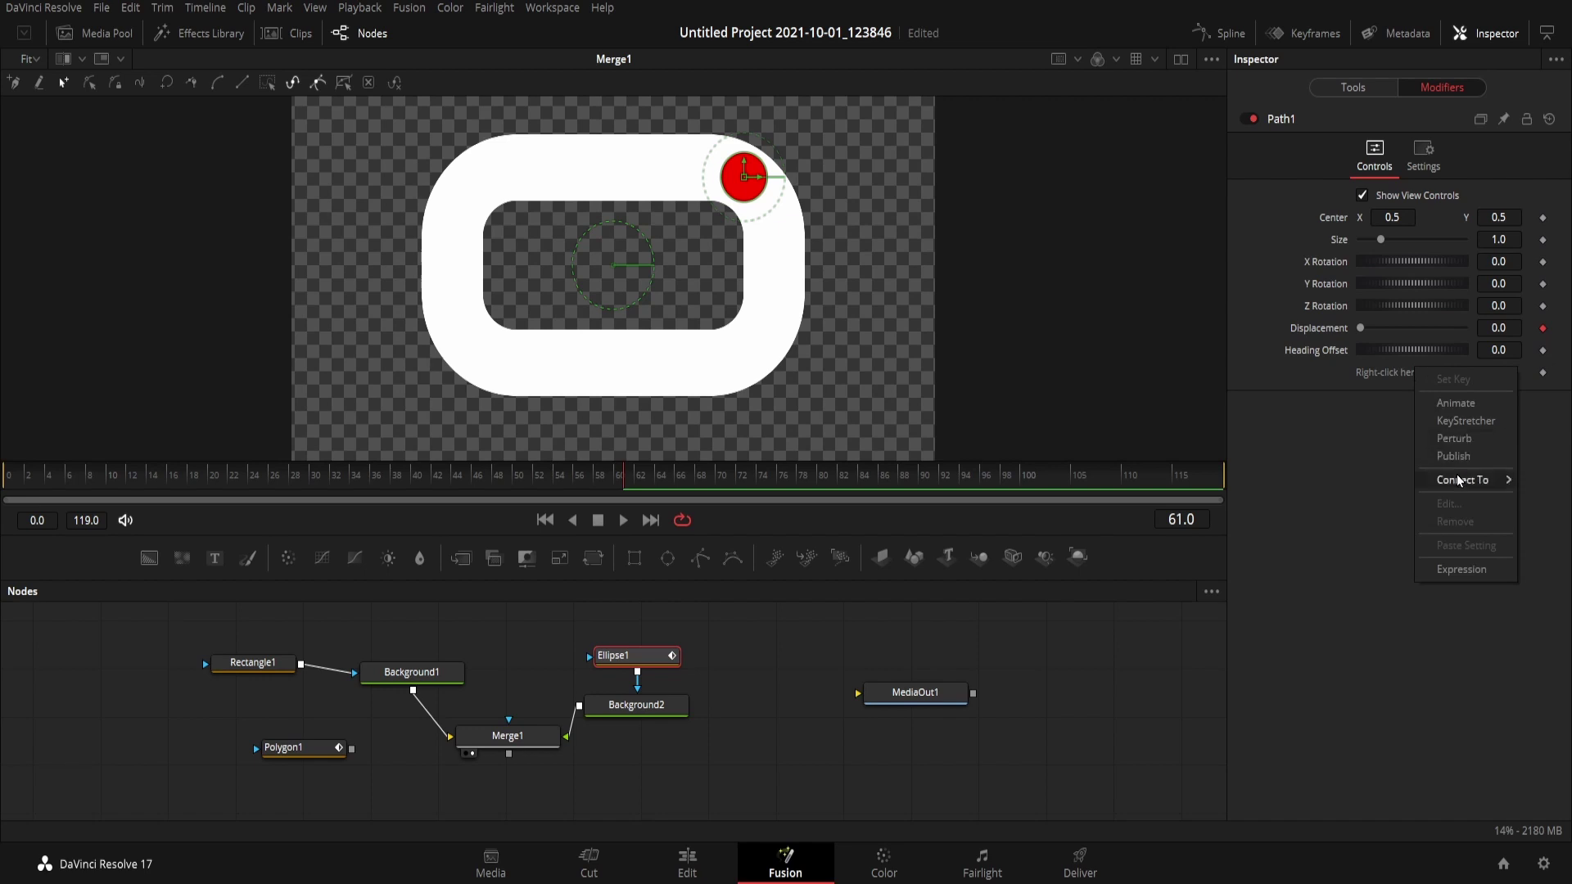
mouse_move(1458, 480)
mouse_move(1376, 484)
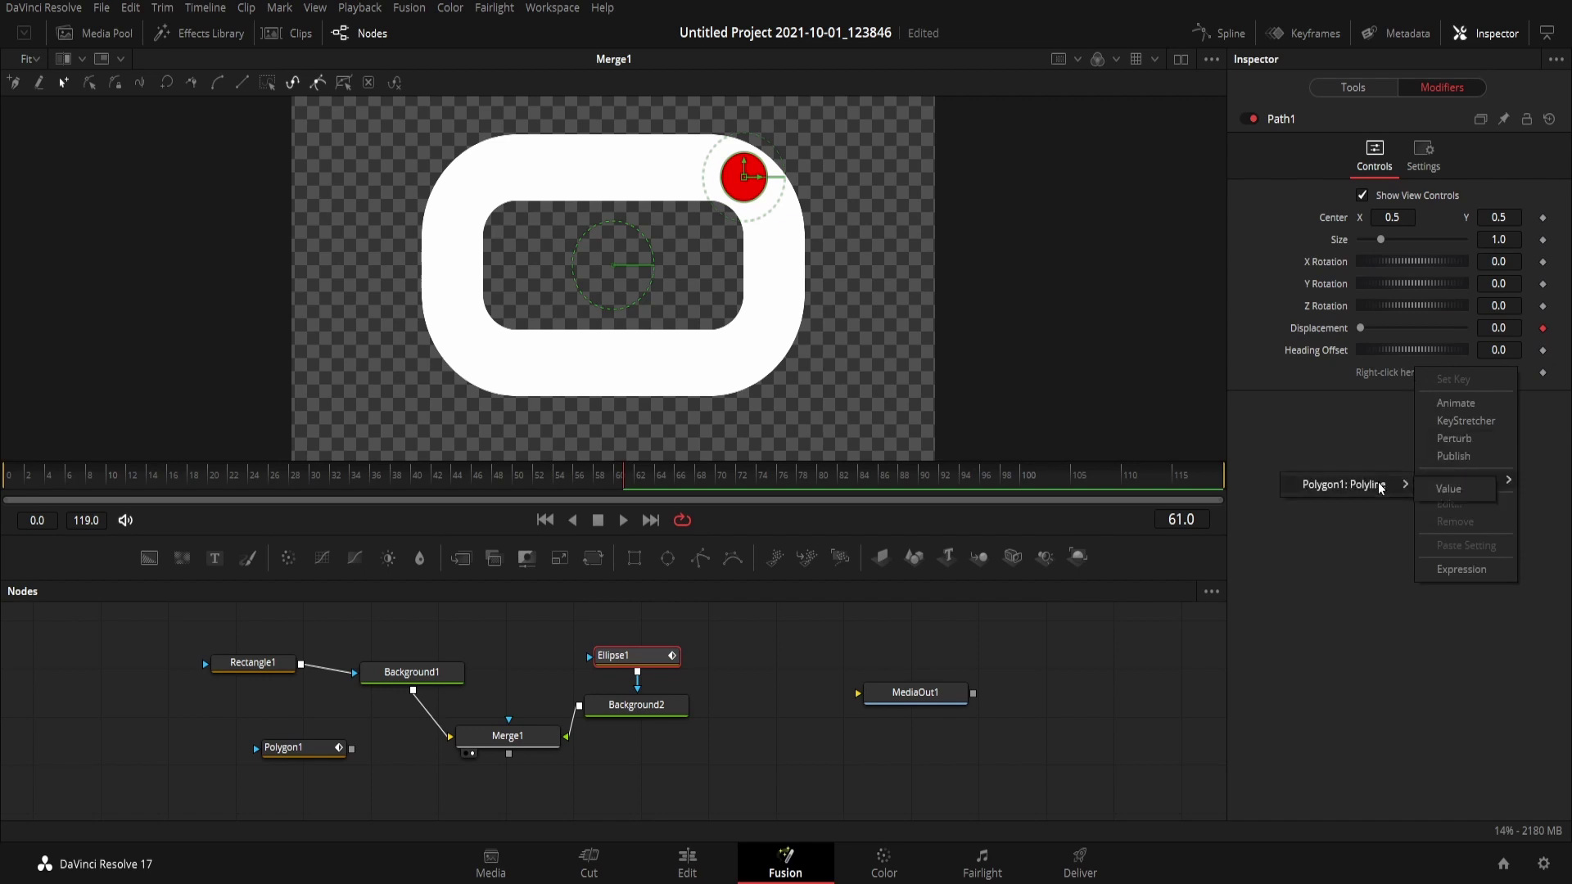
click(1450, 489)
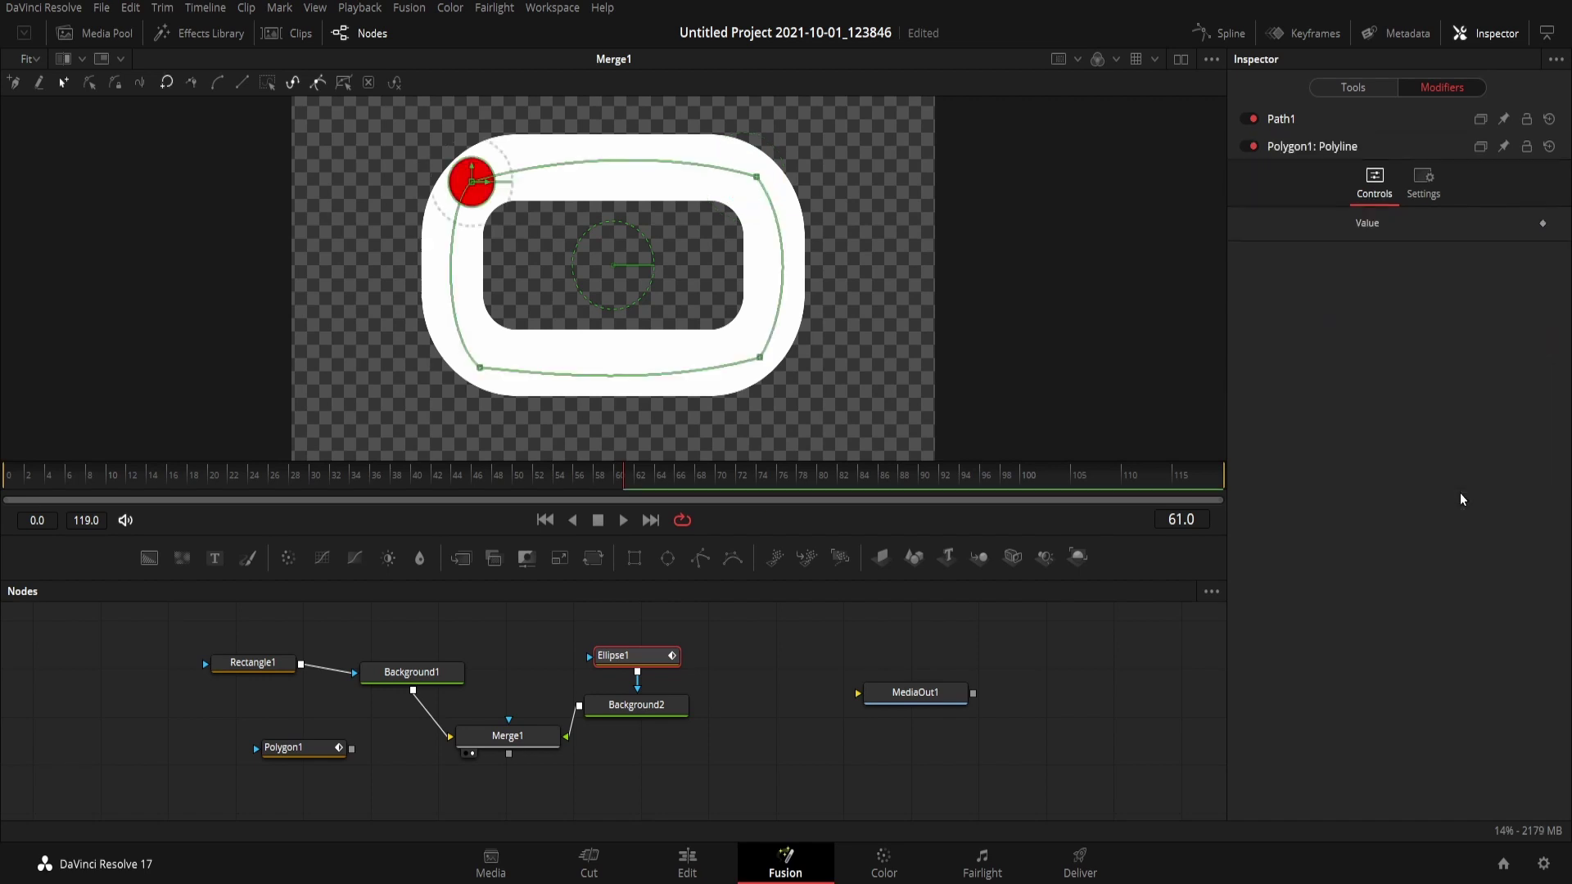
click(1288, 118)
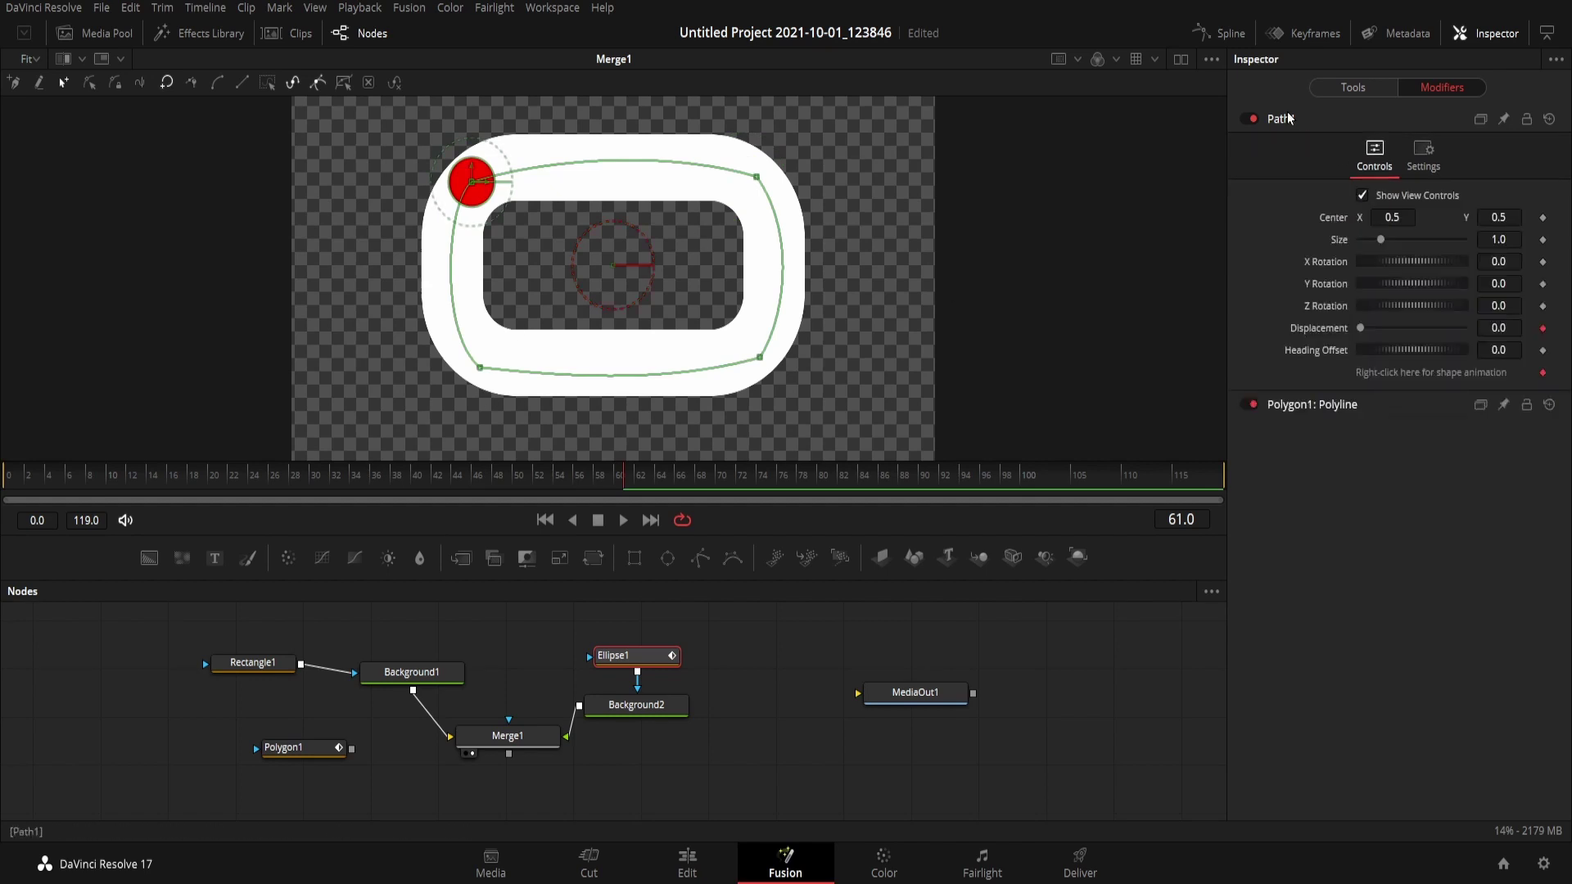
At frame 0, remove the Path1 Displacement animation so it stays a plain 0.0
click(546, 529)
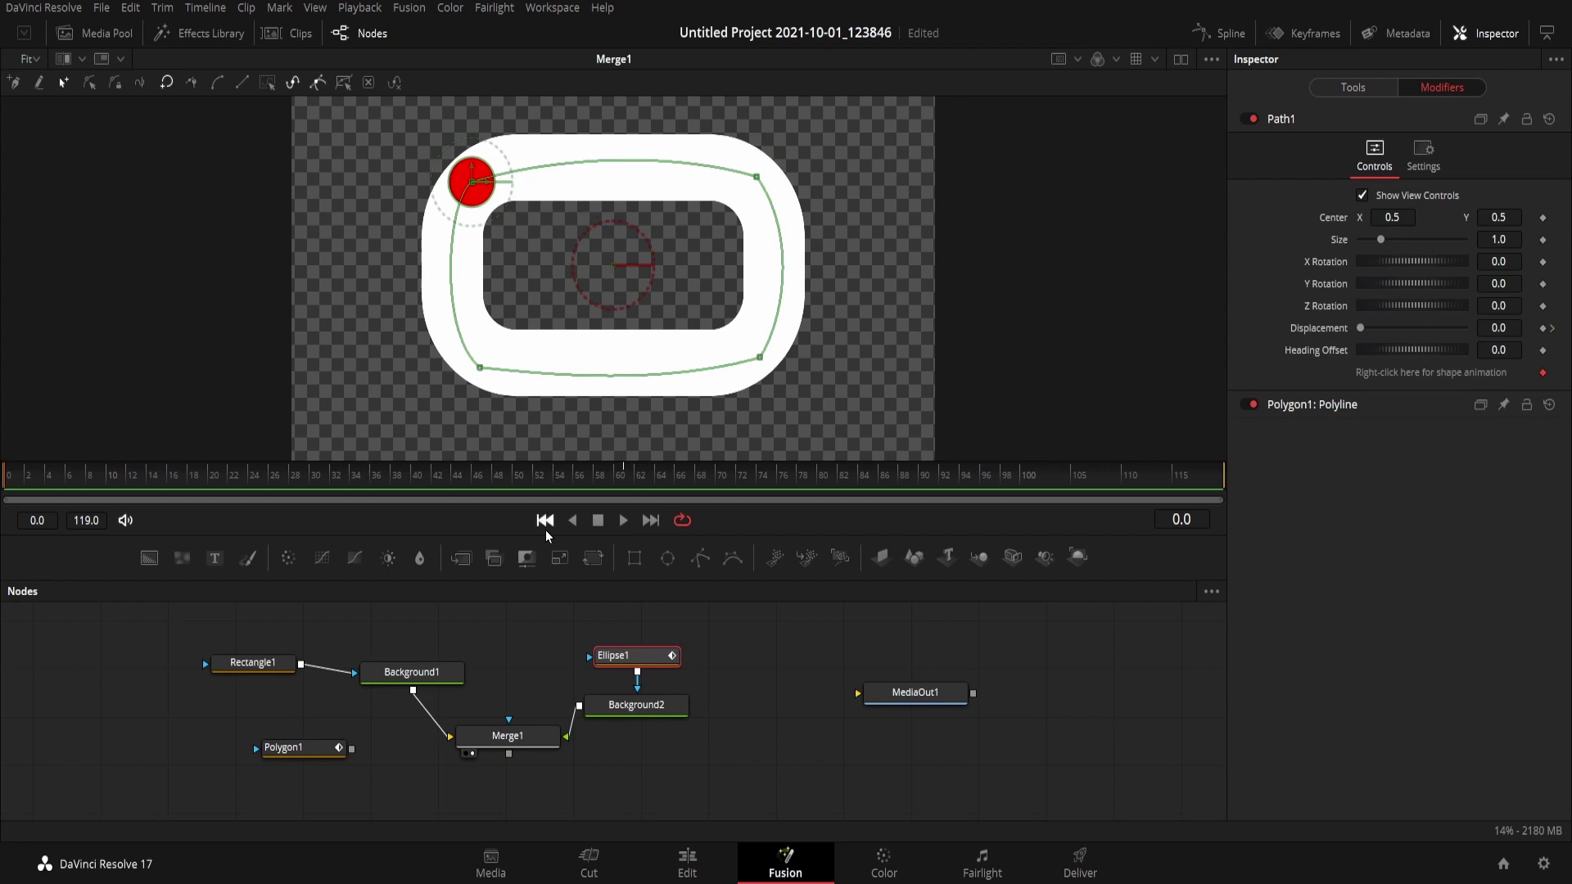
click(1542, 329)
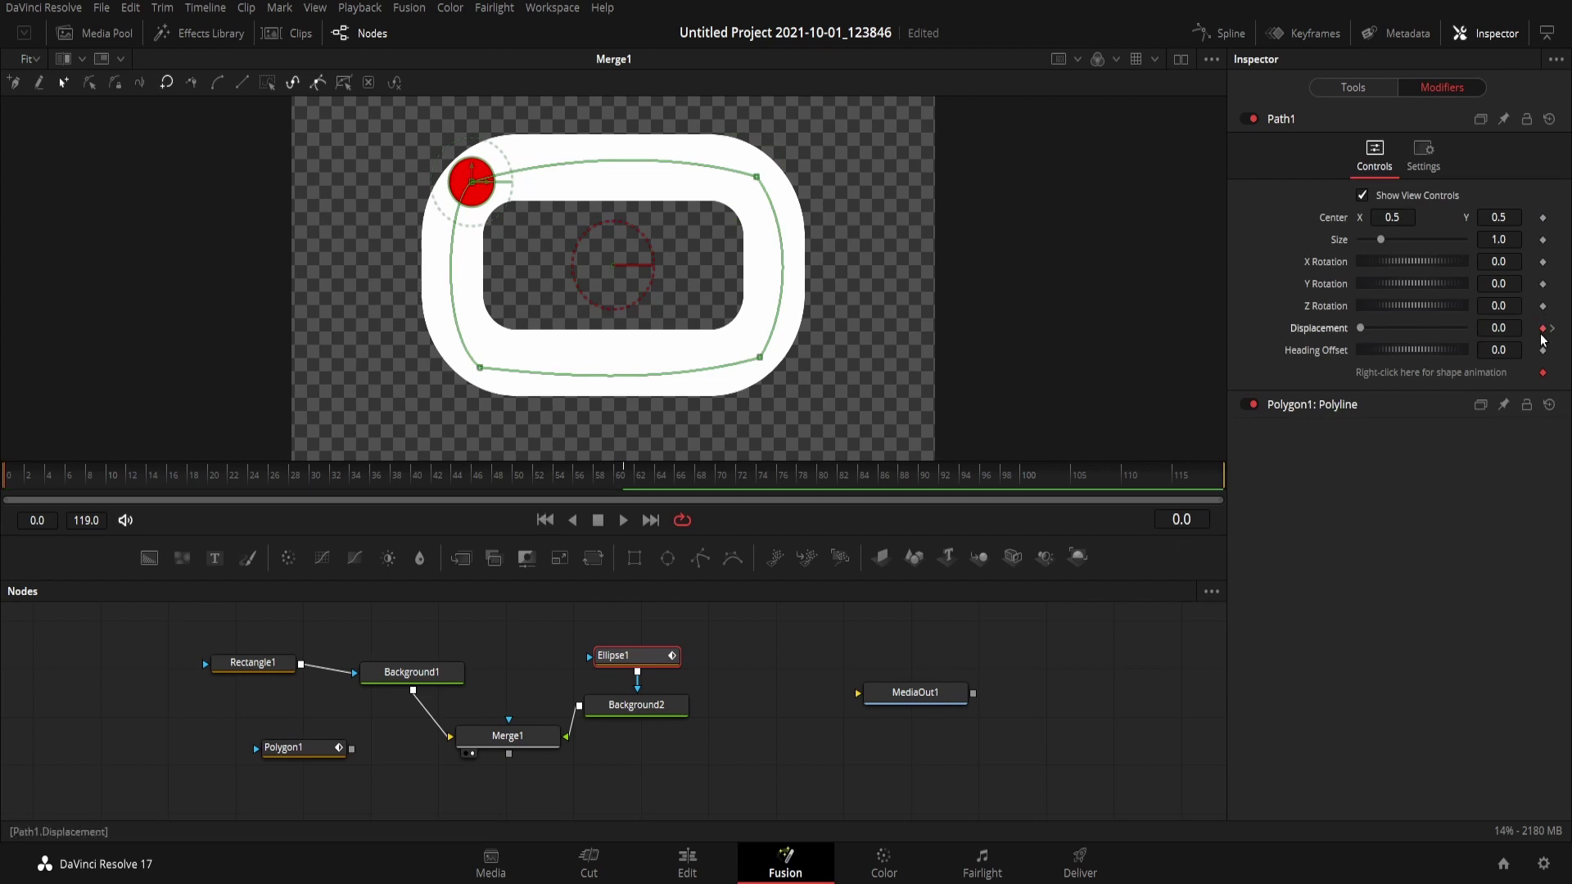
right_click(1548, 329)
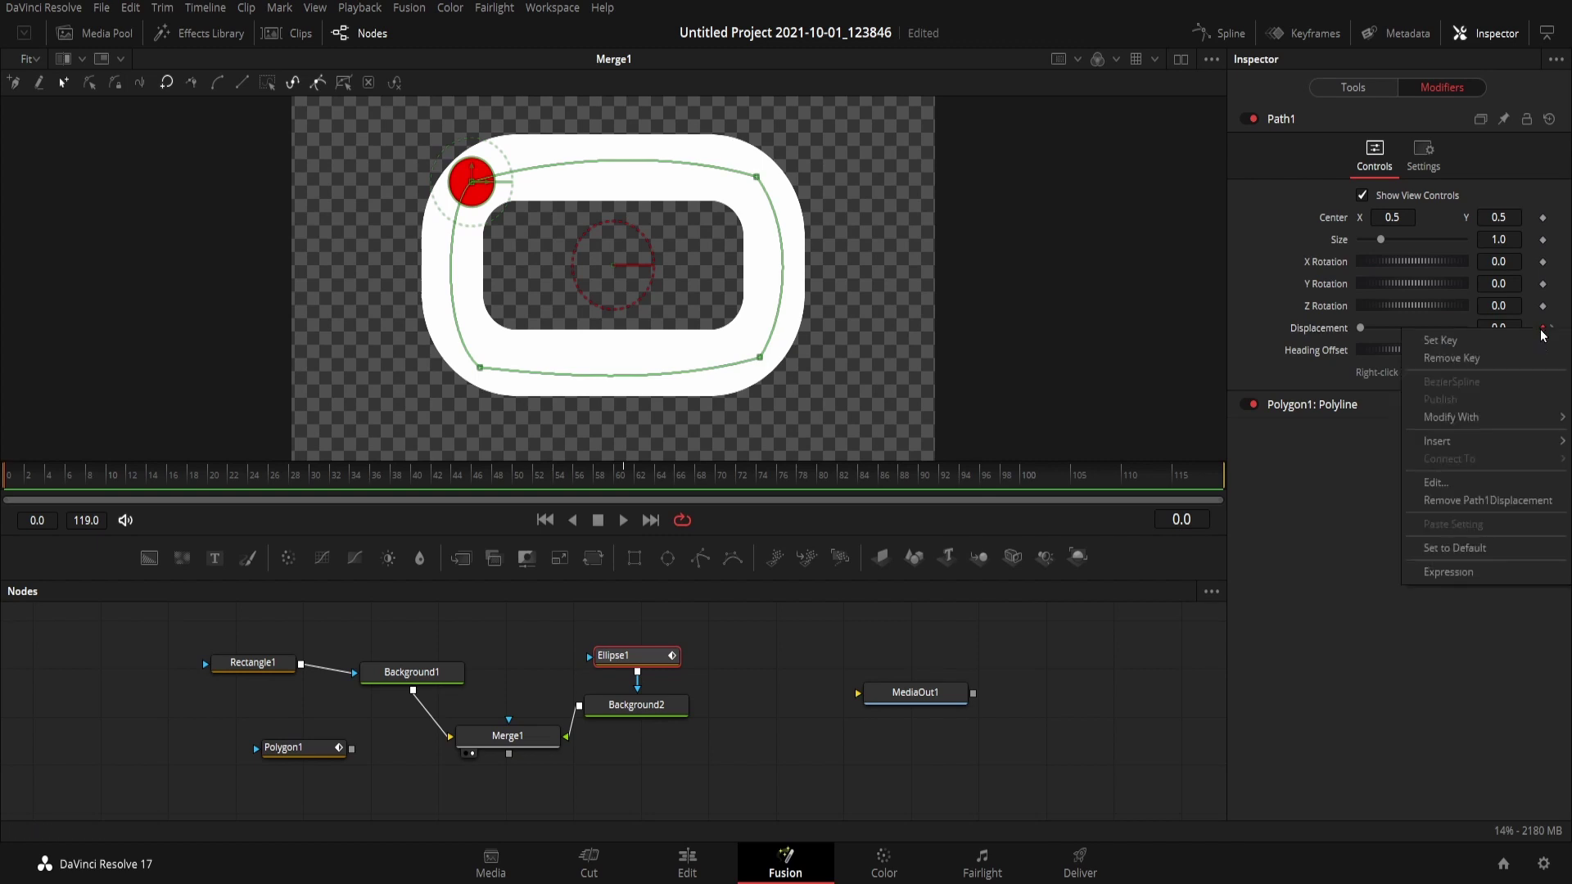
click(1462, 501)
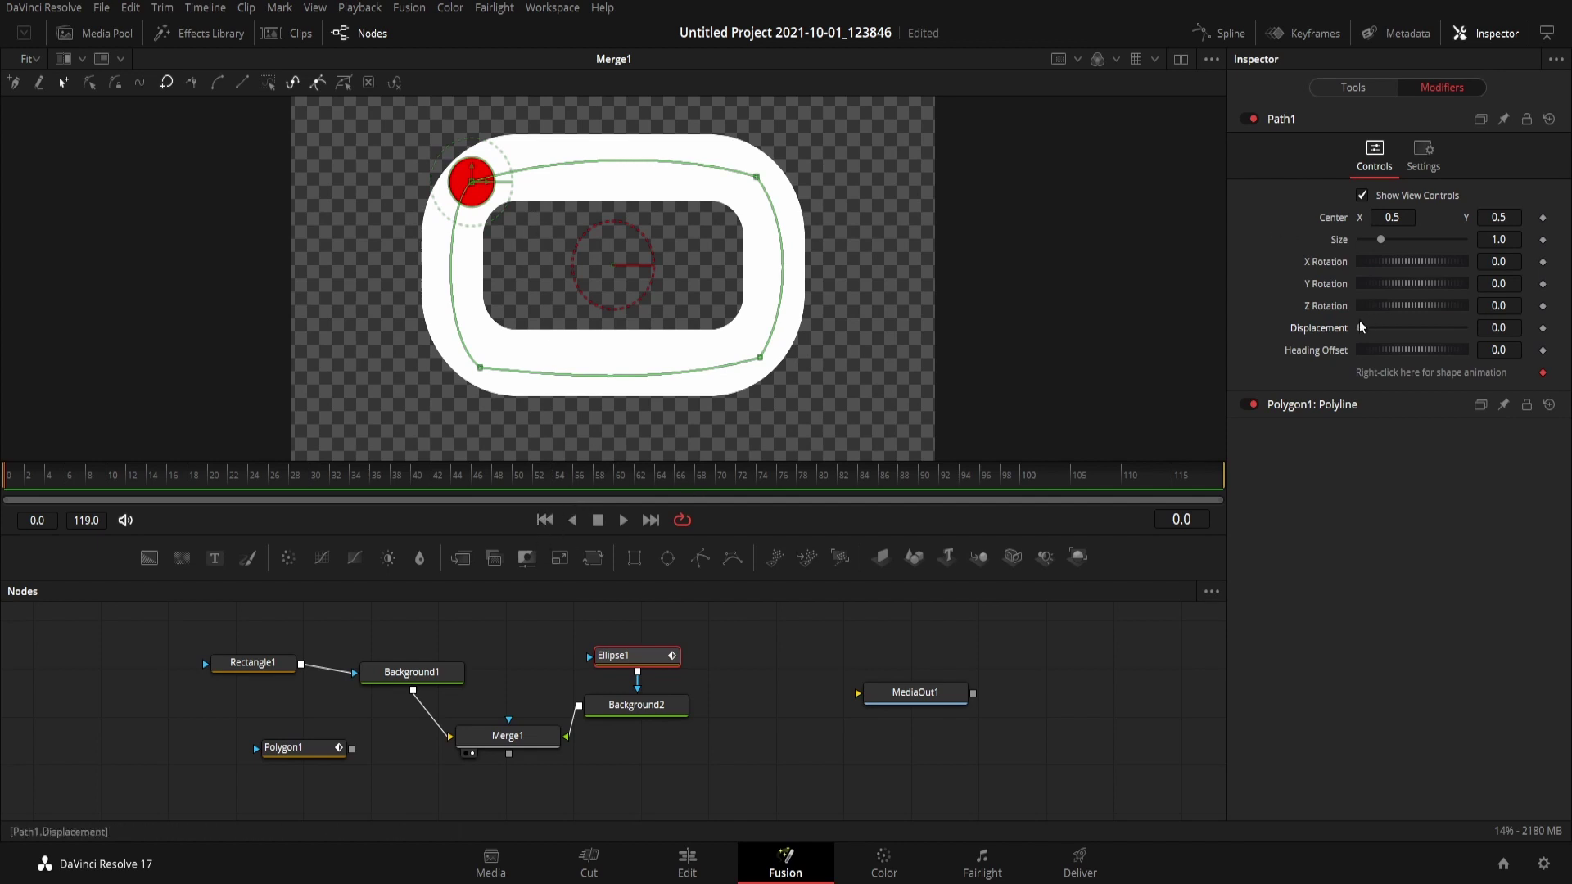
Slide the dot toward the top-right, trying Displacement 0.245 and 0.247 before settling on 0.246
drag(1361, 327, 1386, 327)
scroll(773, 136, up, 3)
scroll(773, 136, up, 3)
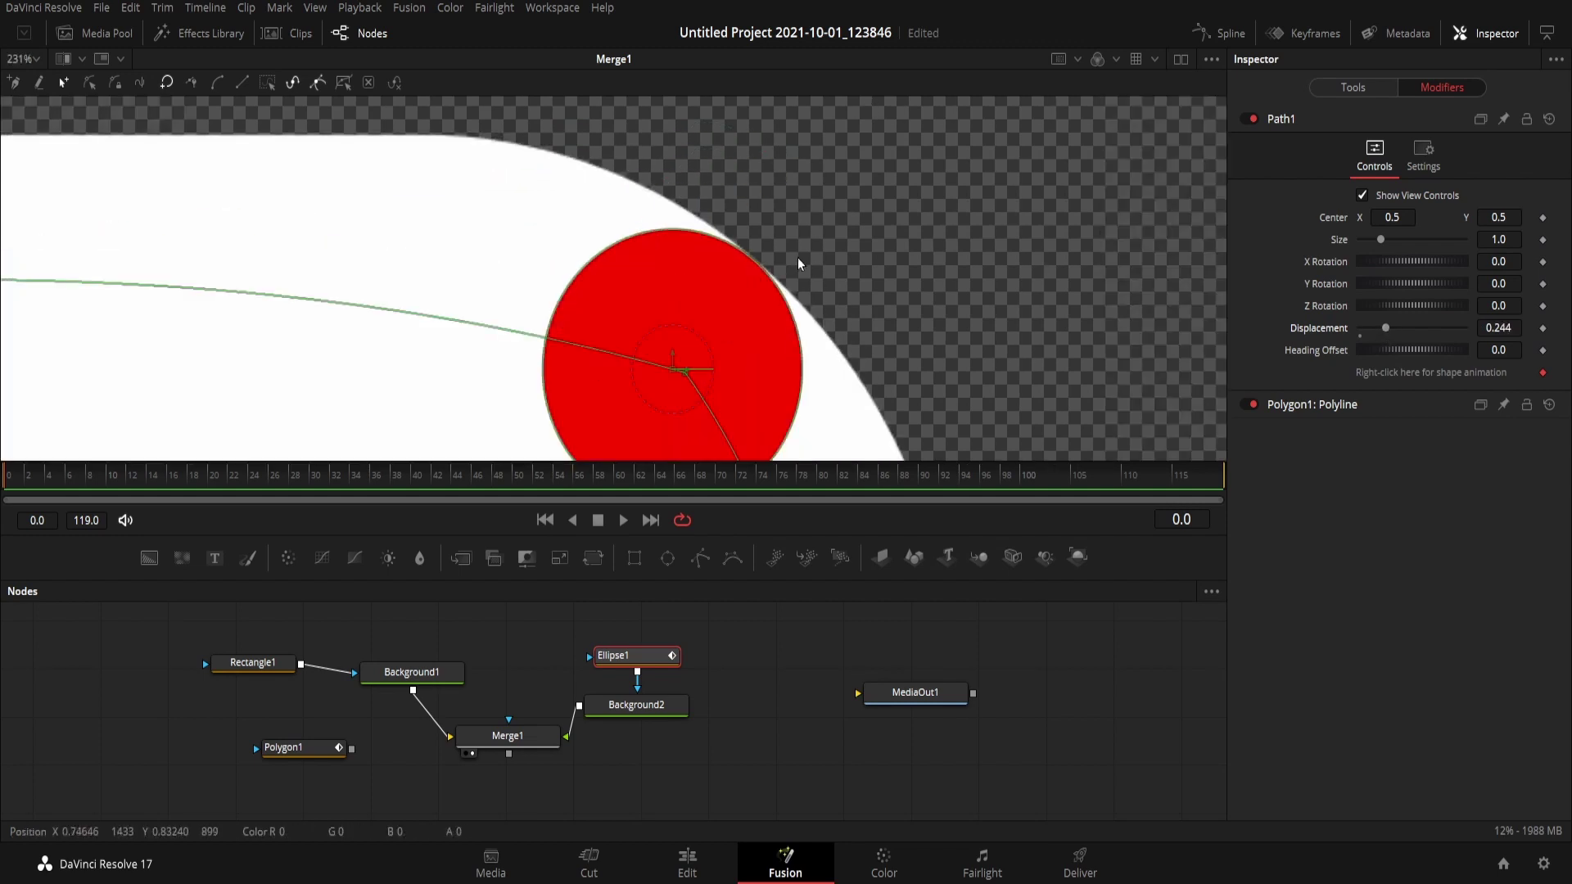
scroll(734, 372, up, 2)
scroll(733, 371, down, 2)
scroll(676, 401, up, 2)
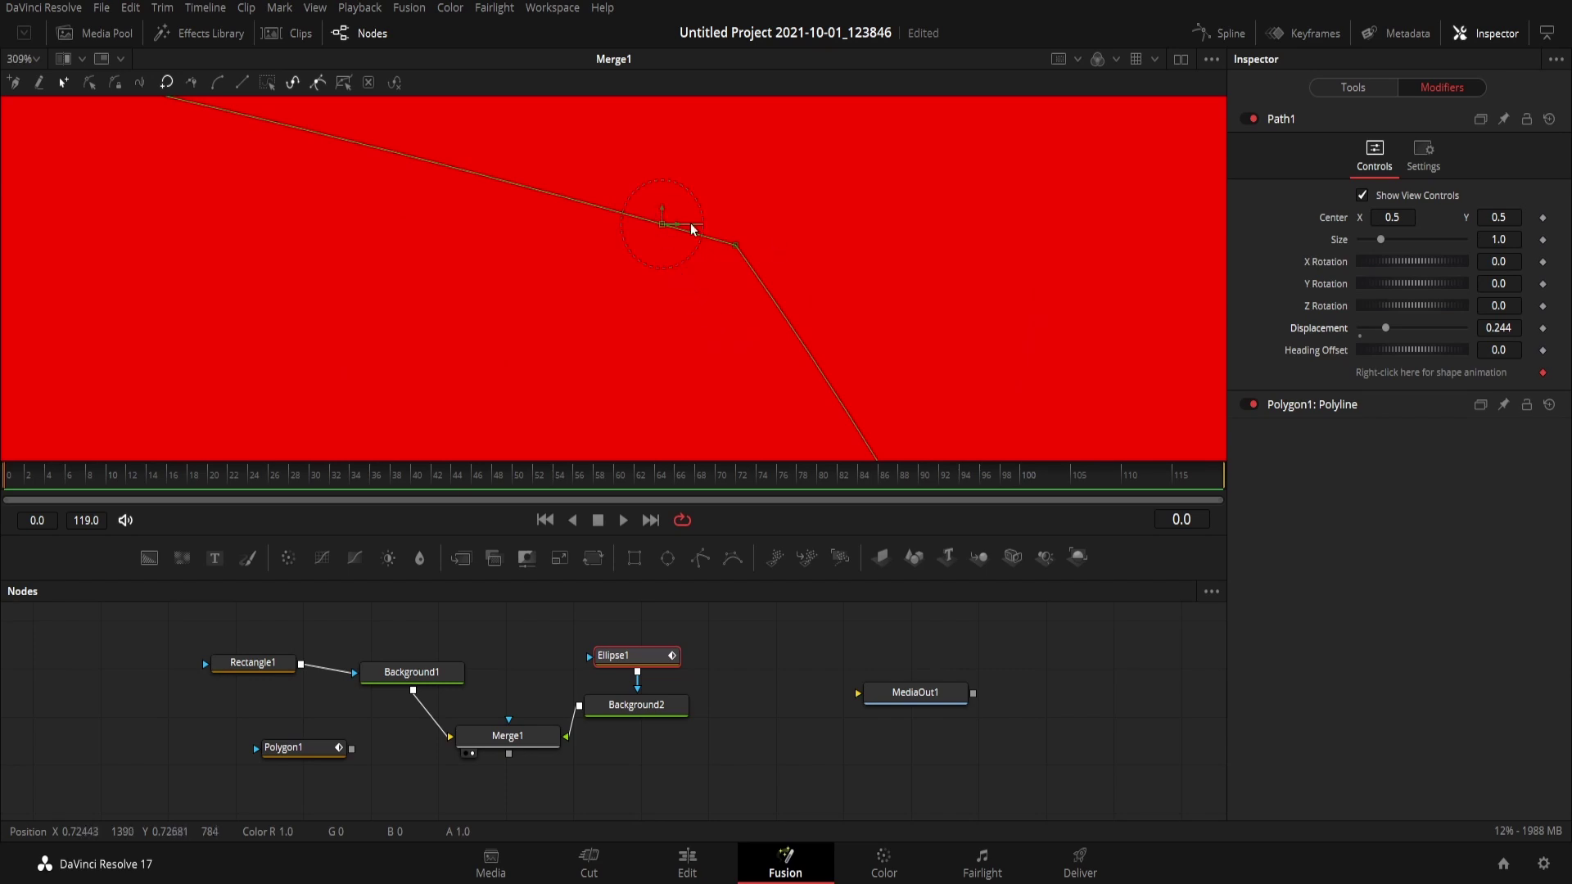
click(1515, 328)
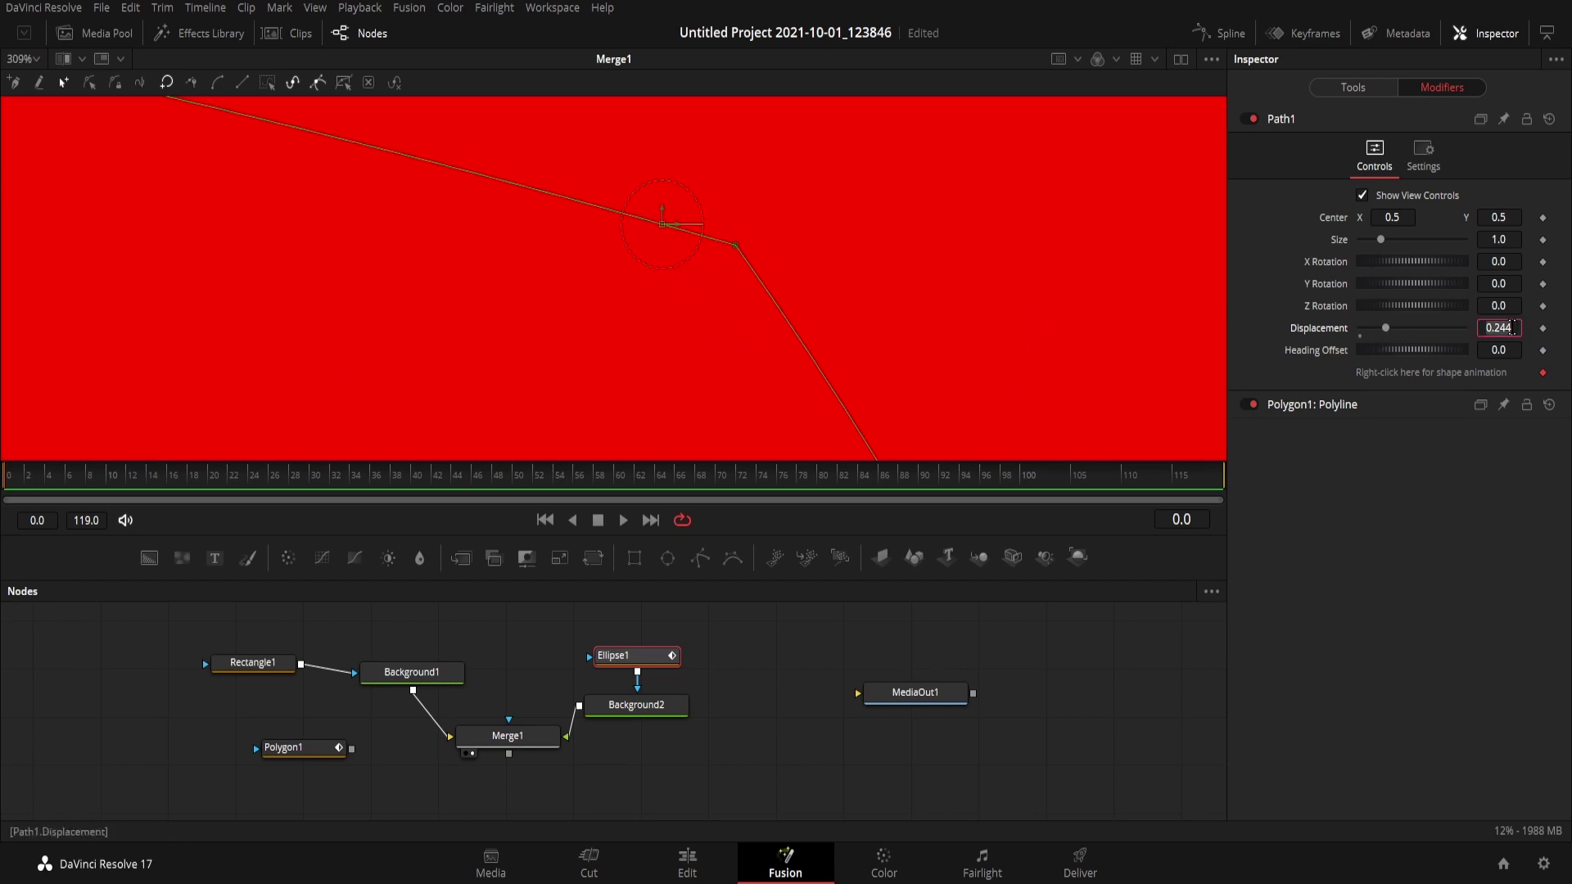
text(0.2)
text(45)
key(Tab)
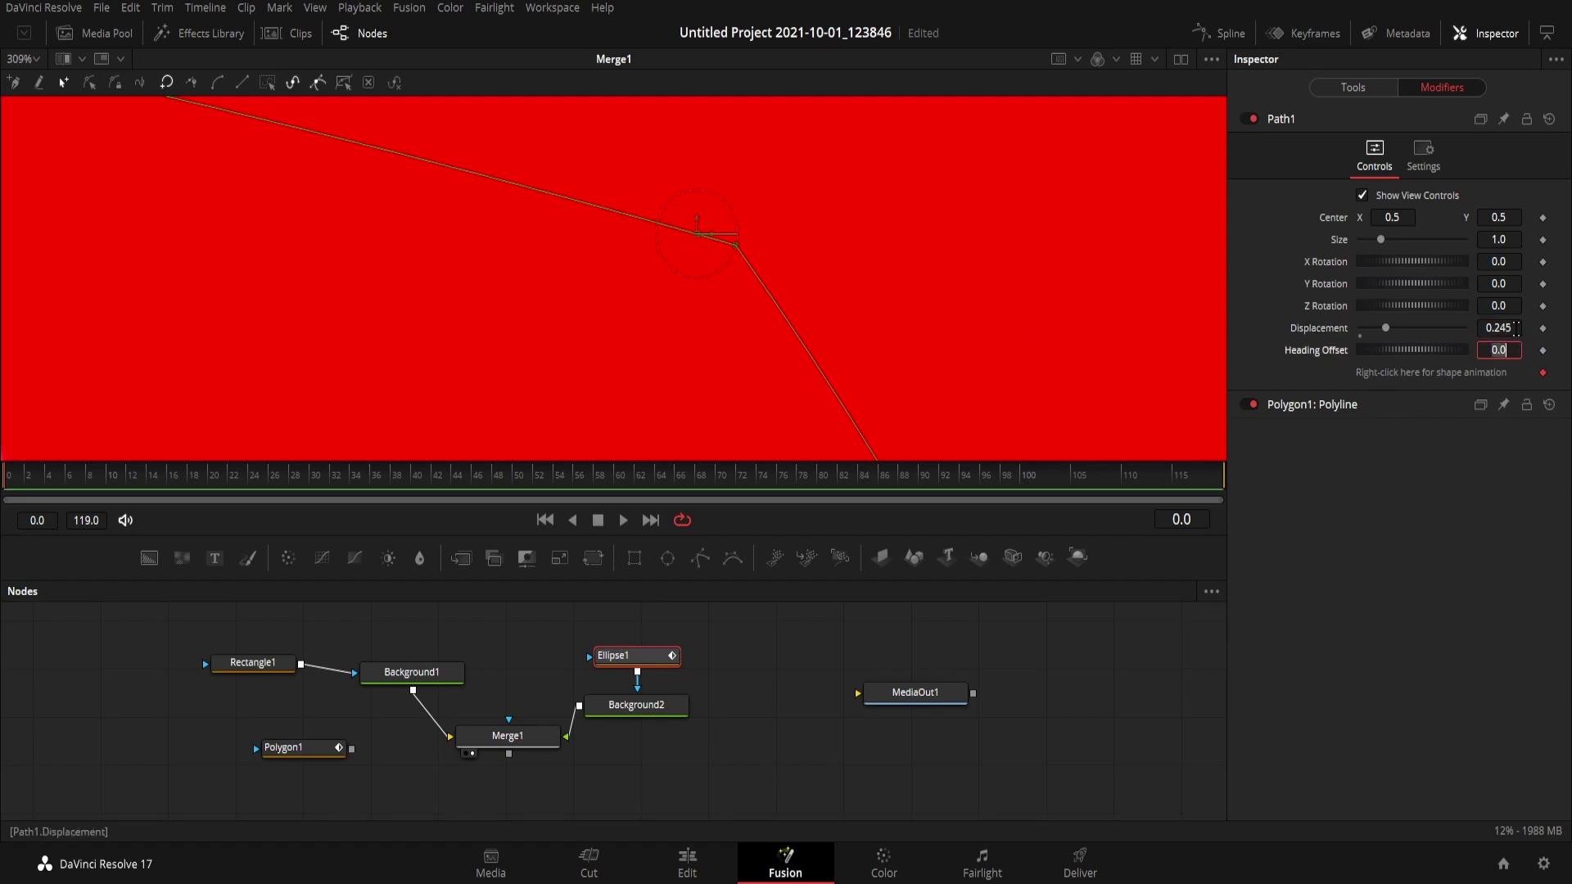
key(shift+Tab)
key(BackSpace)
text(7)
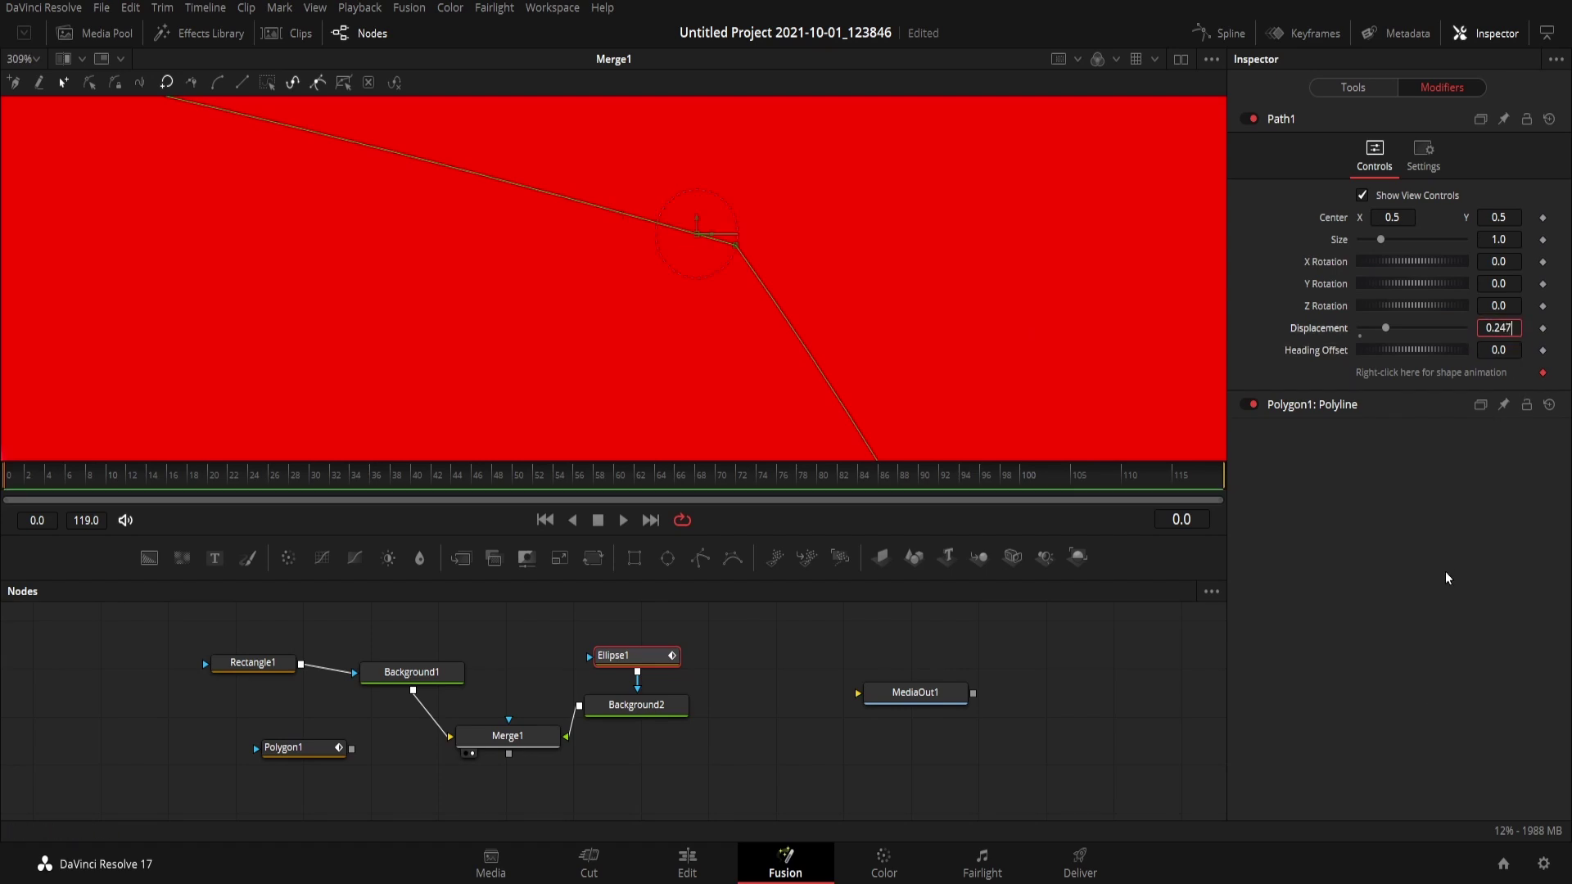
key(Tab)
key(shift+Tab)
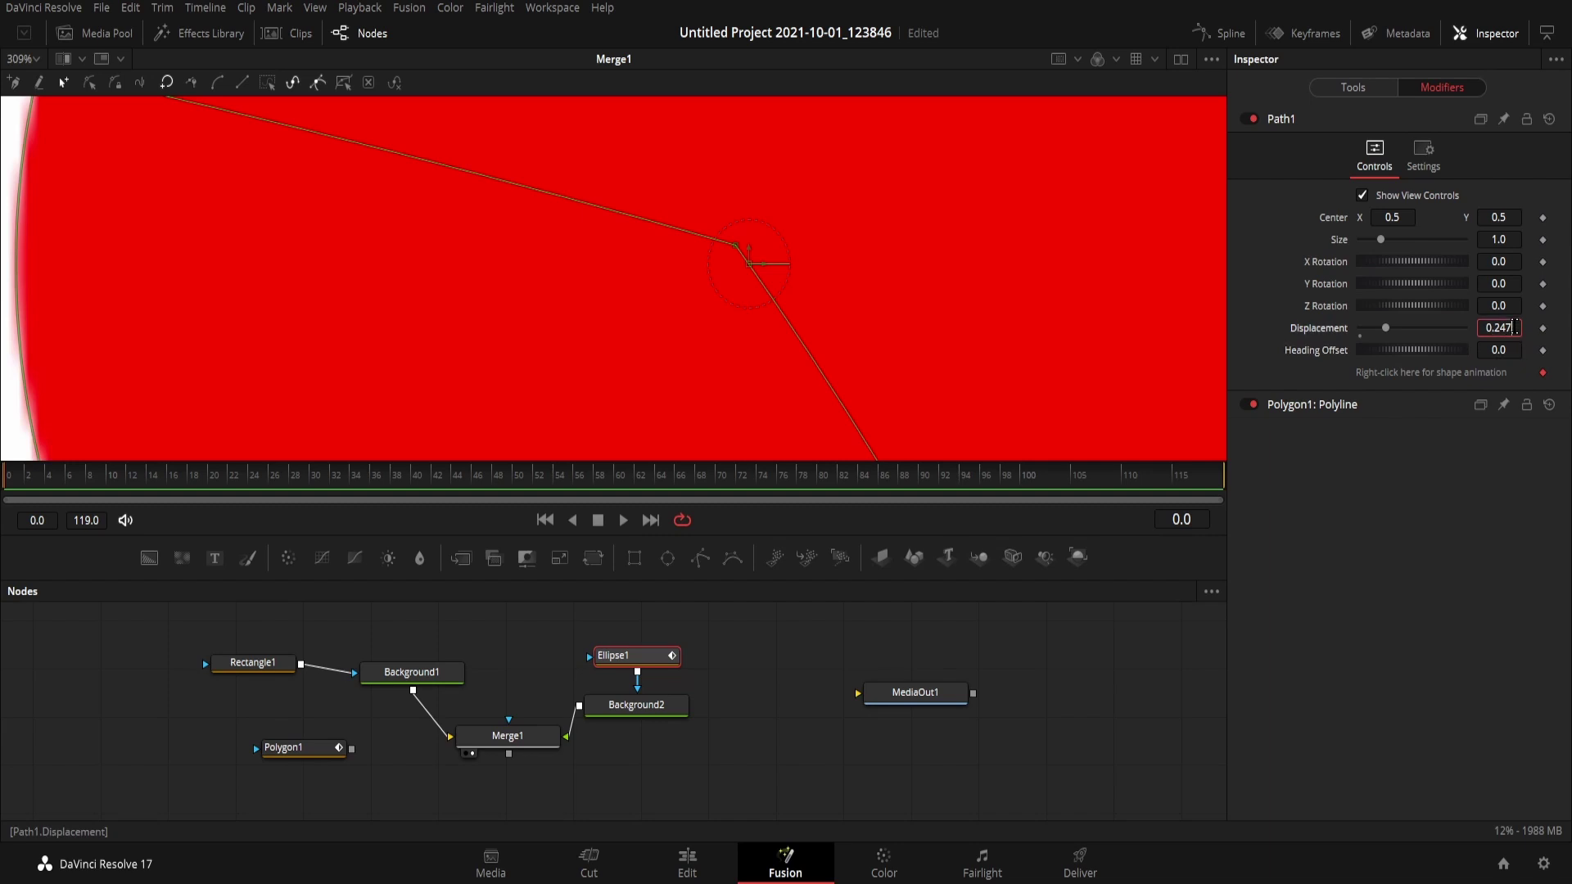
key(BackSpace)
text(6)
key(Tab)
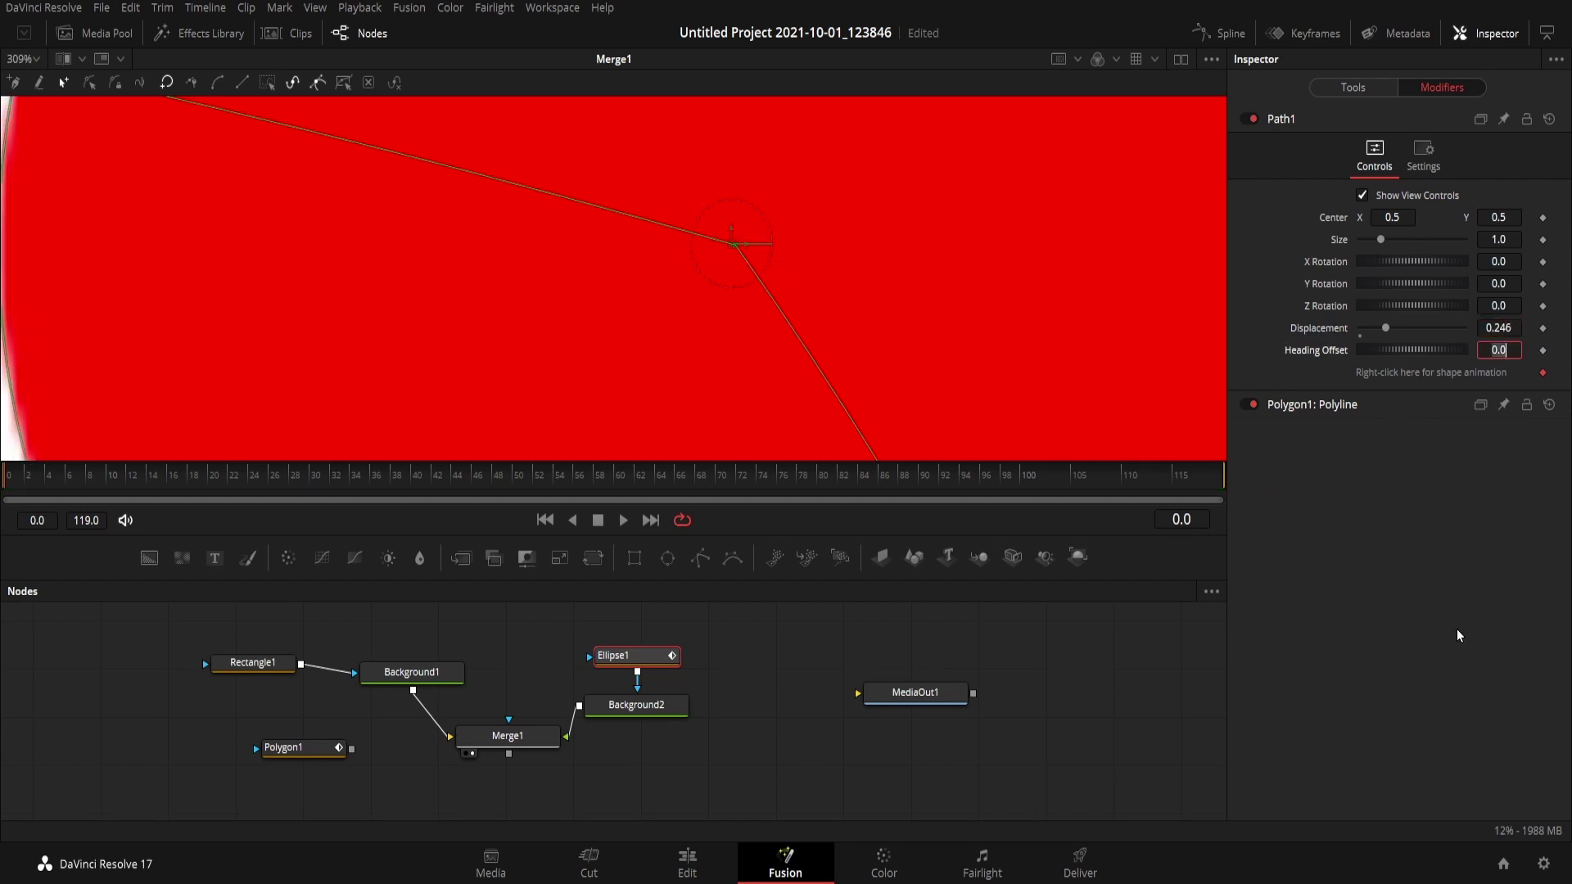
Zoom in and refine Path1 Displacement to 0.2461 at the ring's top-right corner
scroll(704, 259, up, 3)
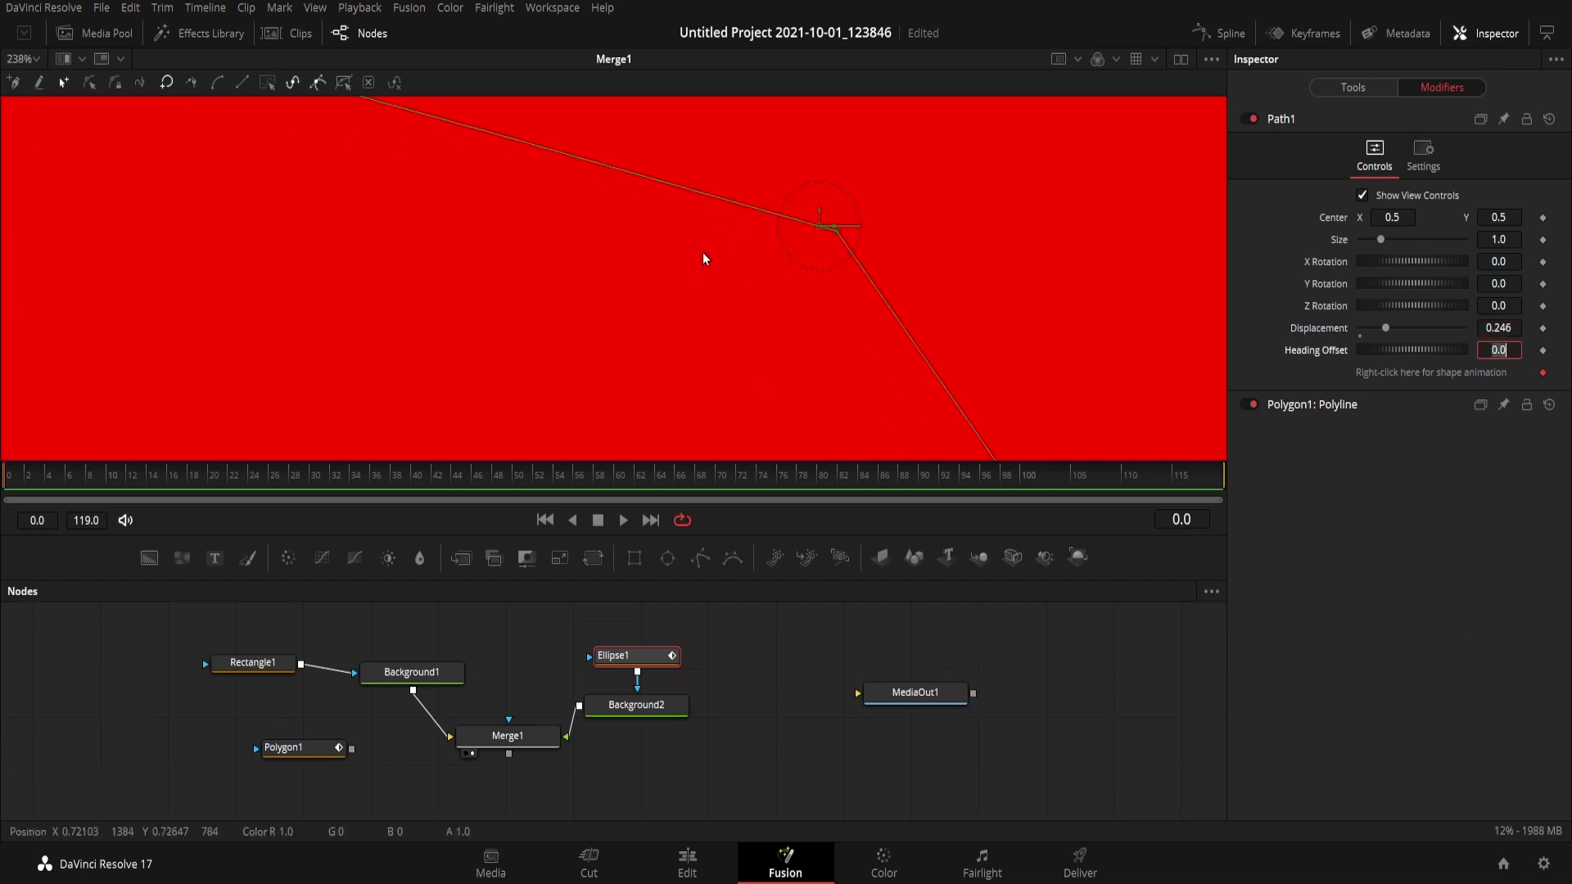
scroll(703, 259, up, 2)
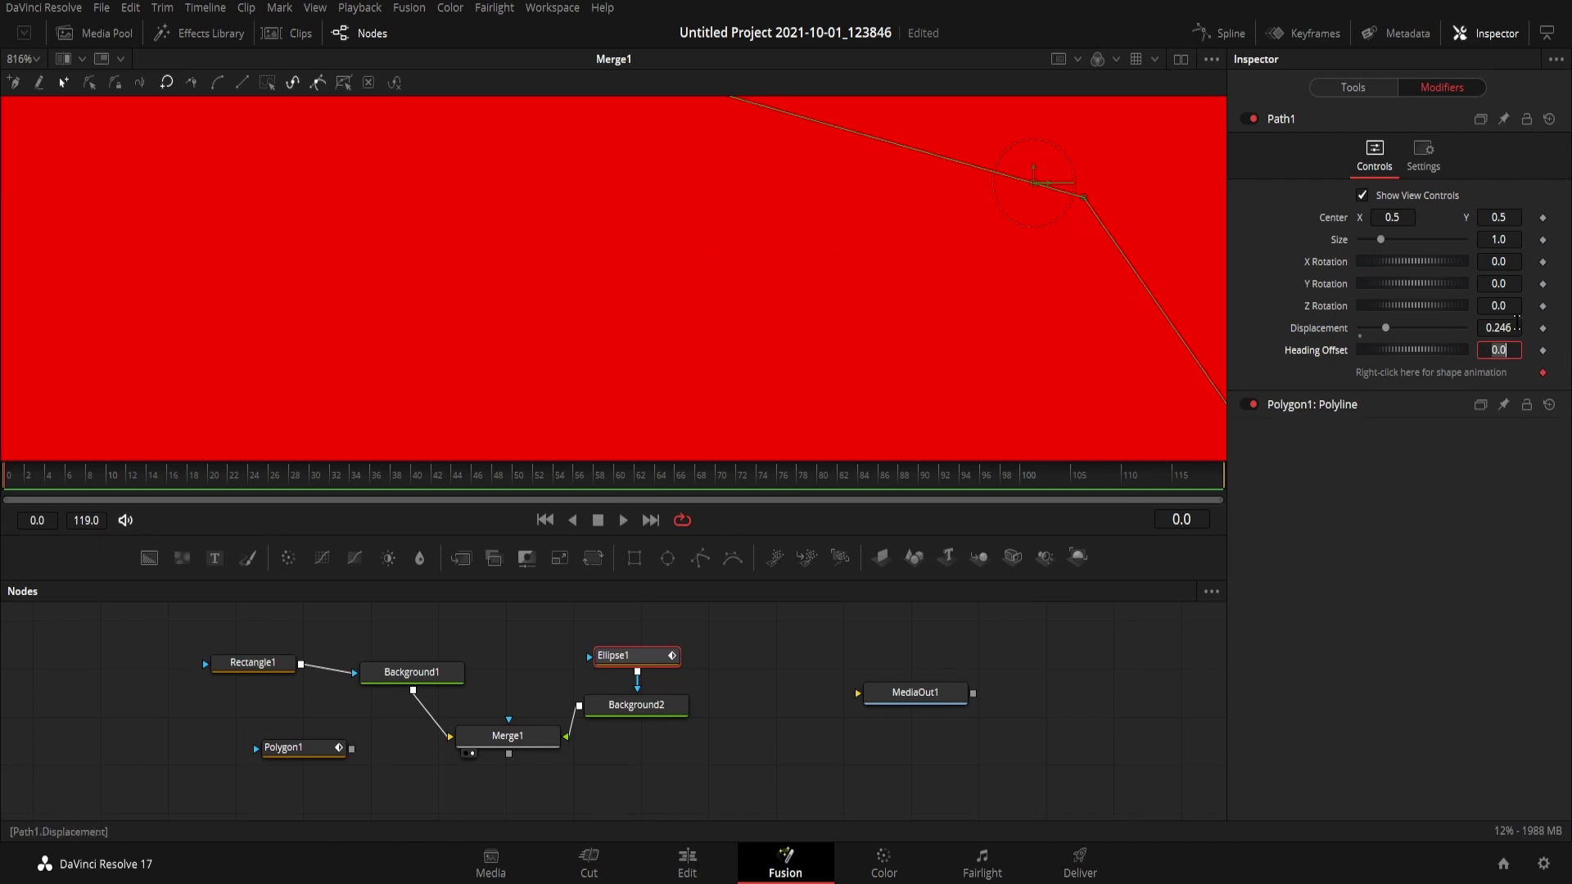
key(shift+Tab)
text(5)
key(Tab)
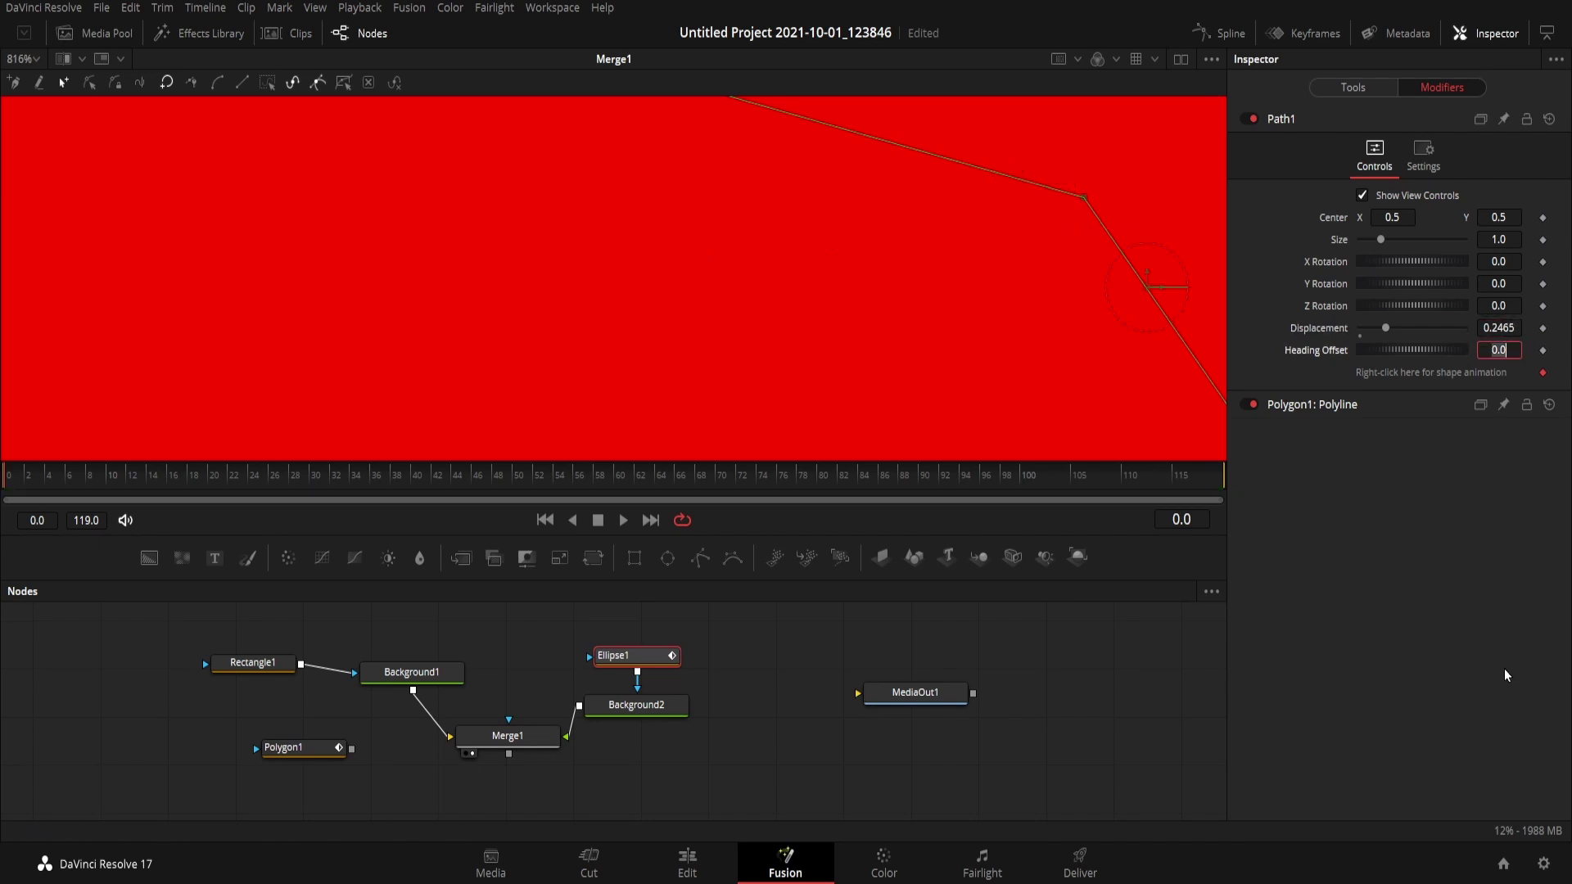
key(shift+Tab)
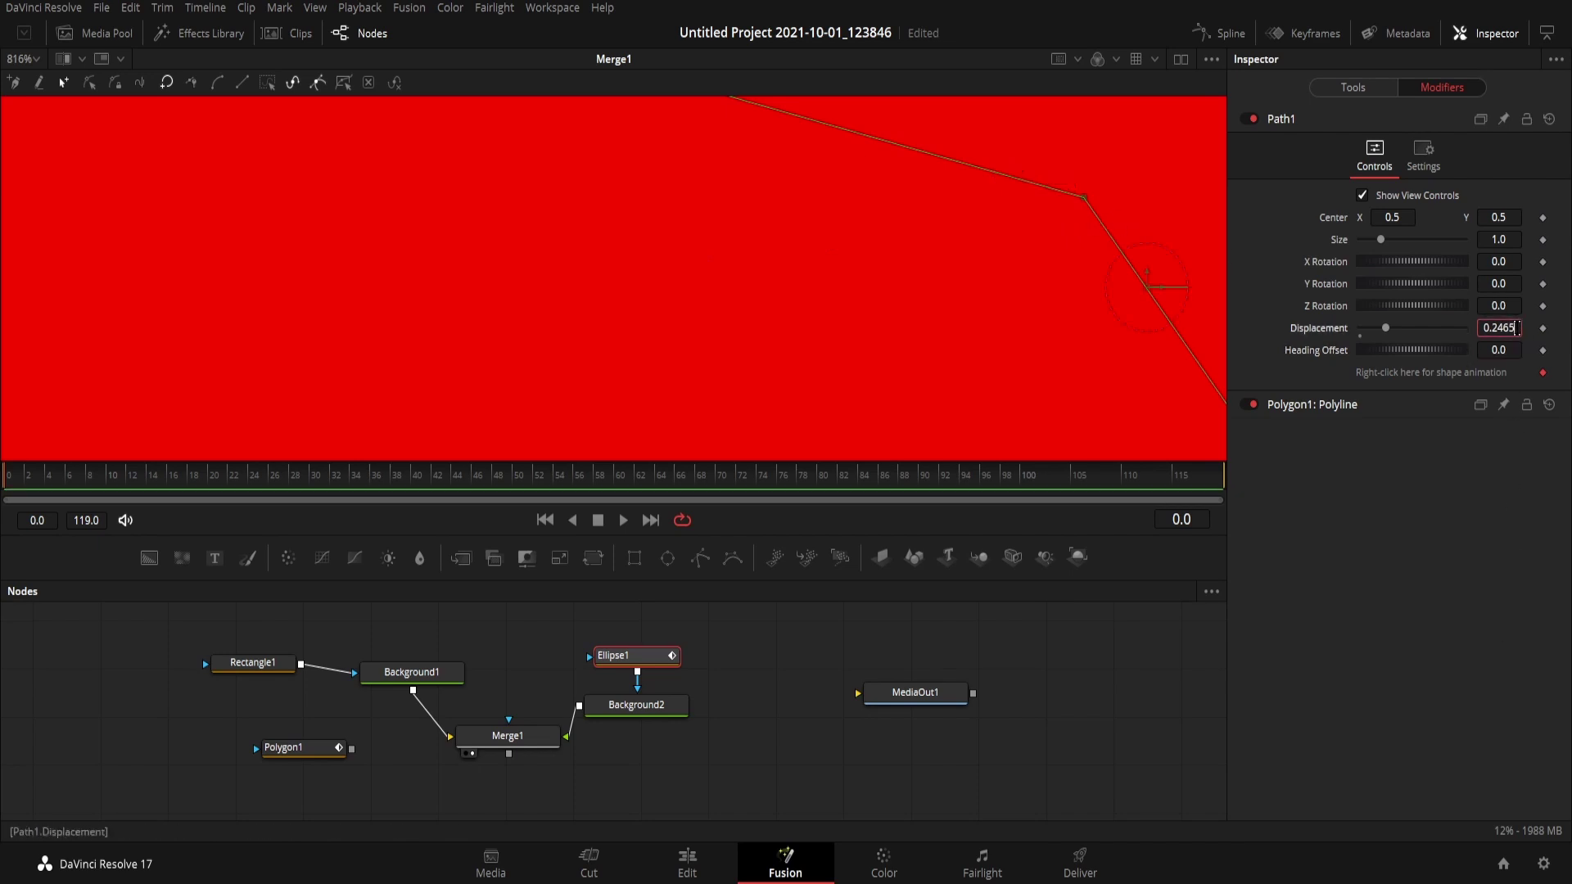
key(BackSpace)
text(2)
key(Tab)
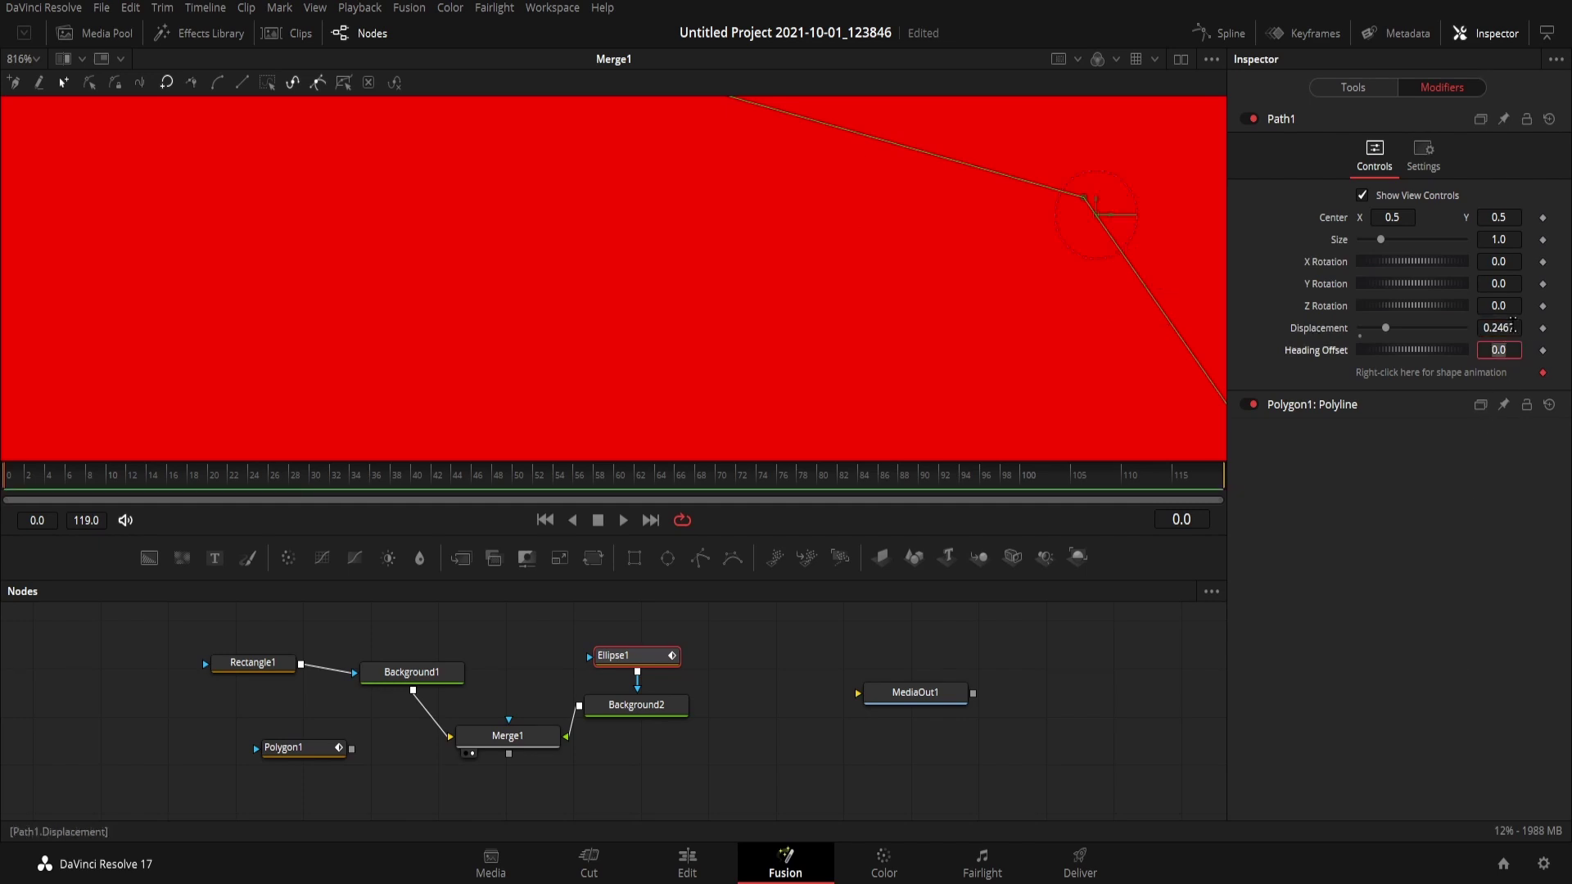
key(ctrl+z)
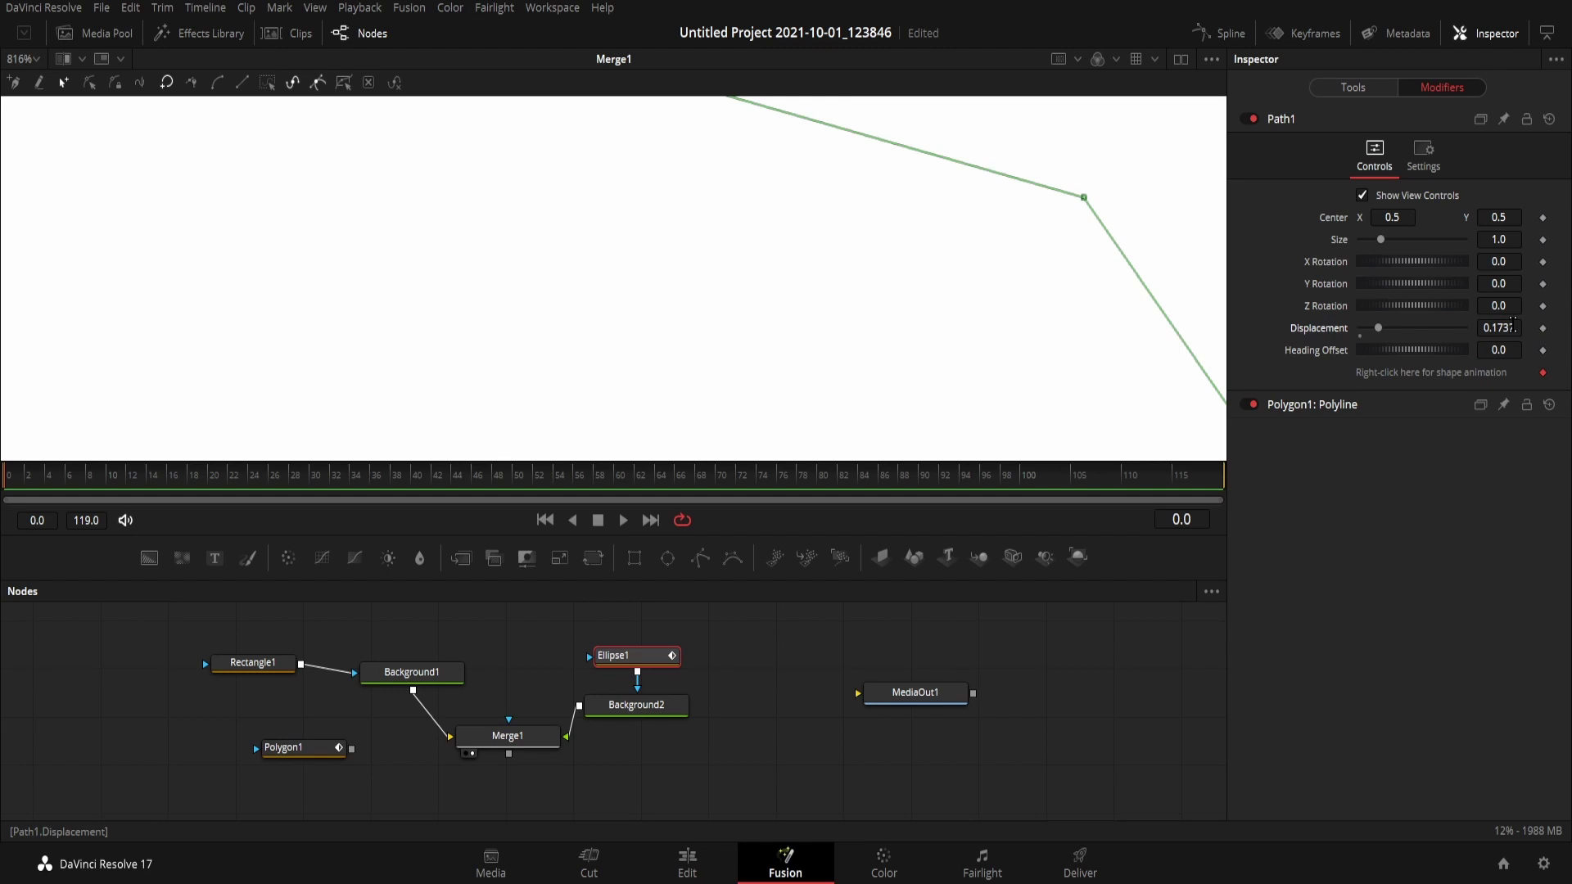
click(1512, 326)
text(0.2)
text(56)
key(Return)
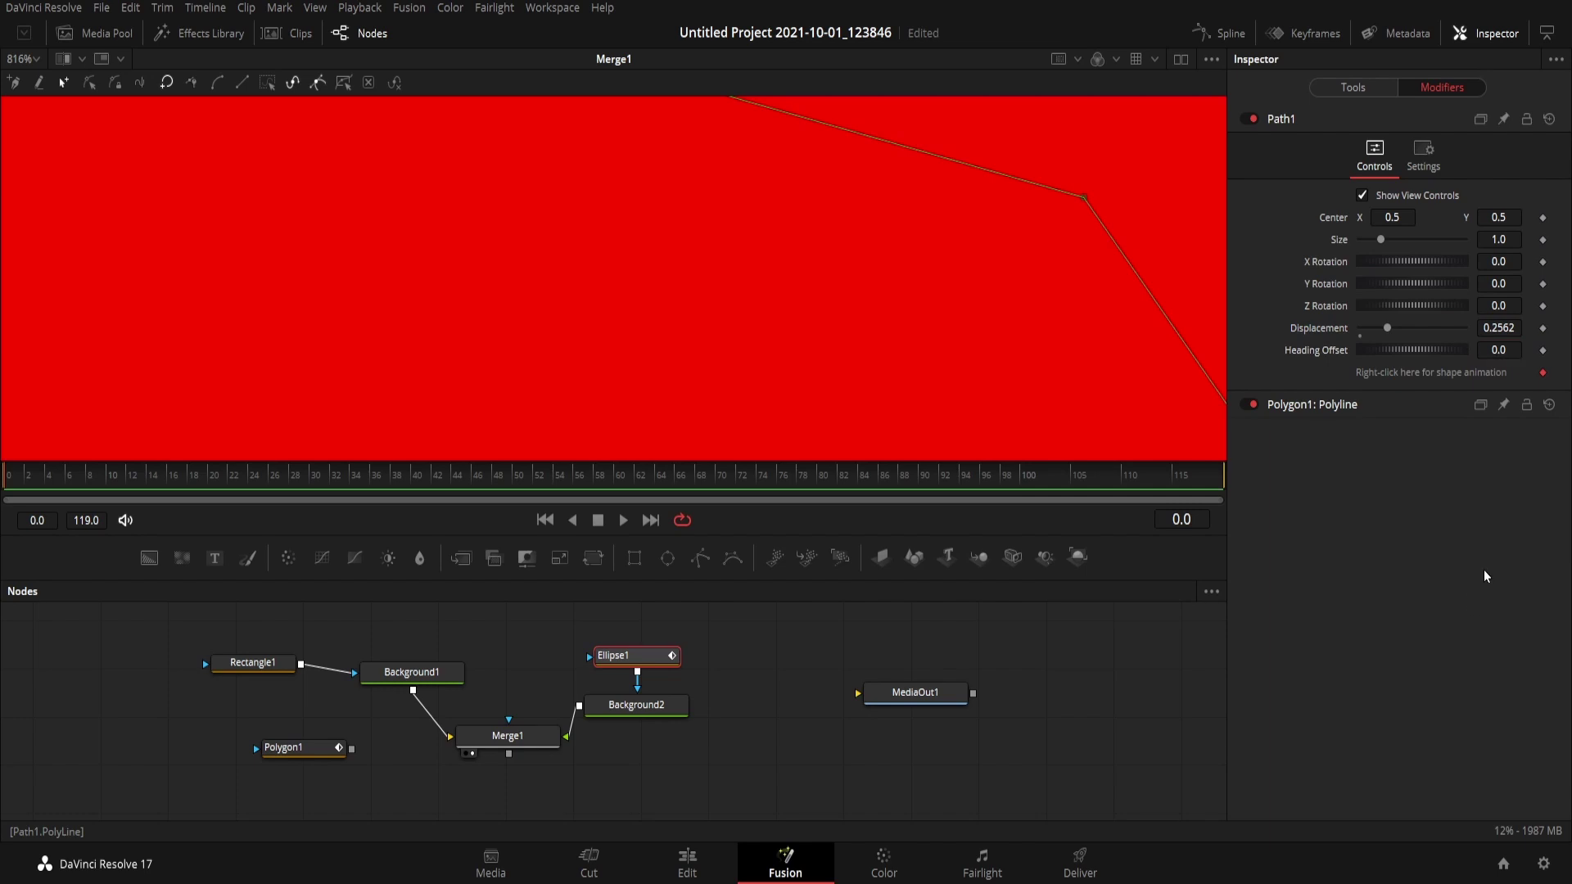
key(Down)
click(1499, 328)
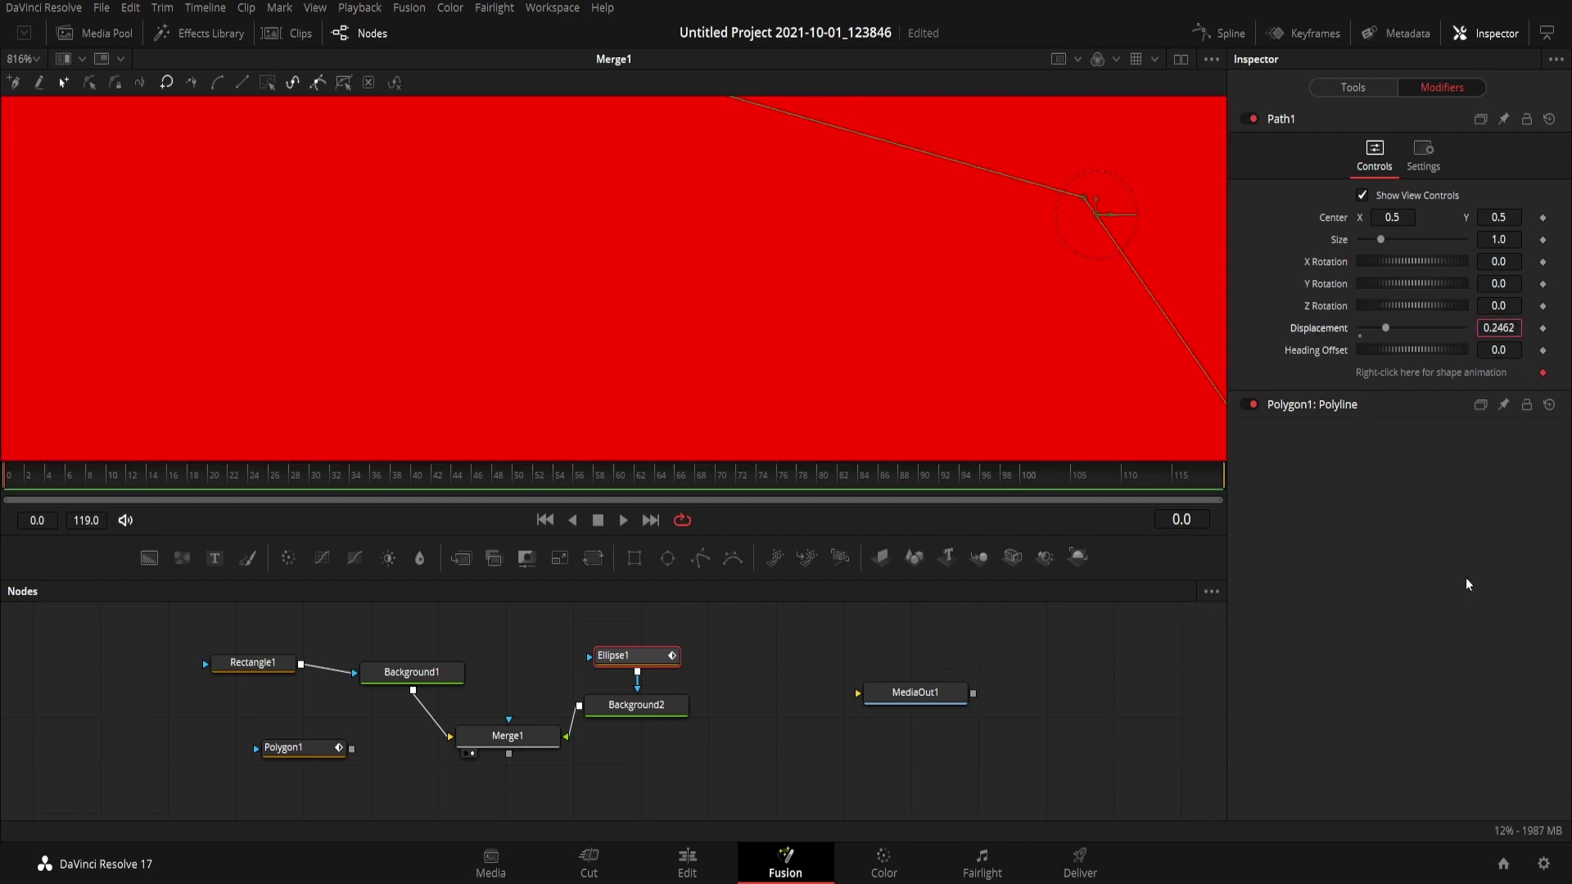
key(BackSpace)
text(1)
key(Tab)
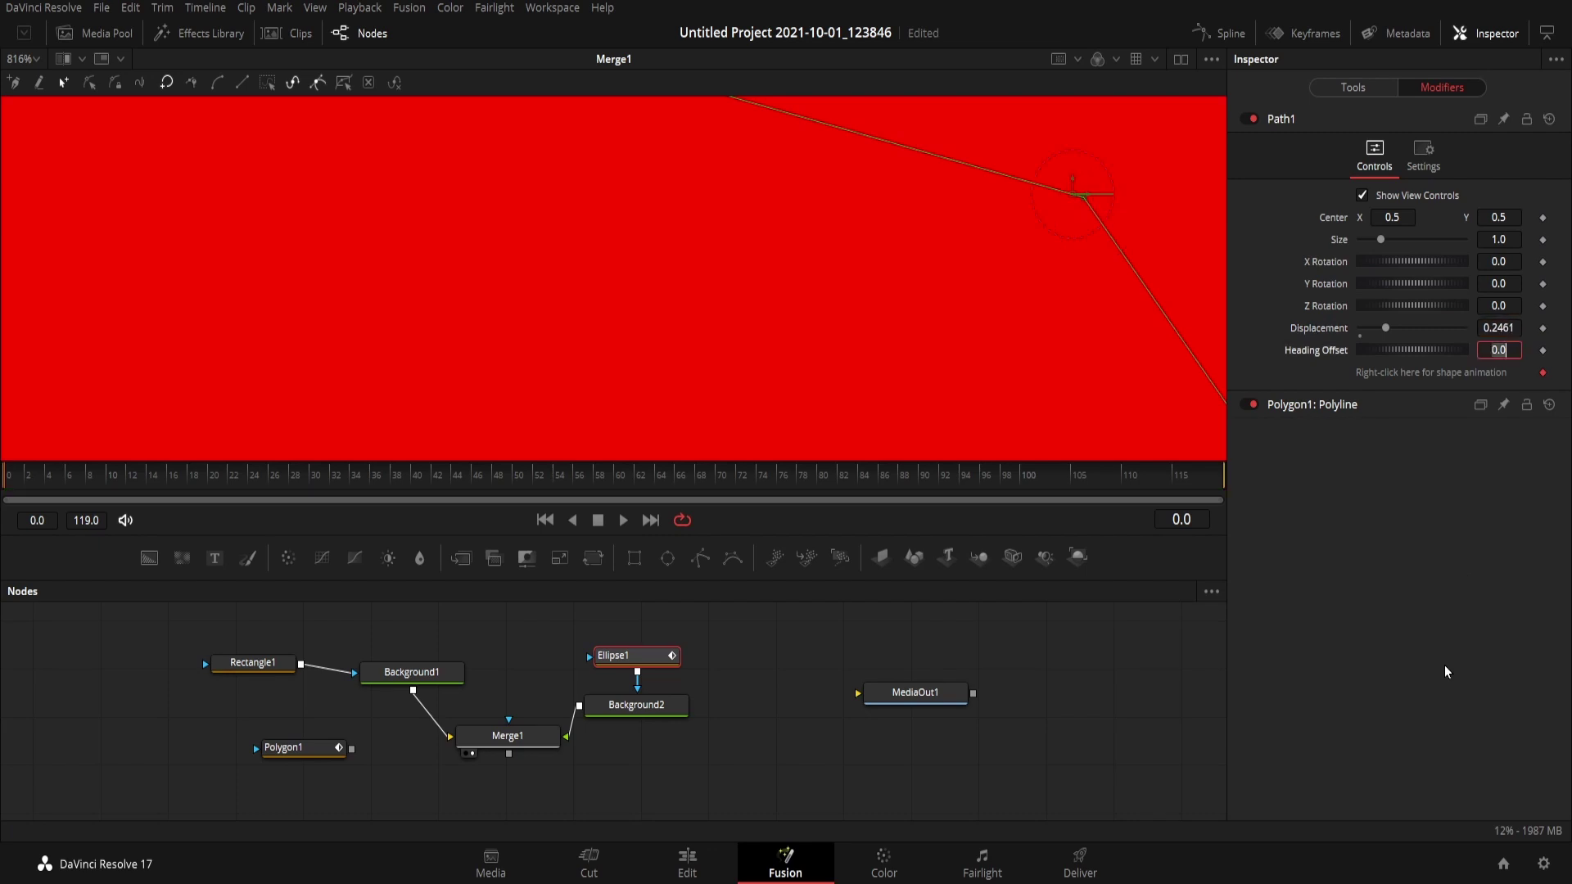
Set the viewer zoom back to Fit
click(1423, 610)
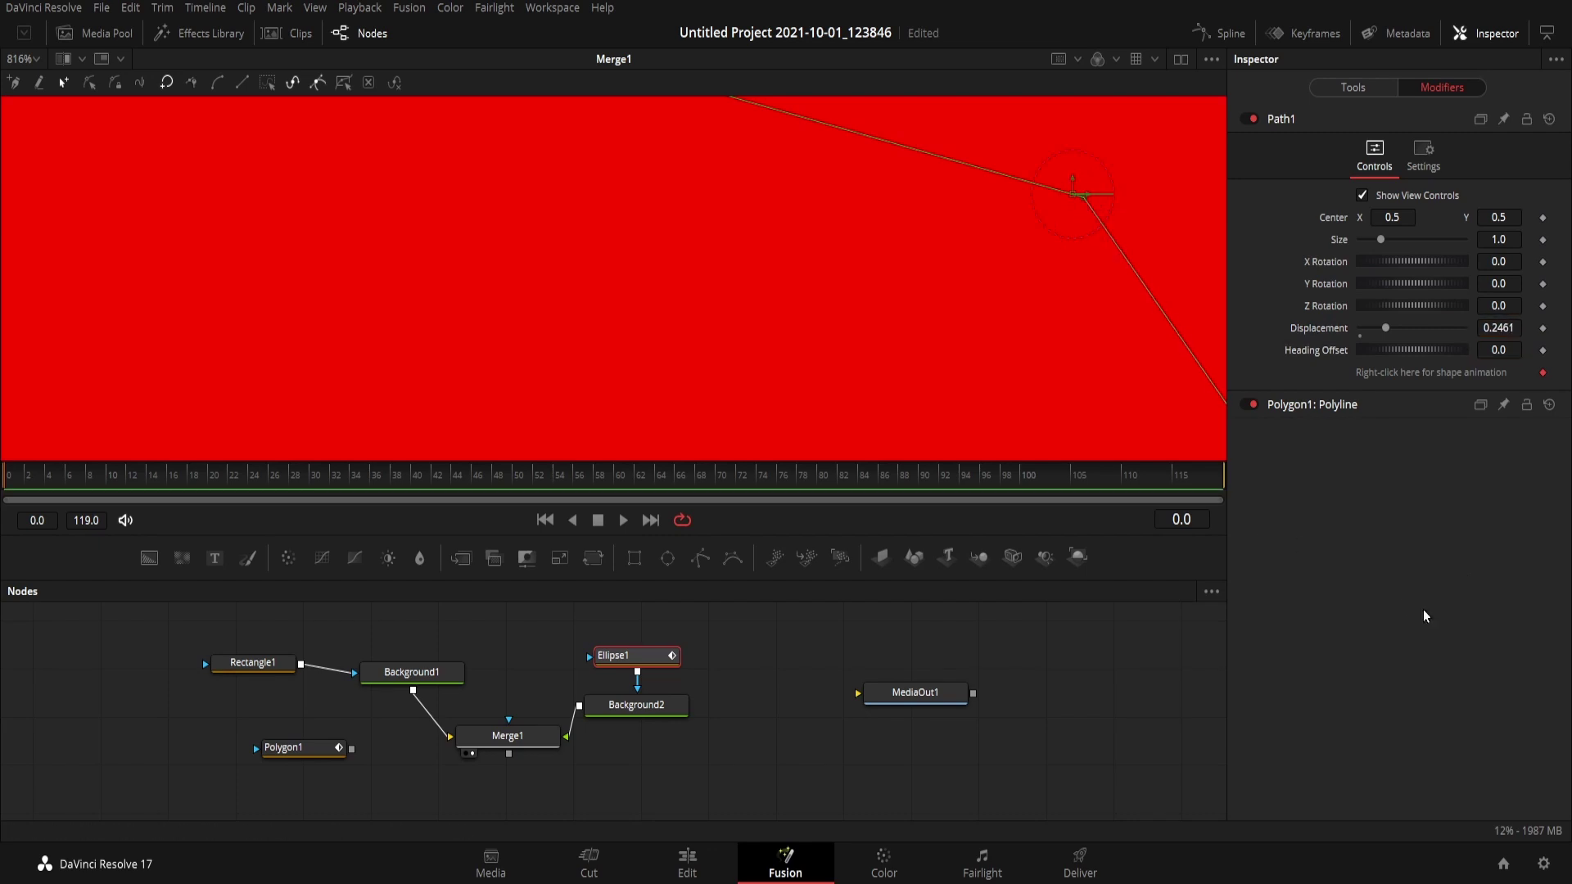
click(36, 62)
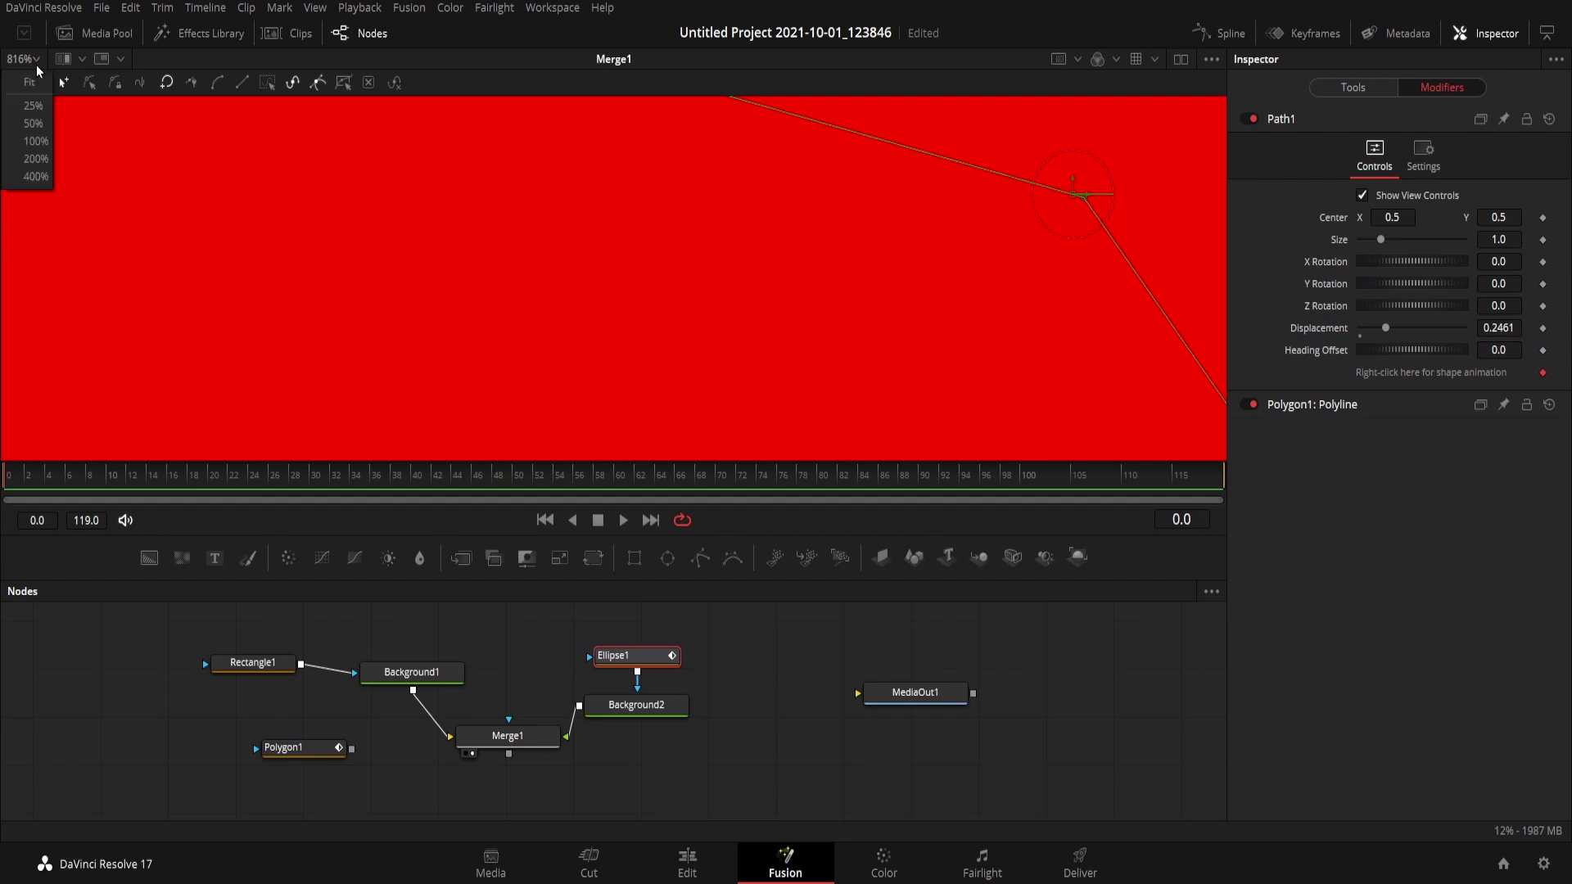
click(36, 87)
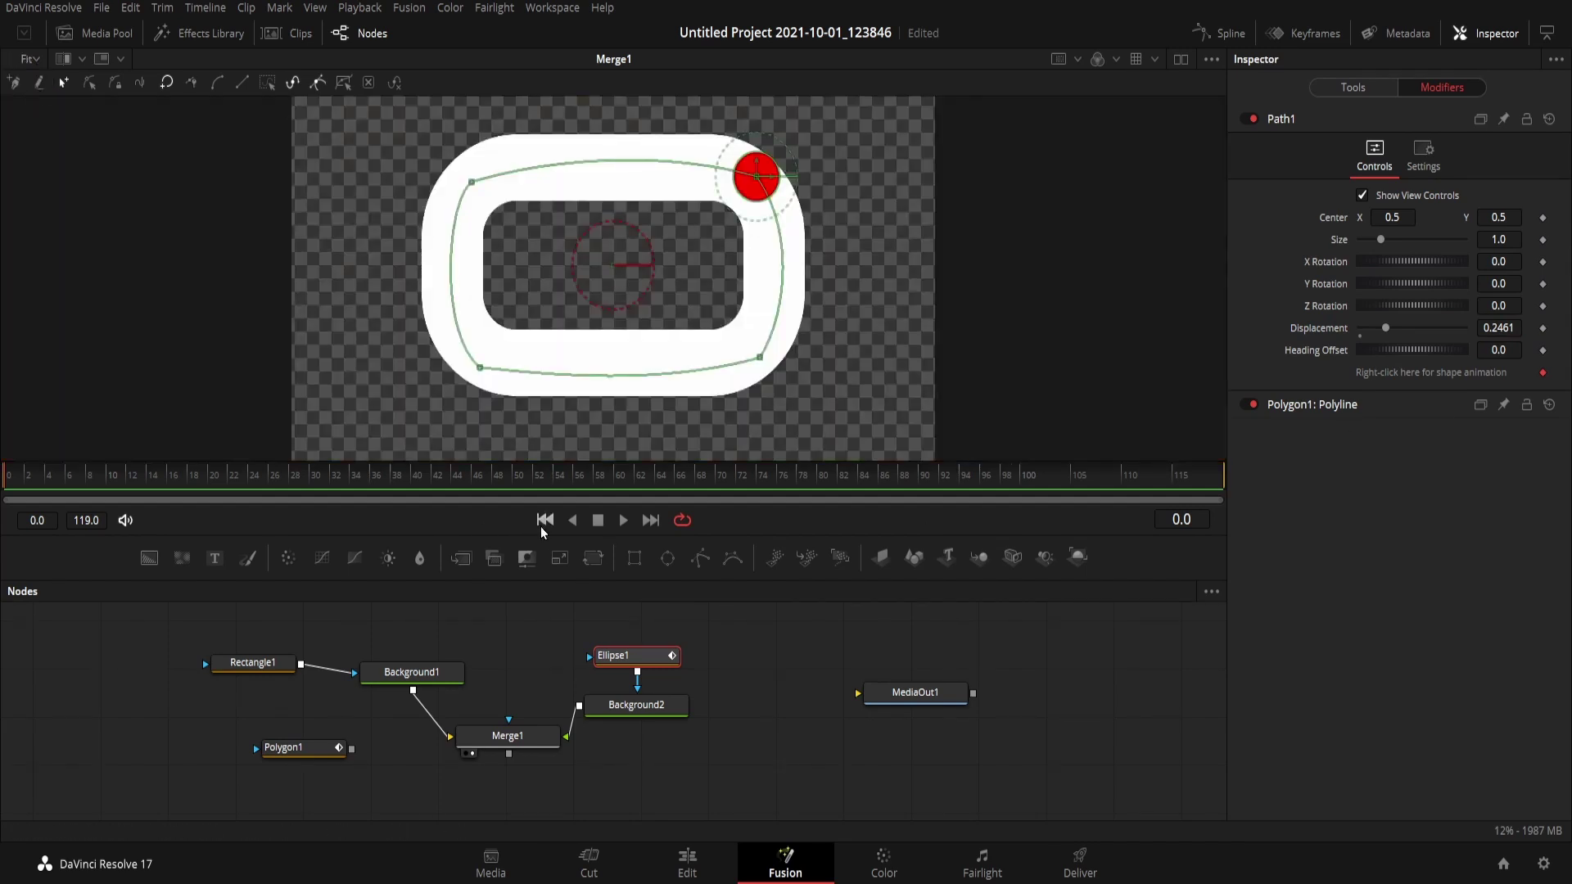
Key Displacement at frame 0 and move the playhead to frame 20
click(1543, 327)
click(1182, 519)
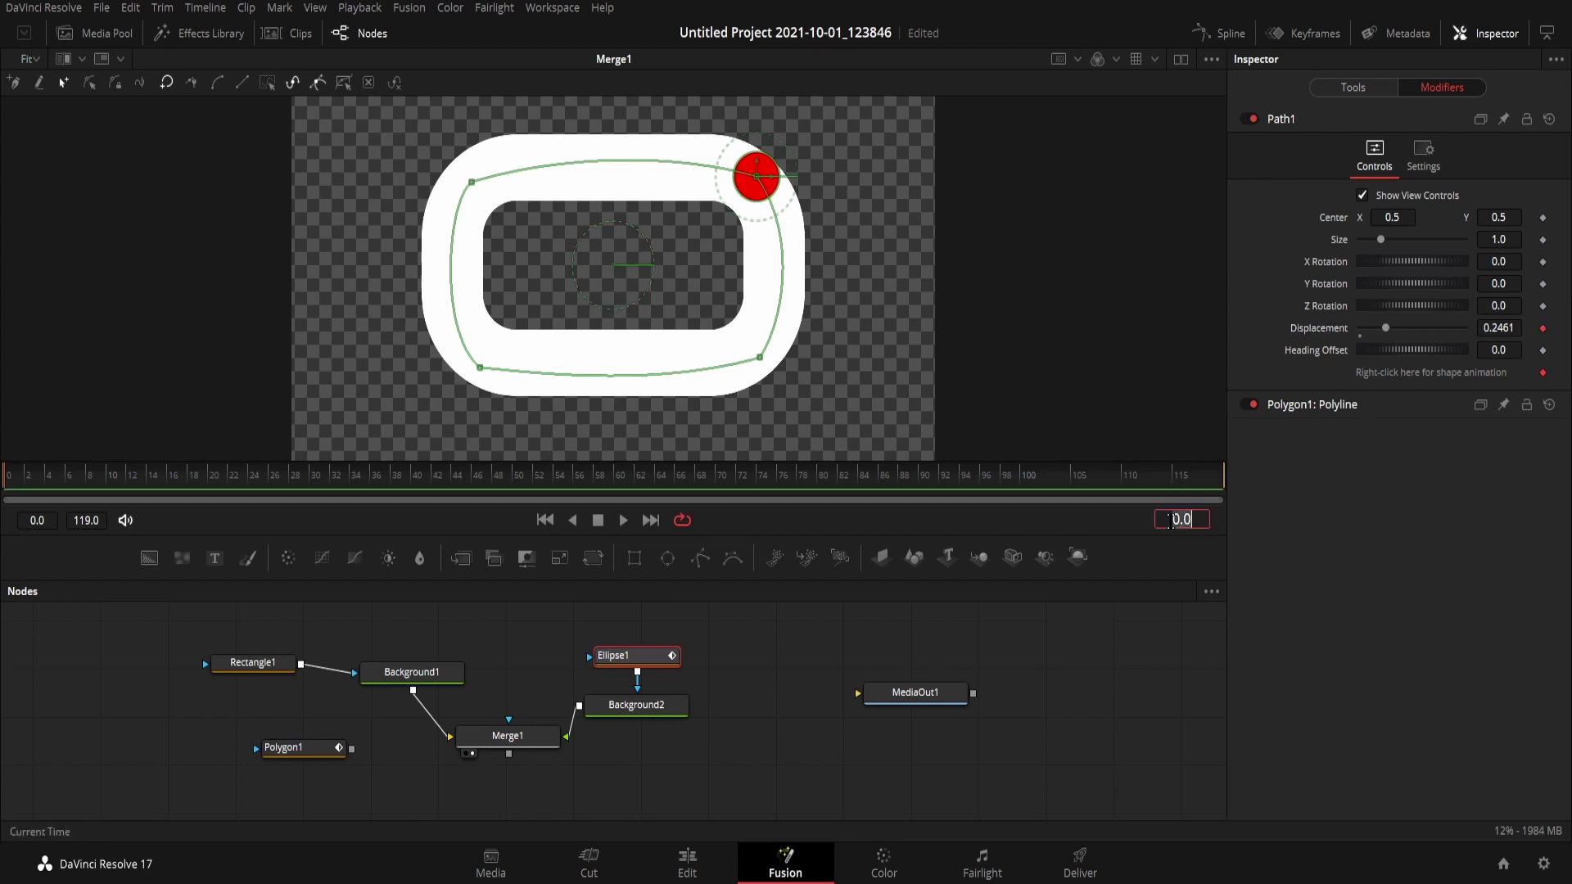
text(20)
key(Return)
click(1262, 554)
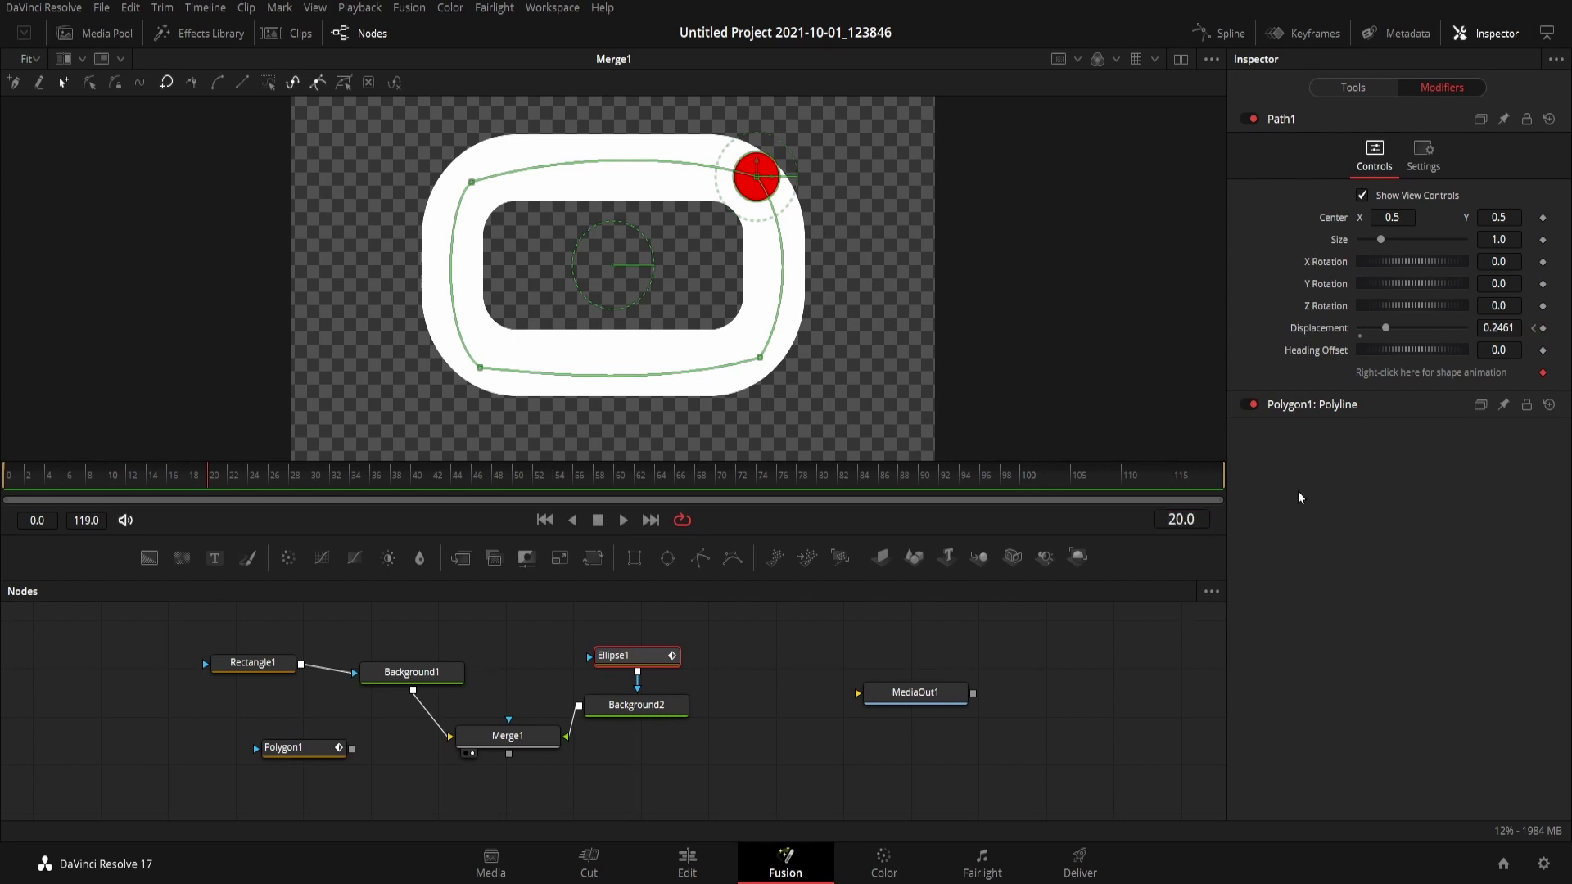
At frame 20, key Path1 Displacement to 1.2462, checking the dot in a zoomed viewer
drag(1384, 331, 1492, 336)
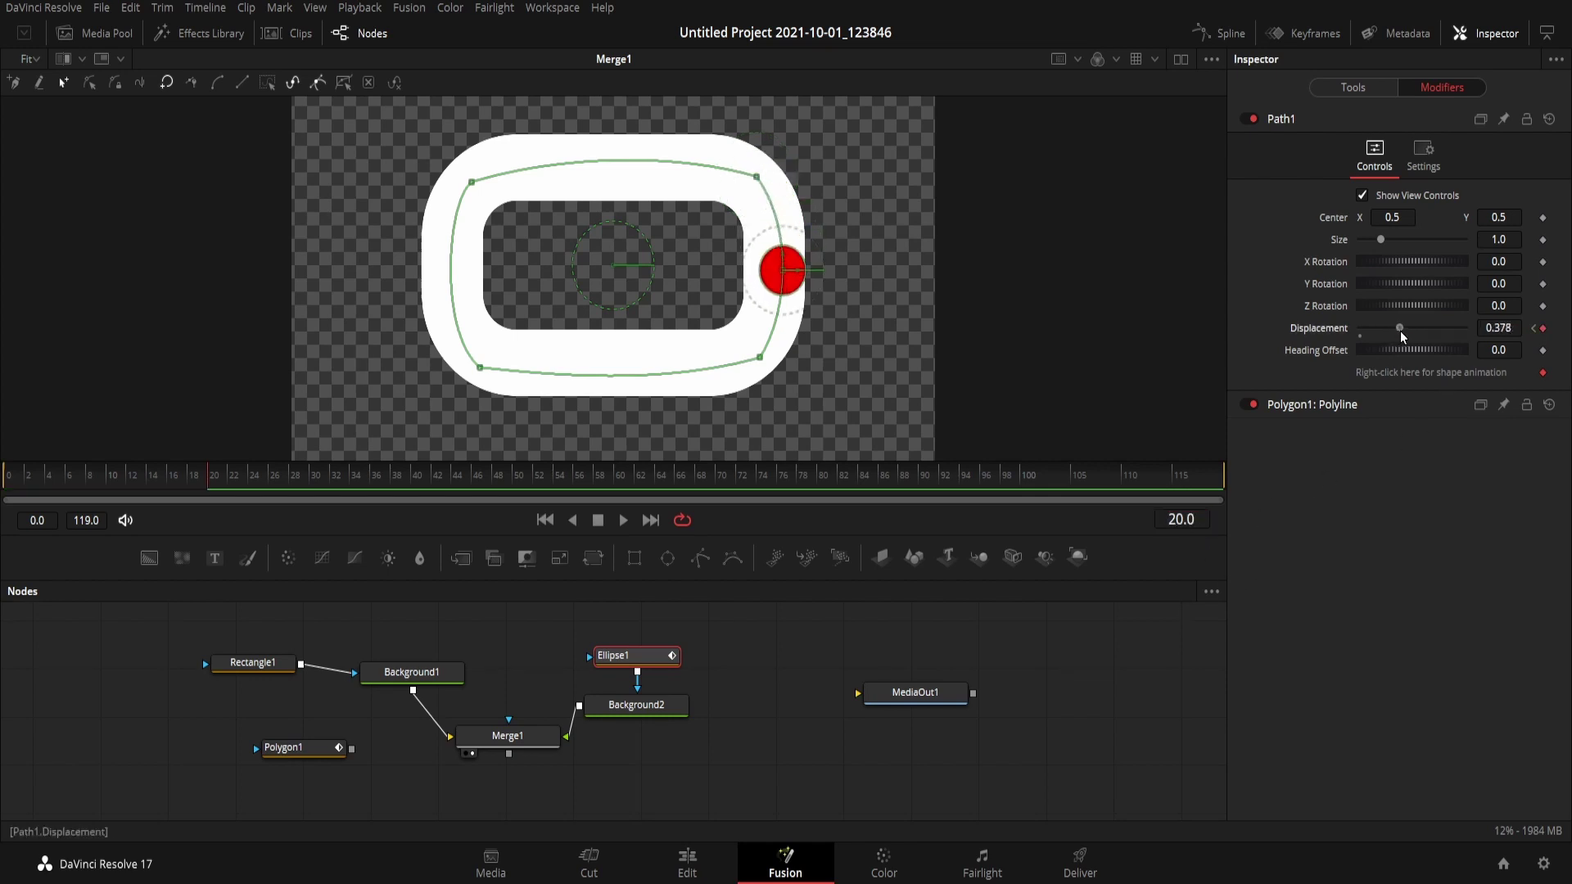
click(1499, 327)
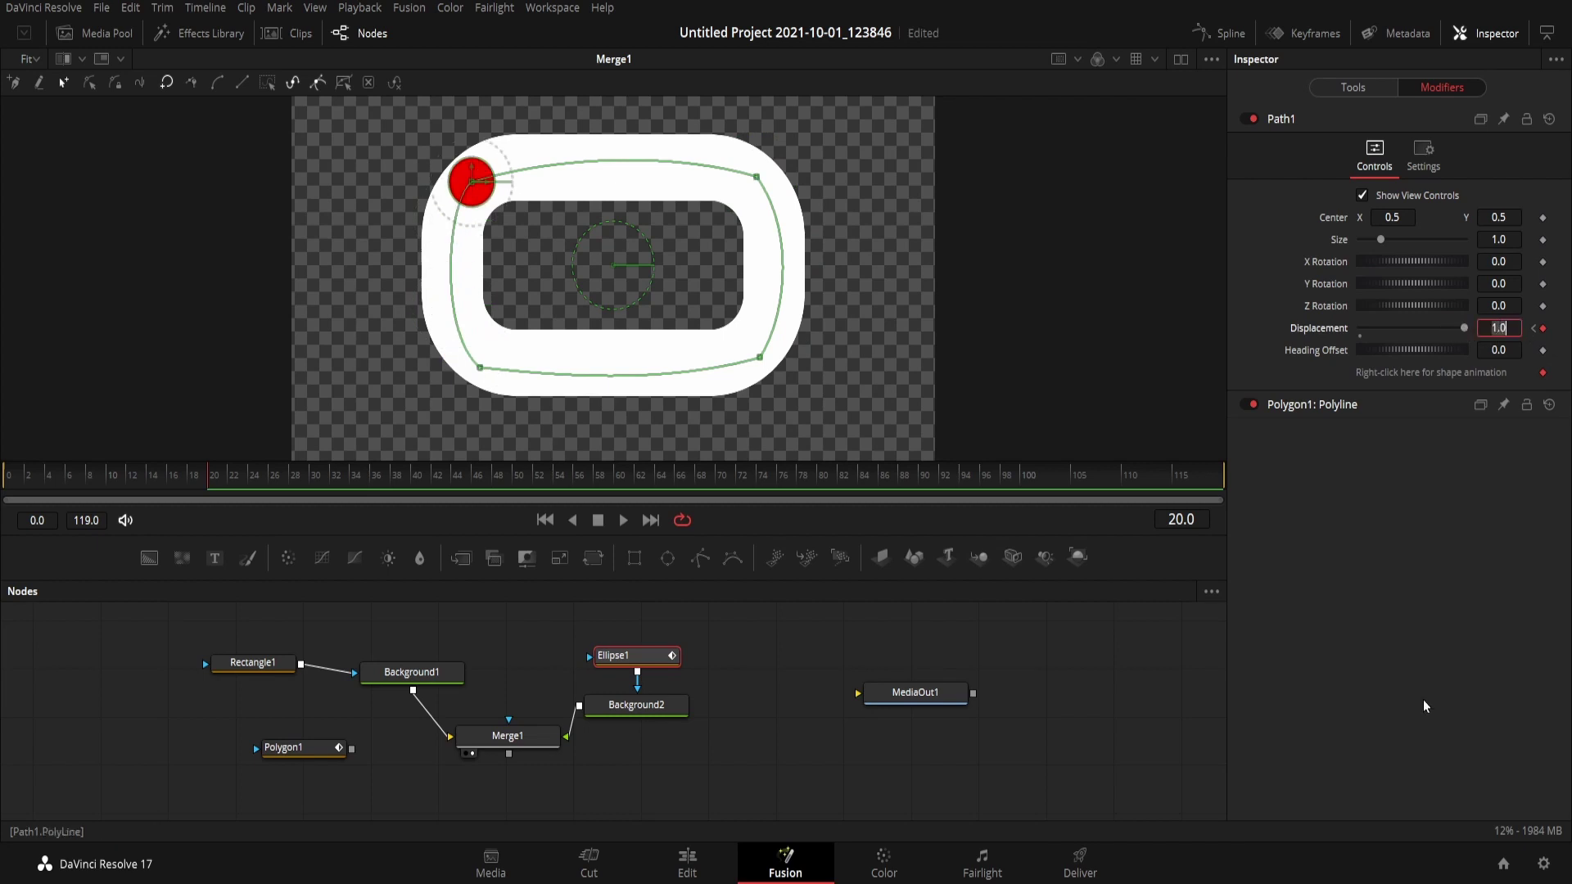
key(BackSpace)
text(25)
key(Tab)
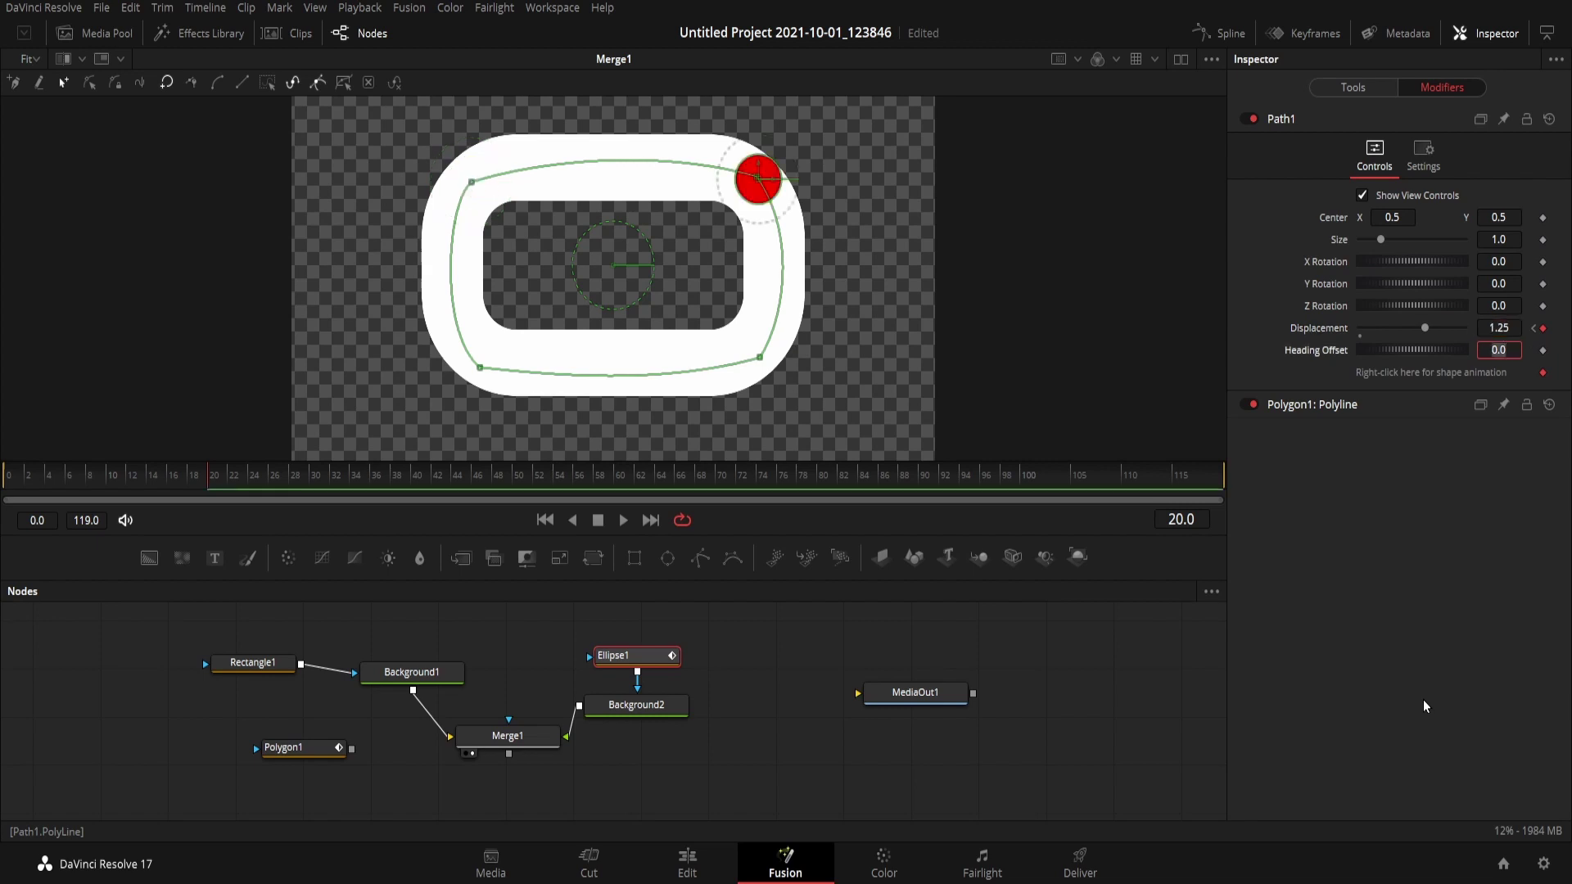
scroll(747, 204, up, 5)
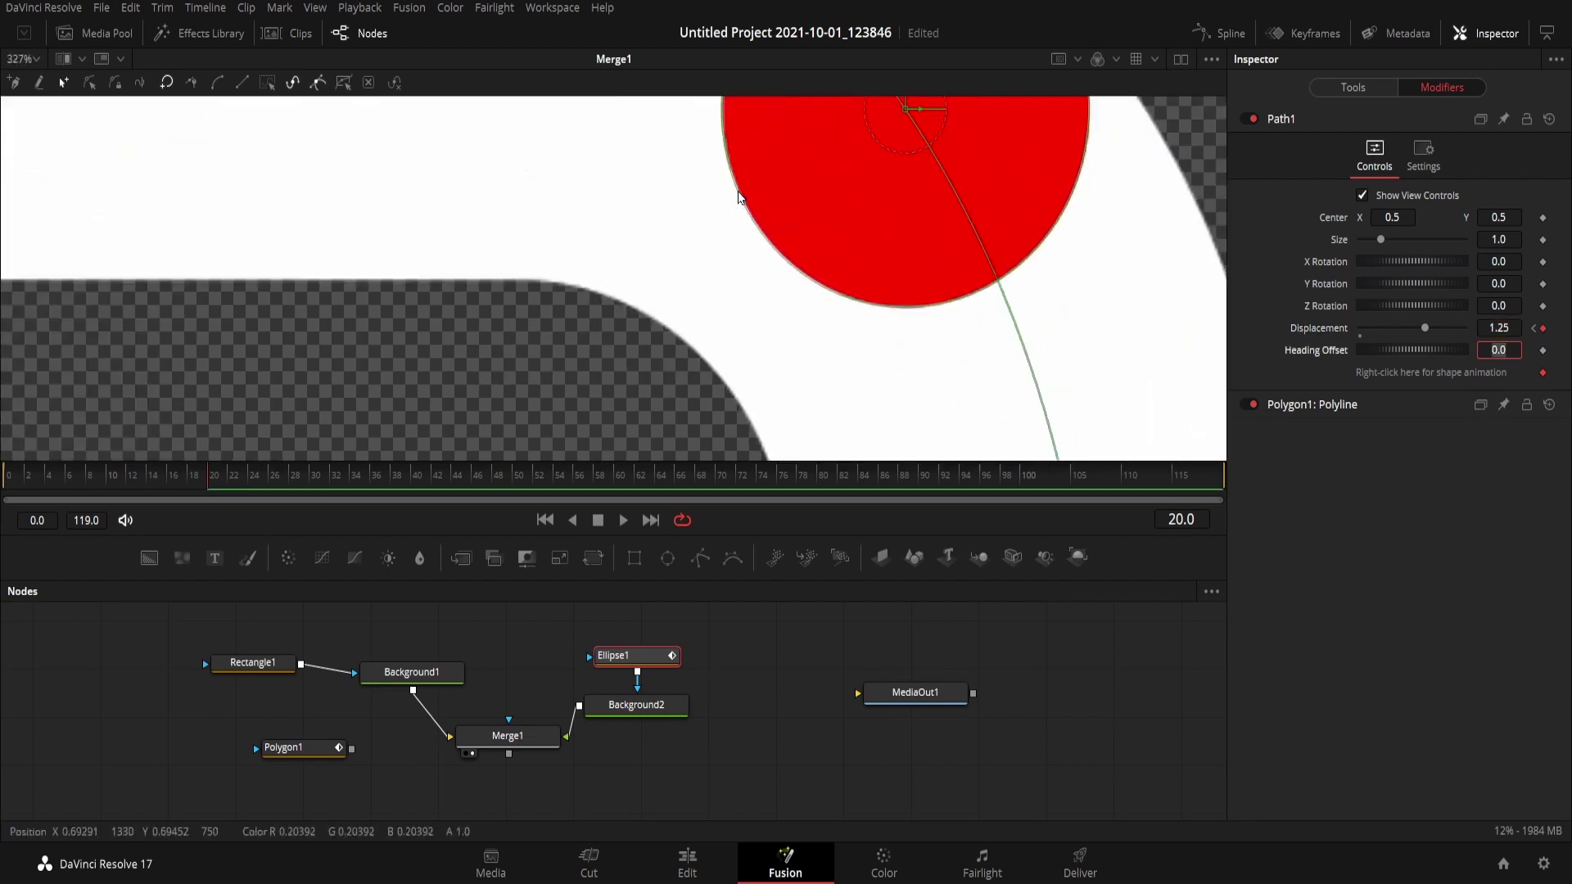
scroll(861, 196, down, 2)
scroll(861, 120, up, 2)
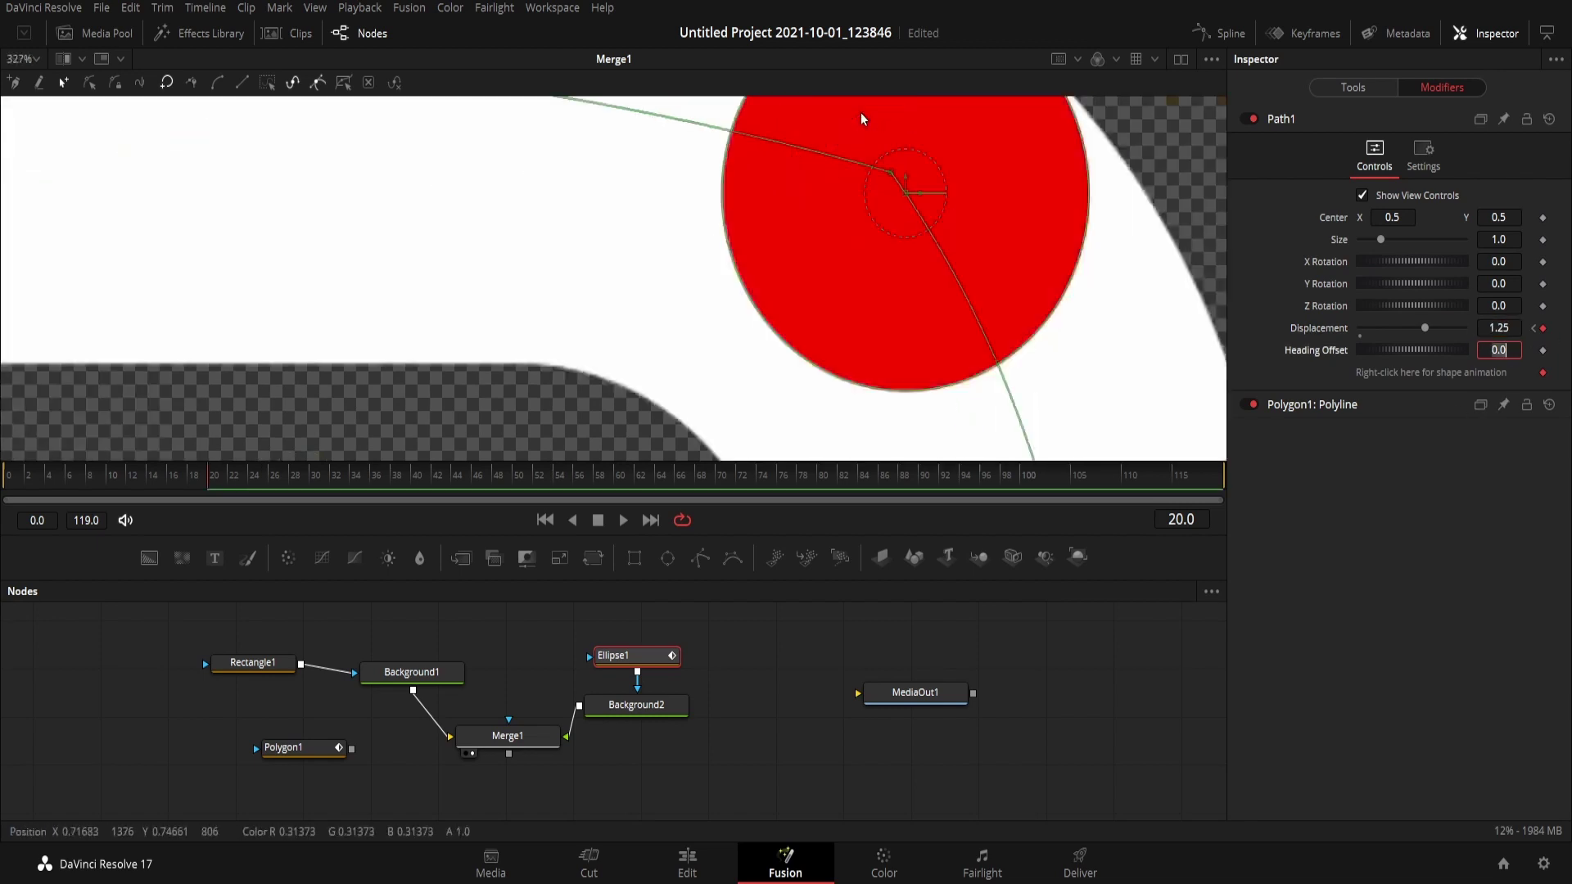
scroll(862, 111, up, 2)
click(1512, 328)
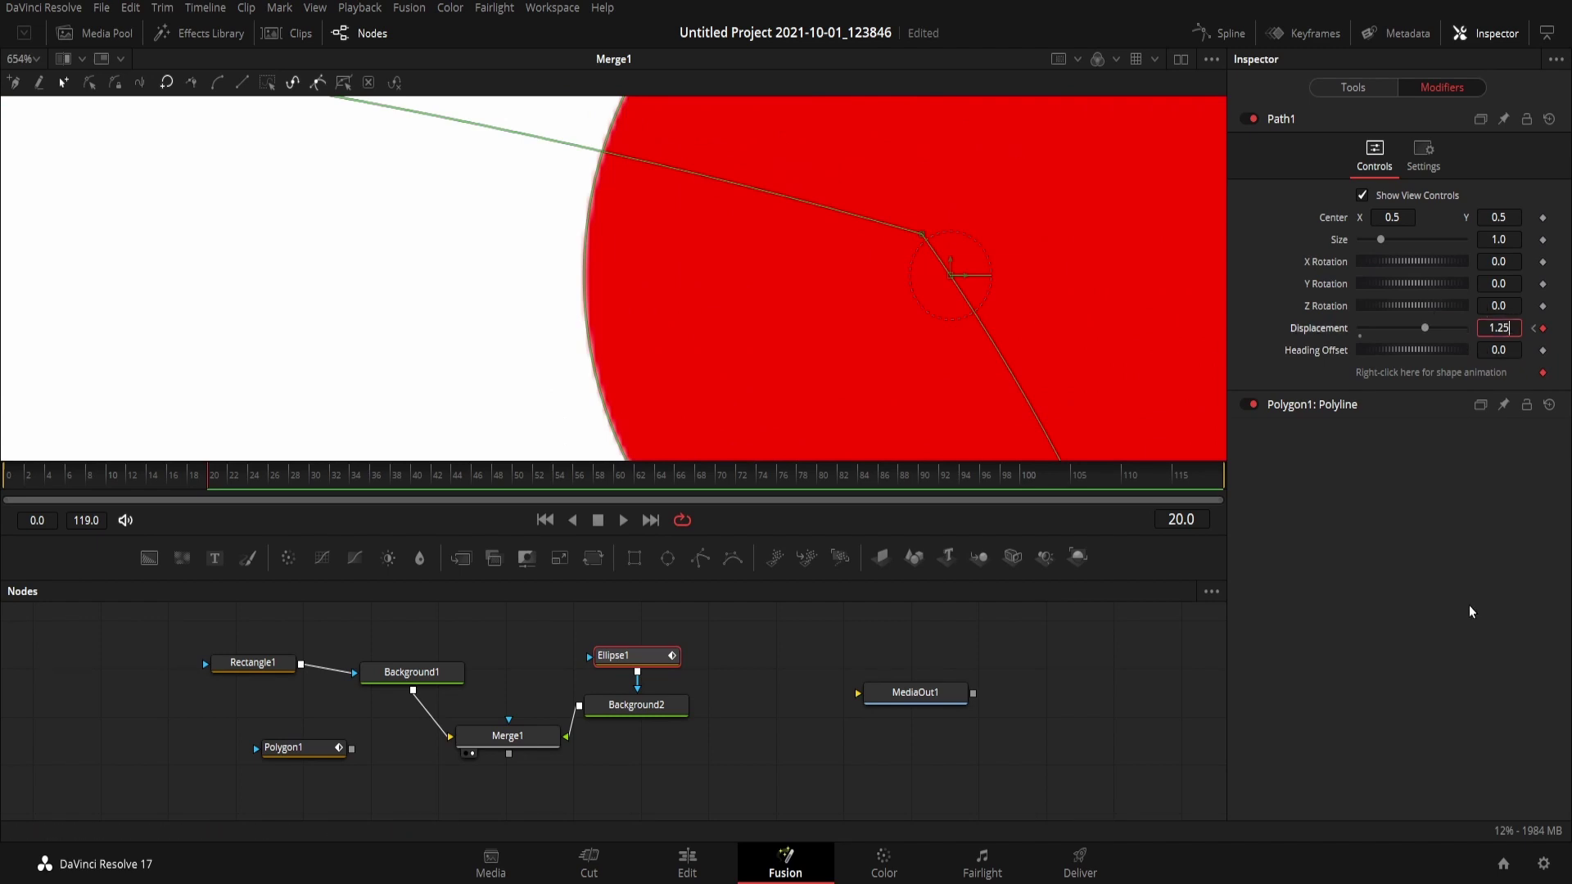
text(4)
text(62)
key(Tab)
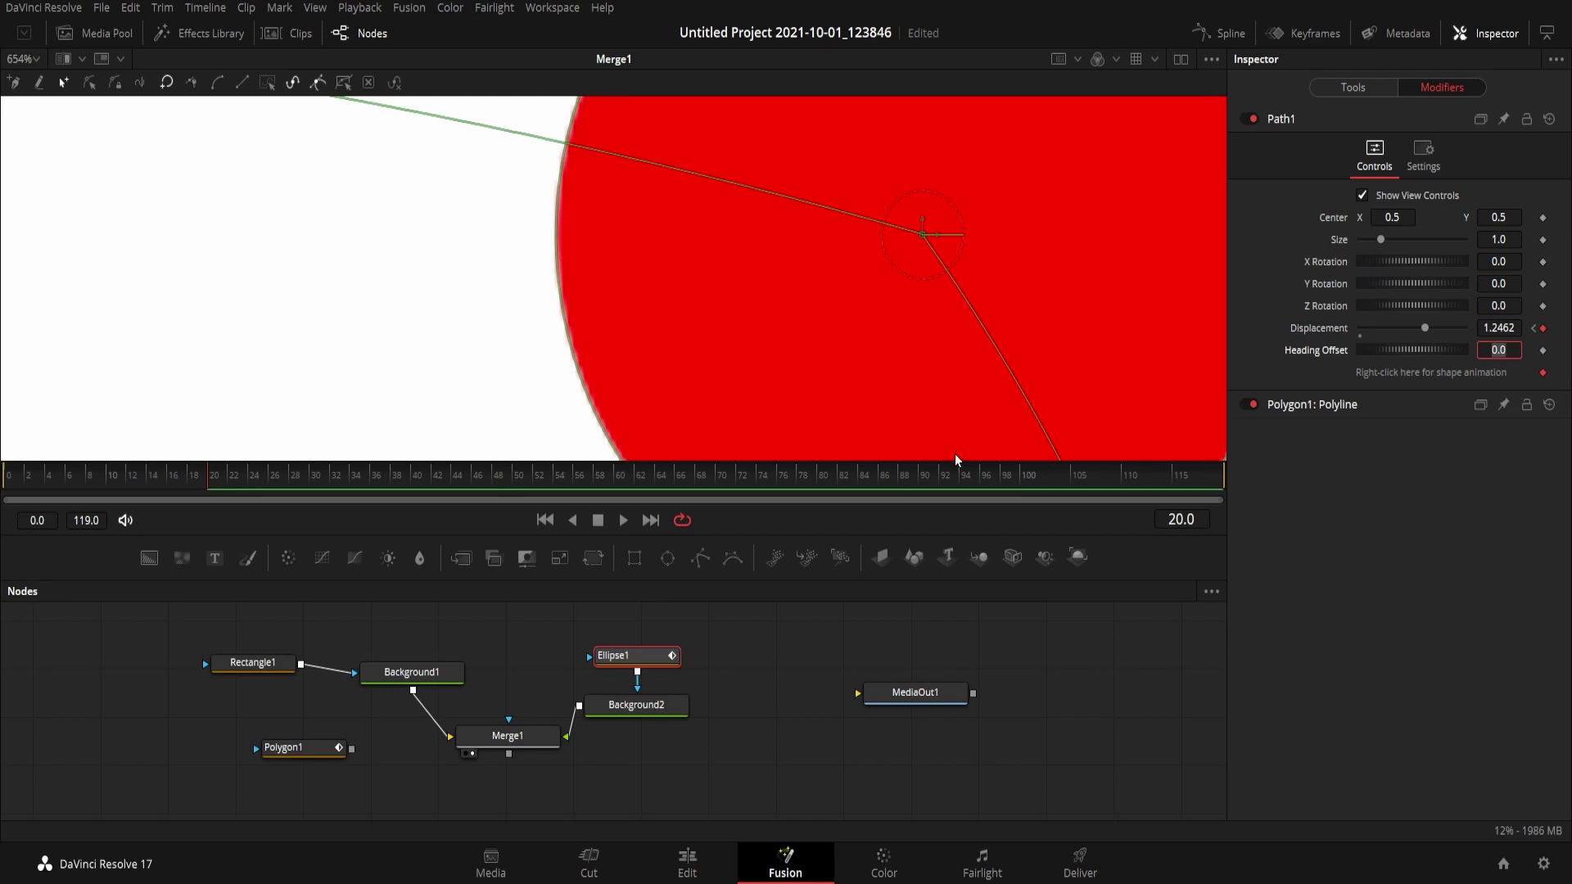
Return to frame 0 and fit the whole frame in the viewer
click(1507, 515)
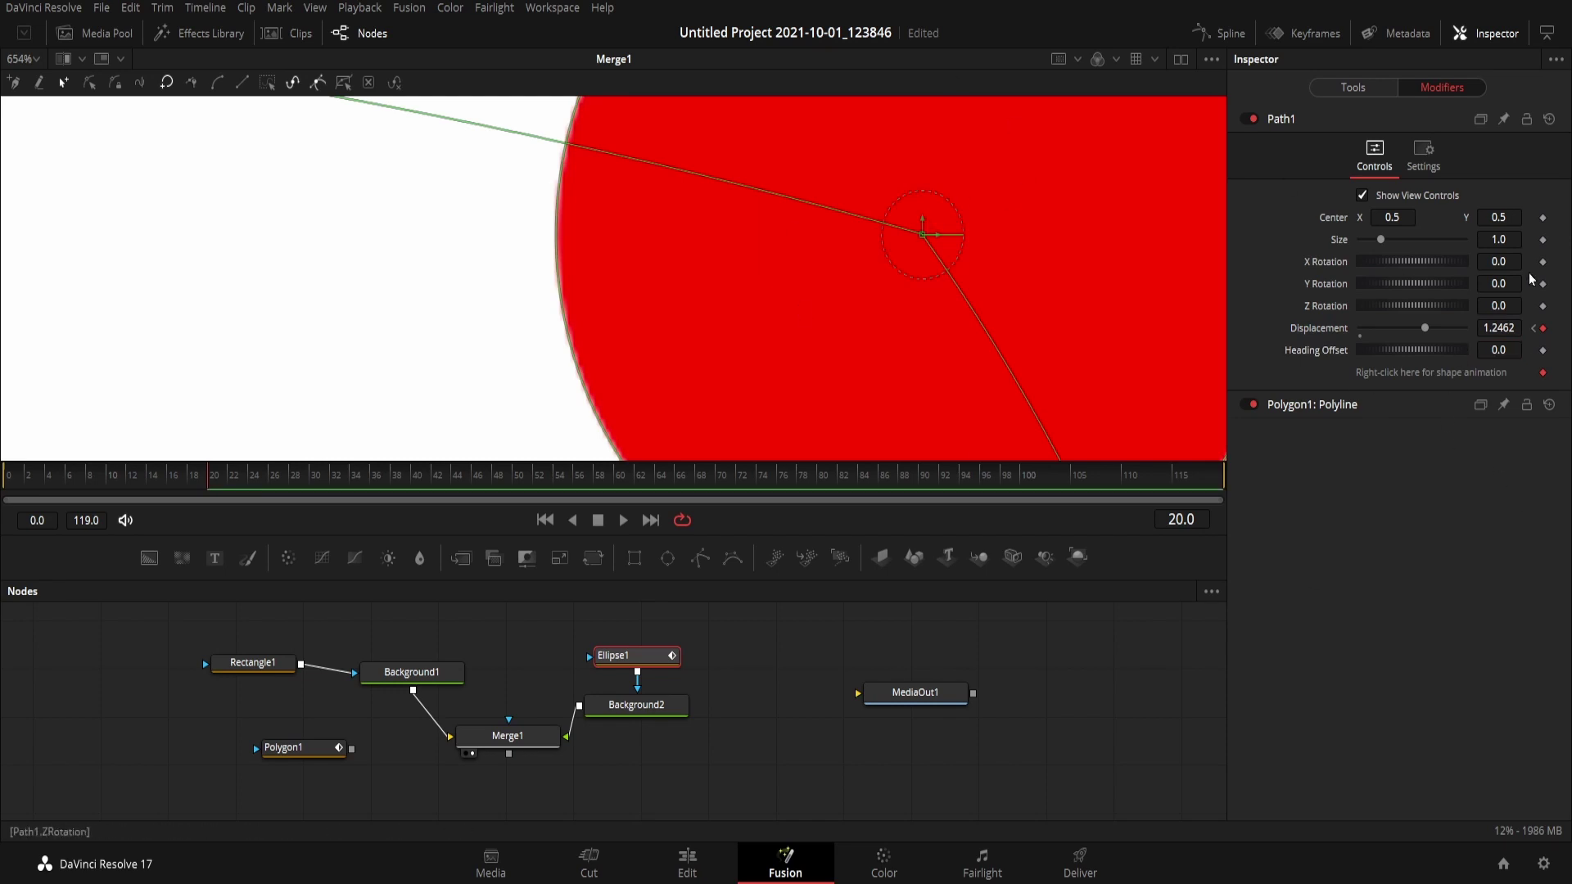
click(545, 520)
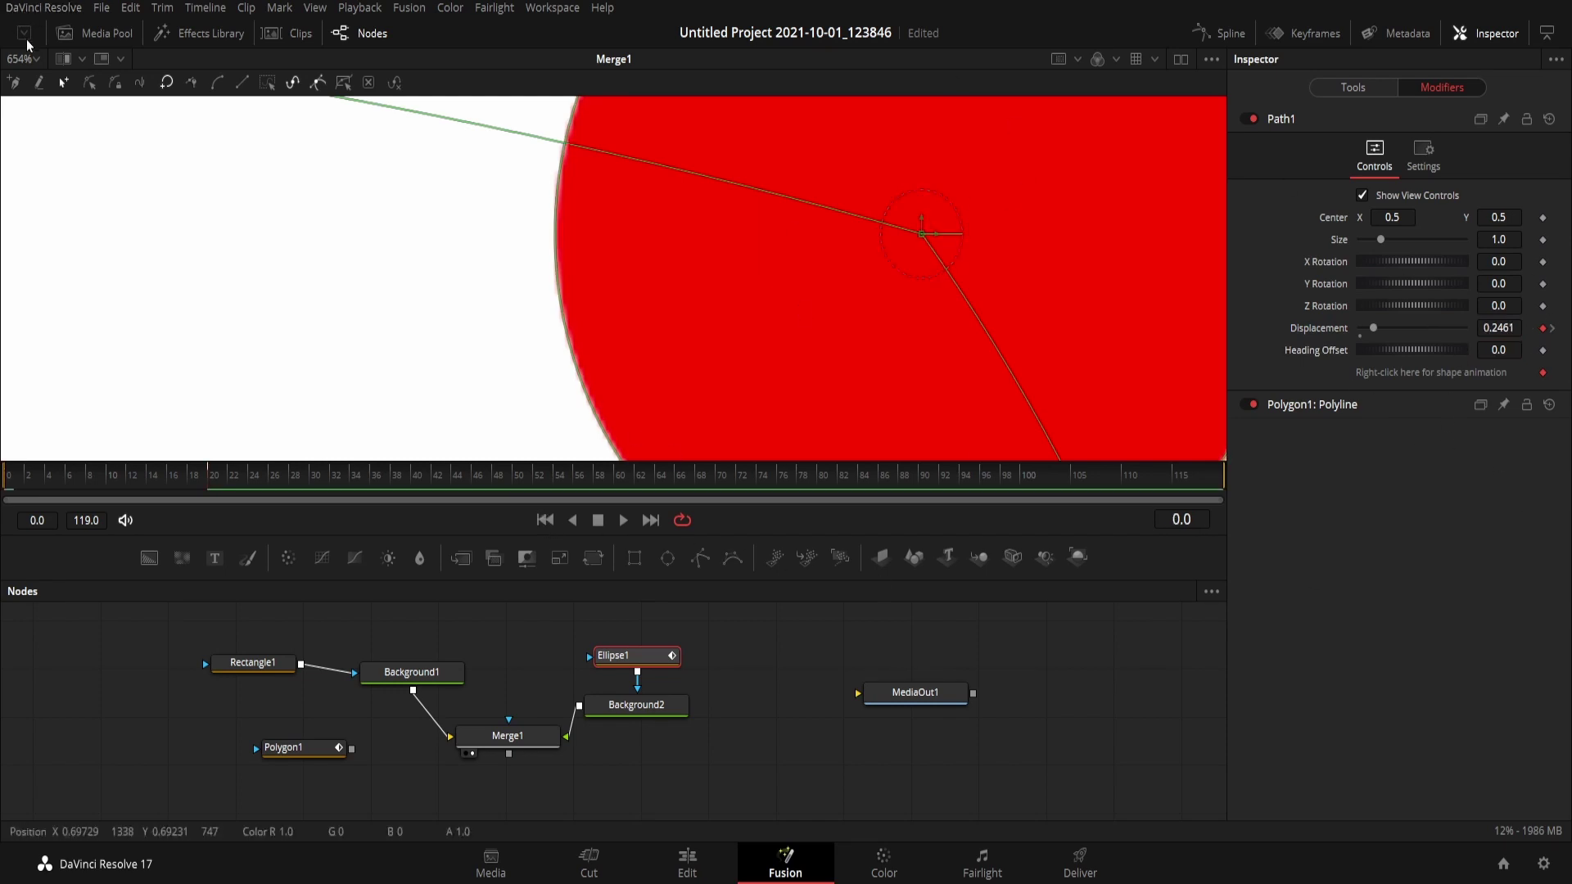
click(36, 59)
click(24, 114)
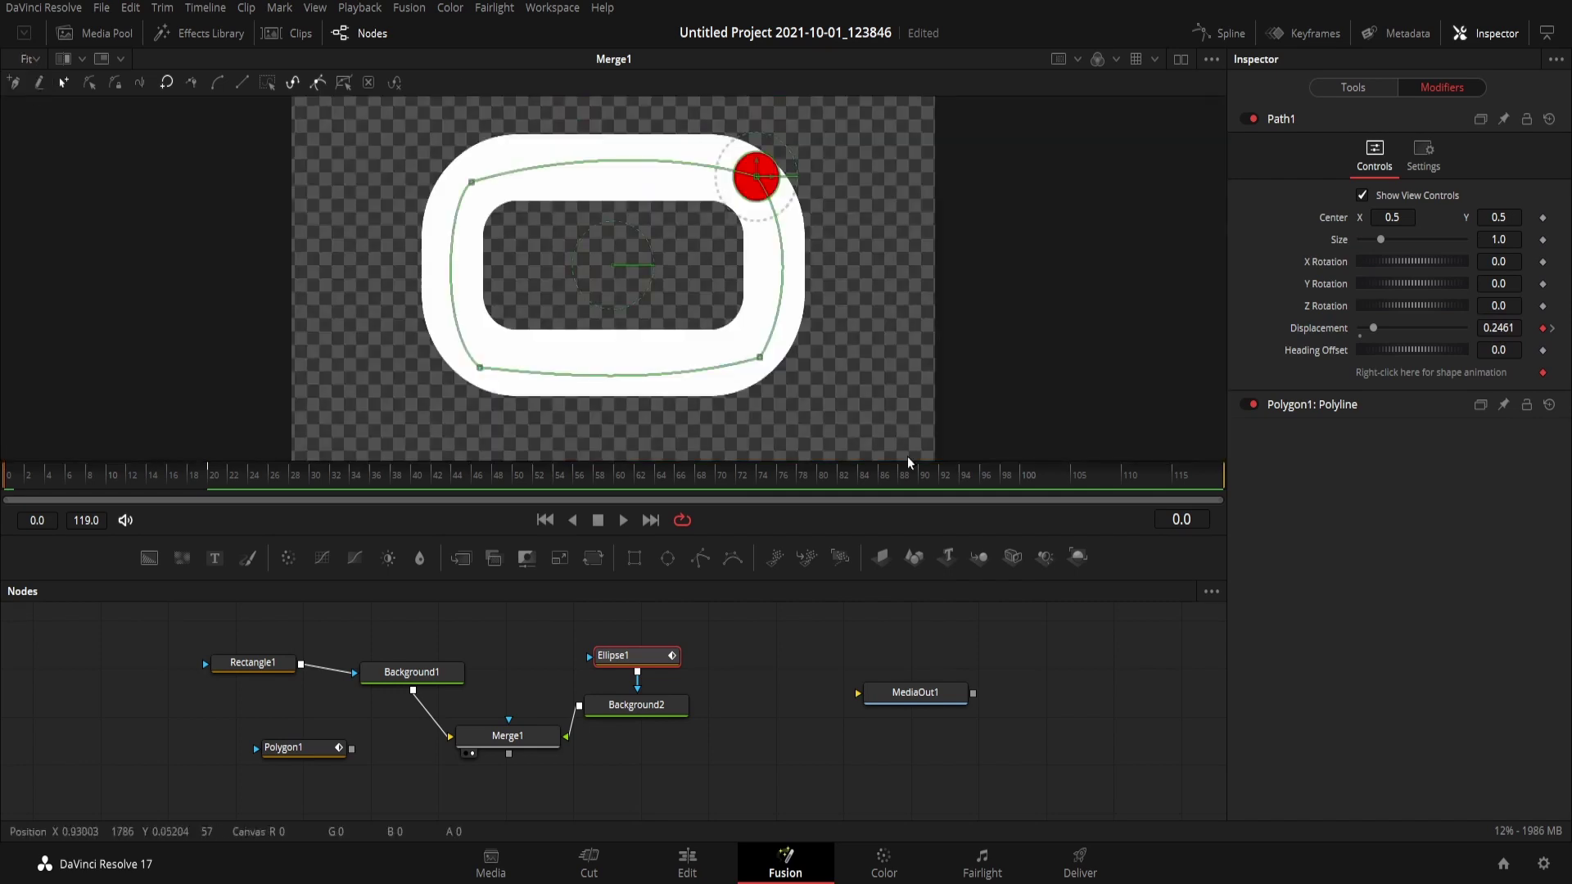
Play back the dot's lap around the ring from frame 0, then select the Polygon1 node
click(621, 522)
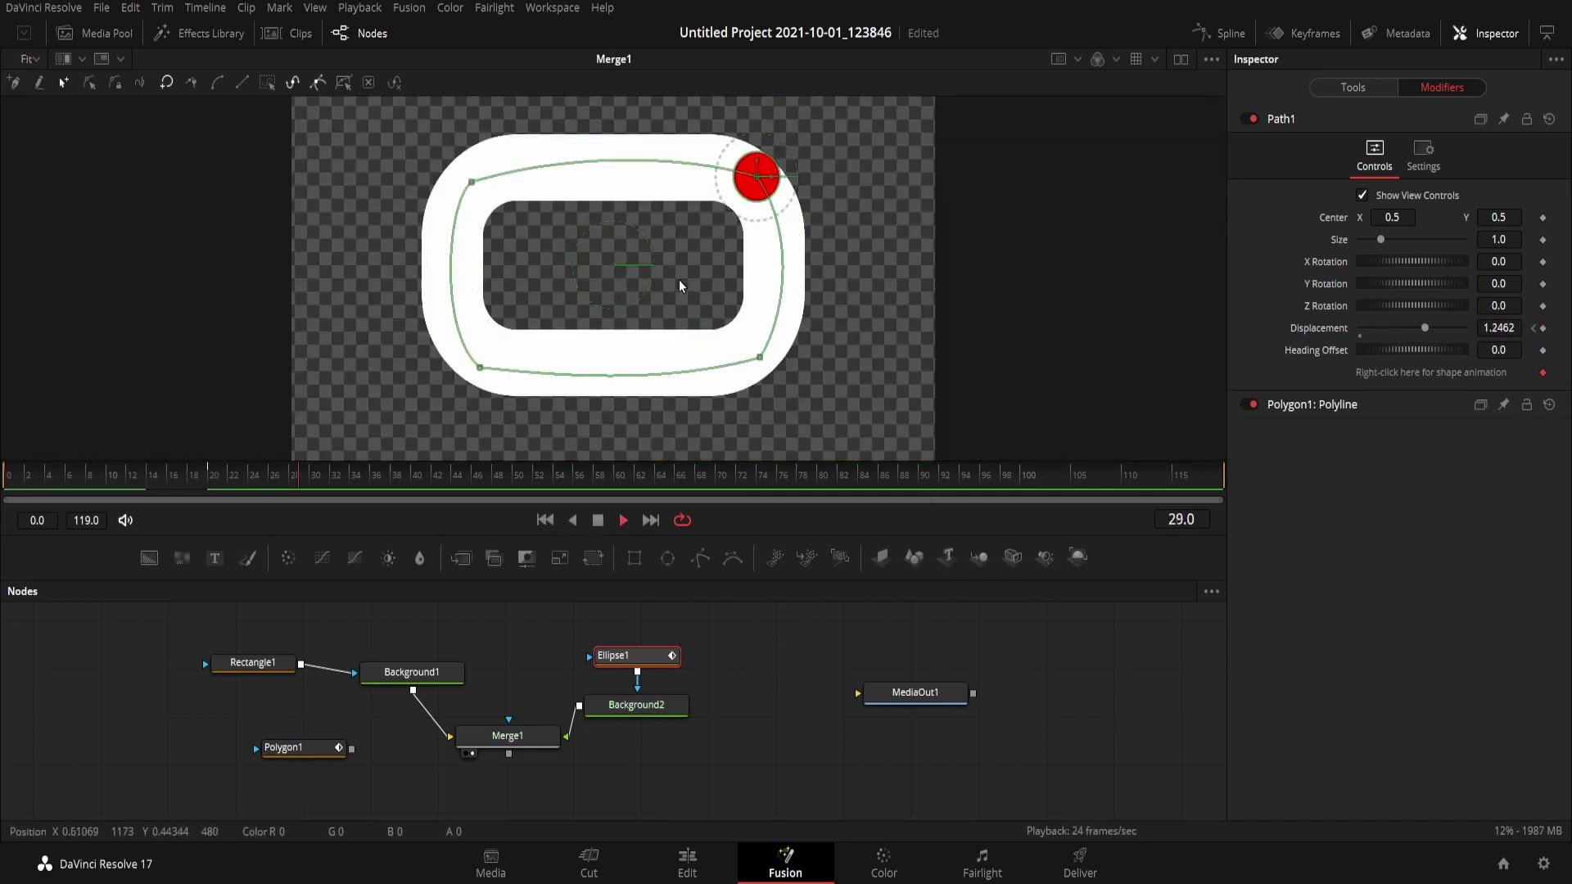
click(546, 520)
click(598, 522)
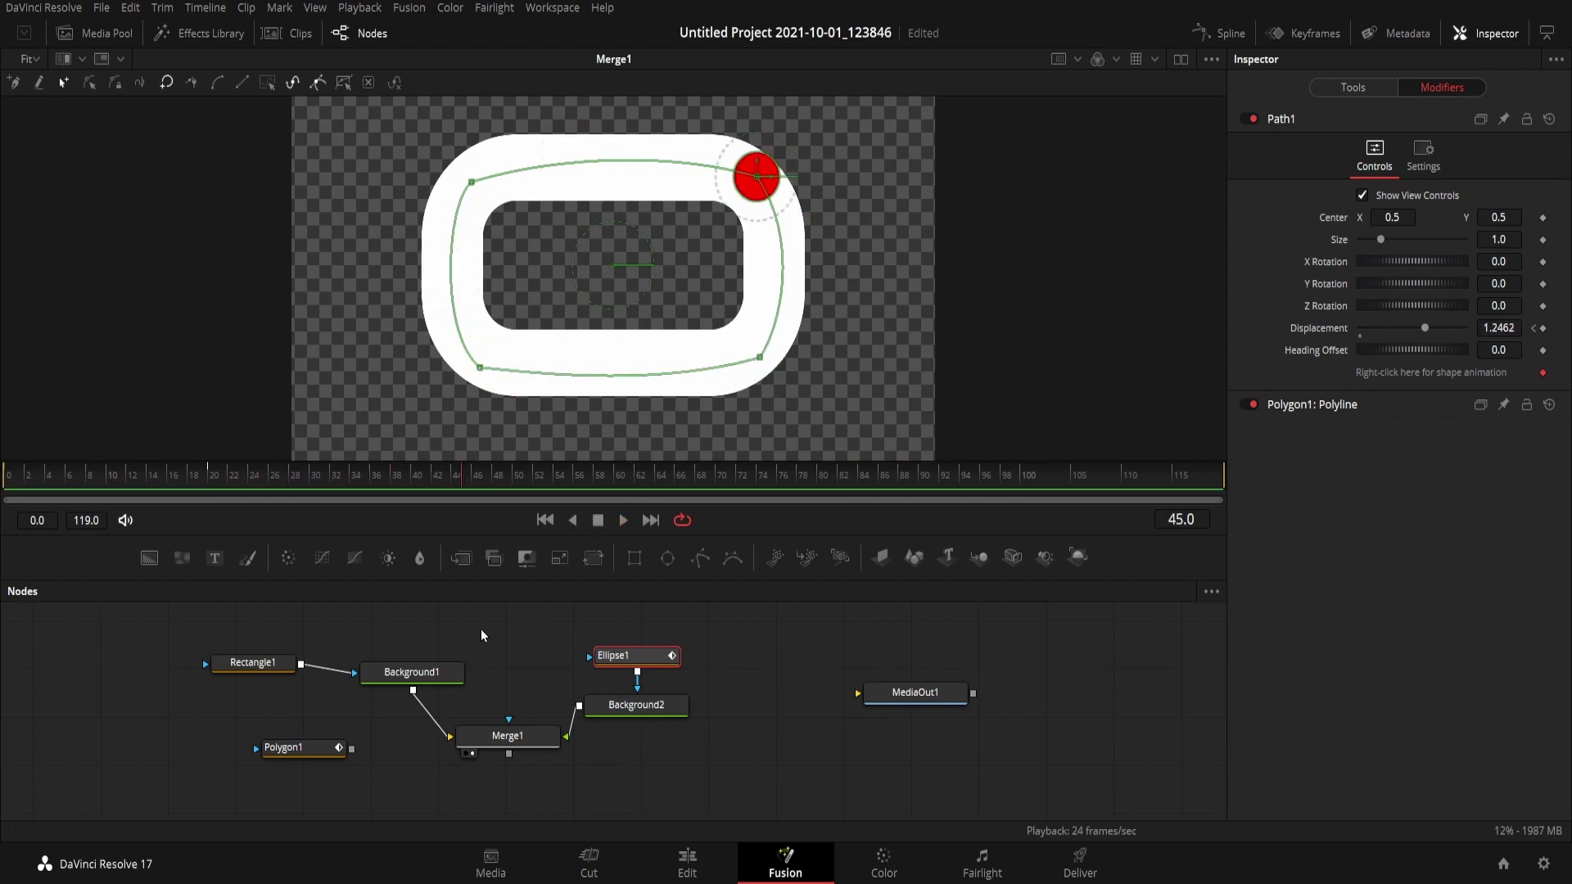
click(545, 521)
key(space)
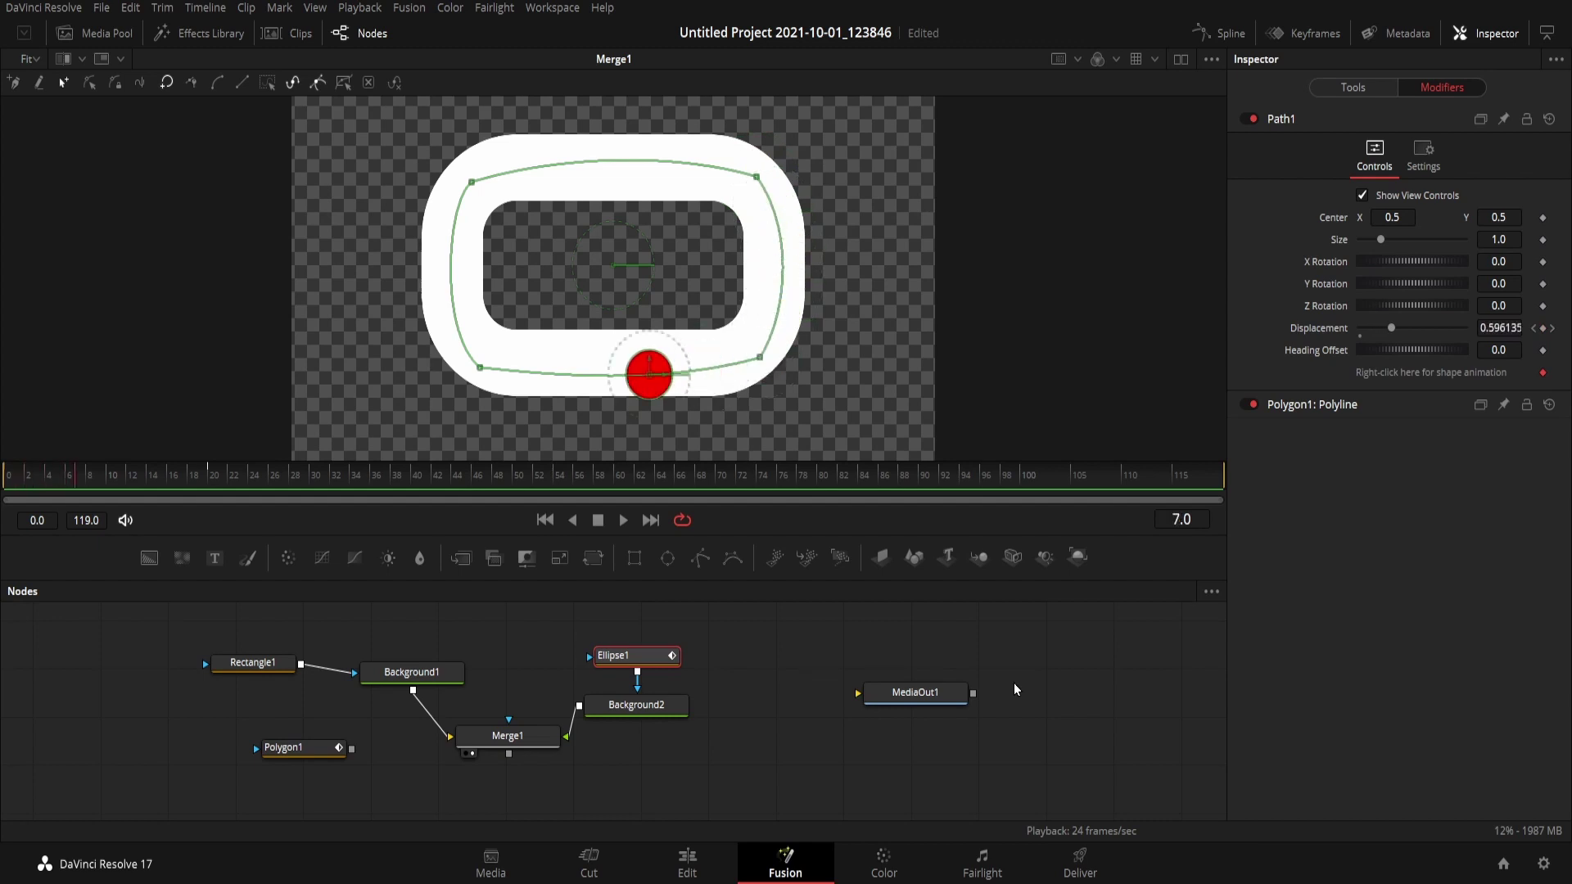
key(Left)
key(Left)
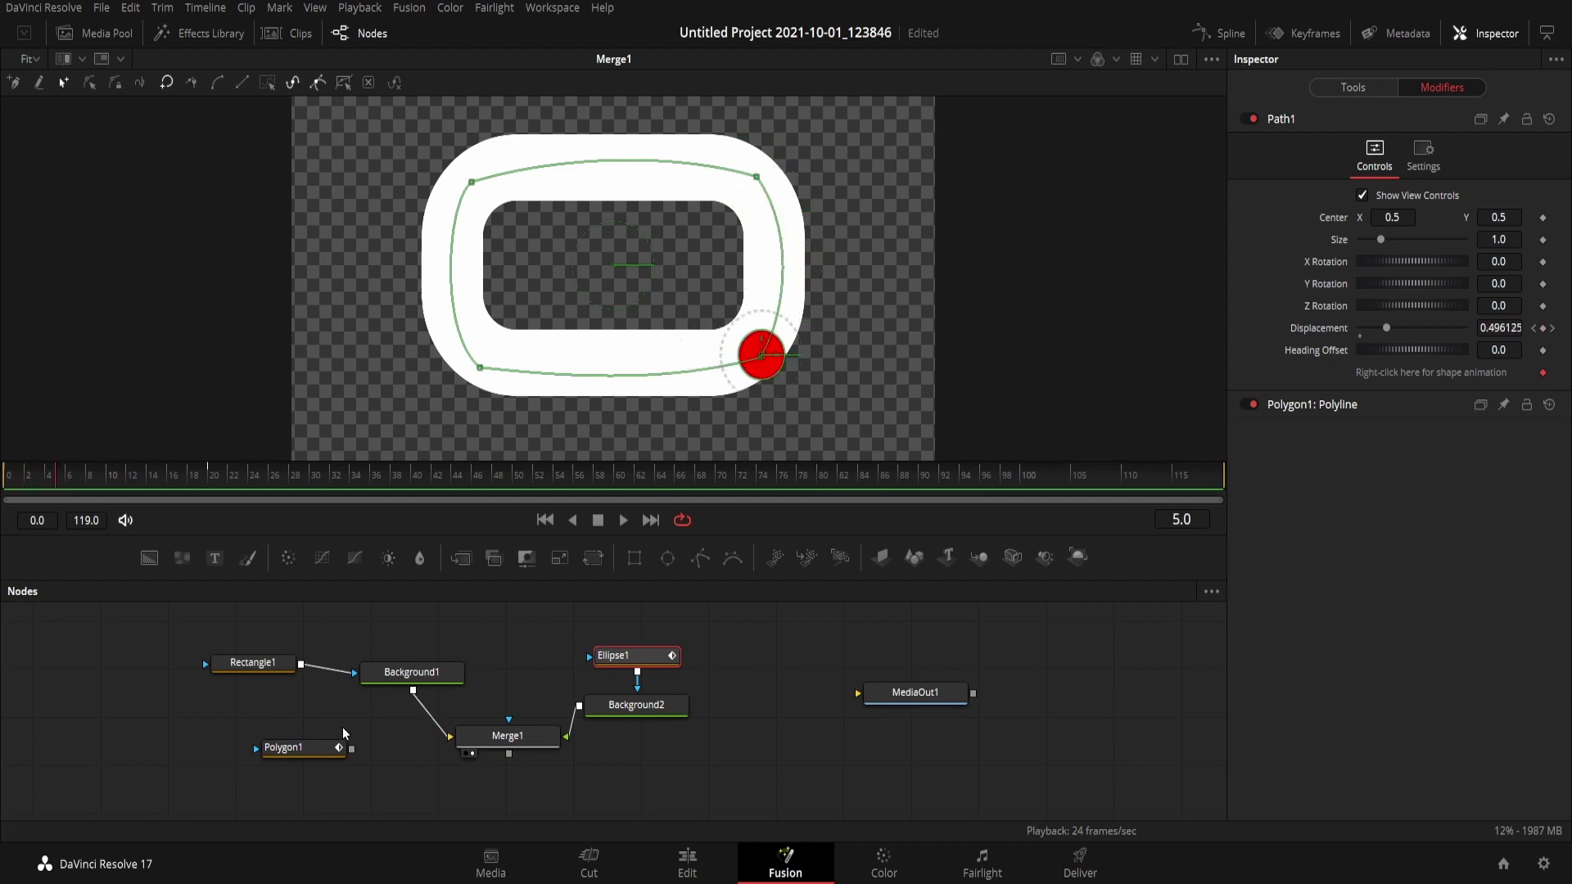
click(323, 750)
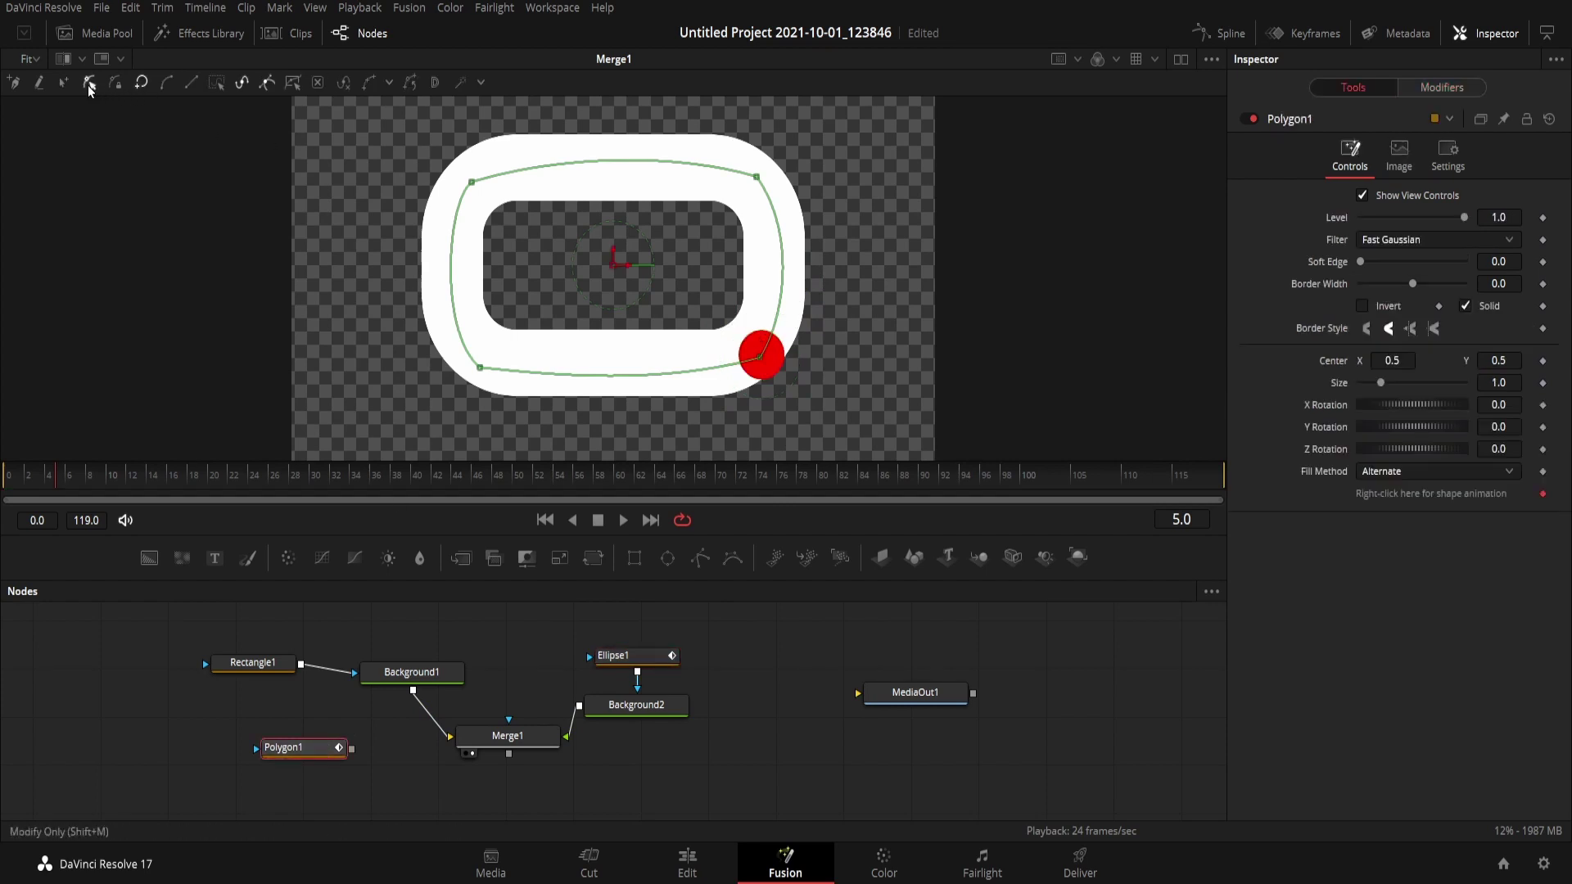
Shift all Polygon1 path points together slightly up and left
drag(402, 136, 909, 384)
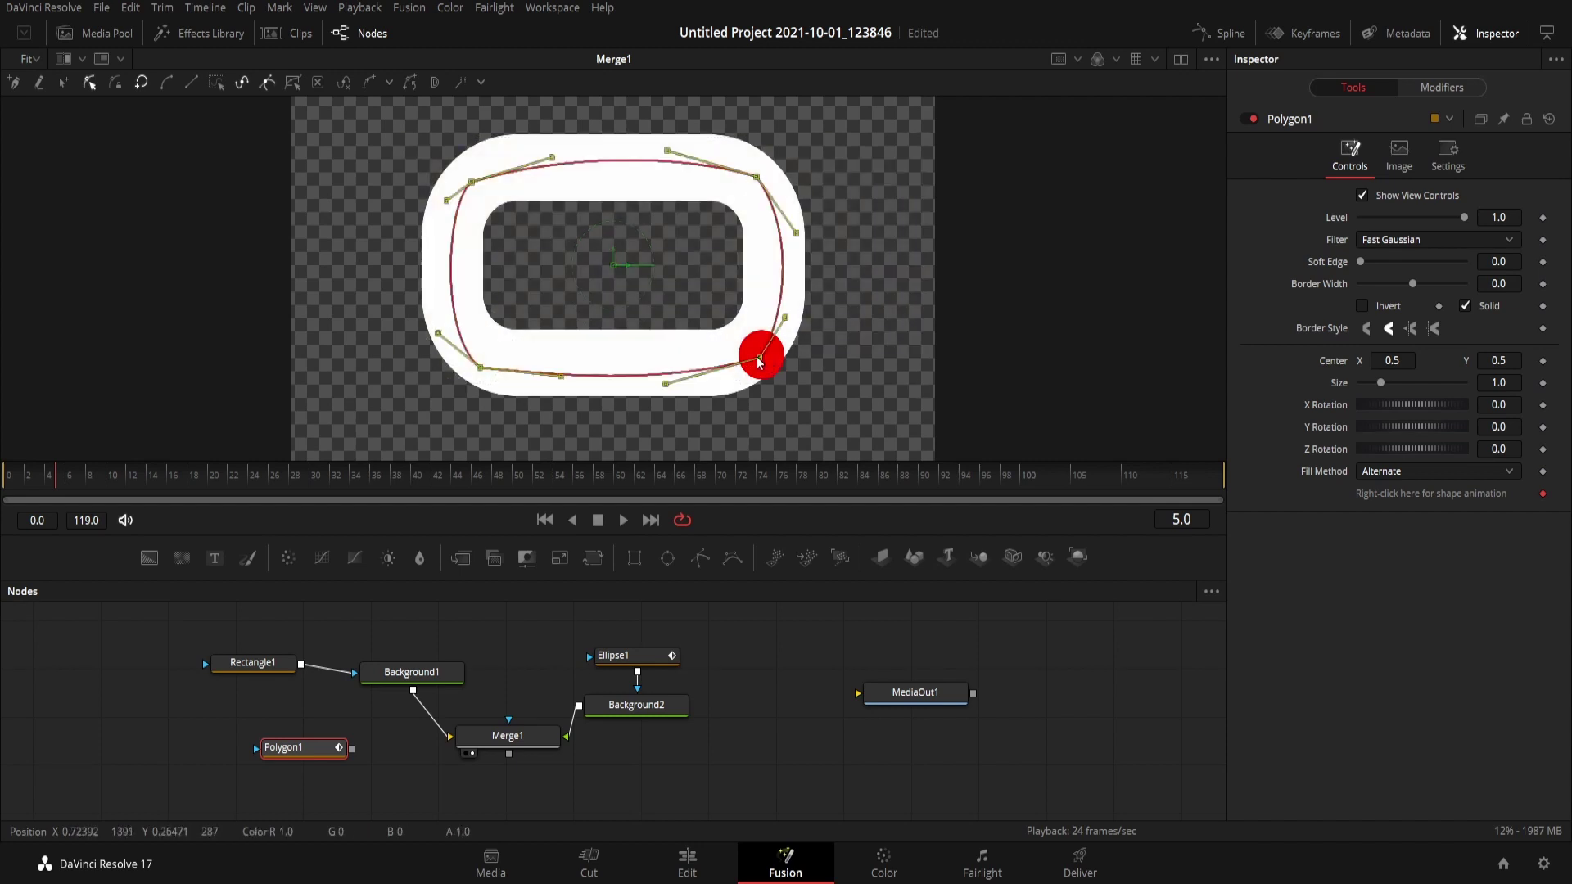
drag(760, 363, 751, 354)
key(Escape)
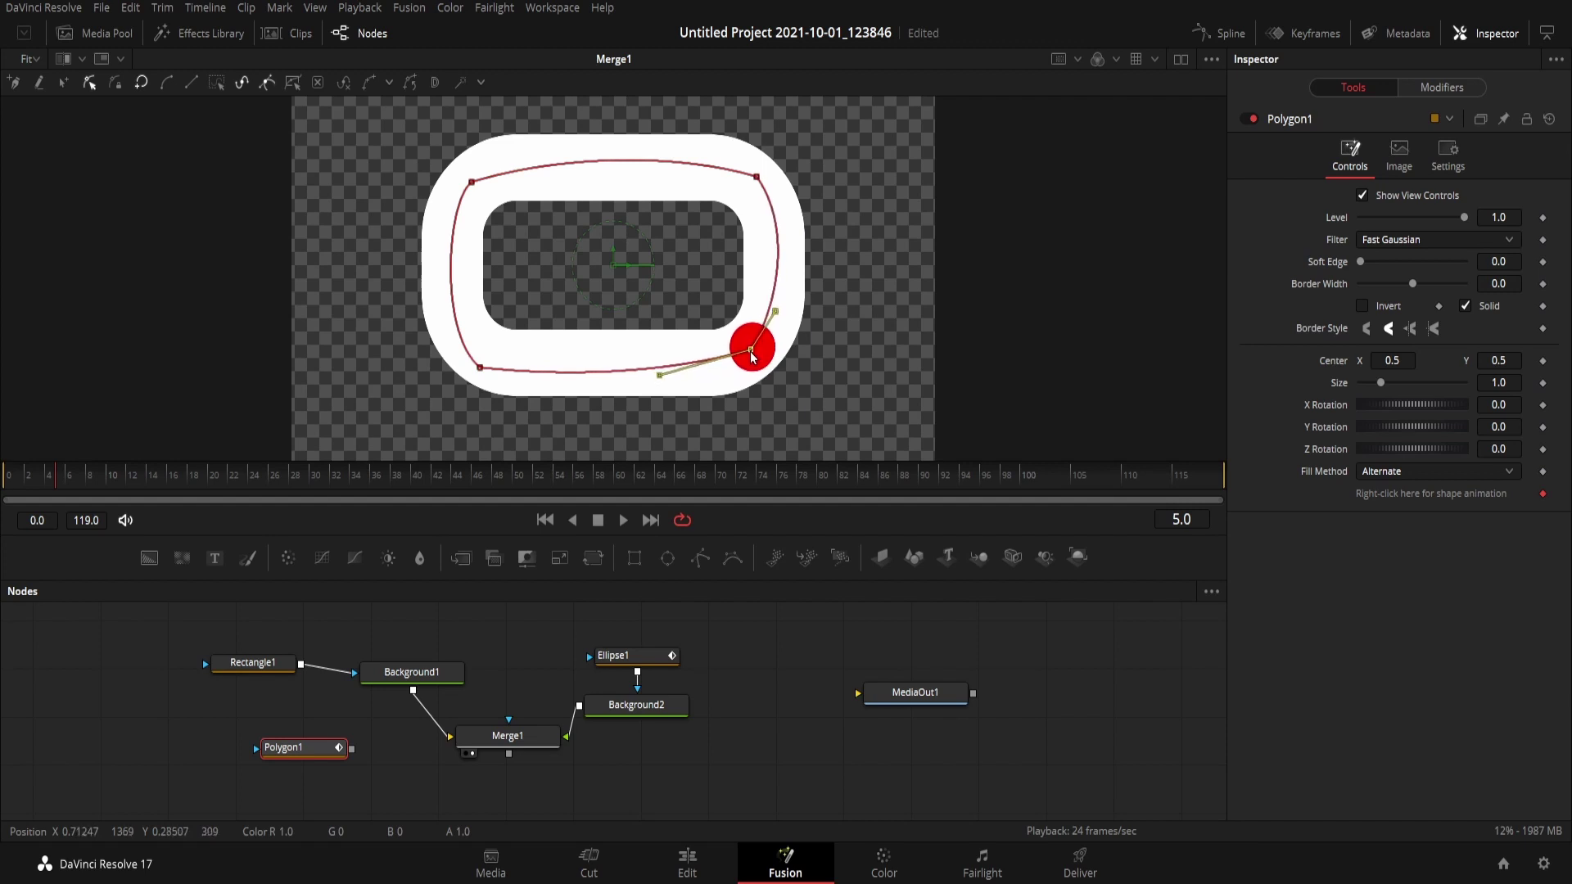
Adjust the upper-right, lower-left and upper-left points so the path centres on the ring
click(757, 178)
drag(758, 182, 749, 183)
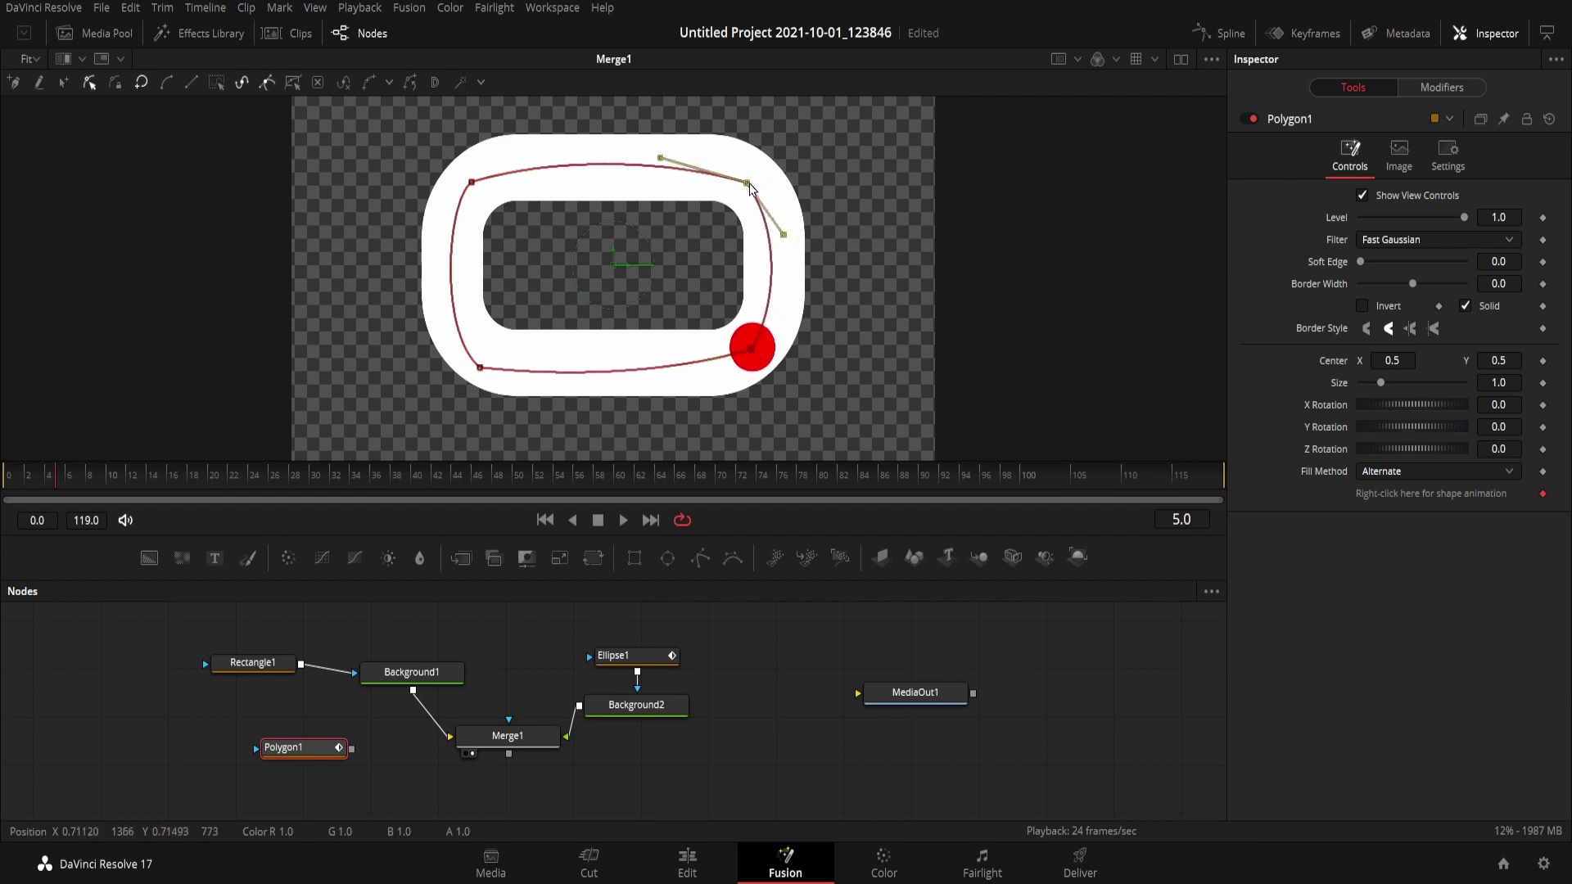
click(481, 369)
drag(481, 375, 483, 370)
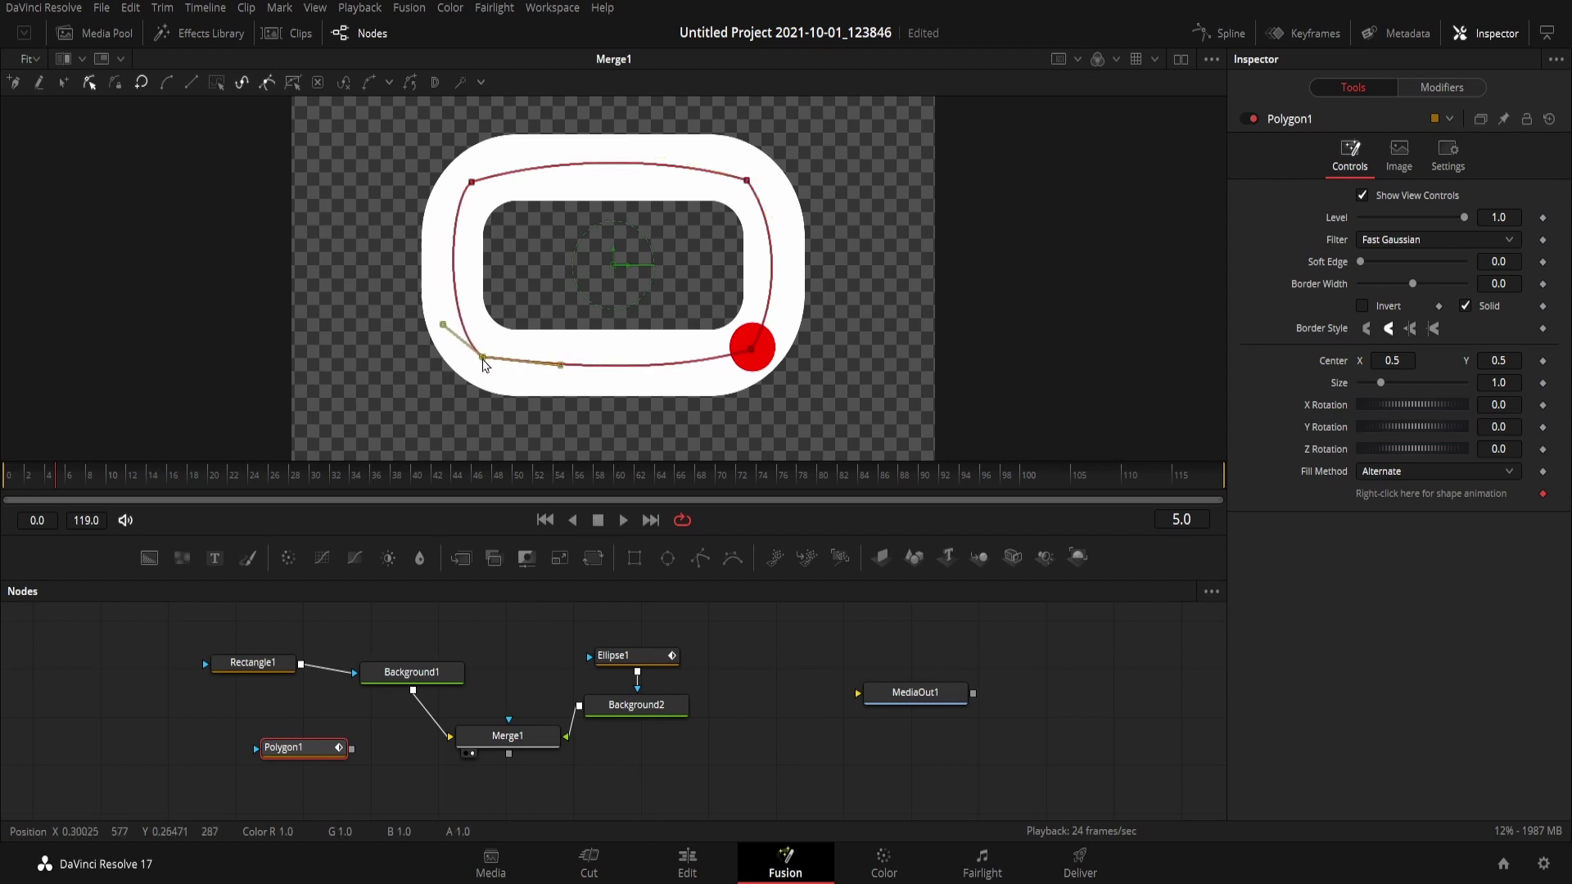
click(473, 183)
drag(473, 183, 475, 182)
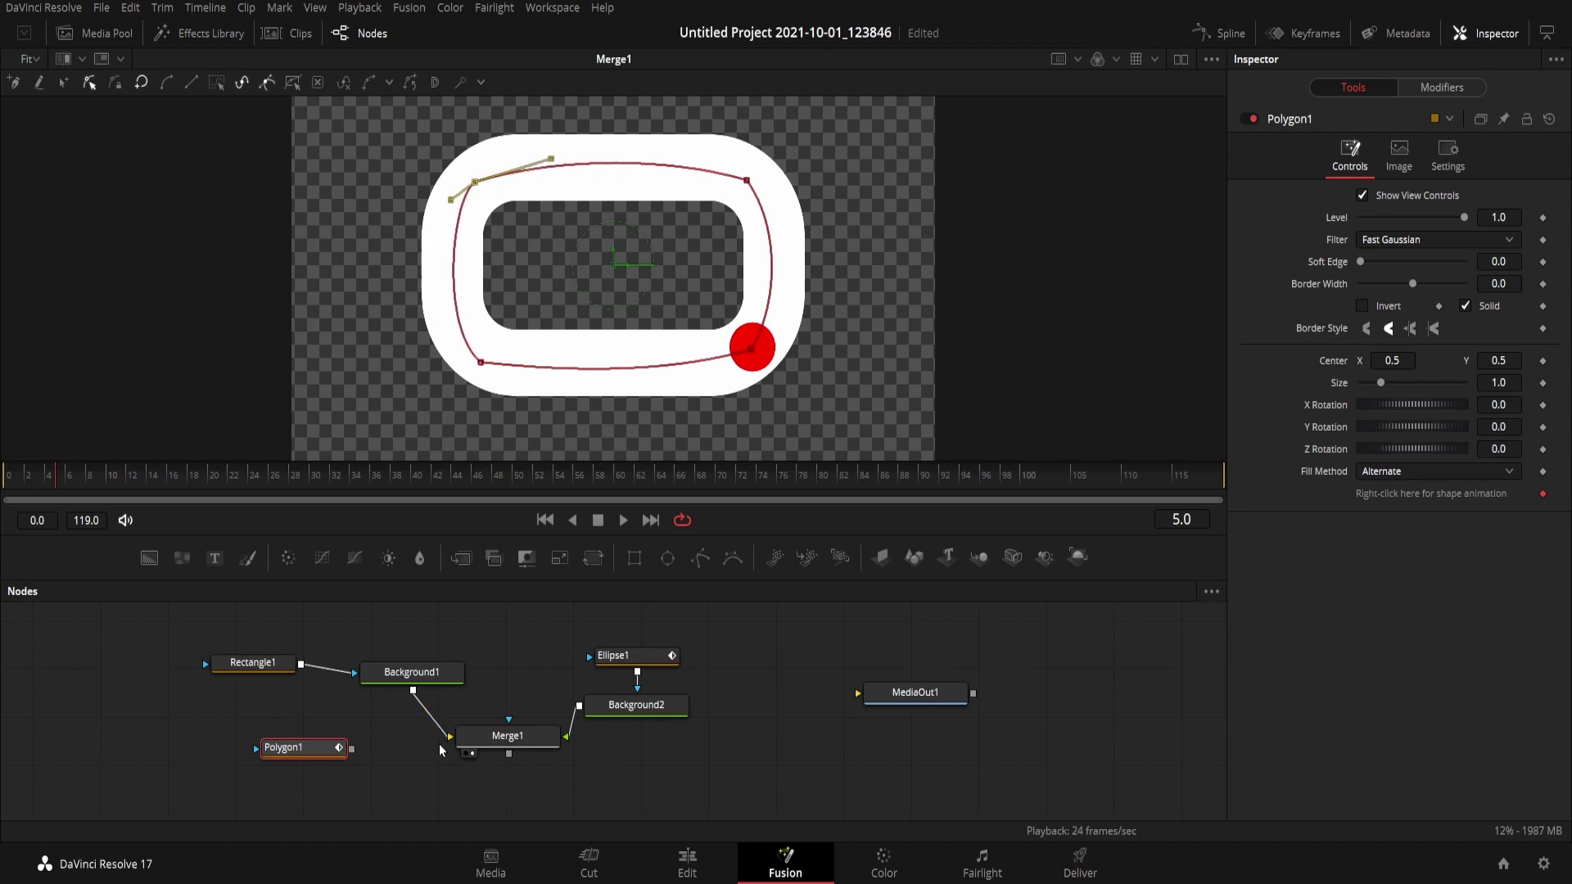
click(798, 613)
key(Right)
key(Right)
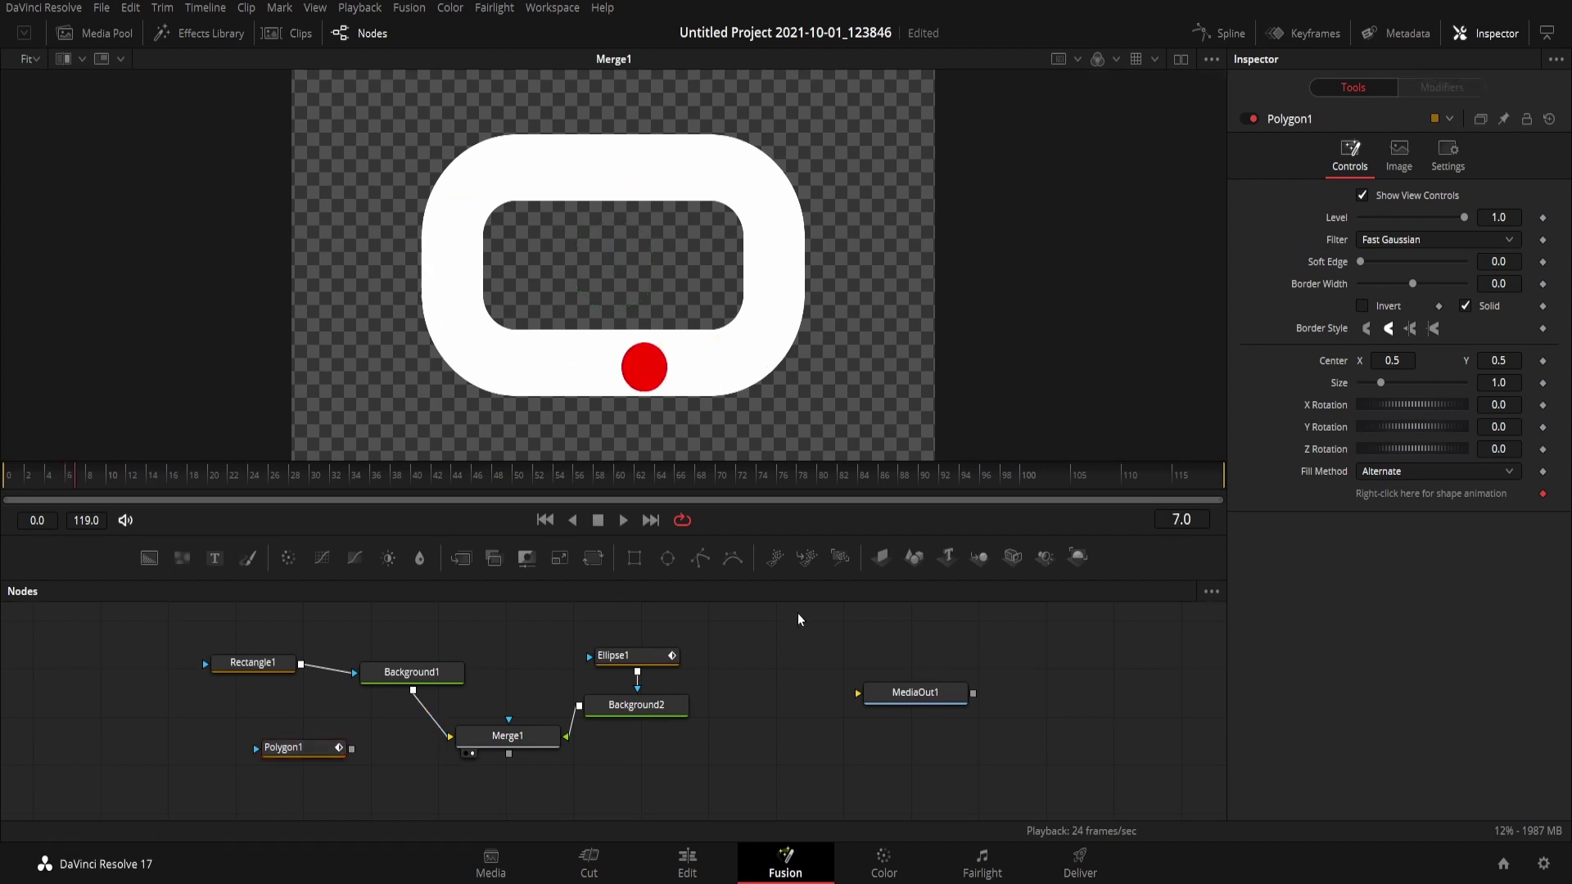
key(Right)
key(Right)
key(Right)
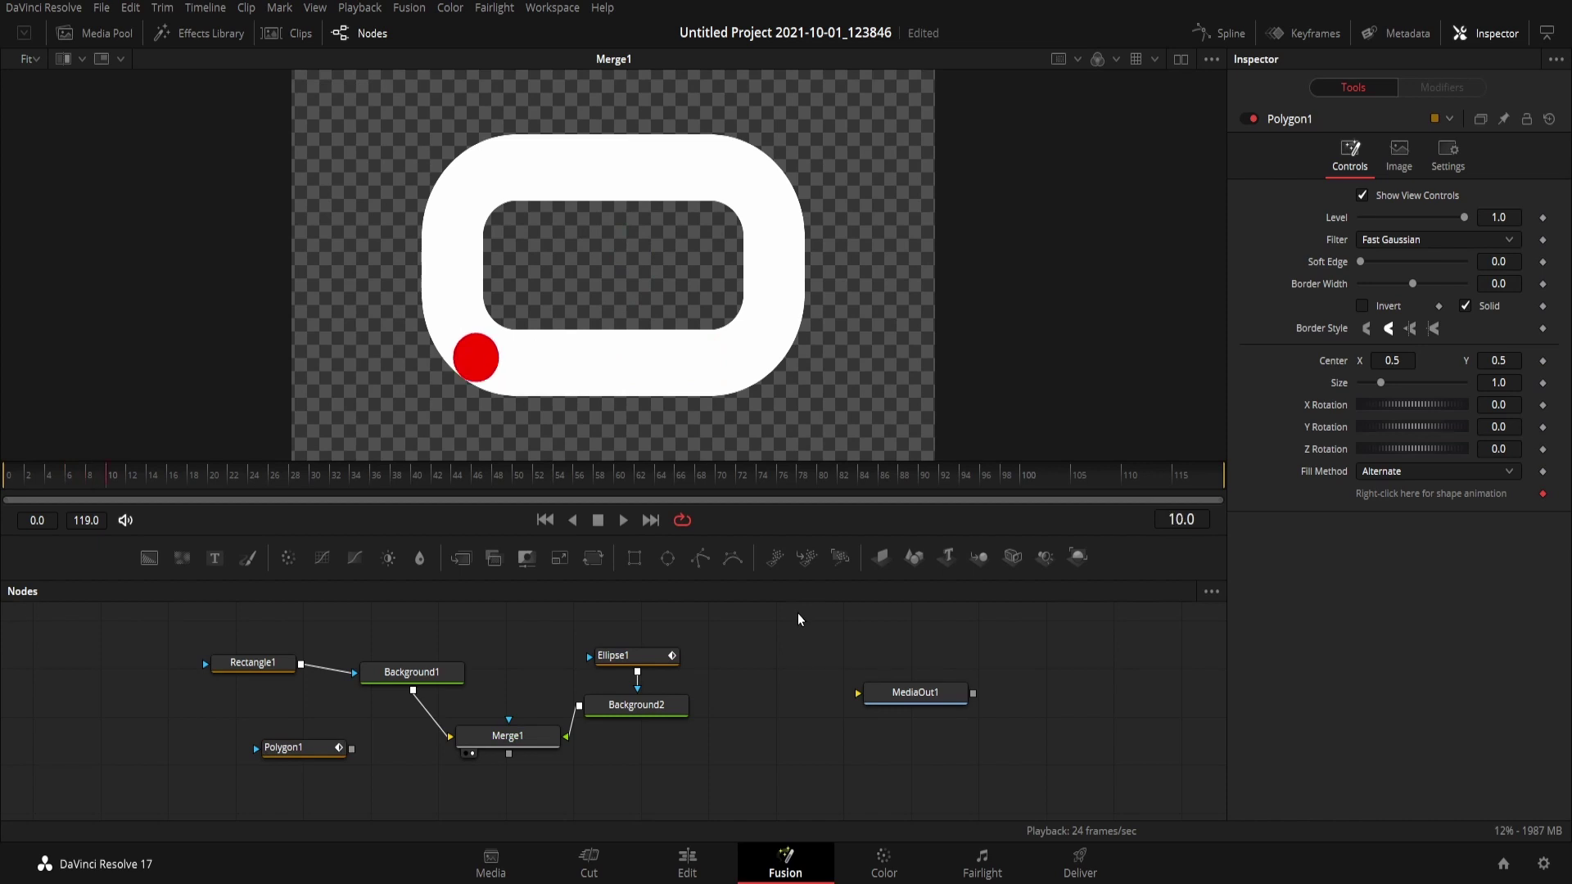
key(Right)
key(Right)
key(Left)
key(Left)
key(Right)
key(Right)
key(Right)
key(Right)
key(Right)
key(Right)
key(Right)
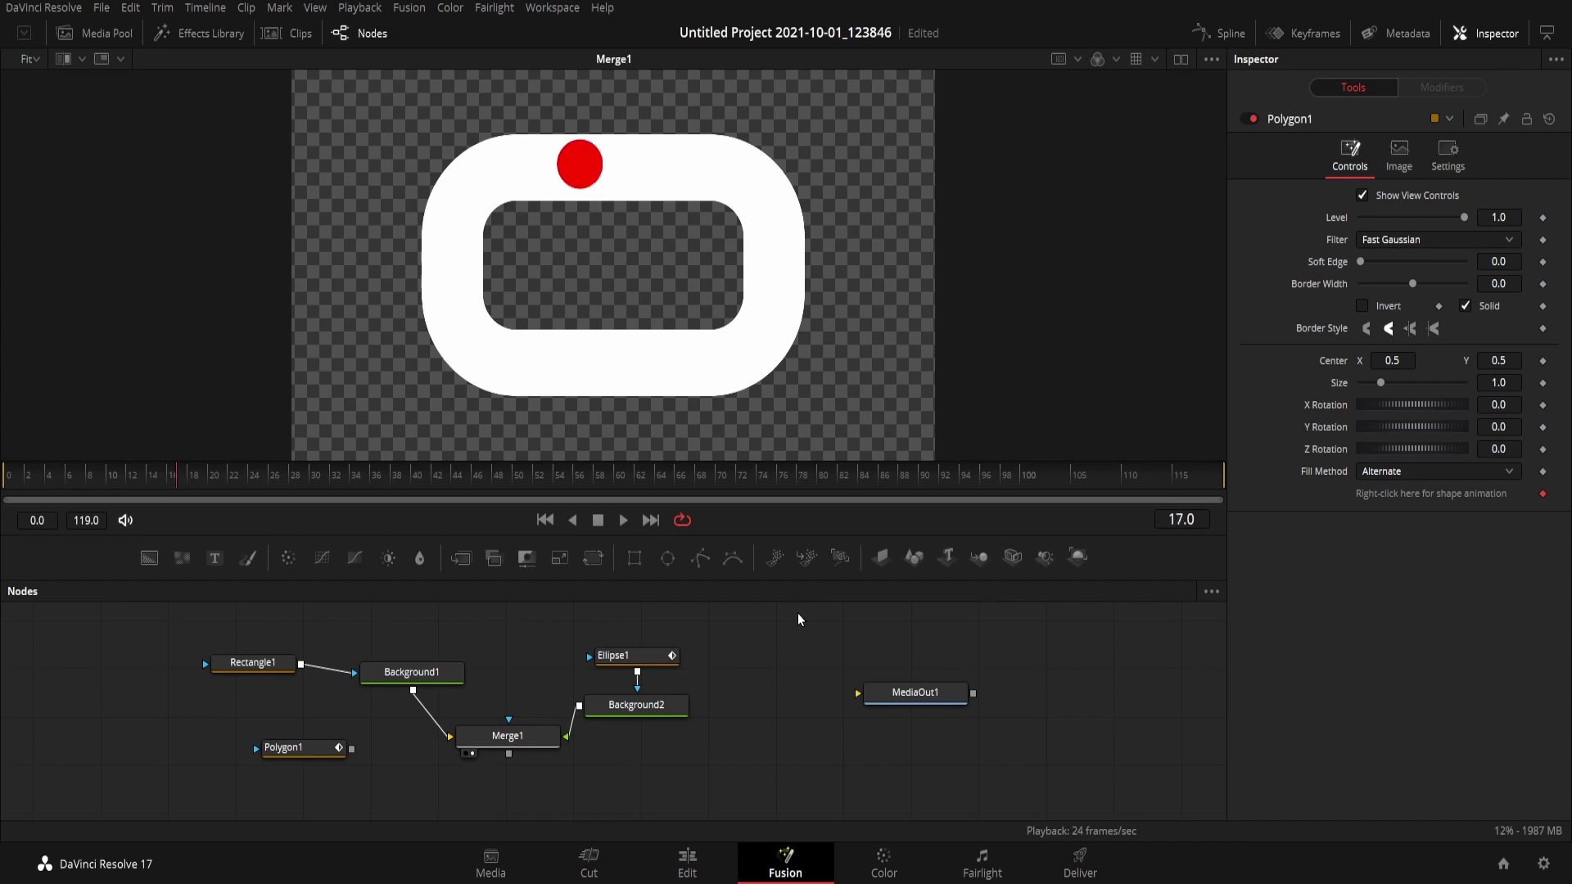
key(Right)
key(Right)
key(Right)
key(Right)
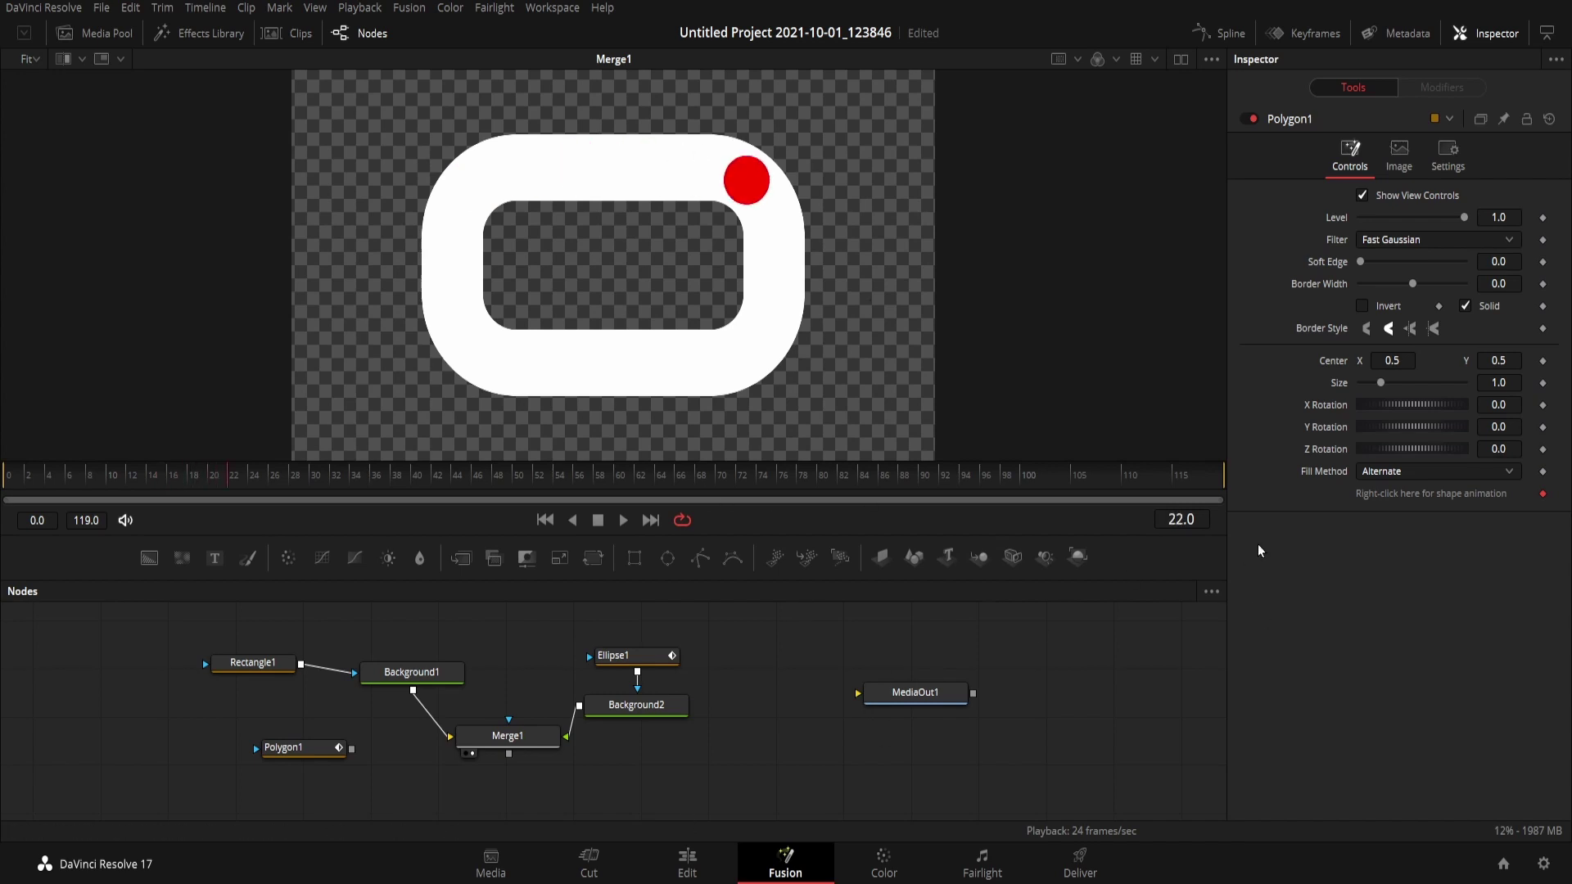
Open the Spline editor with a narrowed inspector and look through its display options
click(1237, 38)
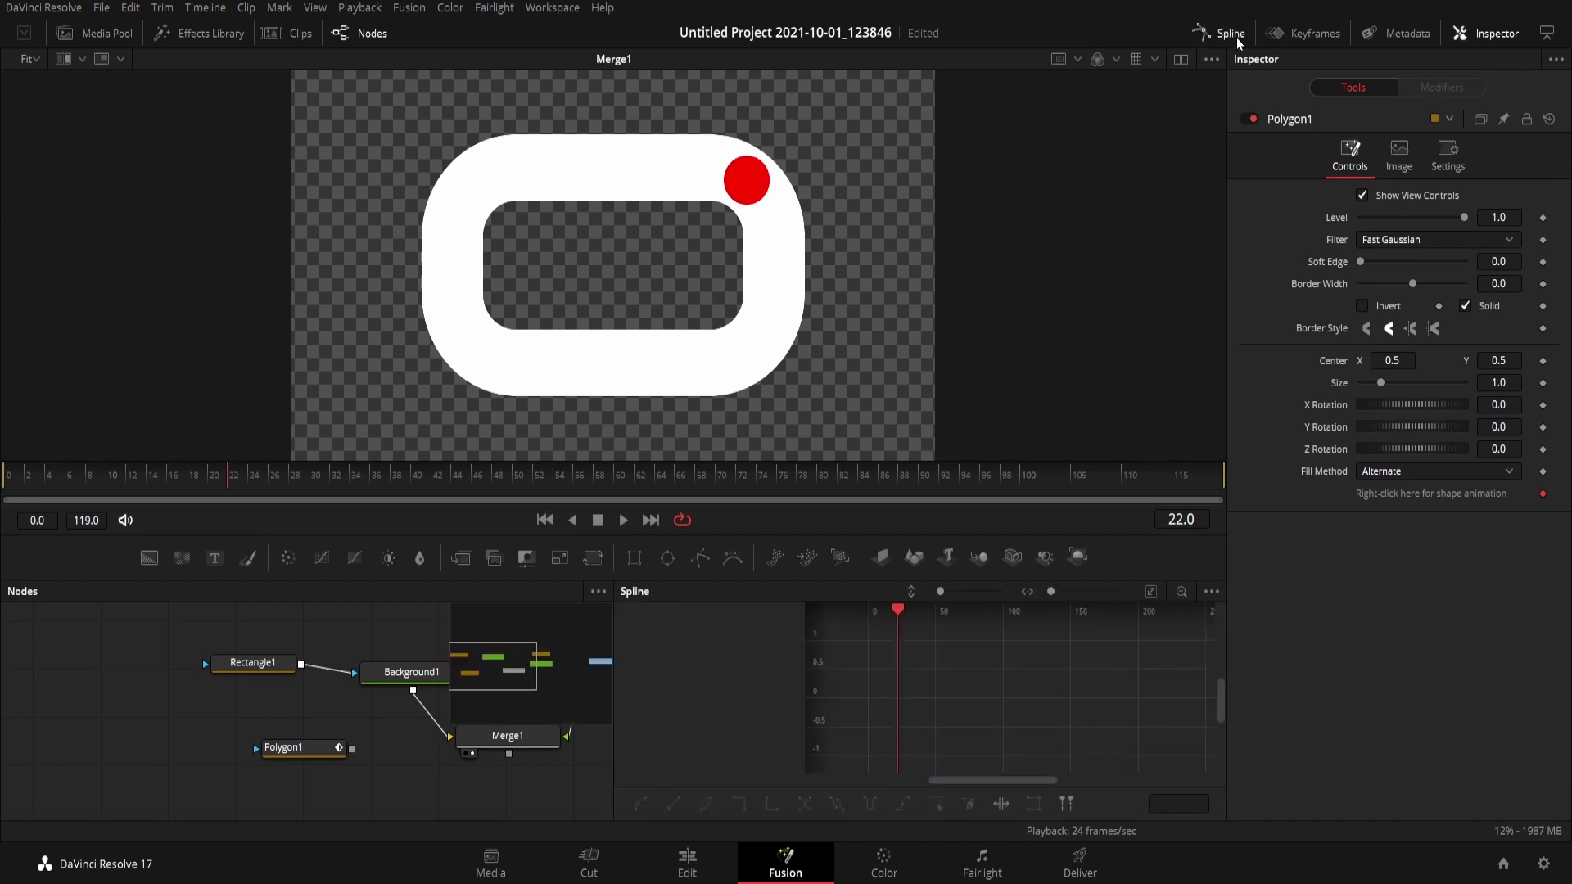
click(1547, 32)
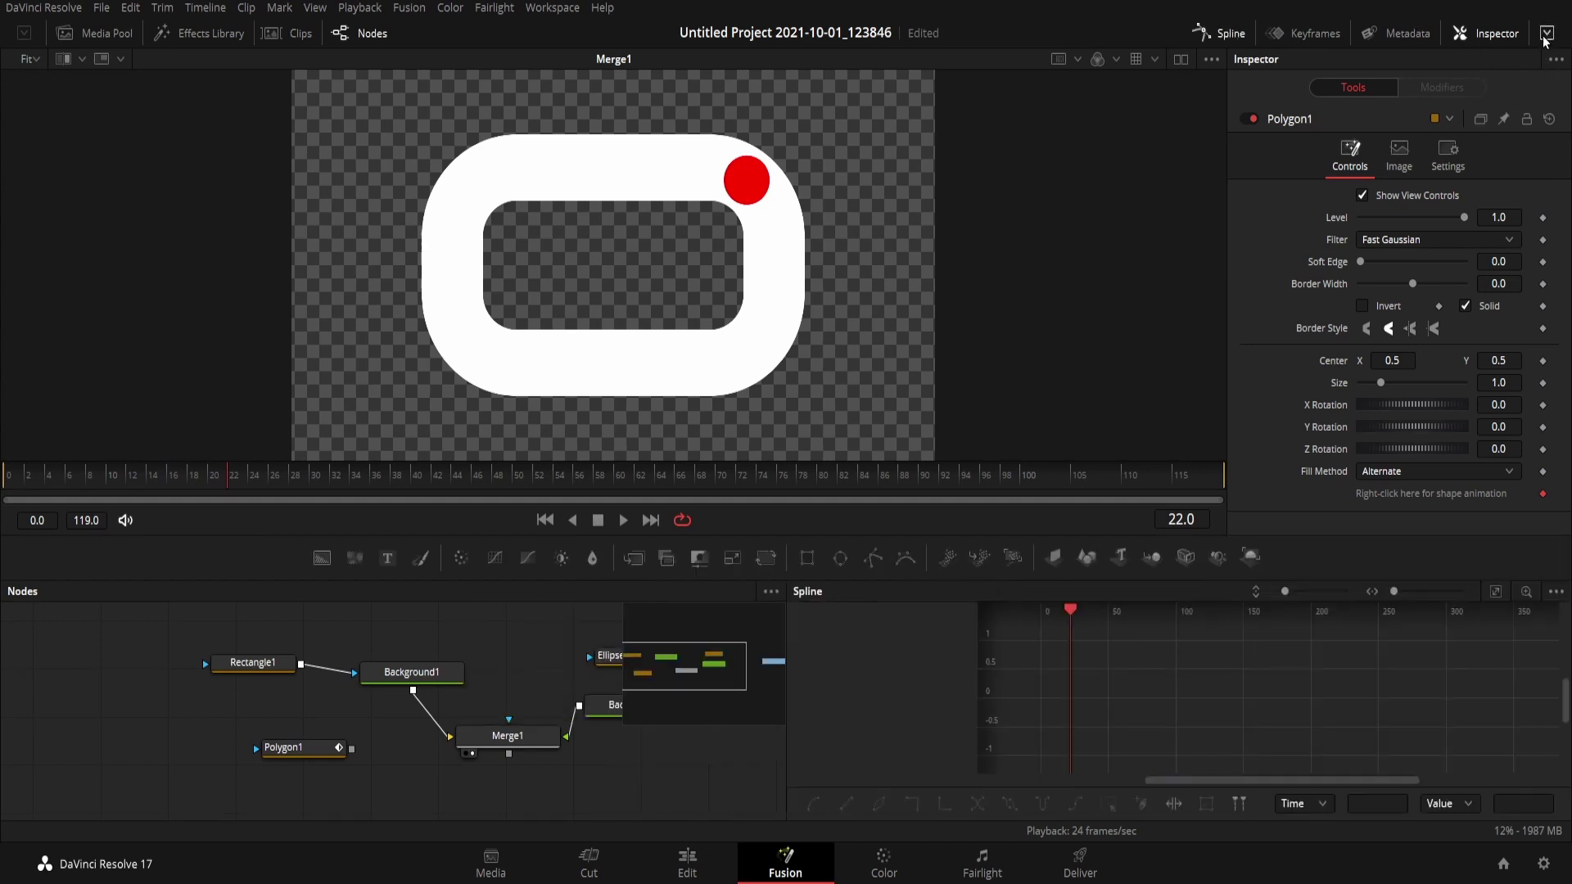
click(1556, 591)
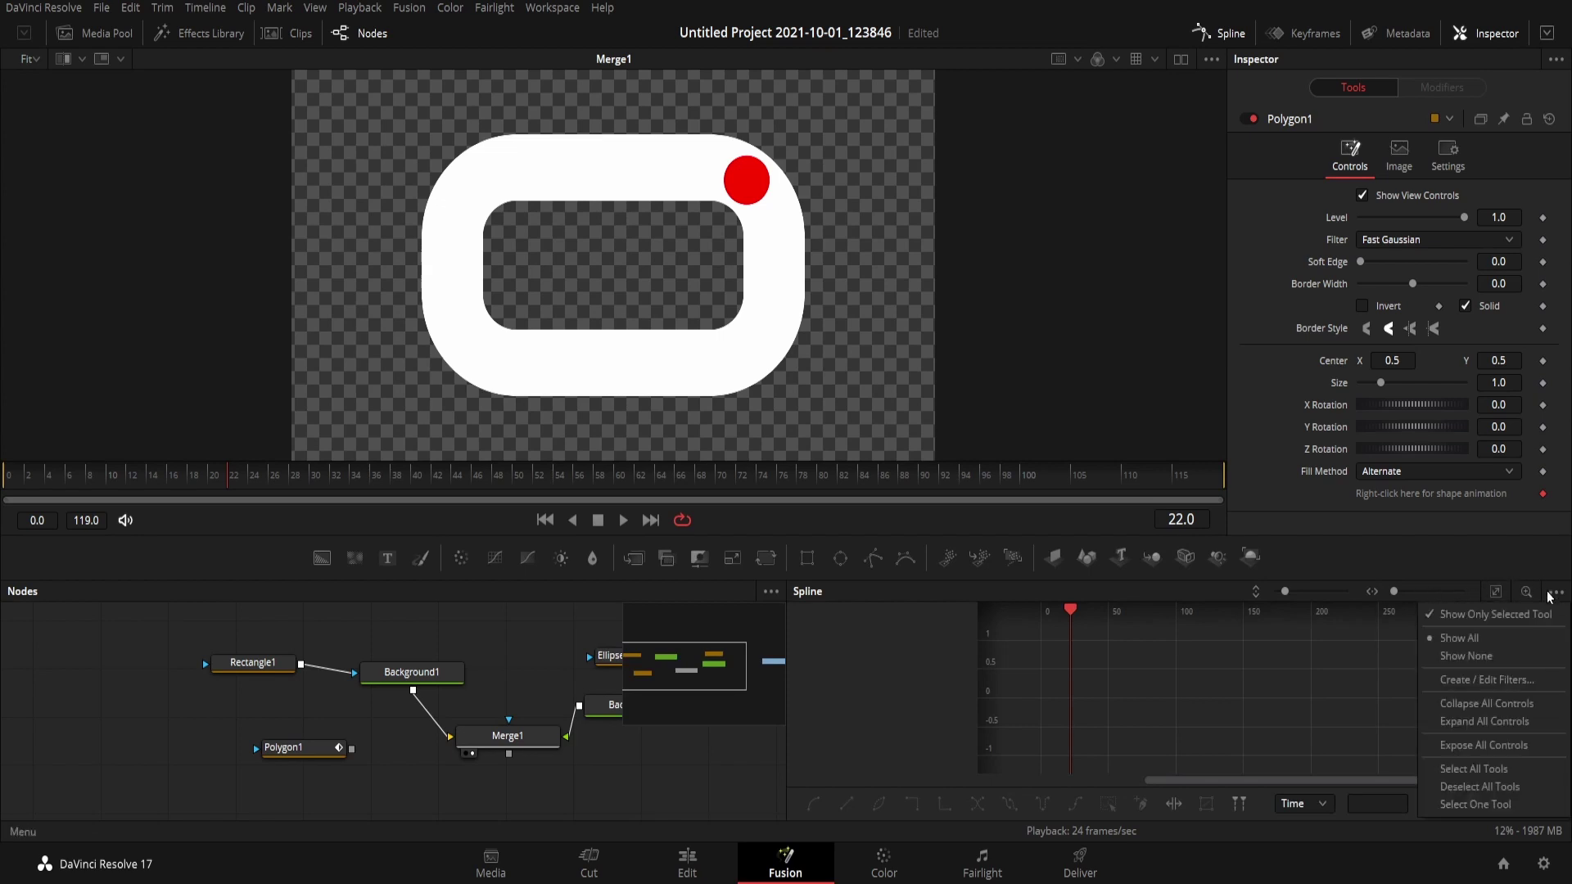
click(1516, 572)
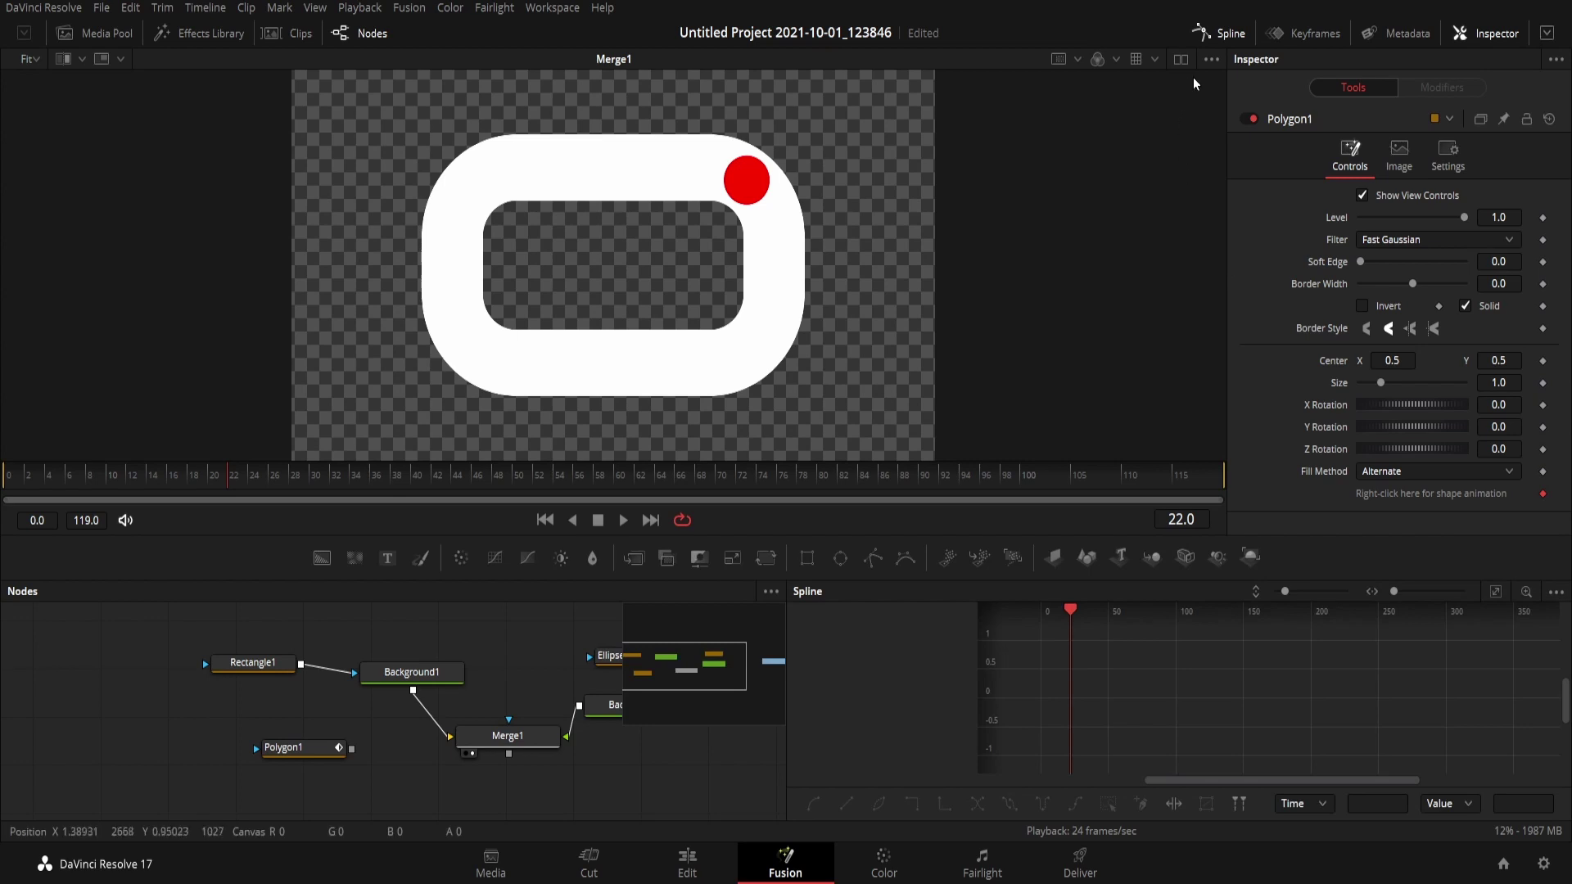
click(1215, 36)
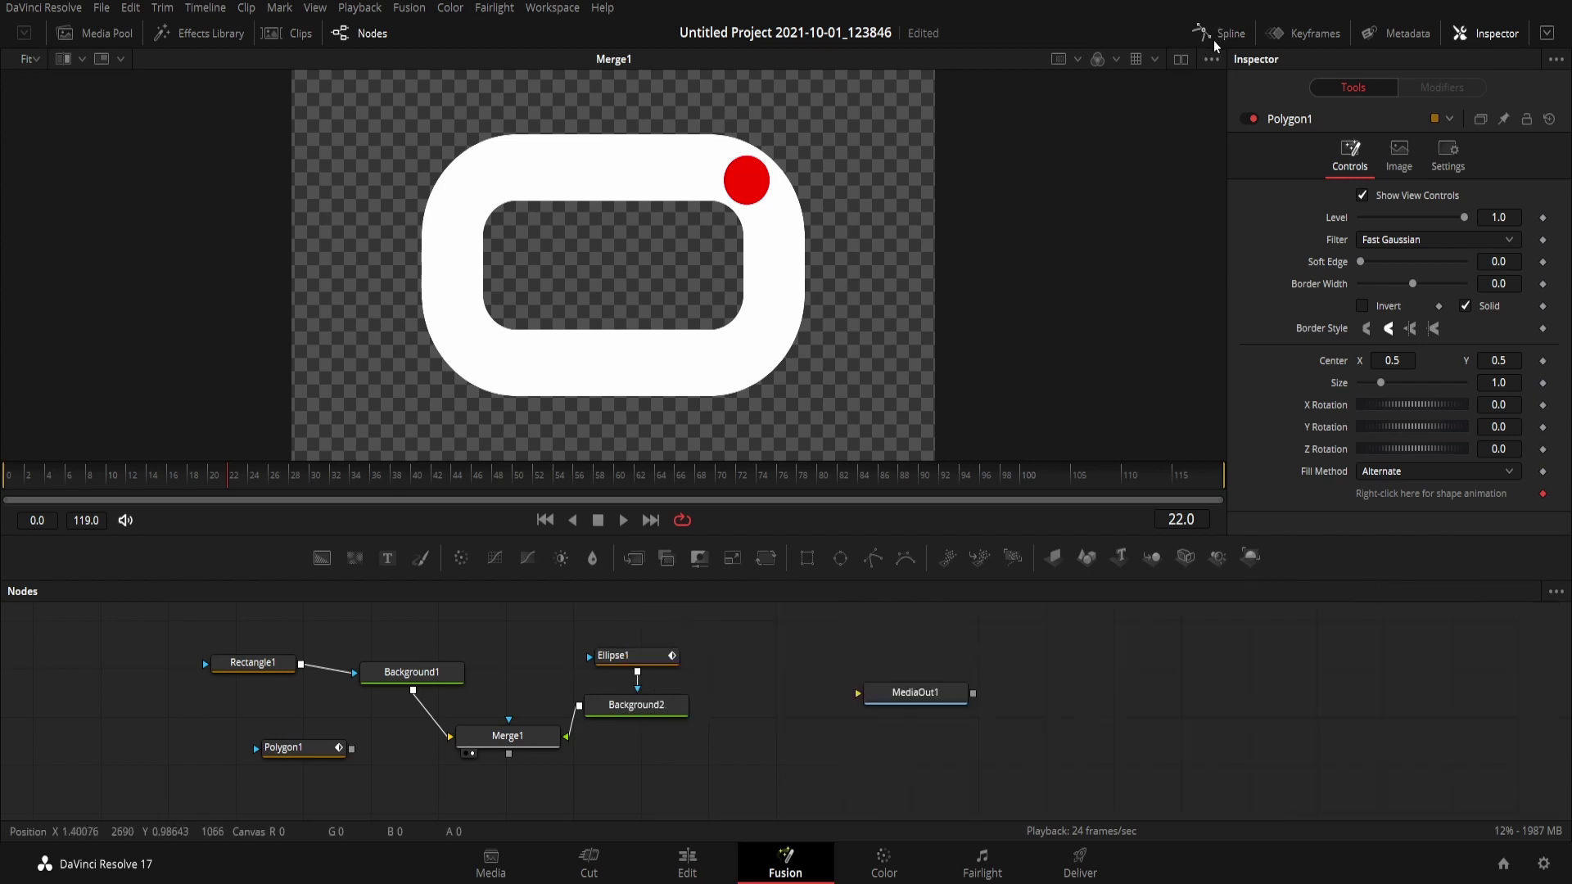
Show Ellipse1's Displacement curve fitted in a taller Spline graph, frame 0 in view
click(640, 655)
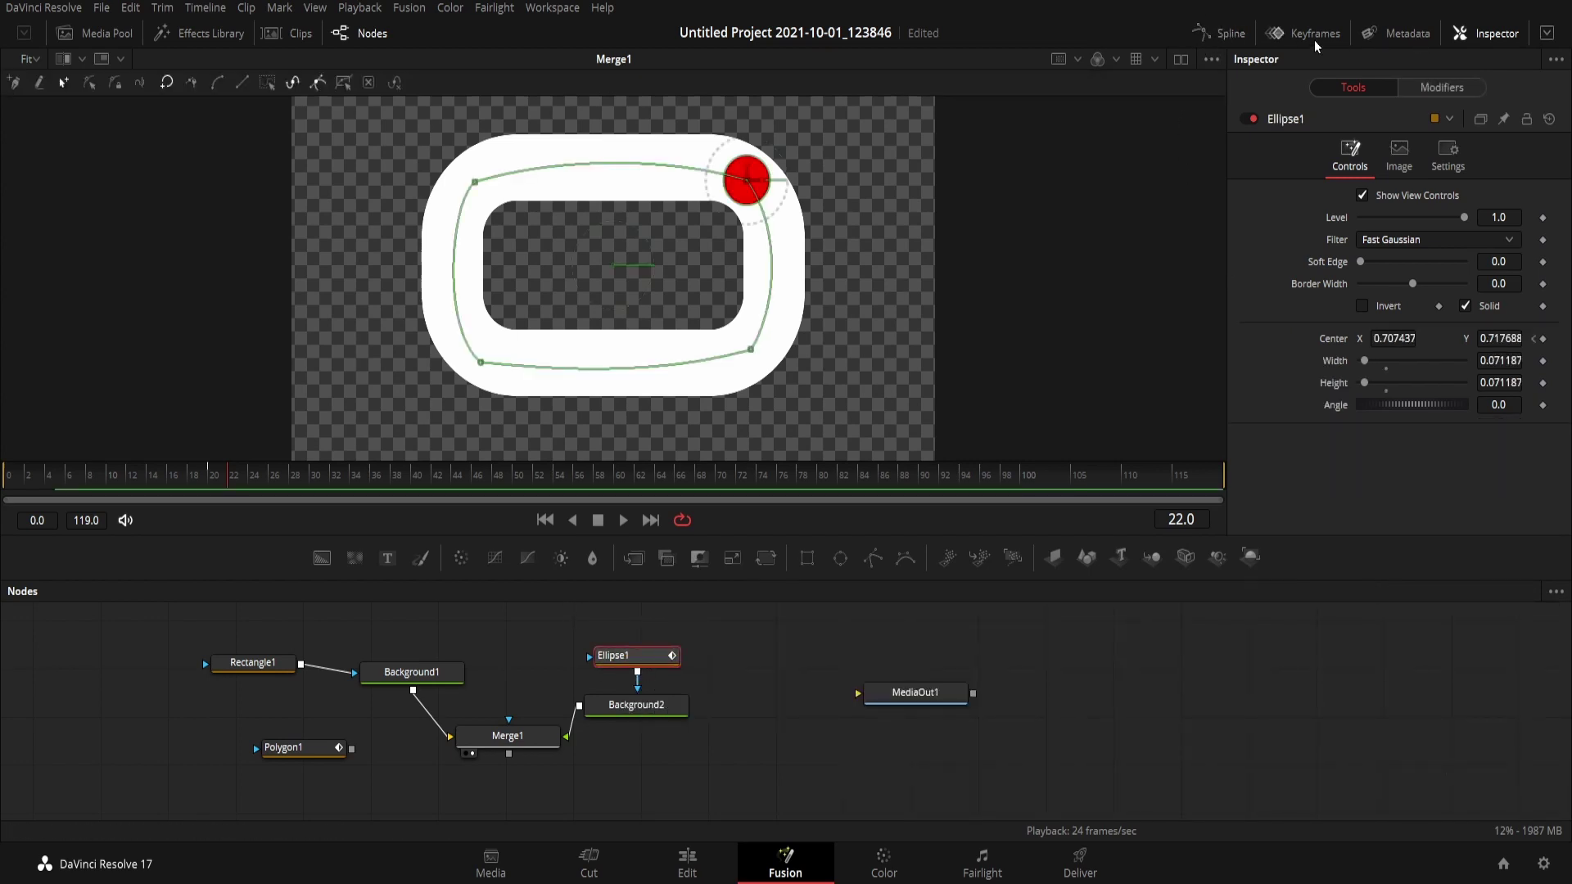
click(1241, 33)
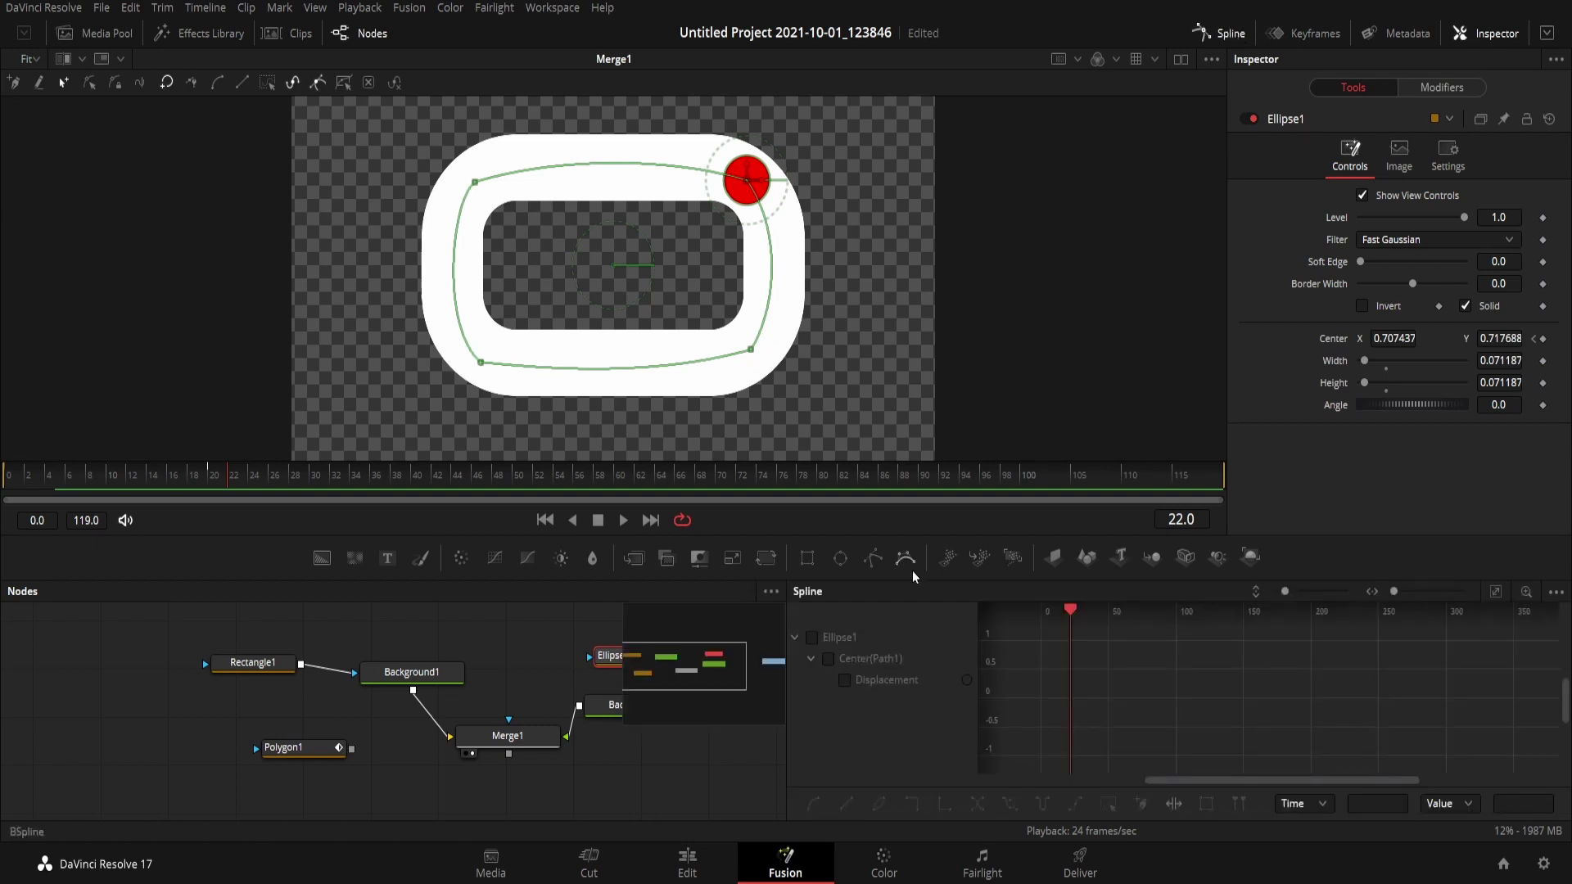
click(817, 637)
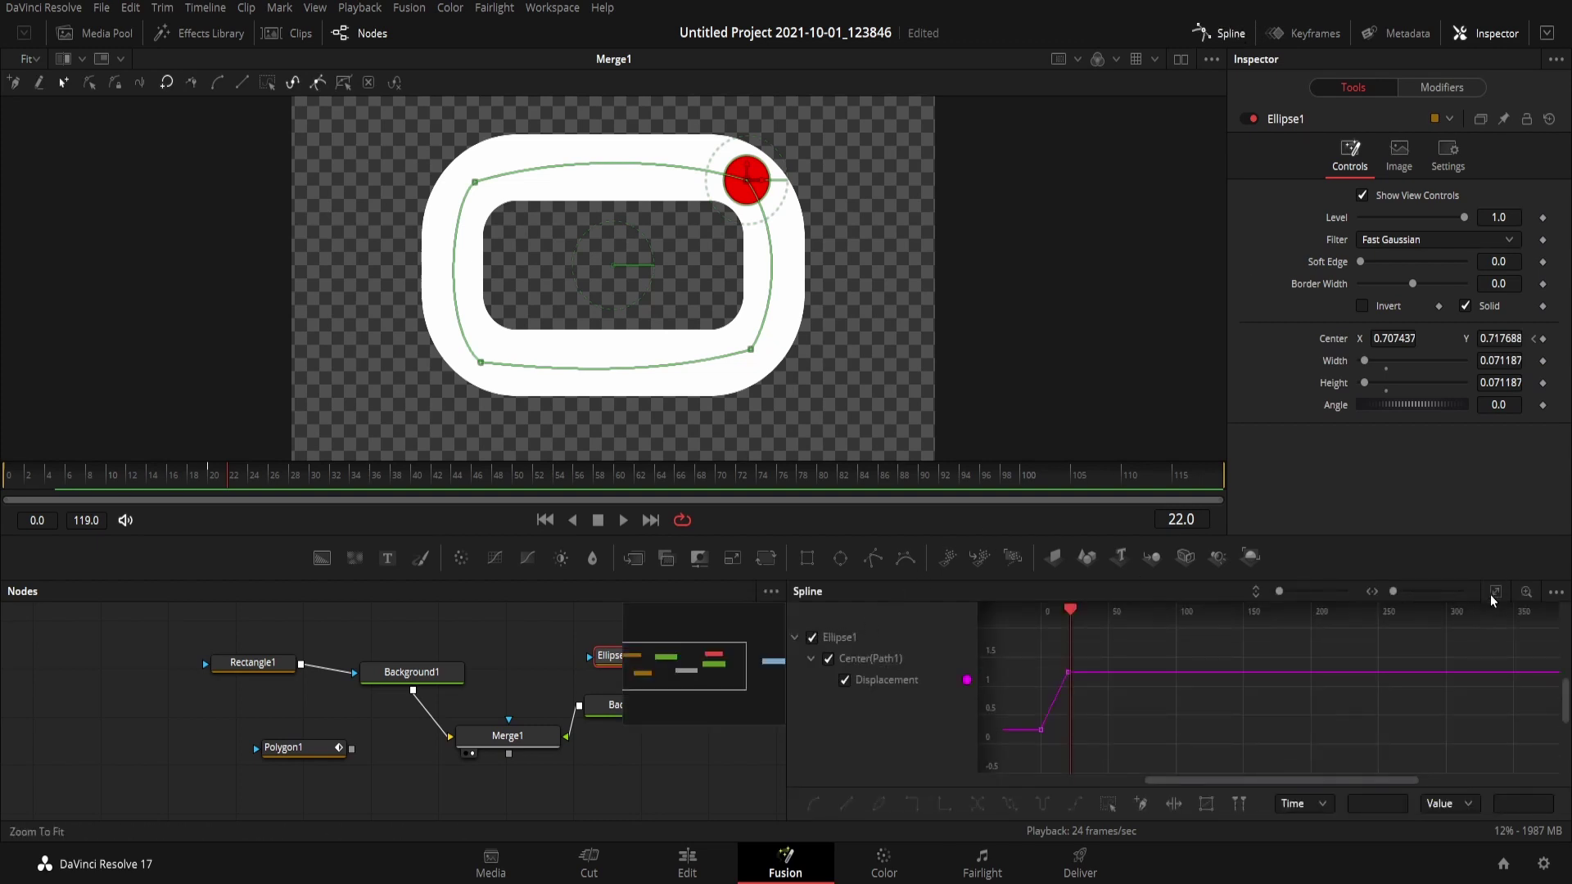
click(1500, 599)
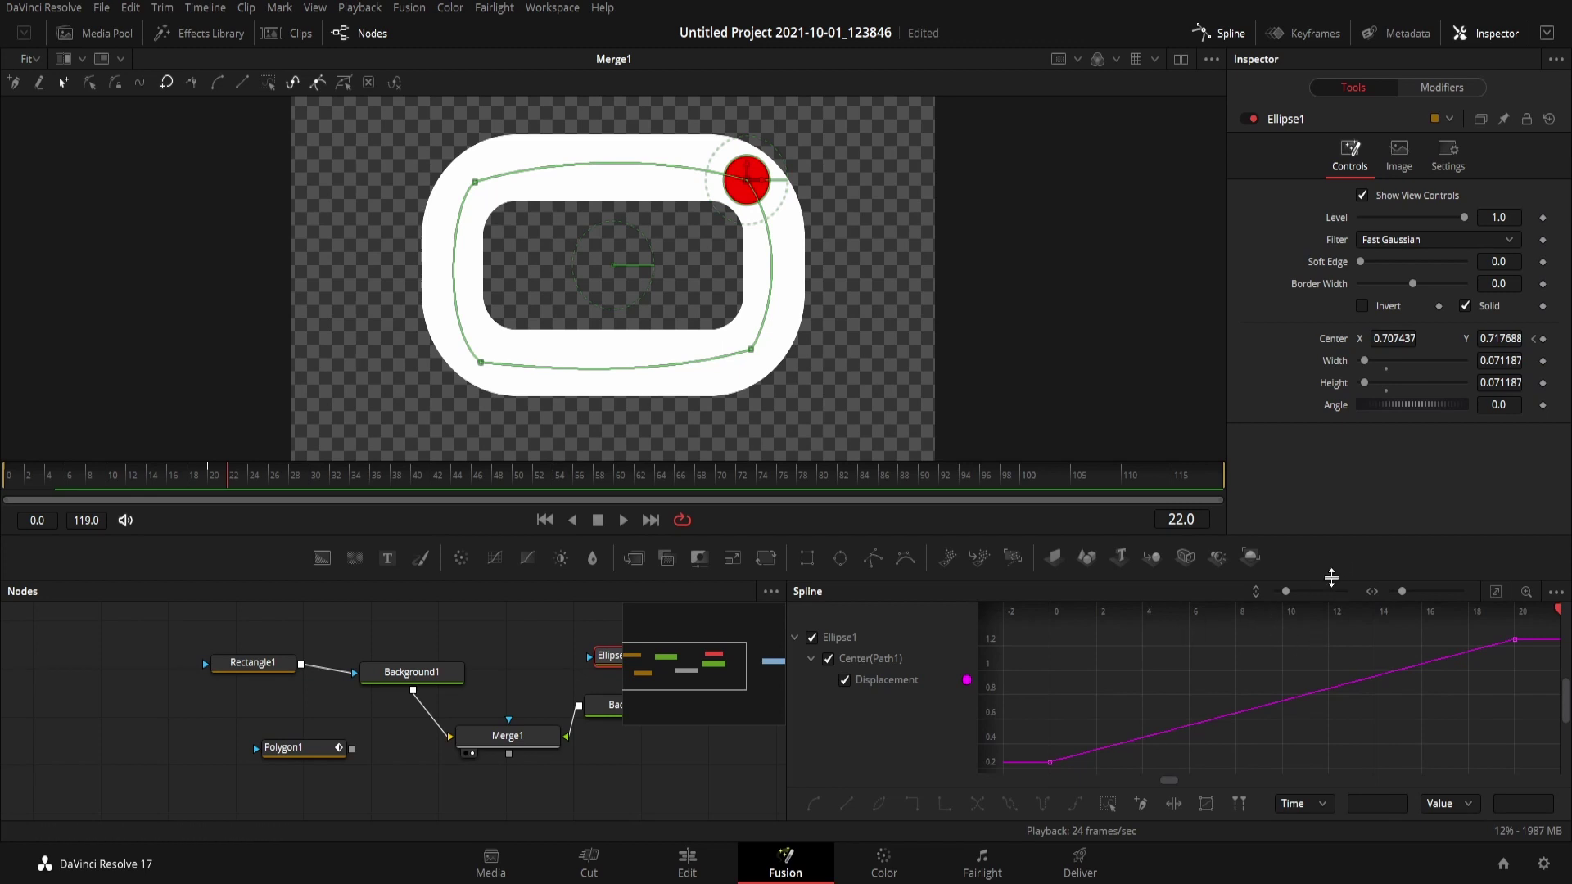
drag(1331, 579, 1259, 464)
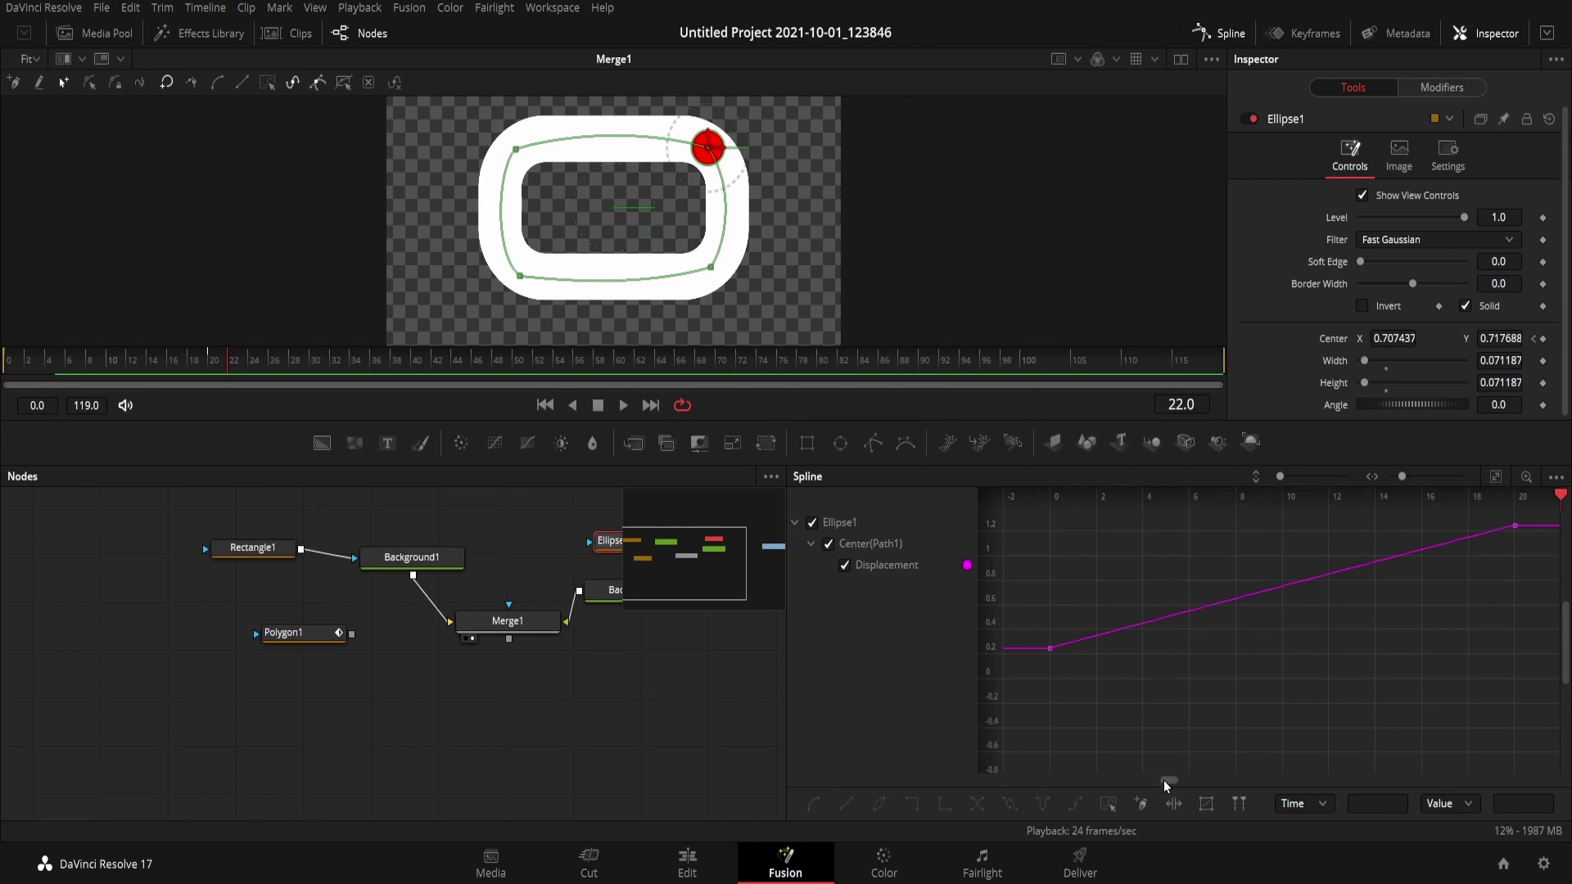
drag(1163, 779, 1164, 786)
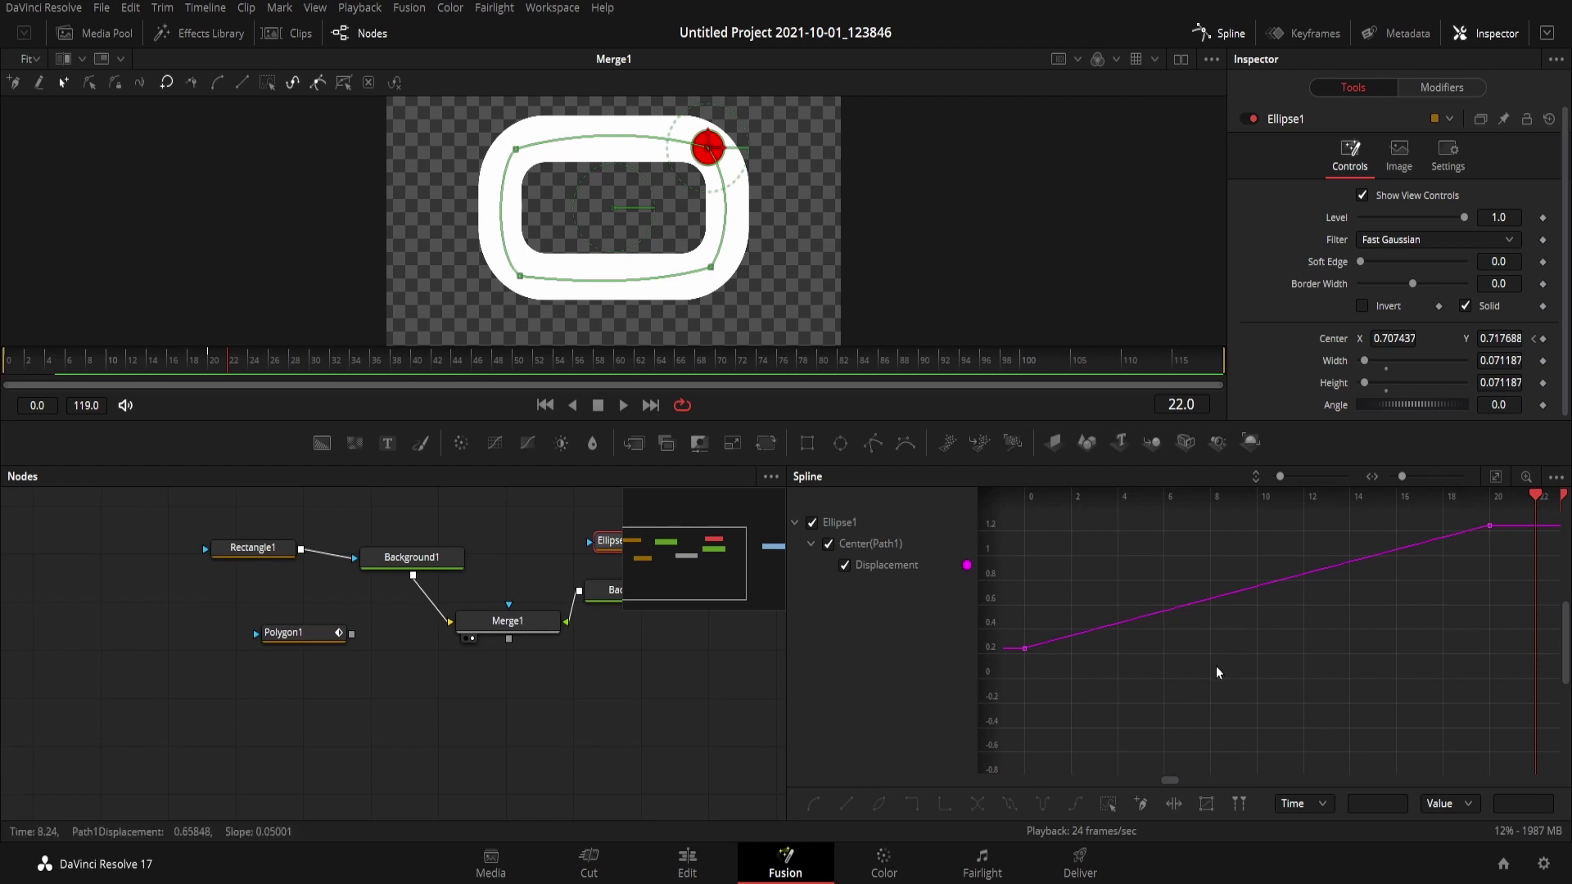
Smooth and ease the Displacement keyframes, shaping the handles to Ease In 56 and Ease Out 63
click(1108, 806)
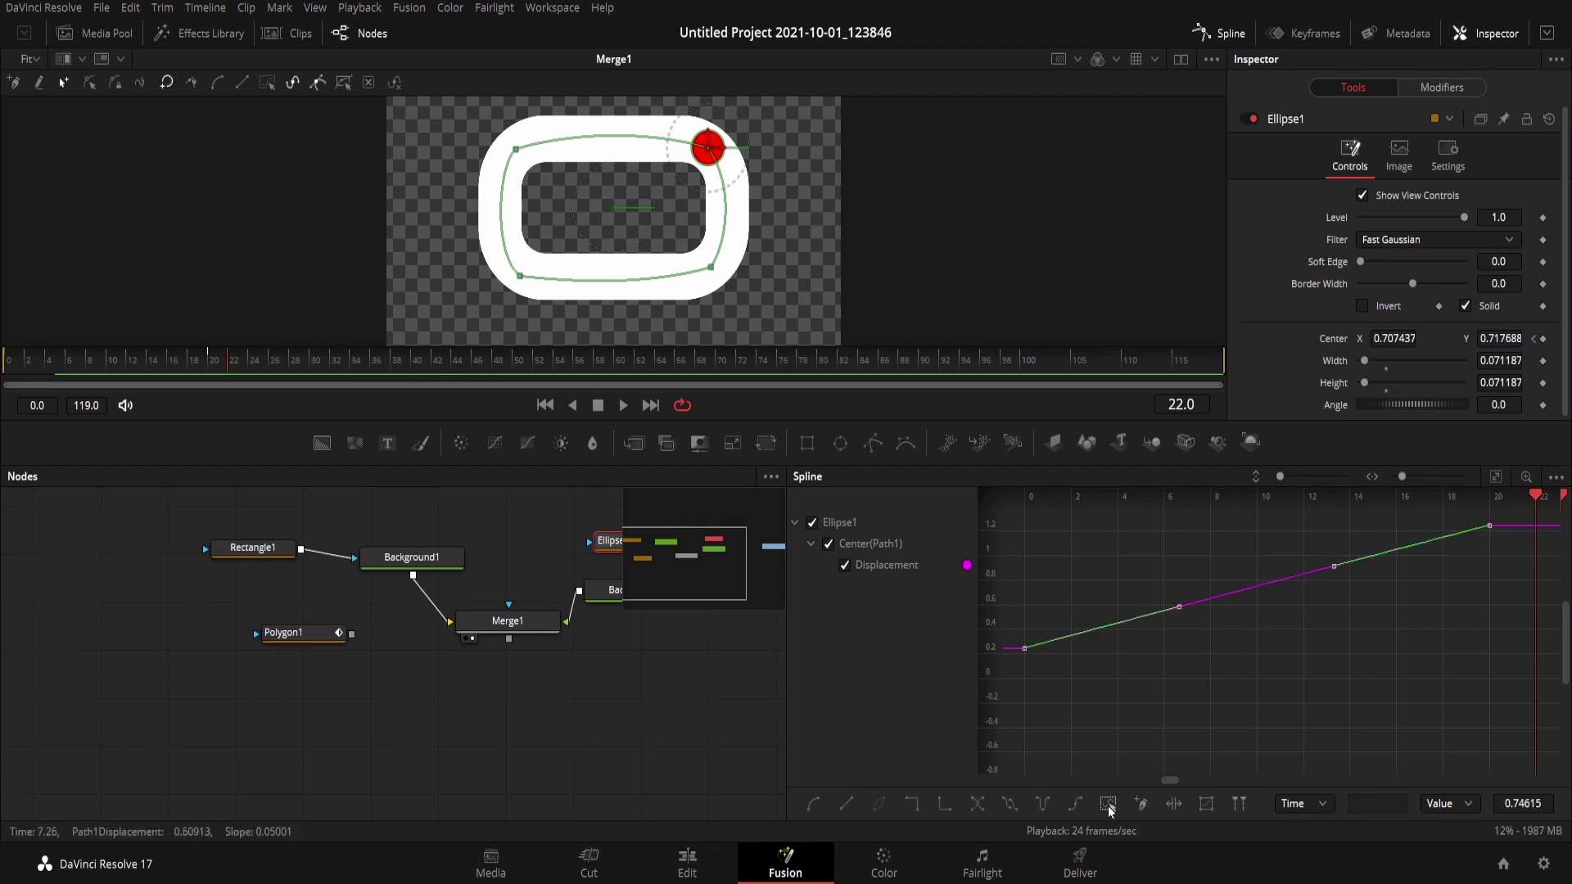
key(s)
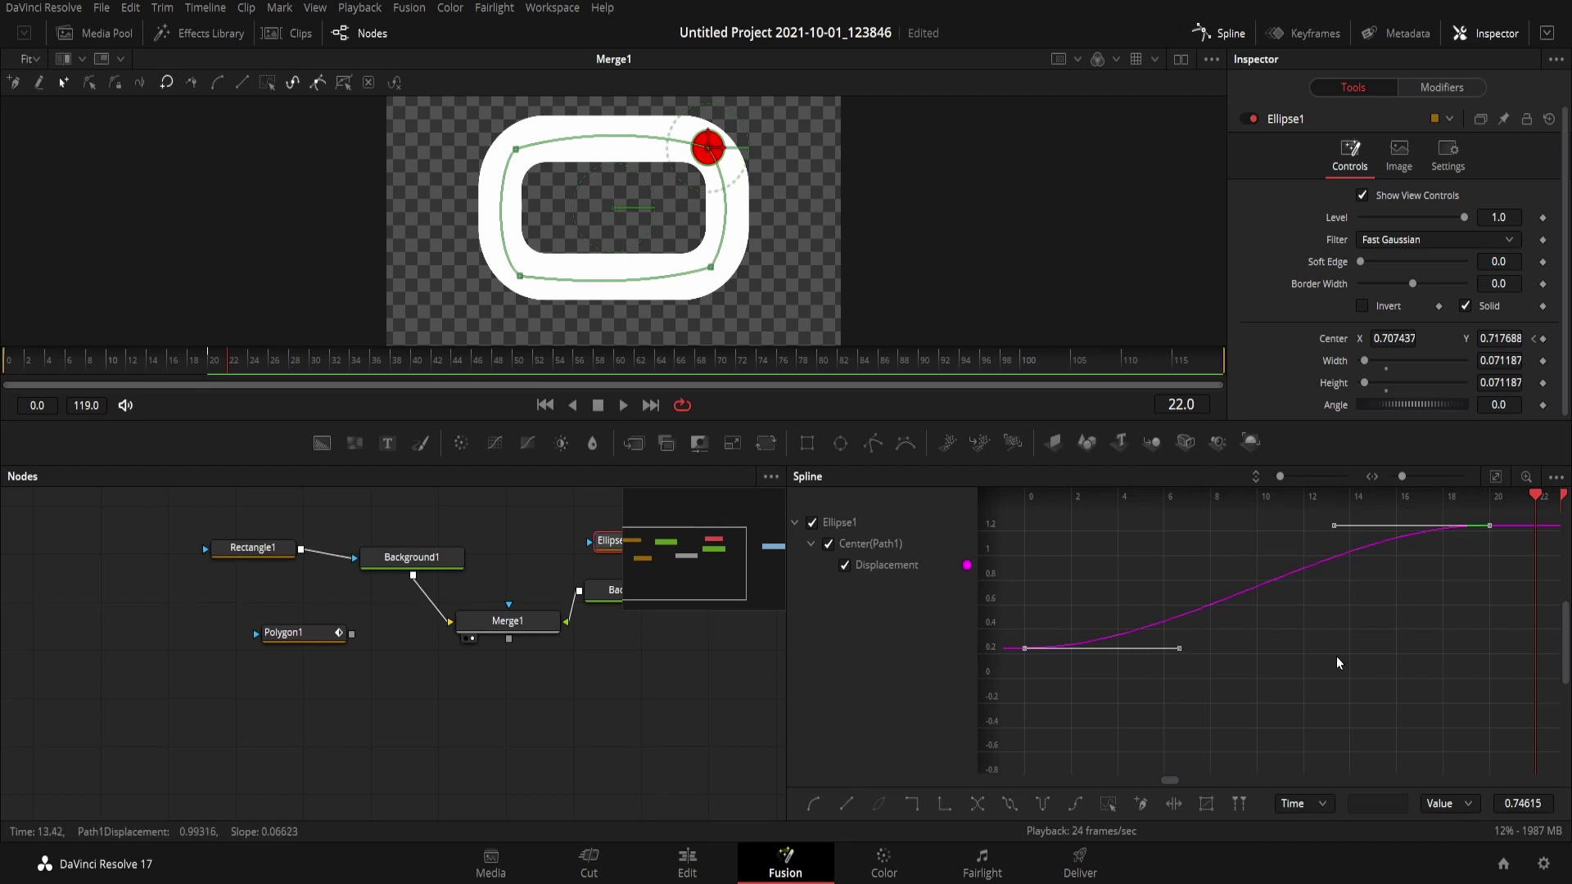
key(t)
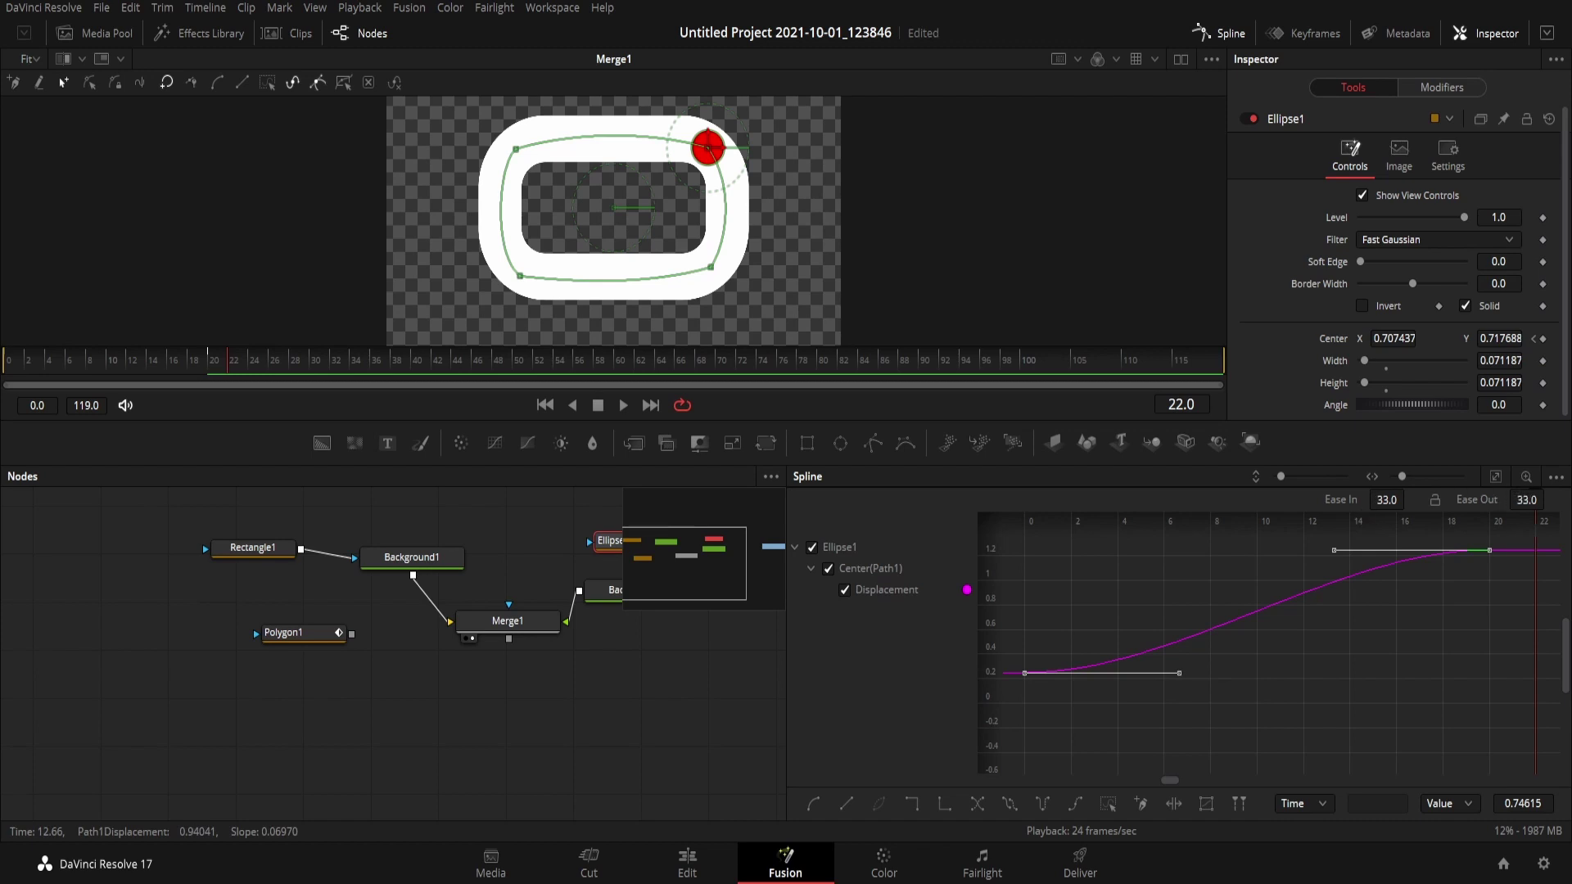
mouse_move(1528, 499)
mouse_down()
mouse_move(1549, 497)
mouse_move(1525, 501)
mouse_up()
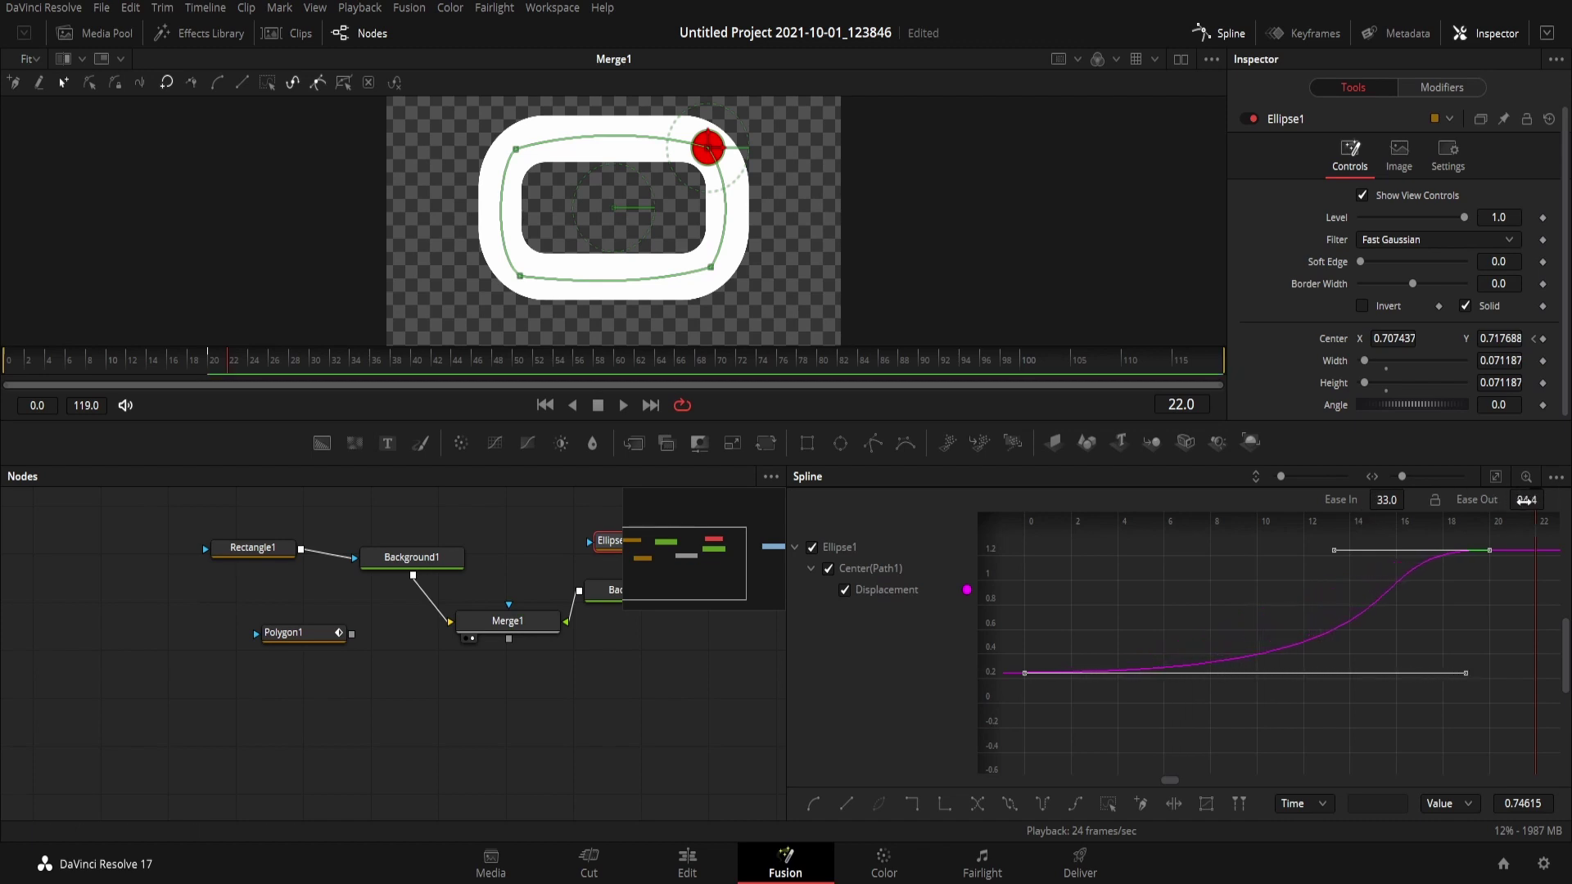
mouse_move(1334, 551)
mouse_down()
mouse_move(1292, 620)
mouse_move(1228, 622)
mouse_up()
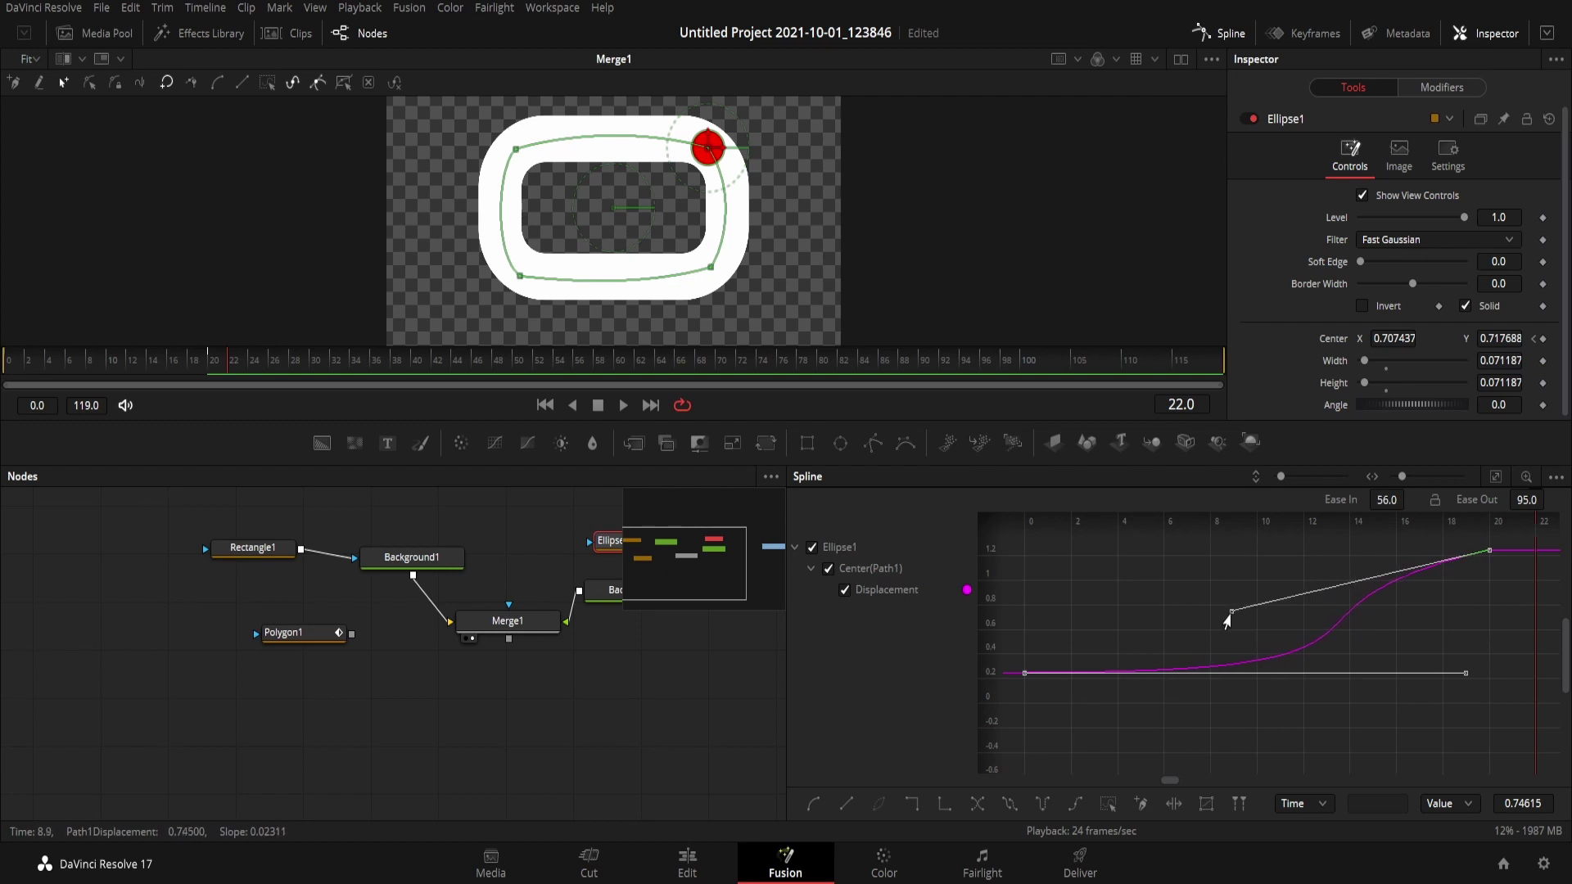
Preview the eased lap forward and in reverse, then shorten the slow start
click(544, 404)
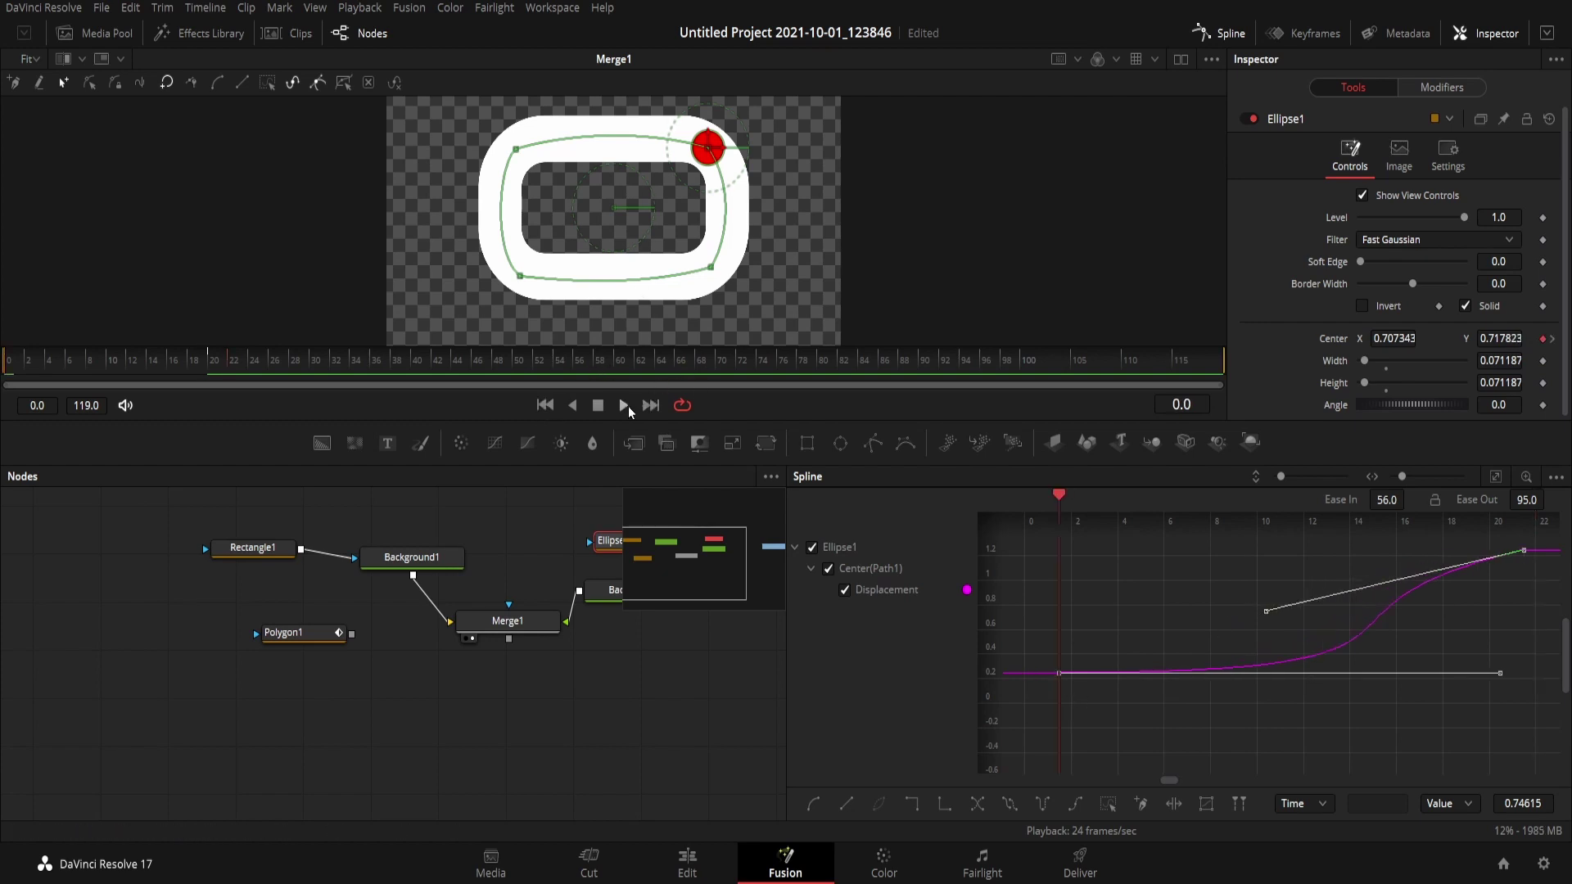
click(625, 405)
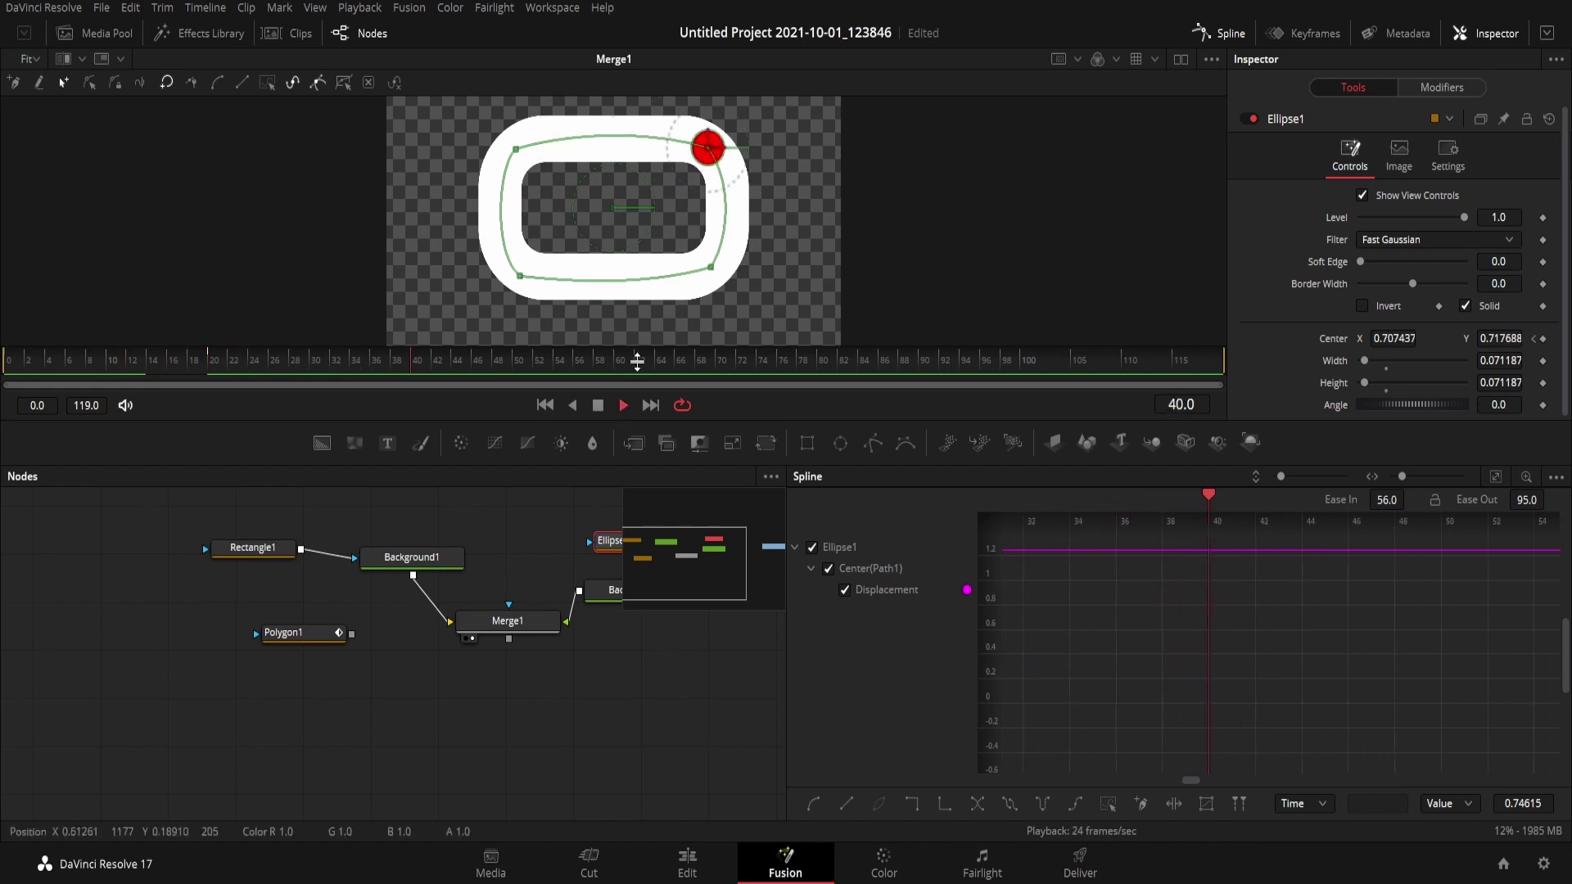
click(597, 406)
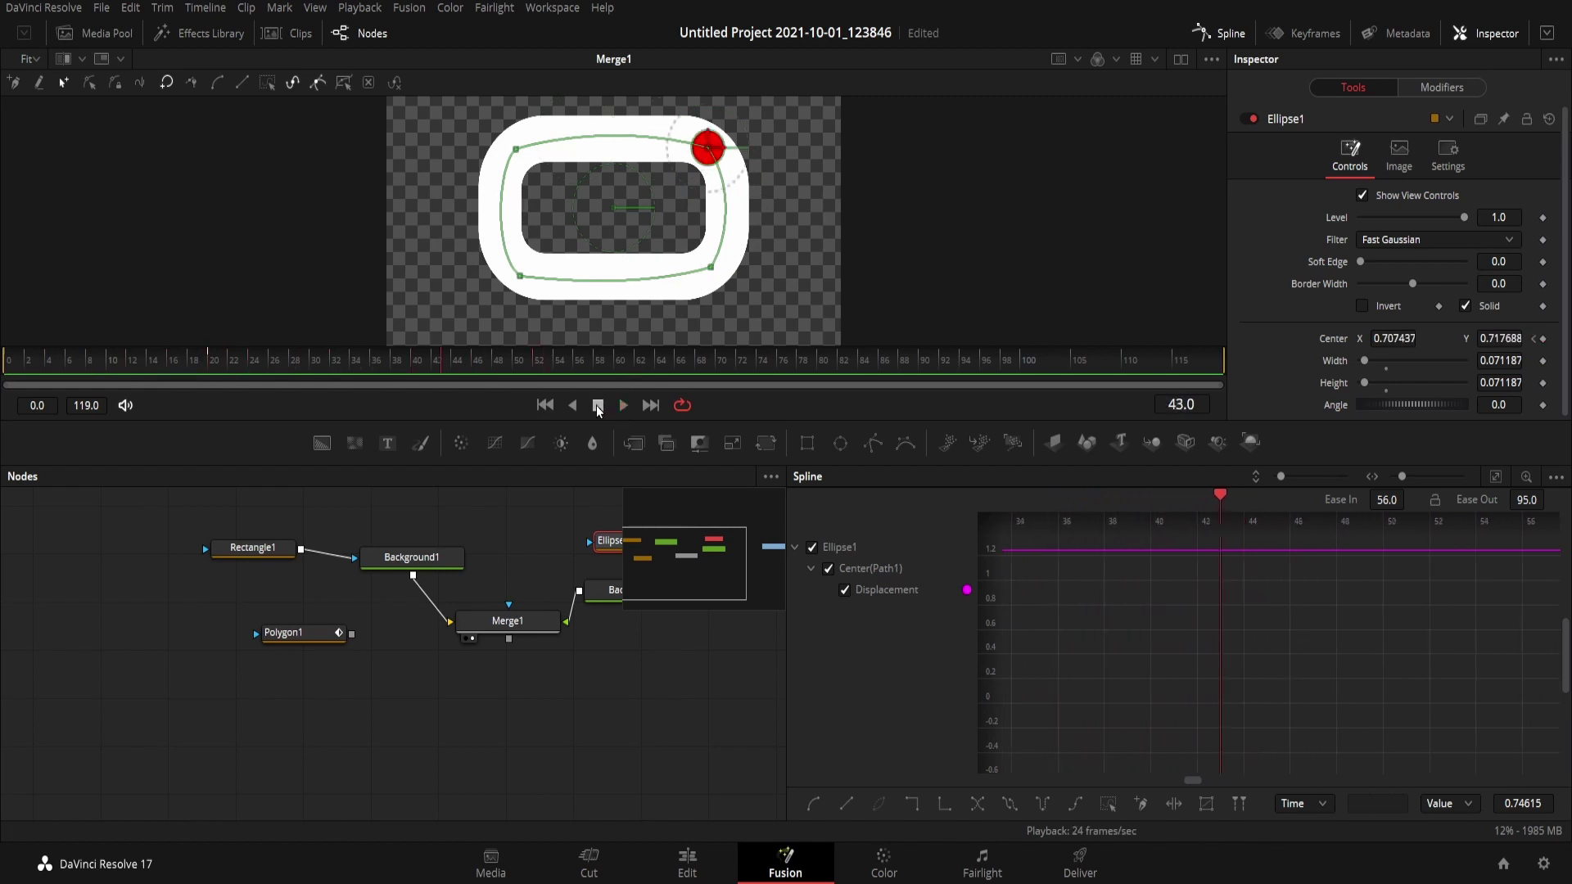
key(j)
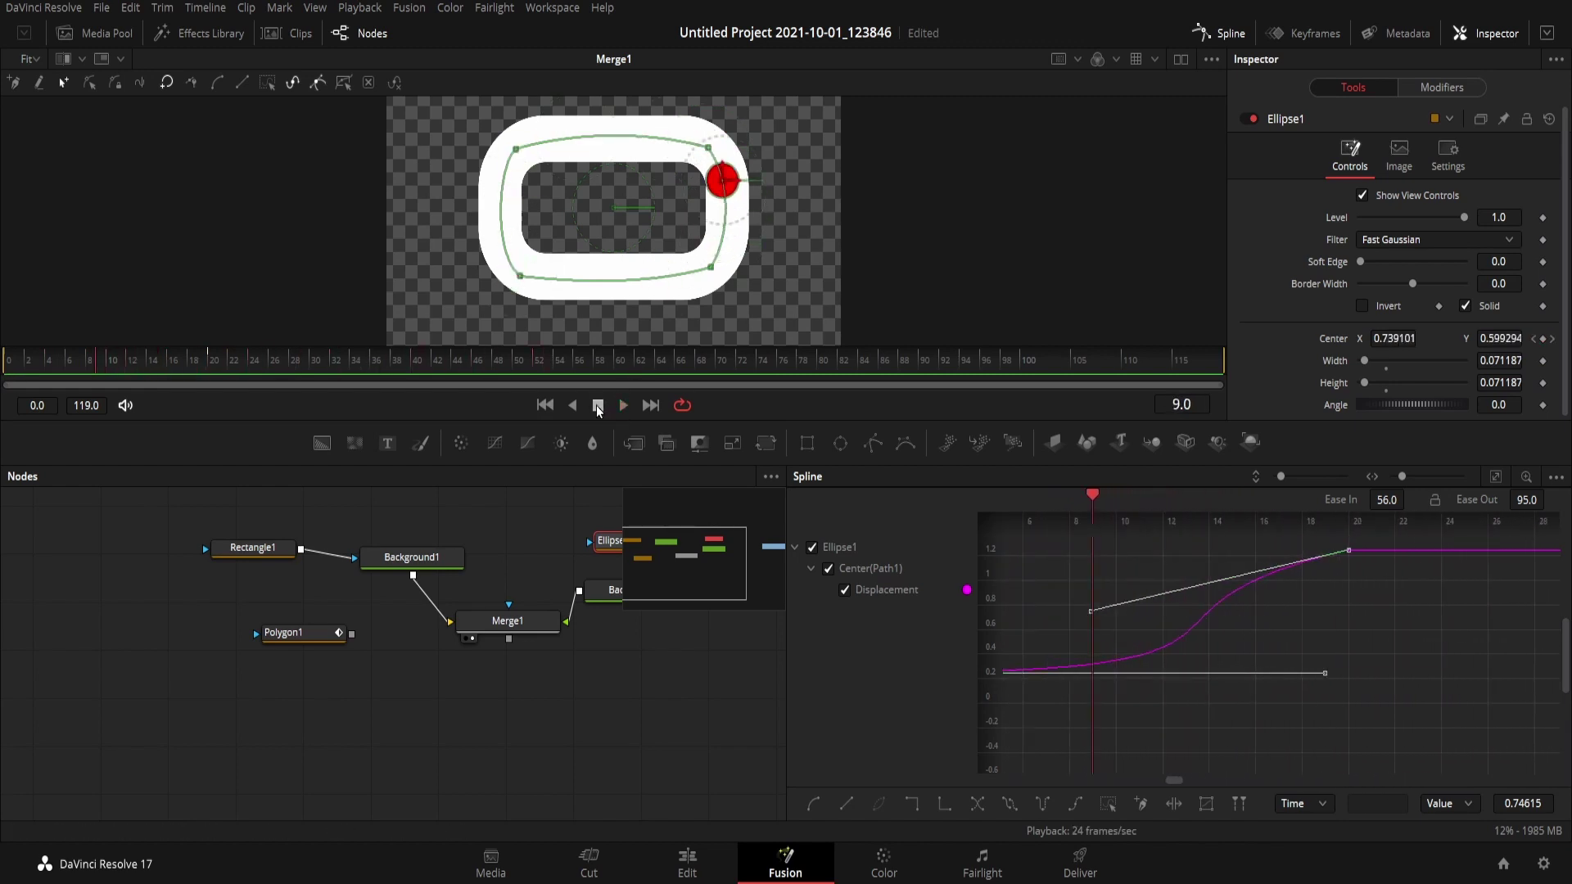
click(598, 407)
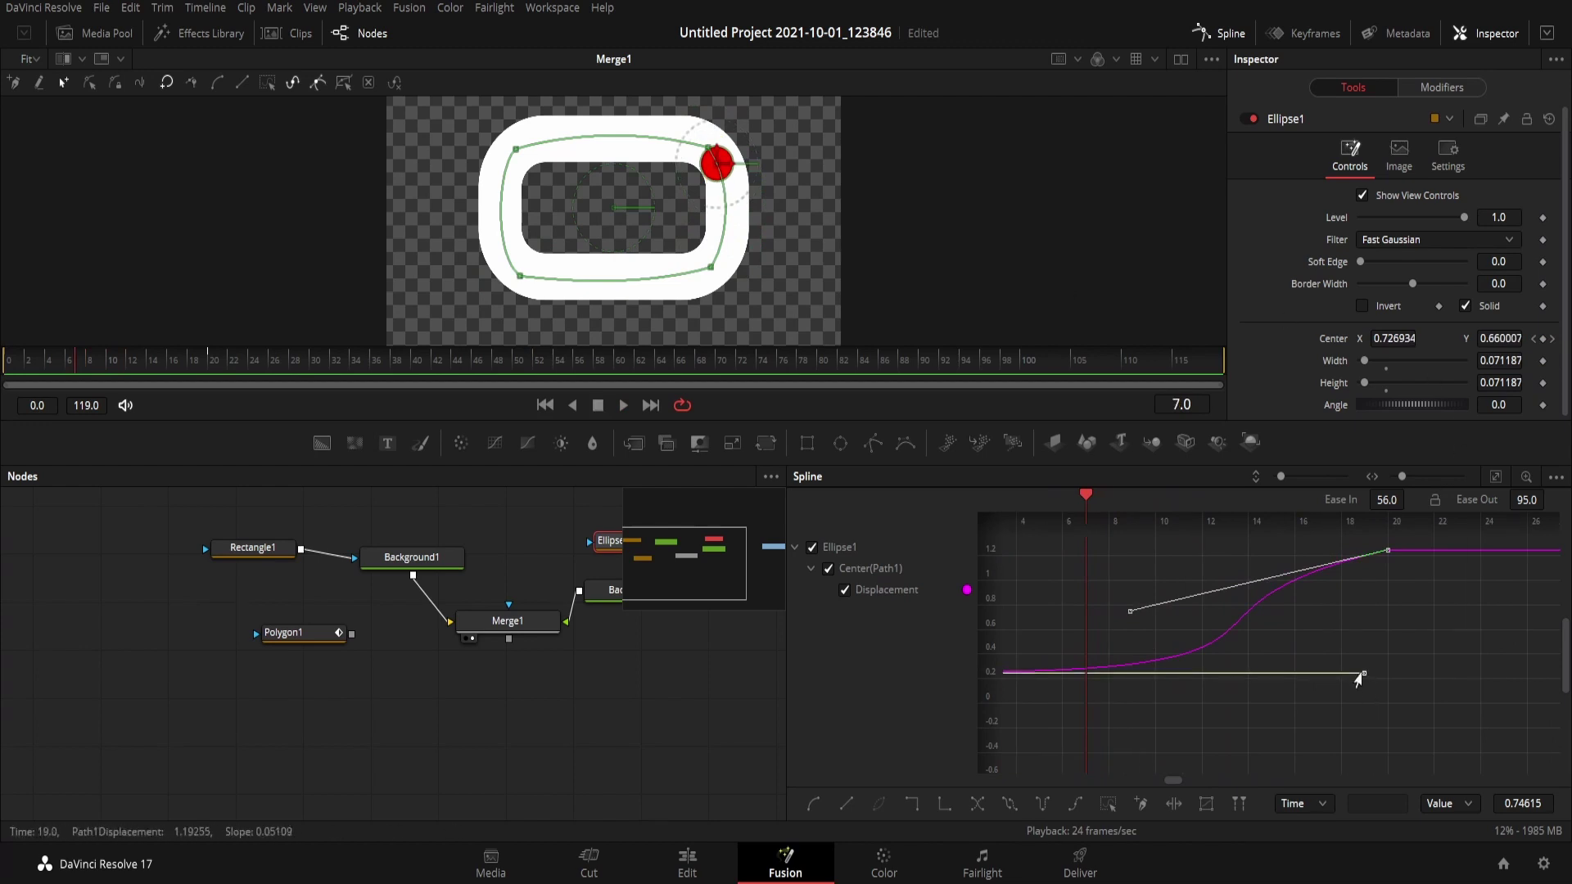
drag(1362, 673, 1210, 677)
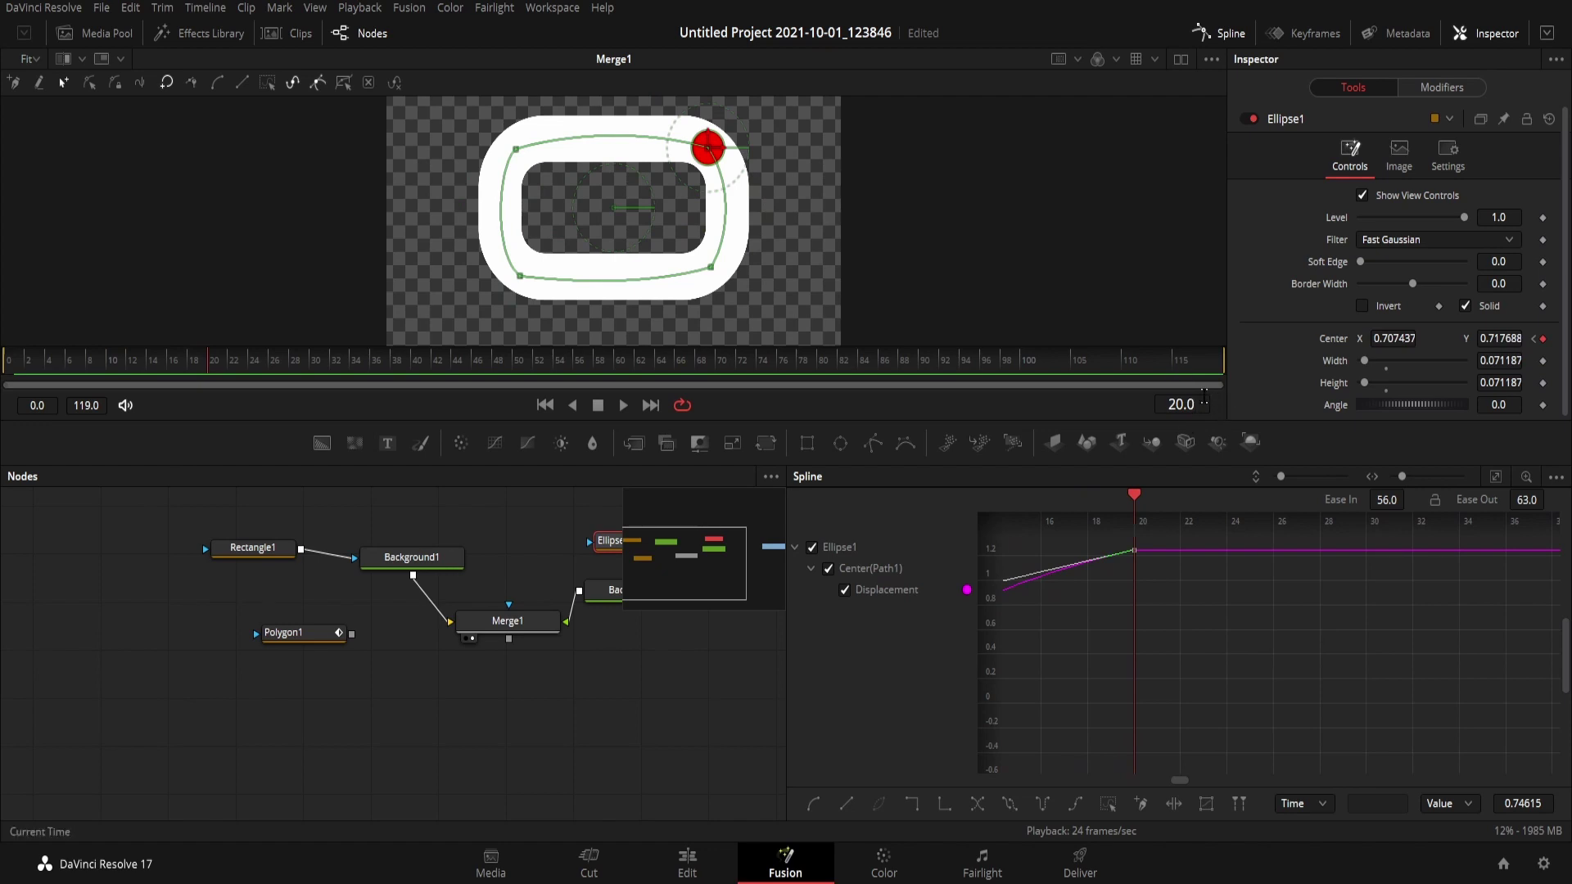
Hide the Spline graph and move the playhead to frame 40
click(1219, 32)
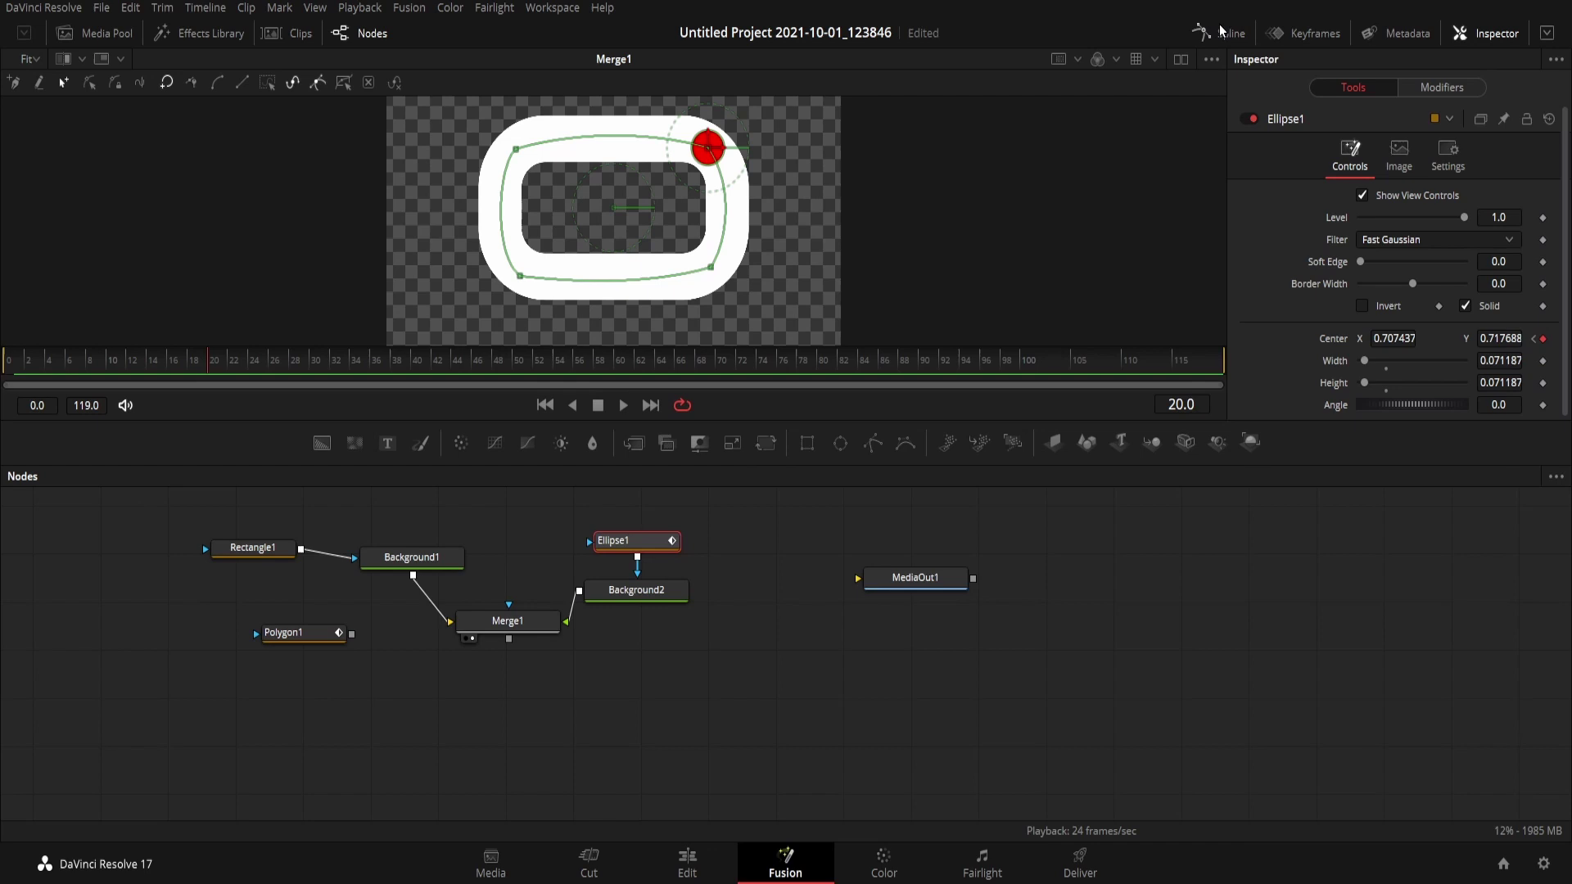
click(1184, 406)
text(40)
key(Return)
Key Path1 Displacement at 2.2462 on frame 40, then show the Spline graph again
click(1495, 35)
click(1491, 41)
click(1465, 94)
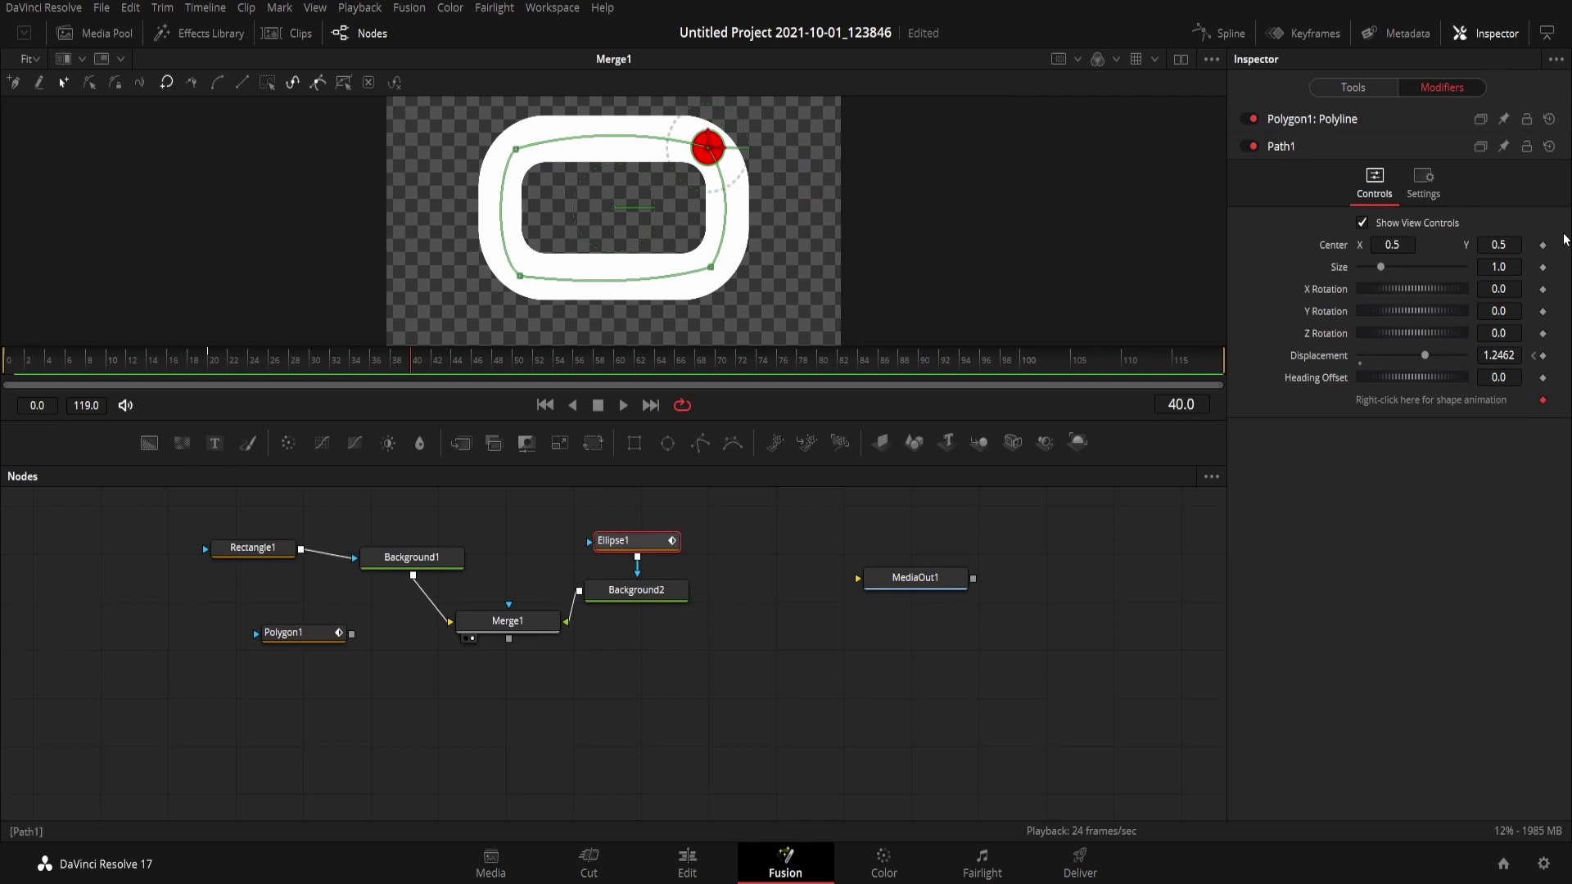
drag(1423, 360, 1491, 360)
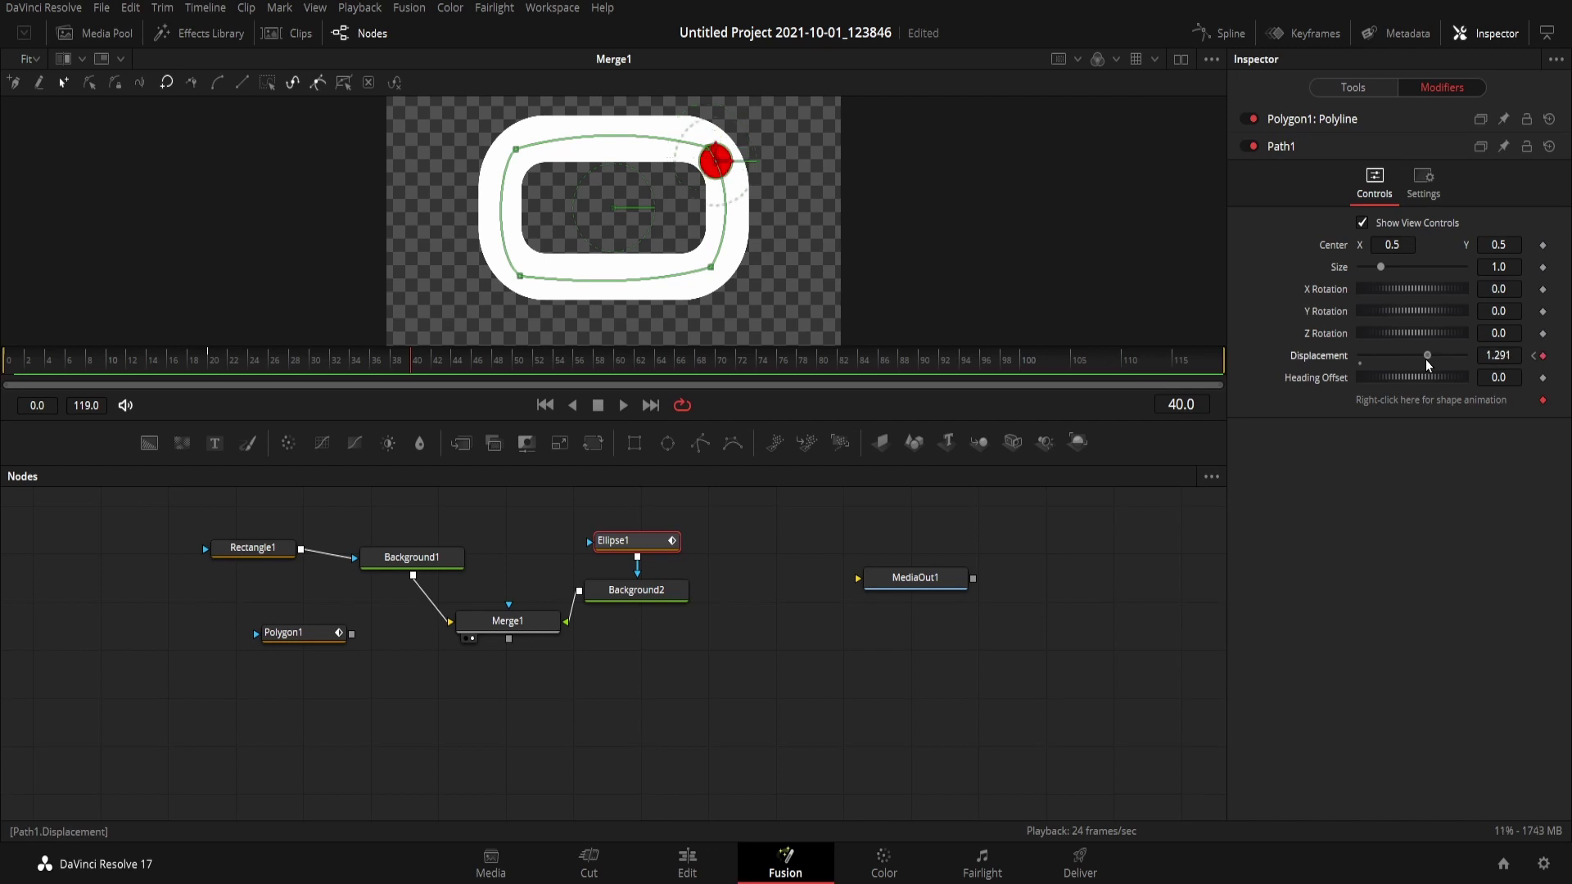
click(1512, 361)
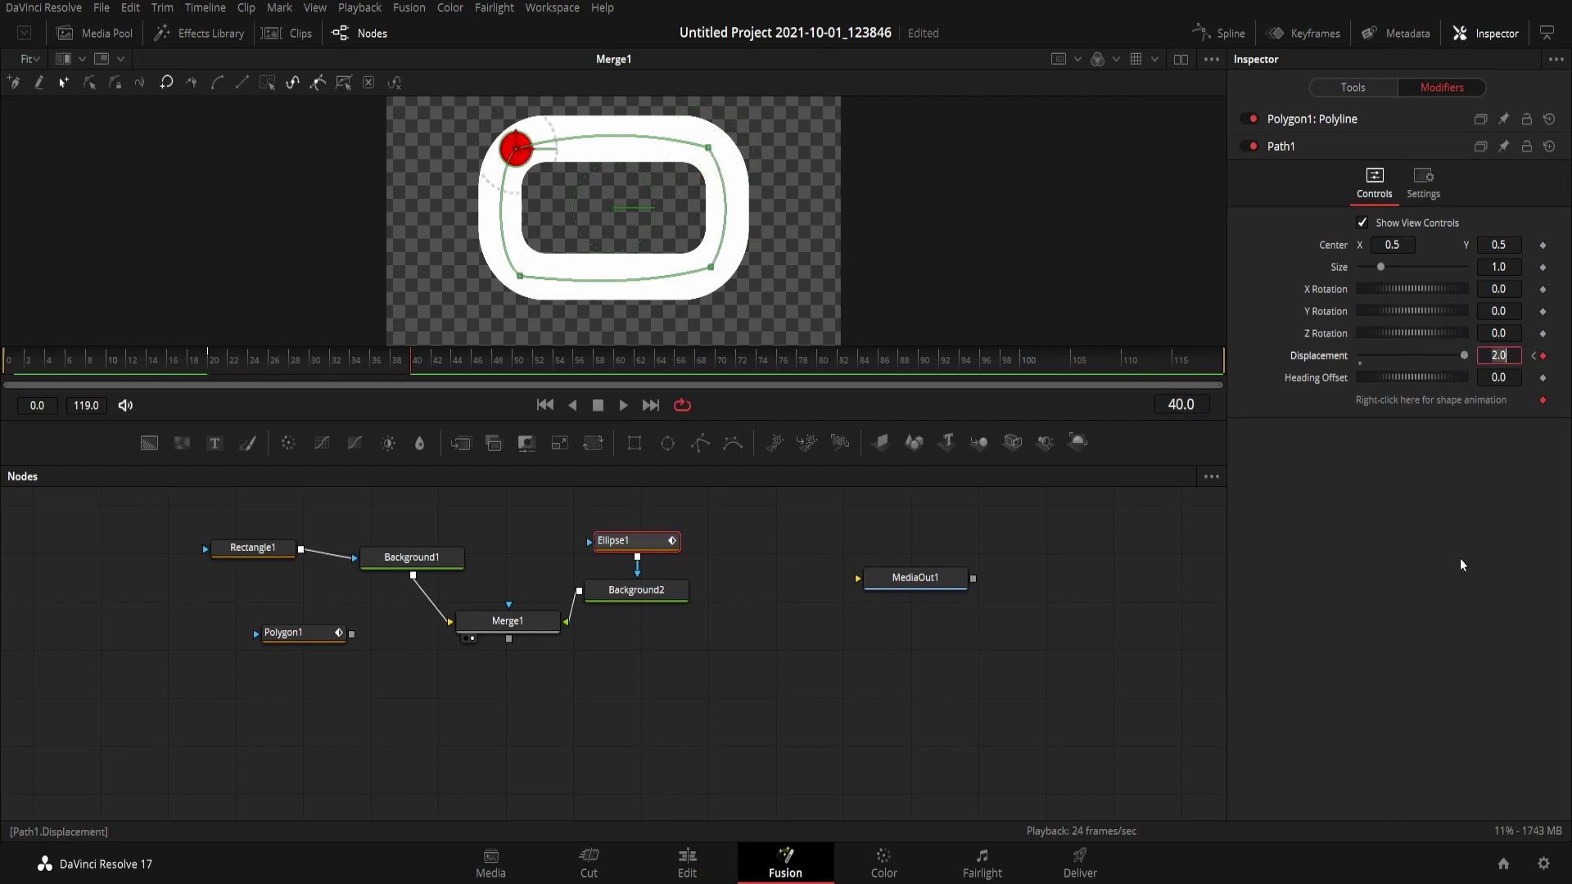
key(BackSpace)
text(26)
key(BackSpace)
text(462)
key(Tab)
key(Return)
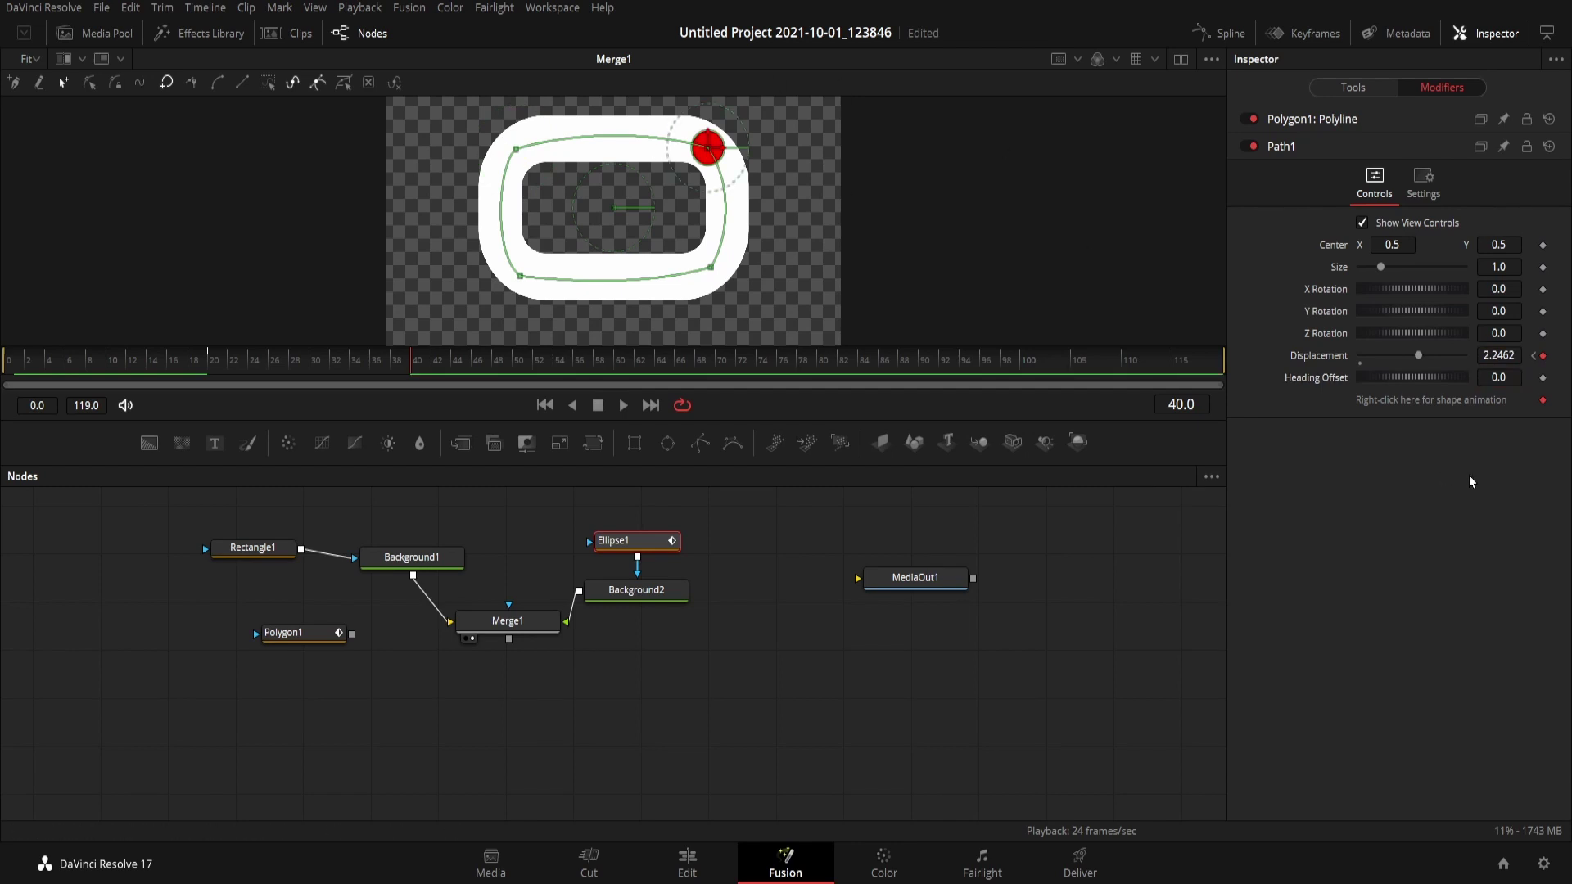
click(1225, 36)
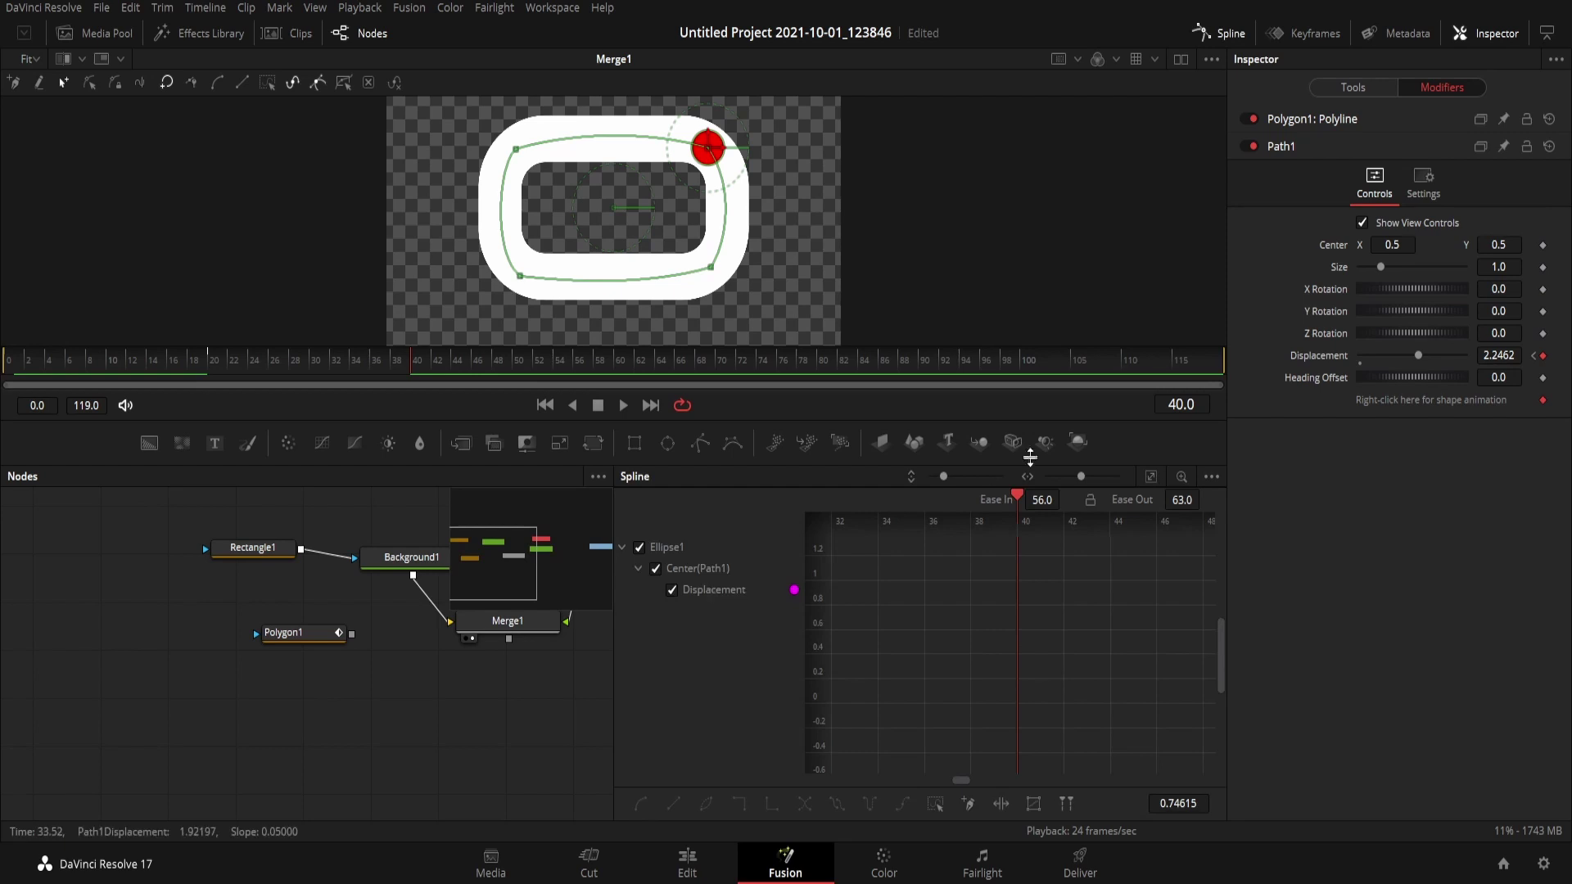
Fit the two-lap curve, play it from the start, and box-select the frame 20–40 keyframes
click(1152, 477)
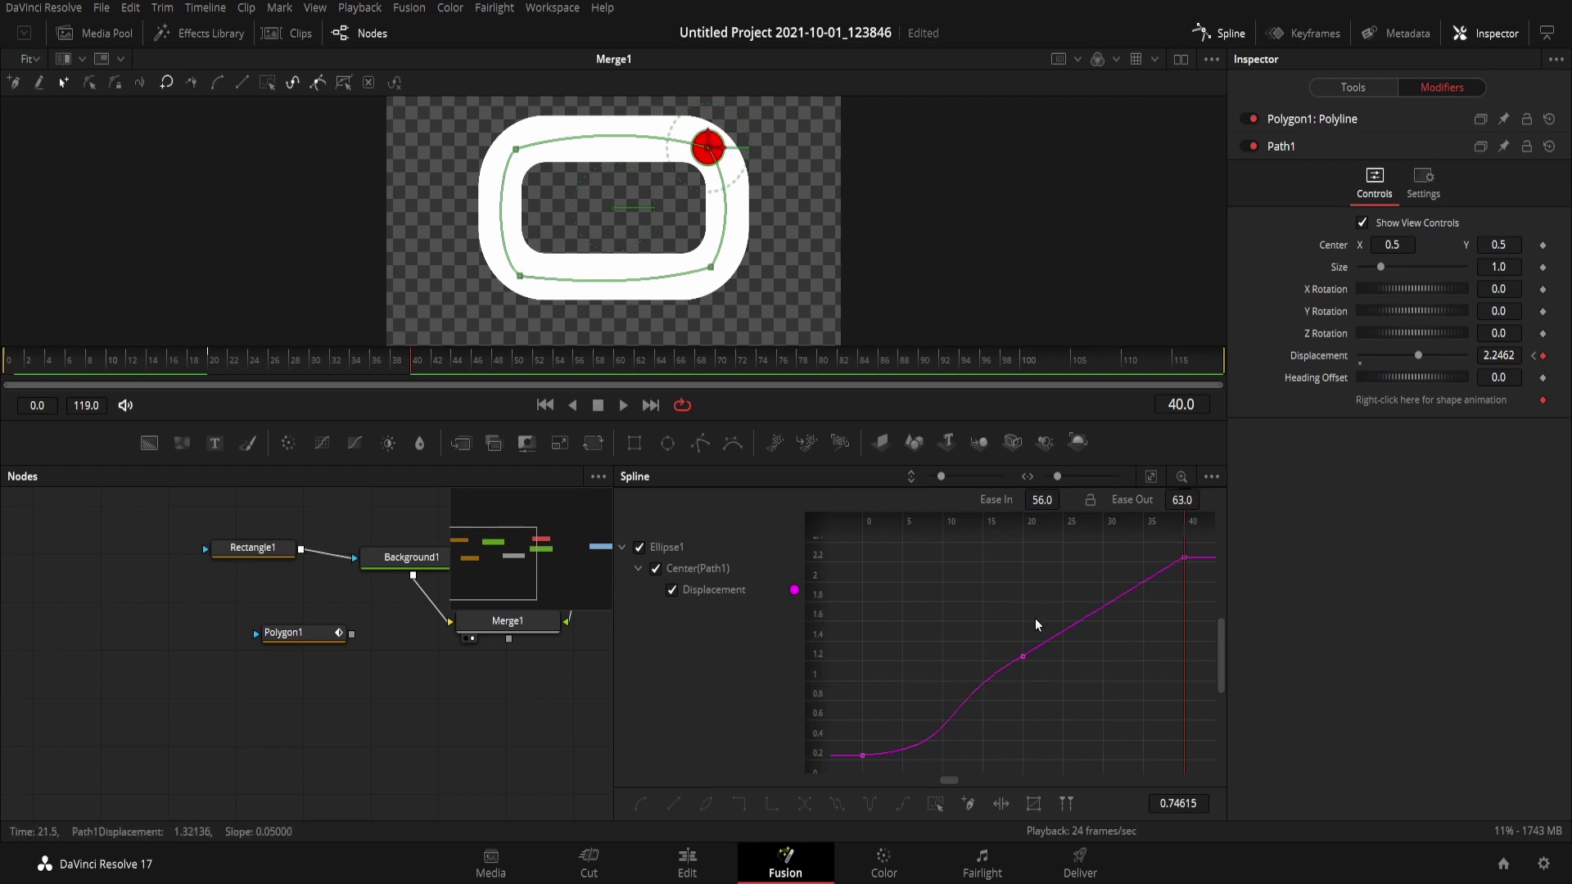
click(540, 406)
key(space)
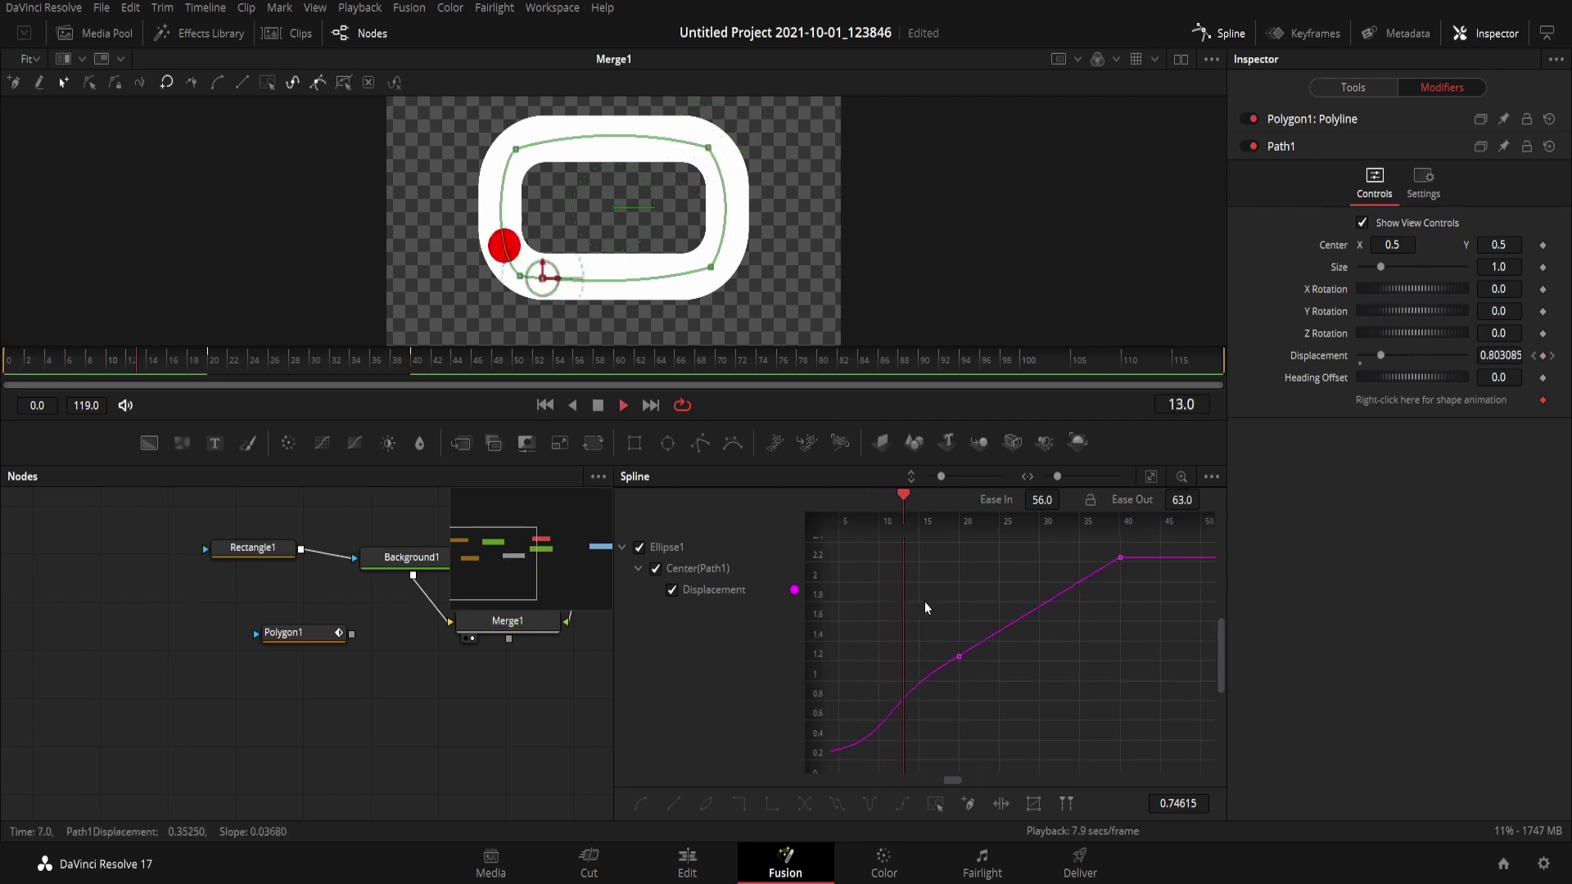
key(space)
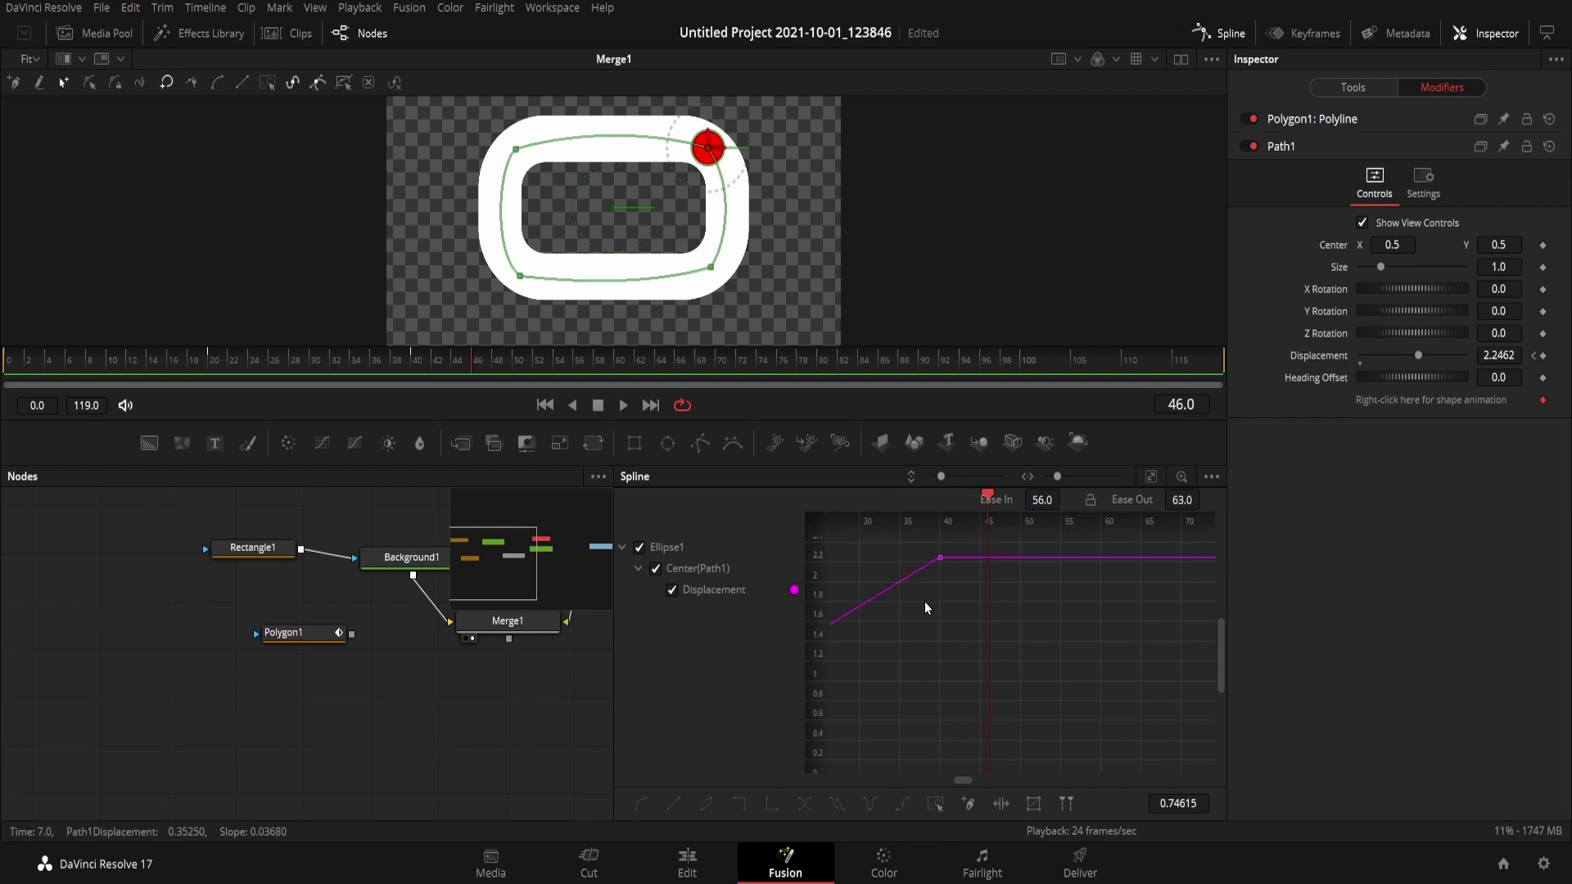
click(547, 415)
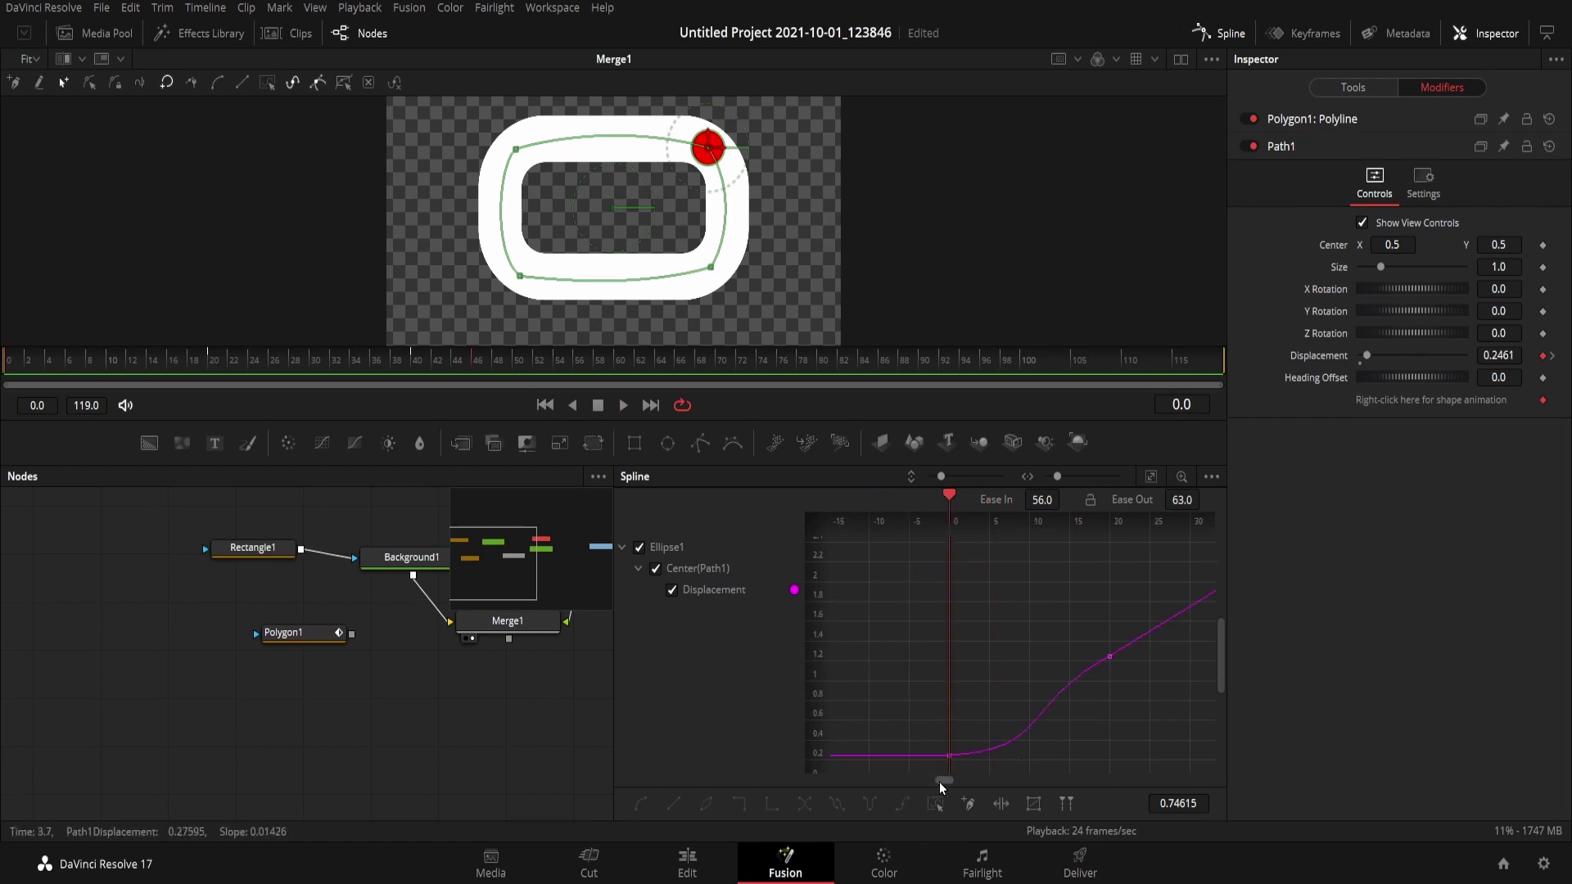
drag(941, 781, 950, 783)
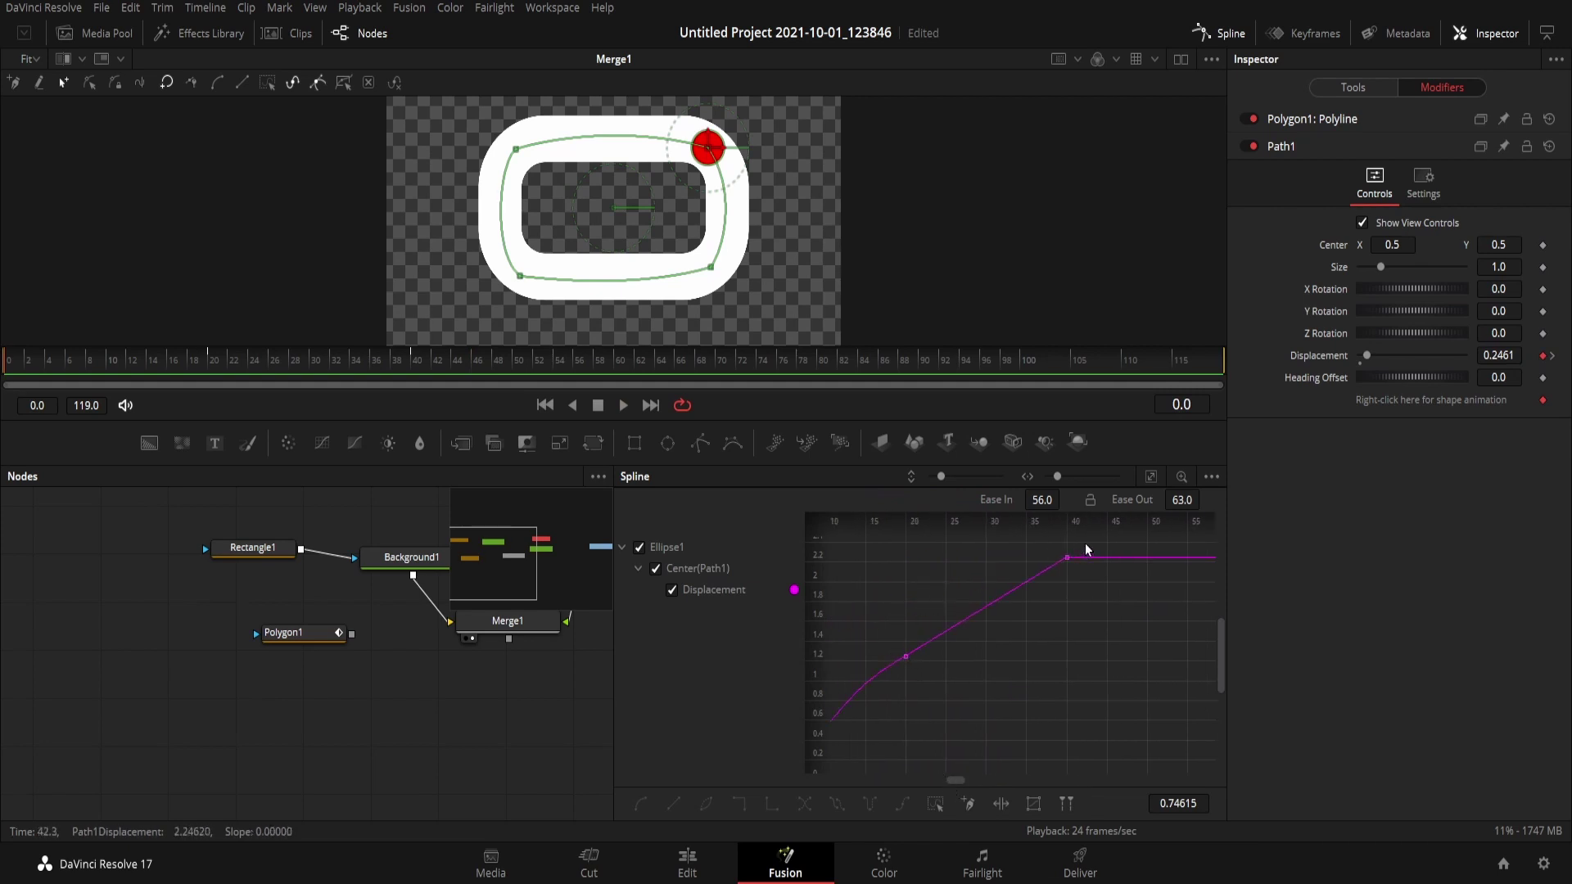
drag(1085, 542, 897, 711)
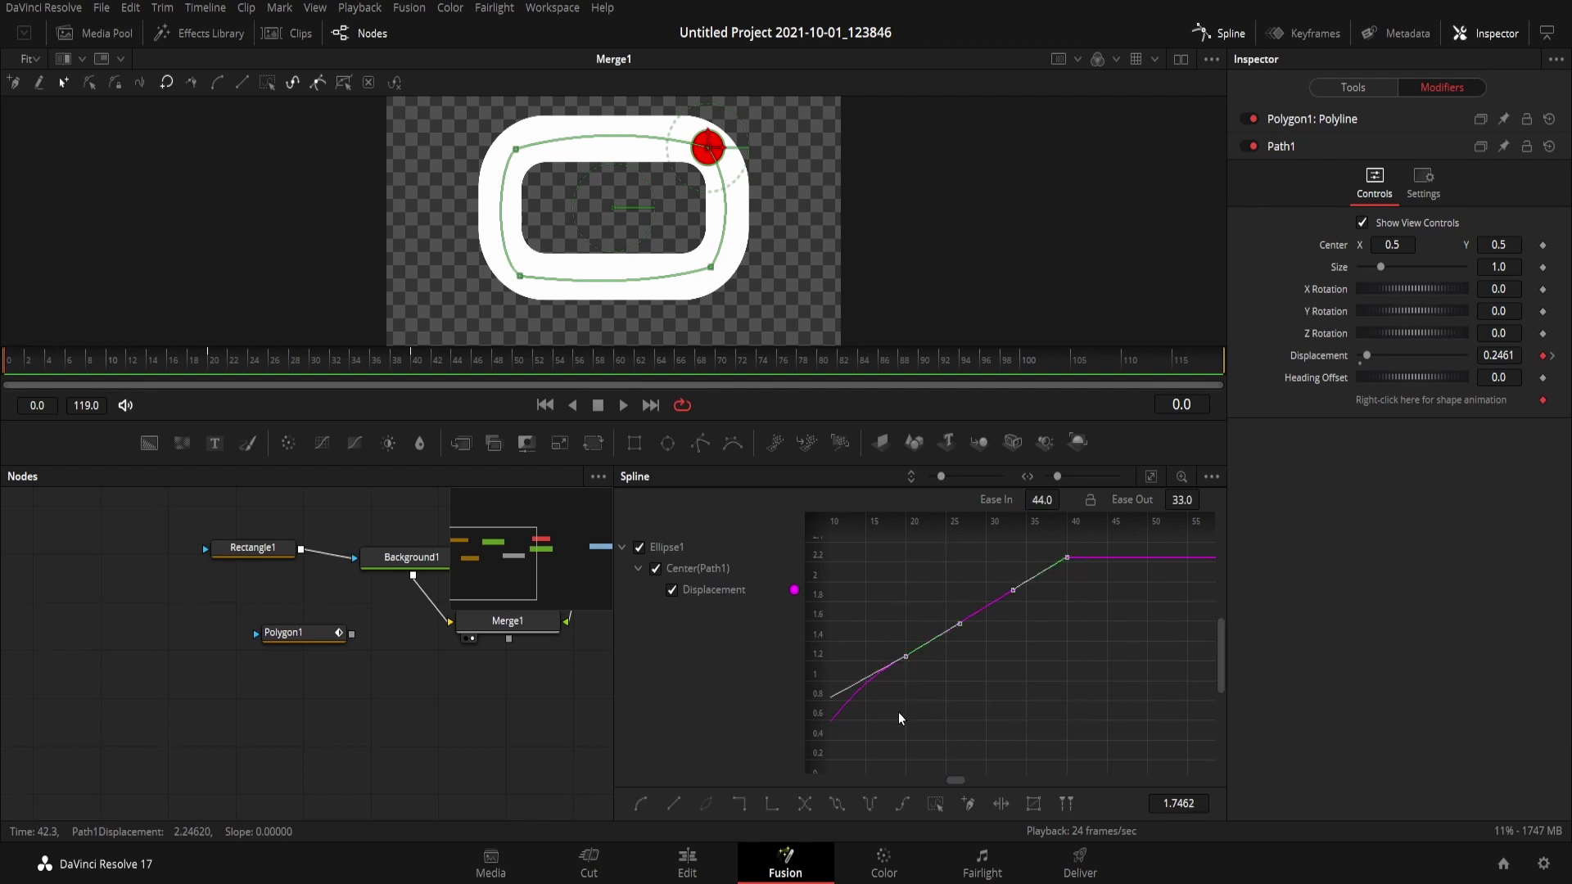
Set the selected second-lap keyframes to repeat as a loop and confirm the loop count
right_click(1065, 562)
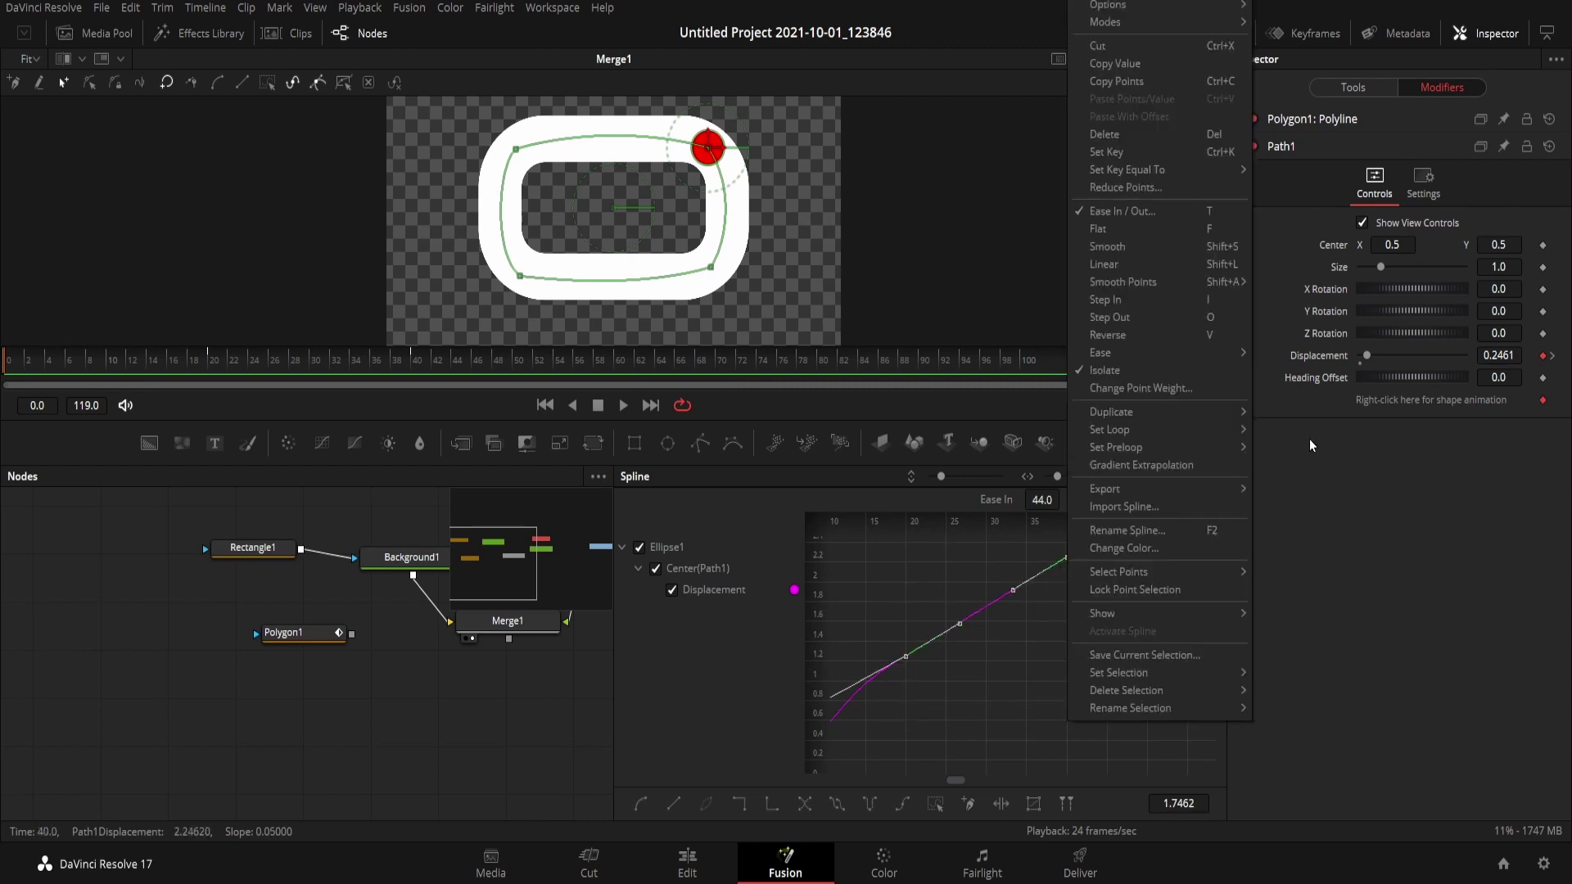
mouse_move(1228, 418)
click(1283, 417)
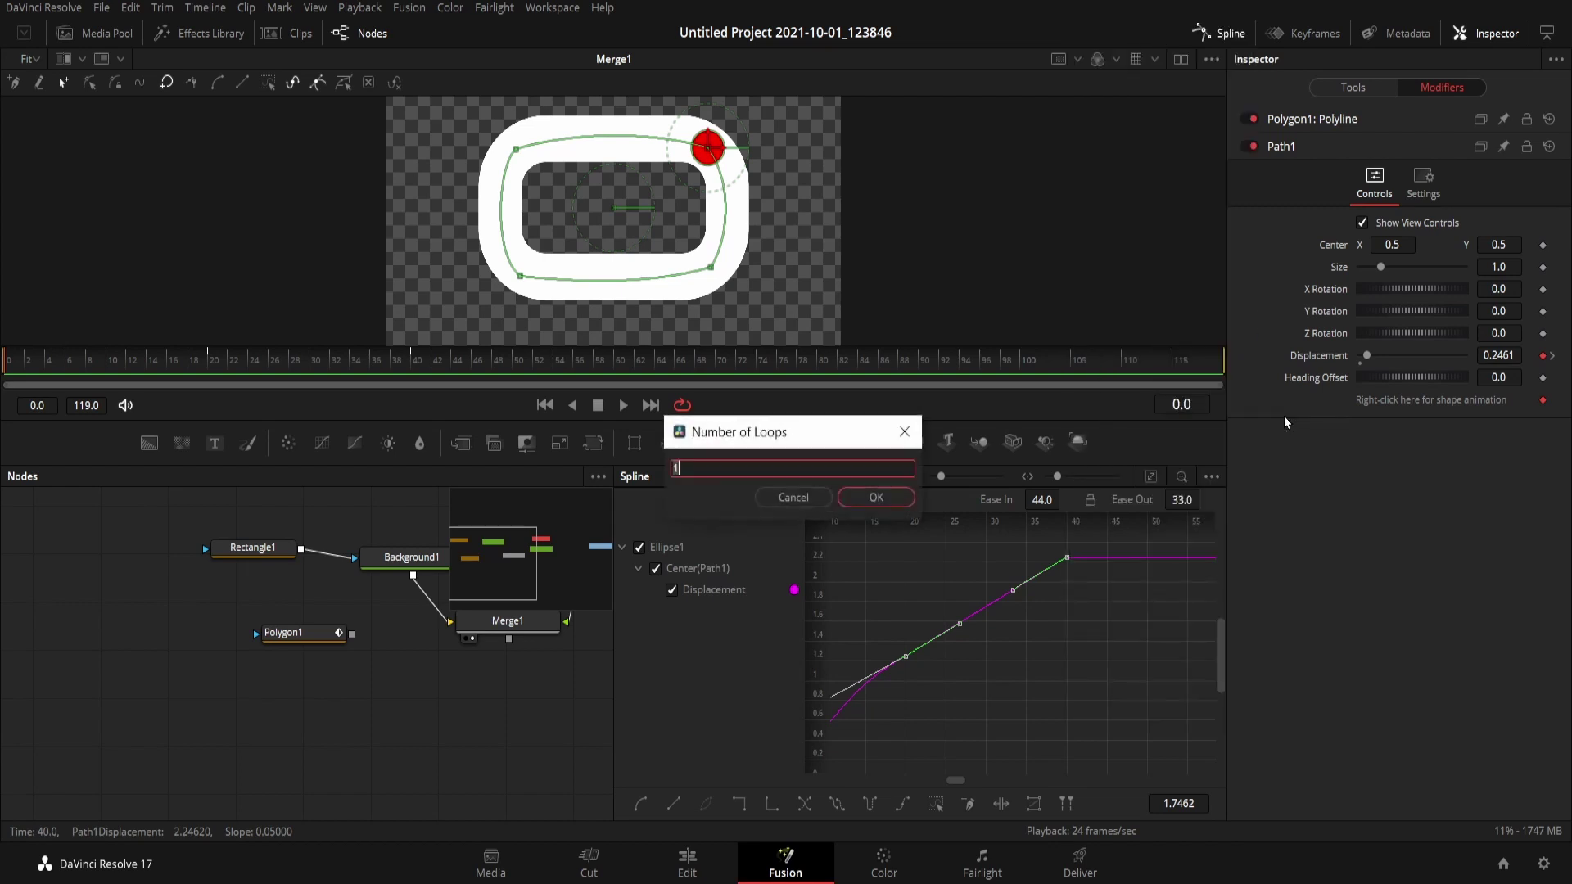
click(748, 471)
click(873, 498)
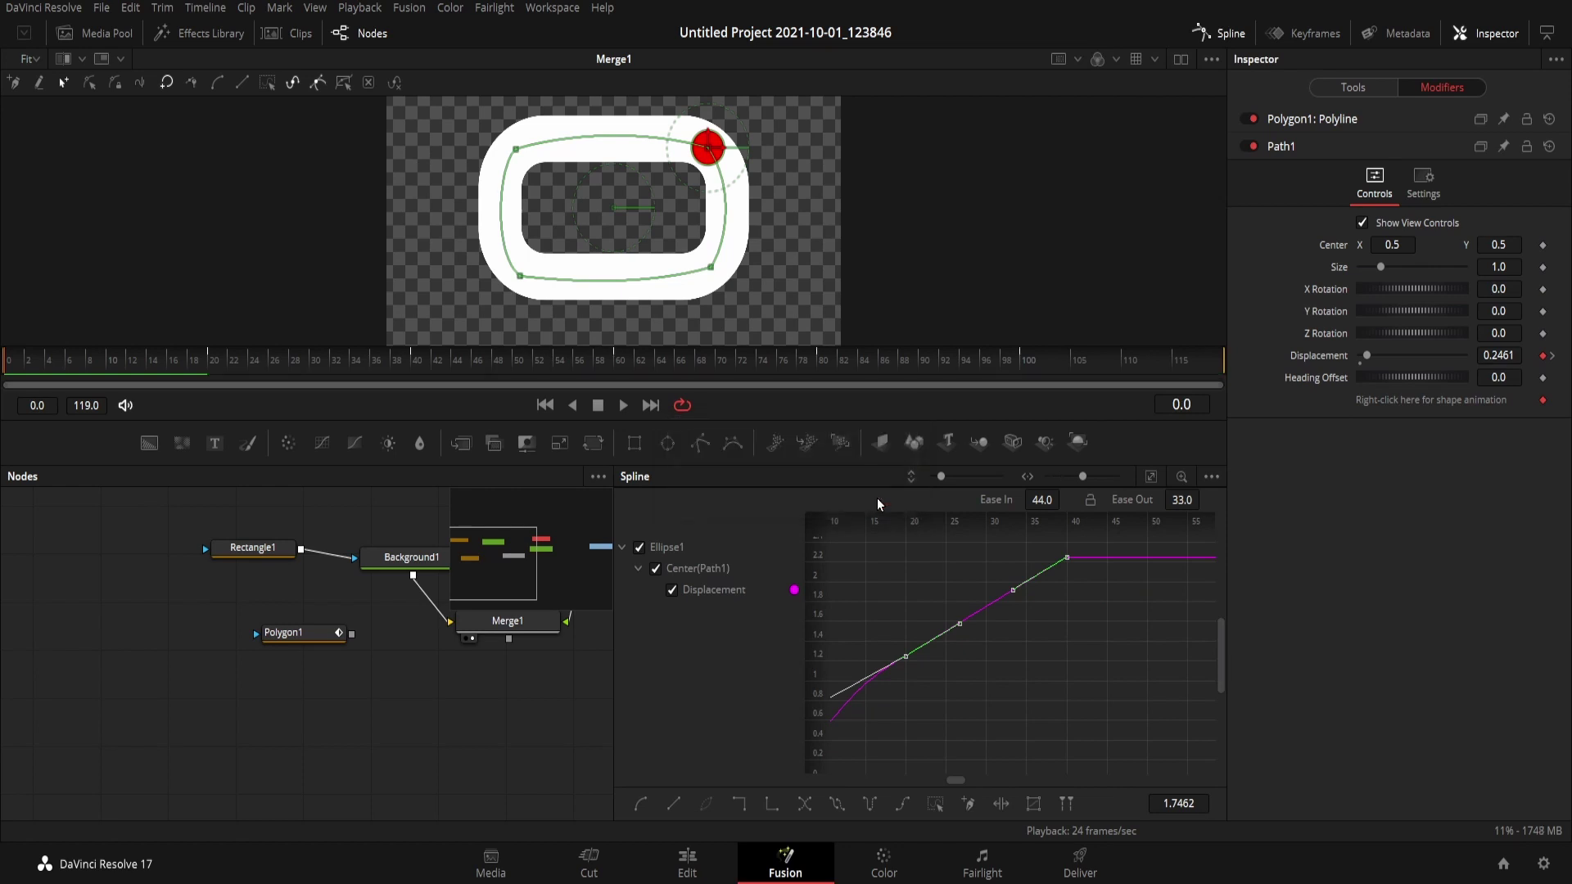
click(1083, 698)
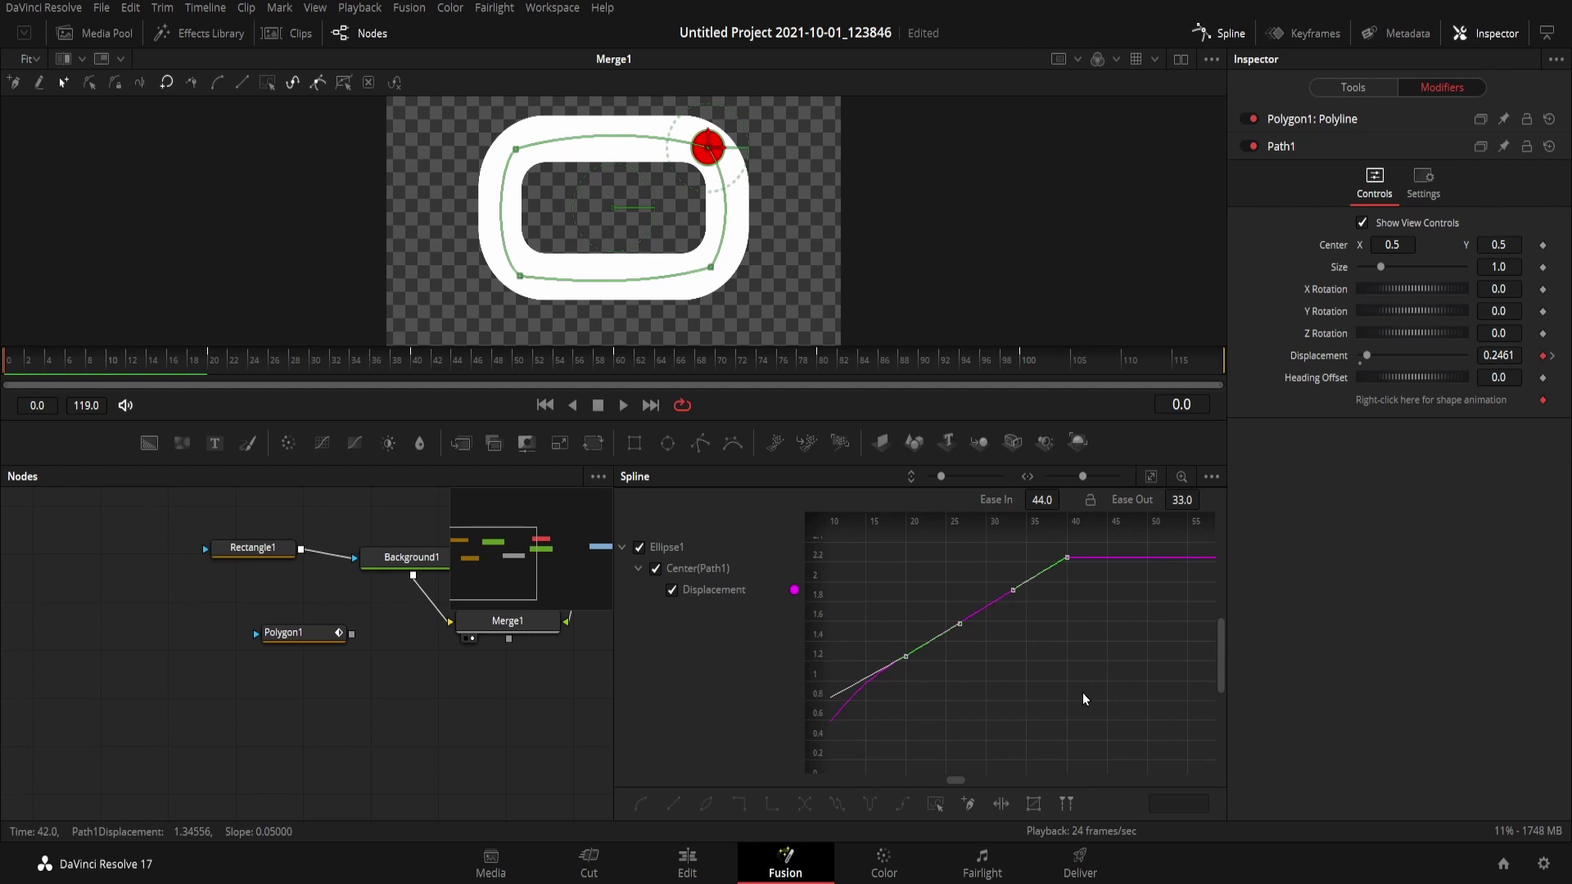
Play the looping dot, then jump to the last frame and reopen the Spline graph
click(1217, 36)
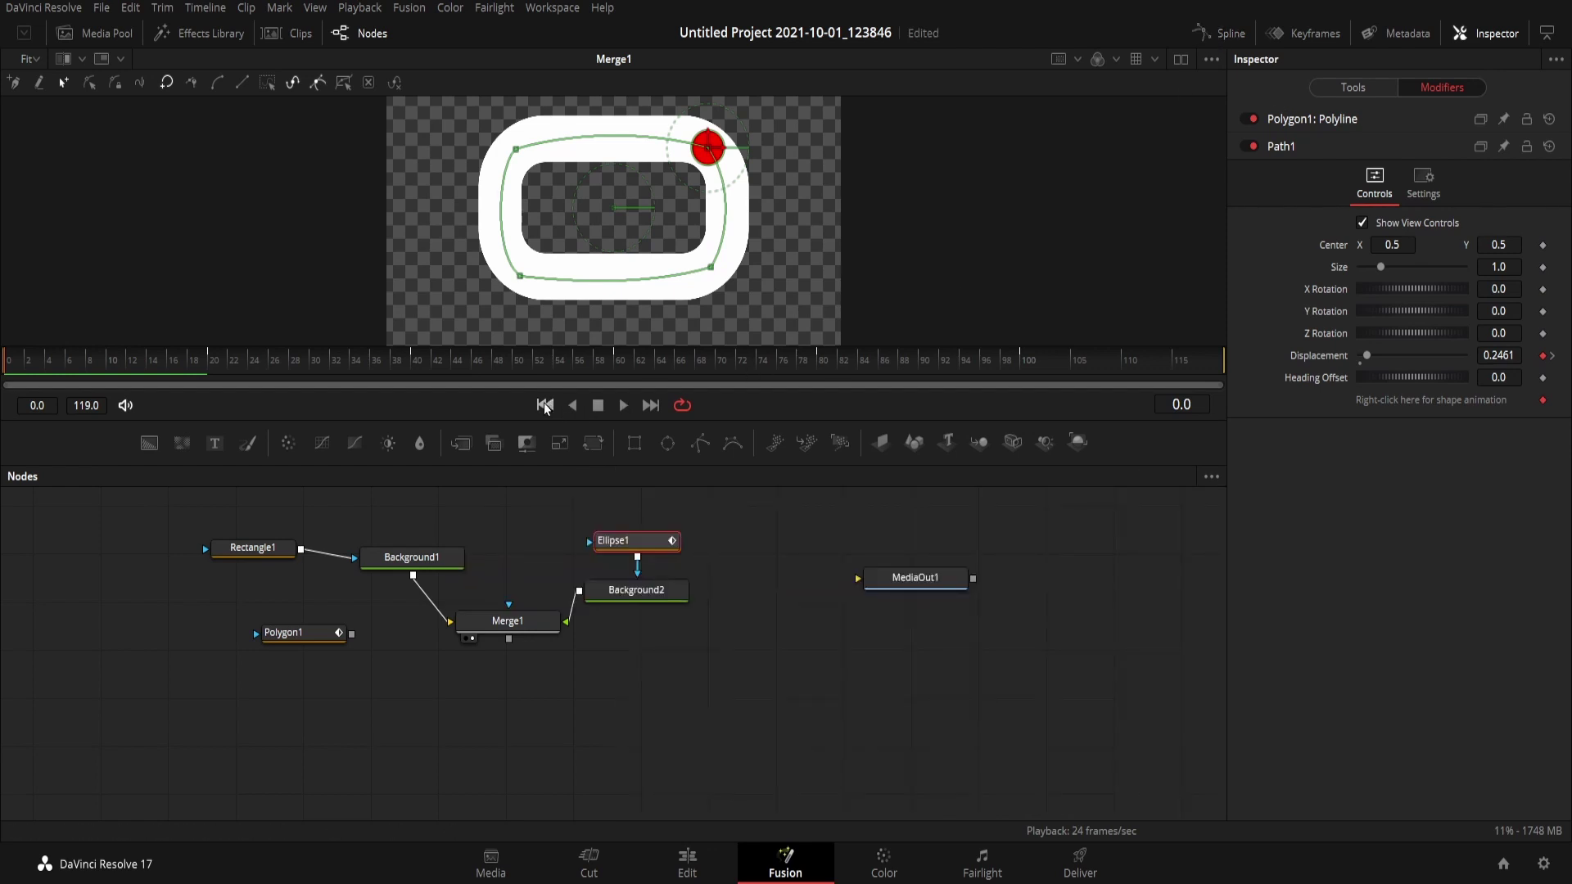
key(space)
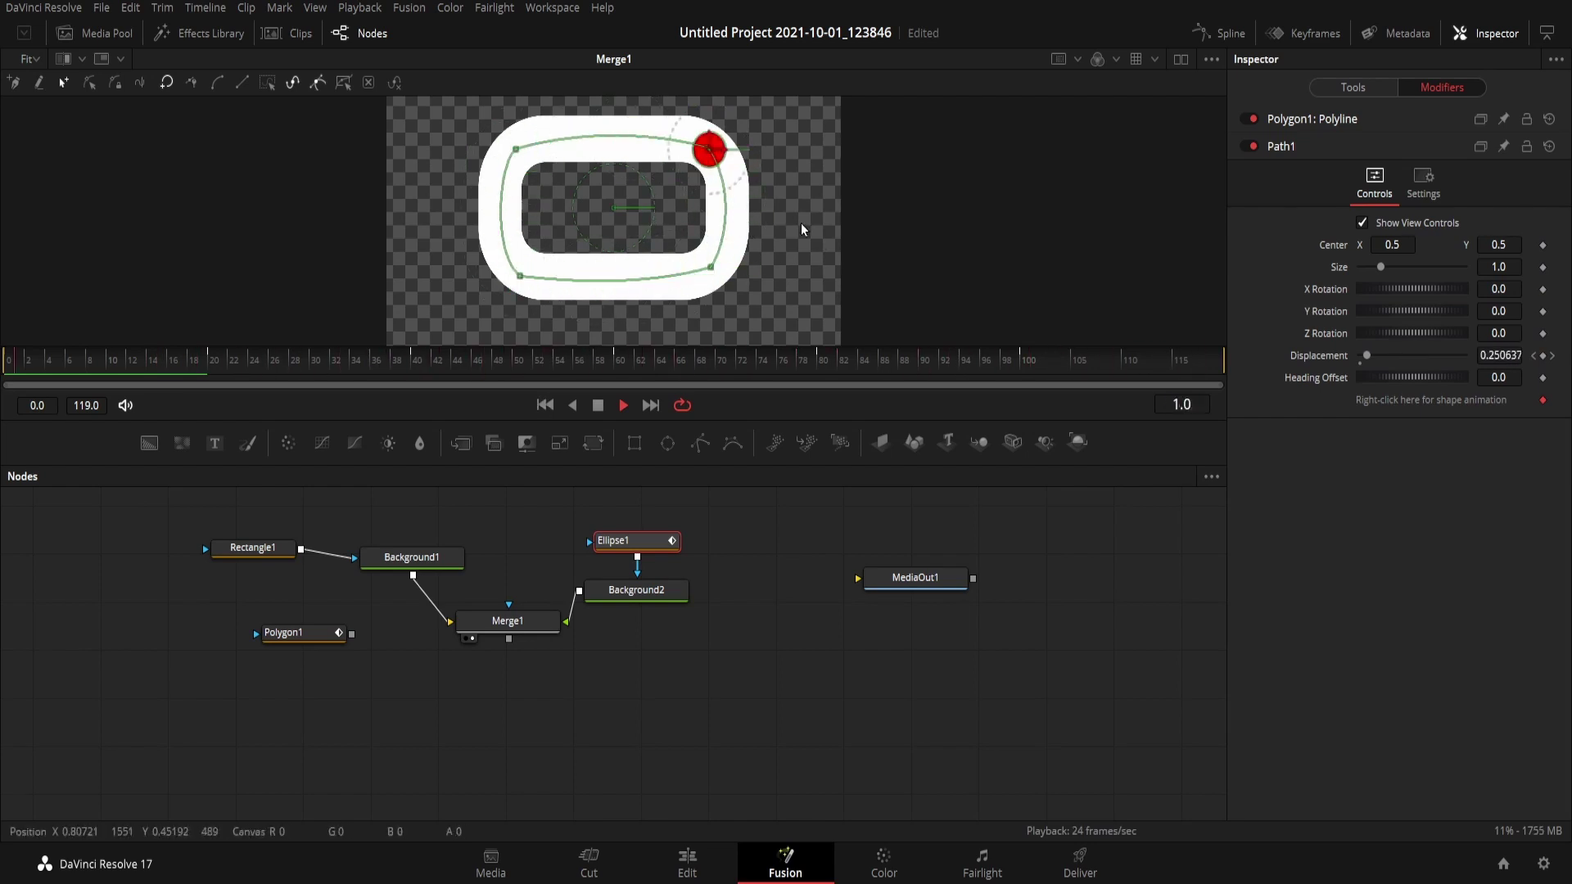
click(599, 405)
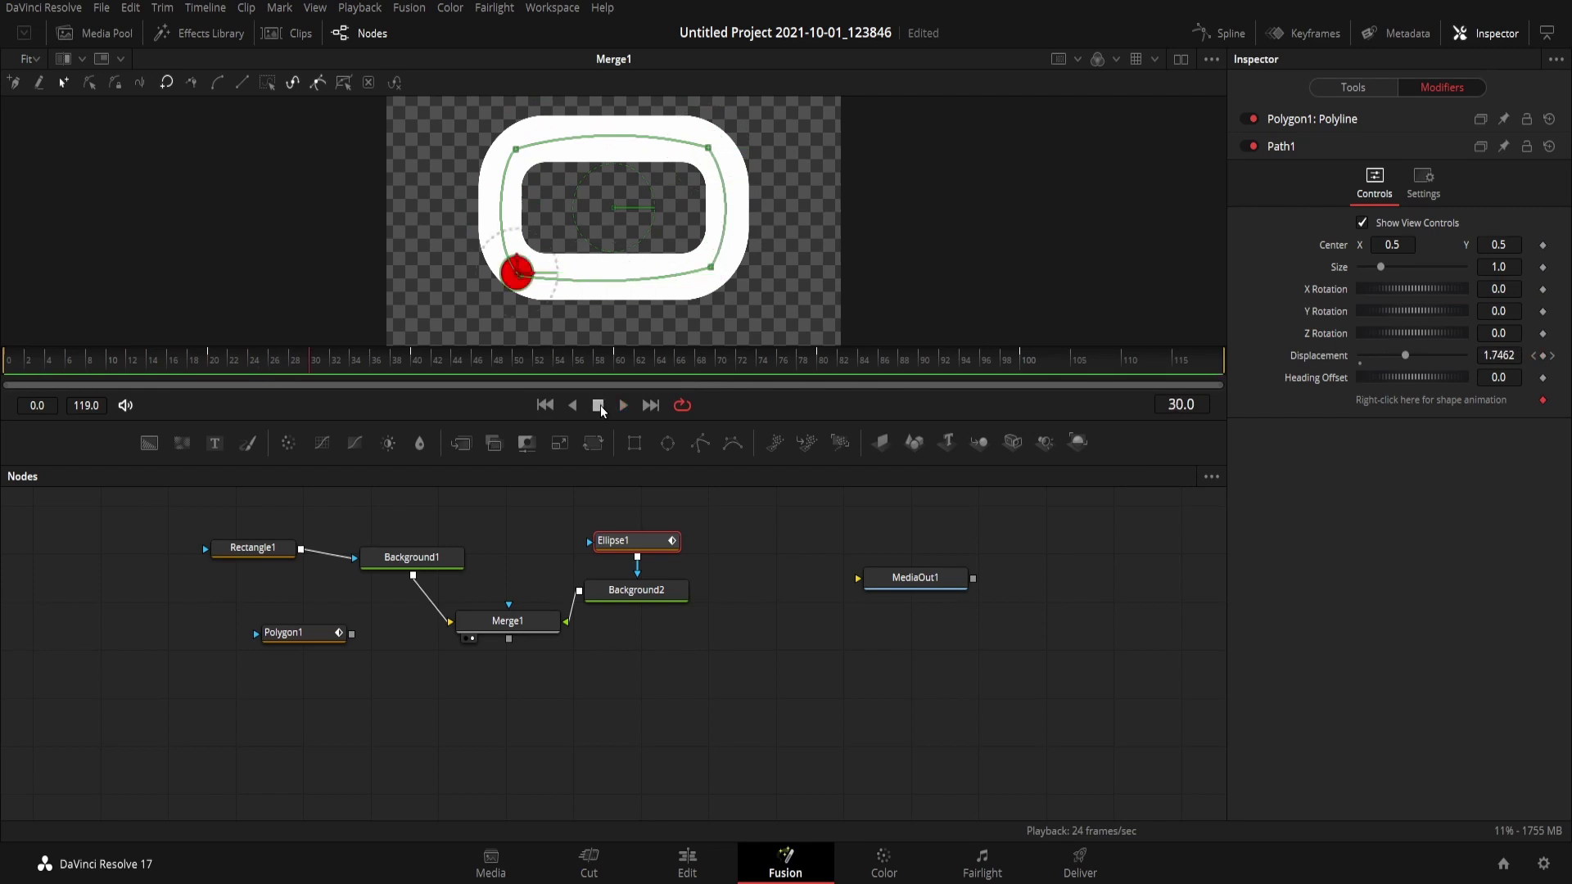
click(651, 406)
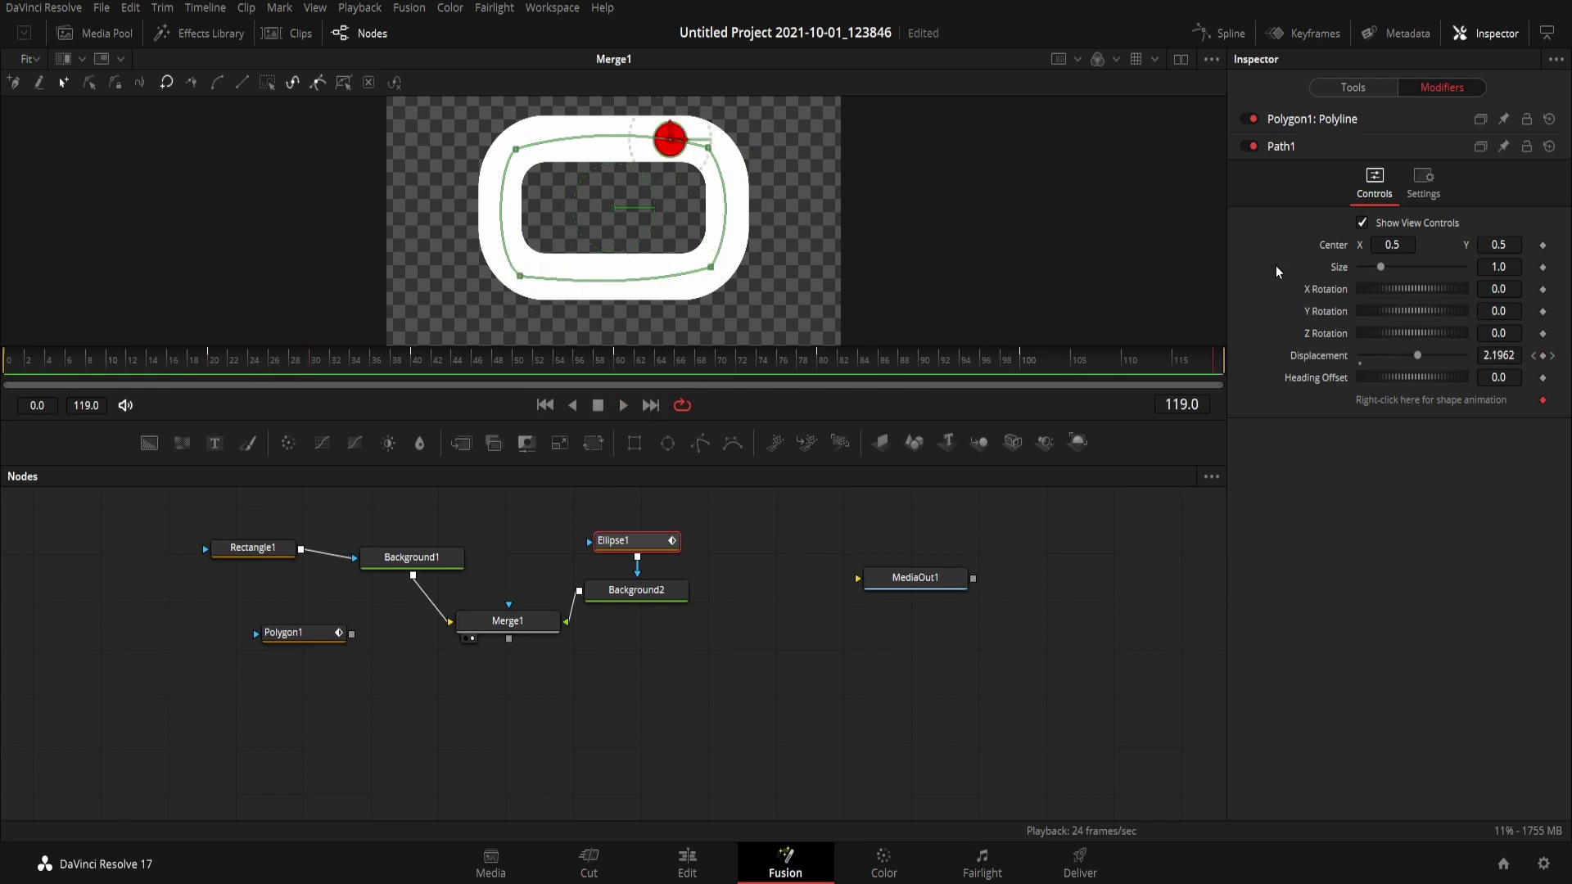
click(1218, 35)
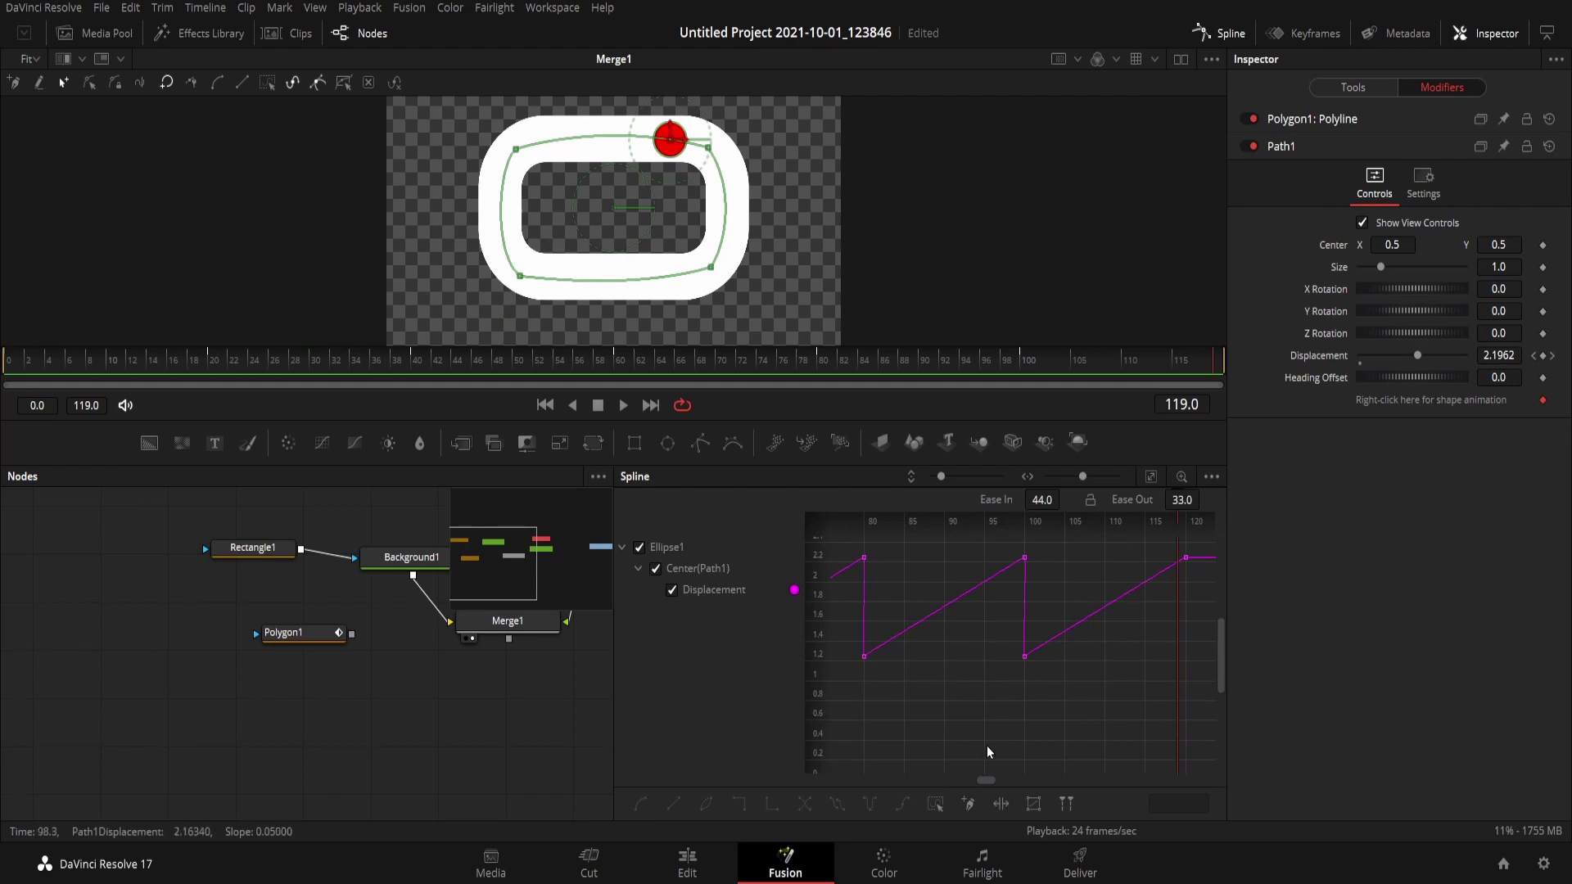
Fit the curve, step to frame 120, and bend the curve into the frame-120 keyframe
click(1148, 481)
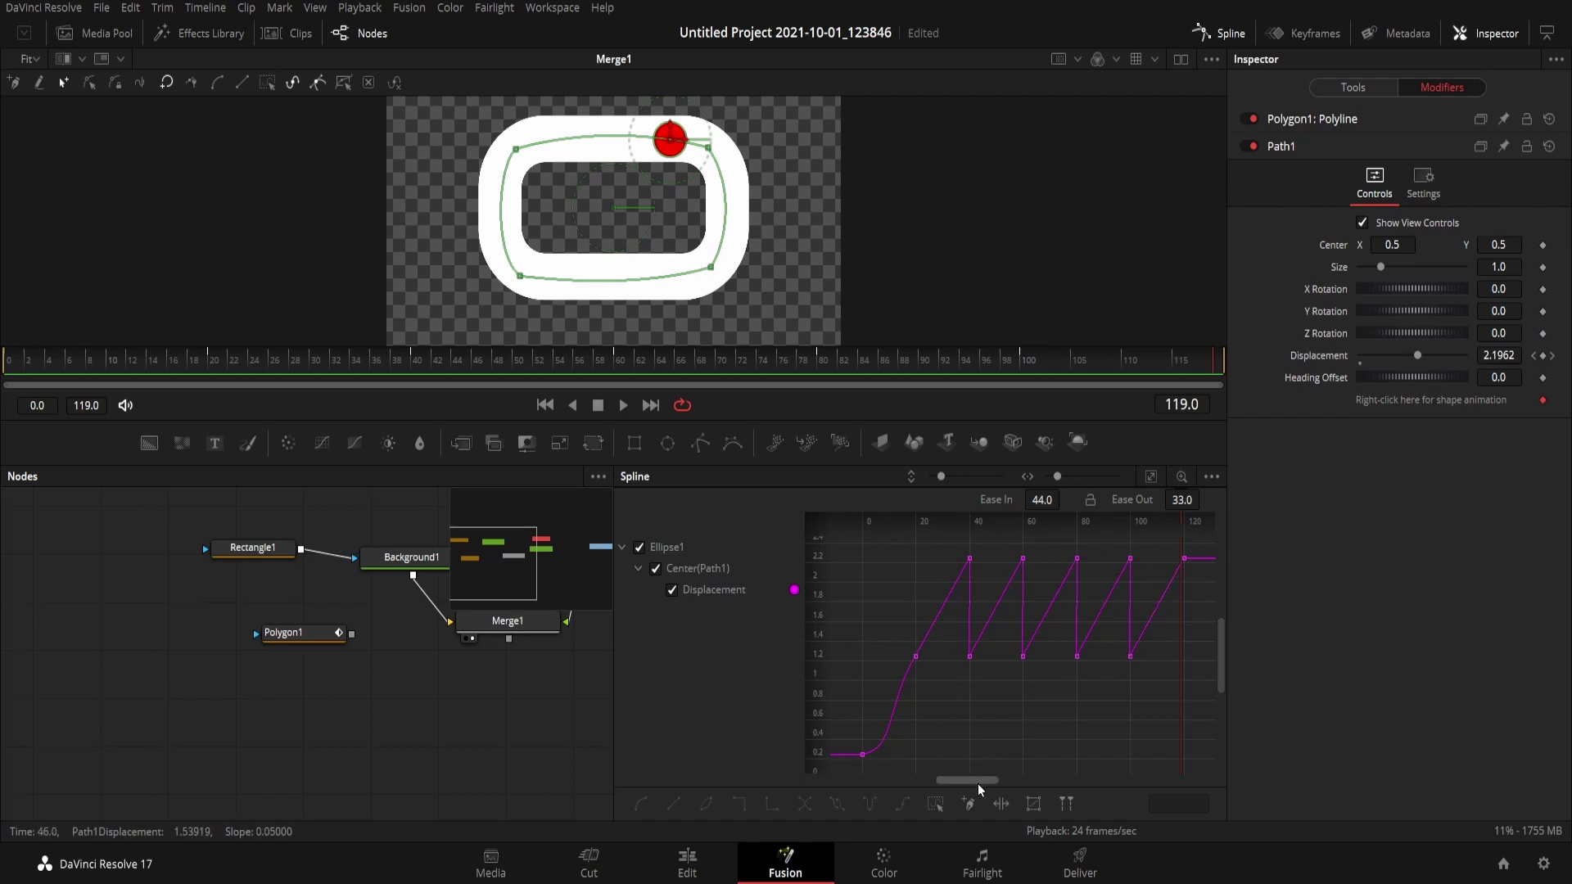
drag(978, 783, 996, 784)
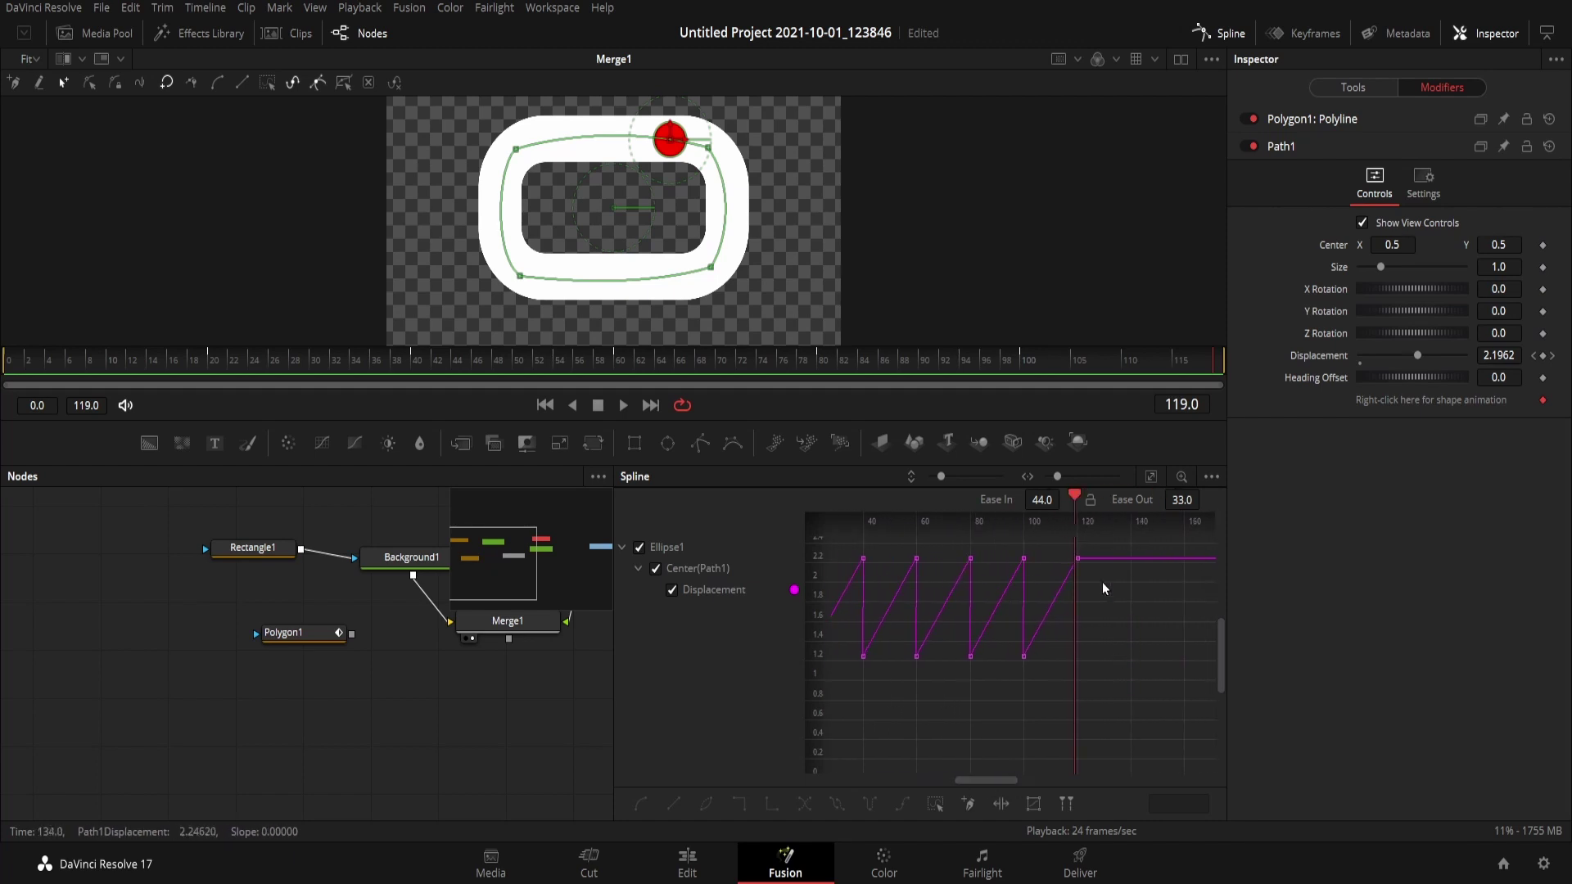
scroll(1102, 582, up, 3)
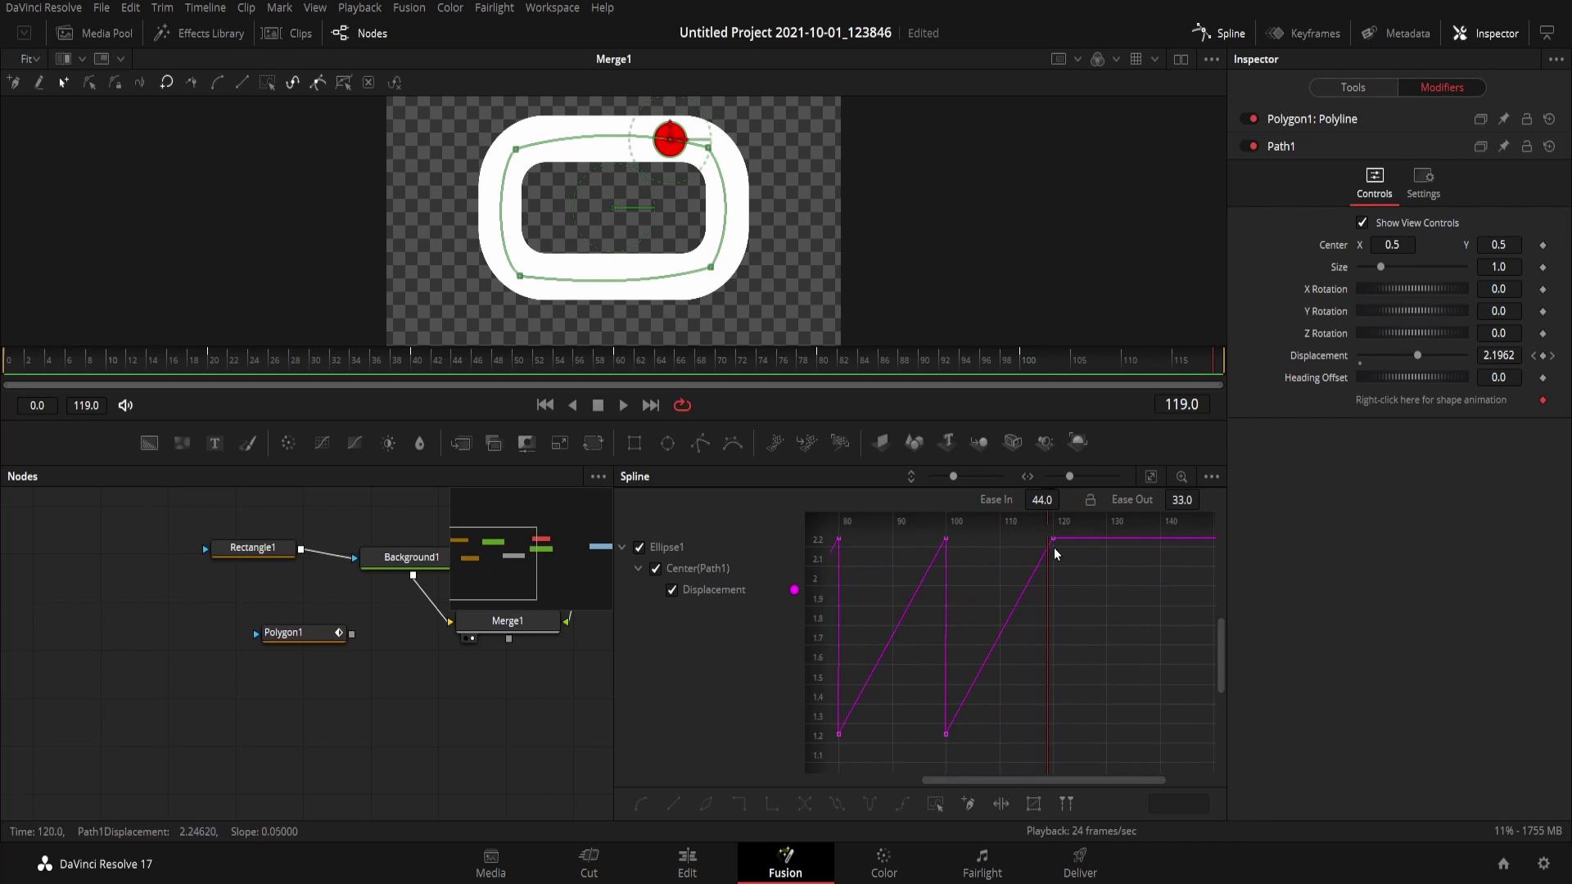
key(Right)
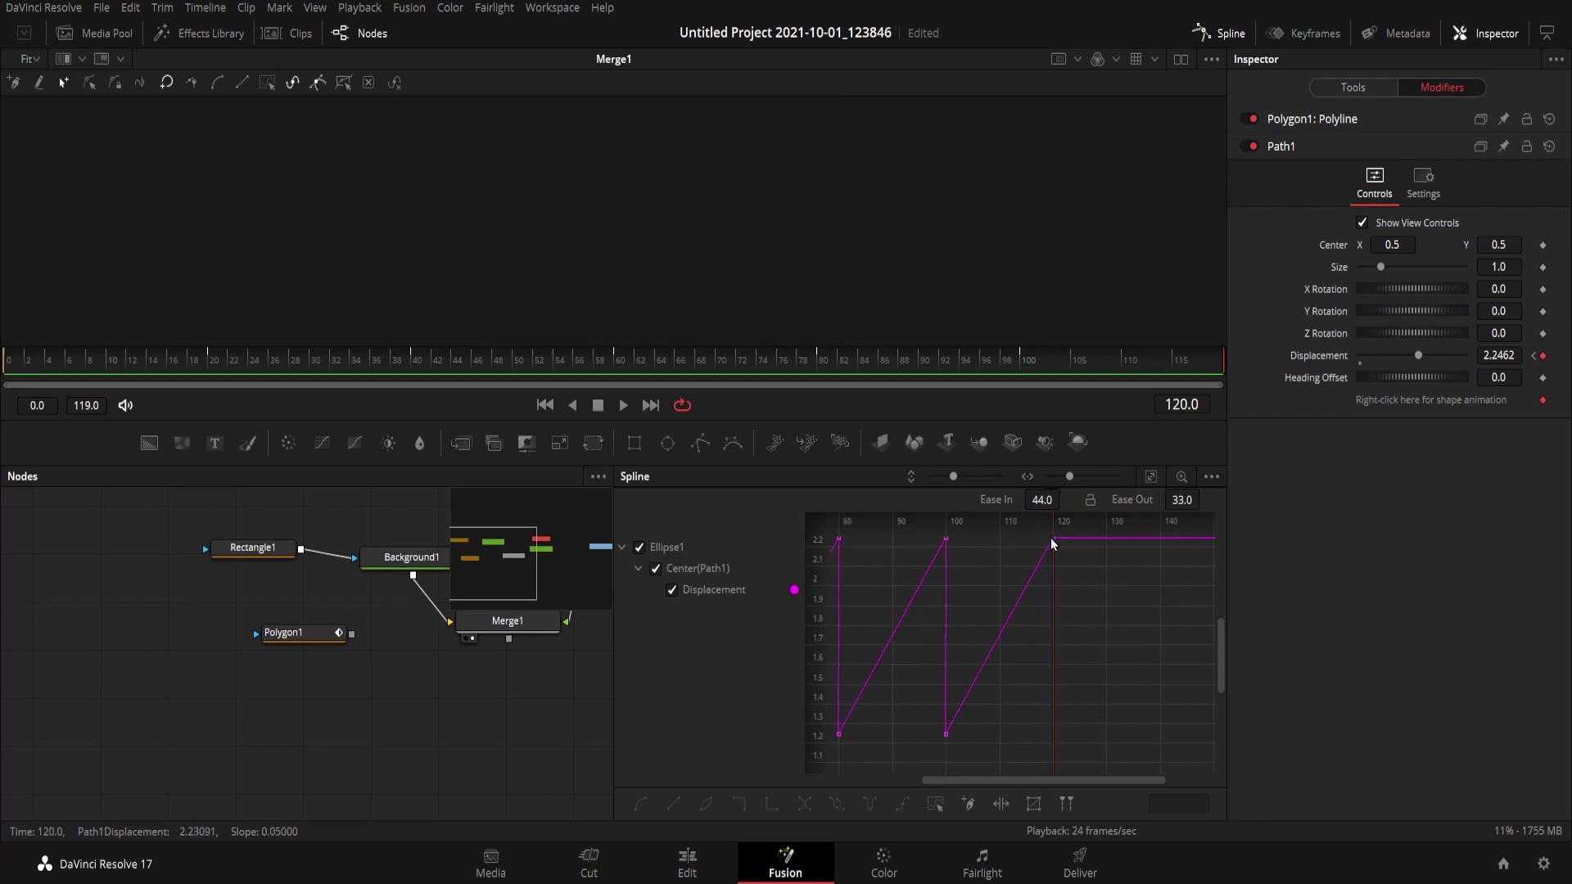
click(1051, 539)
drag(1017, 605, 973, 580)
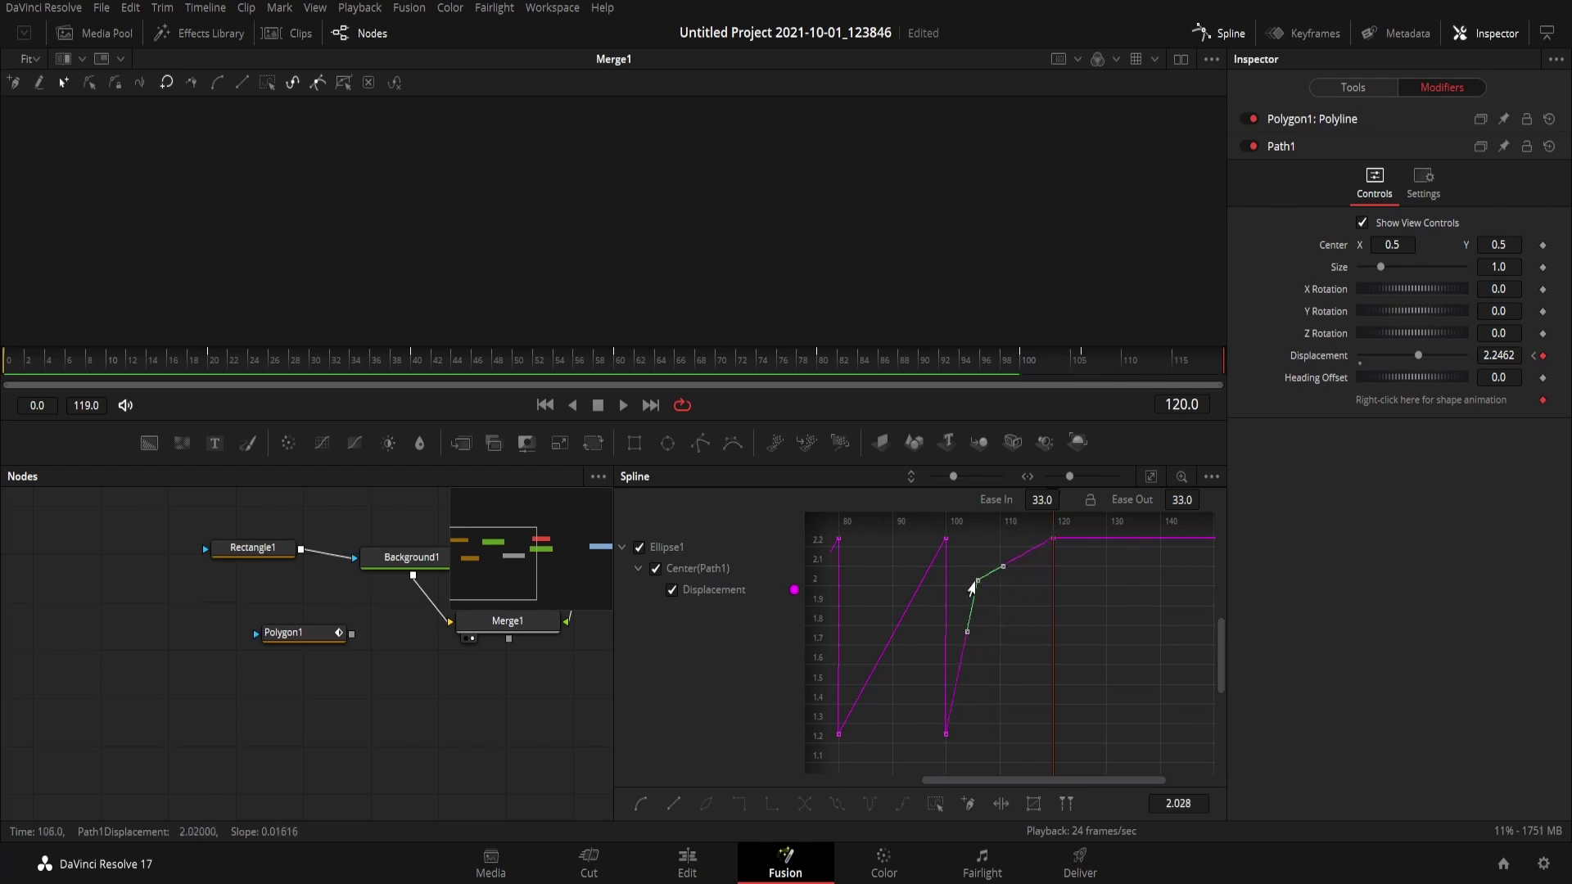
click(1095, 562)
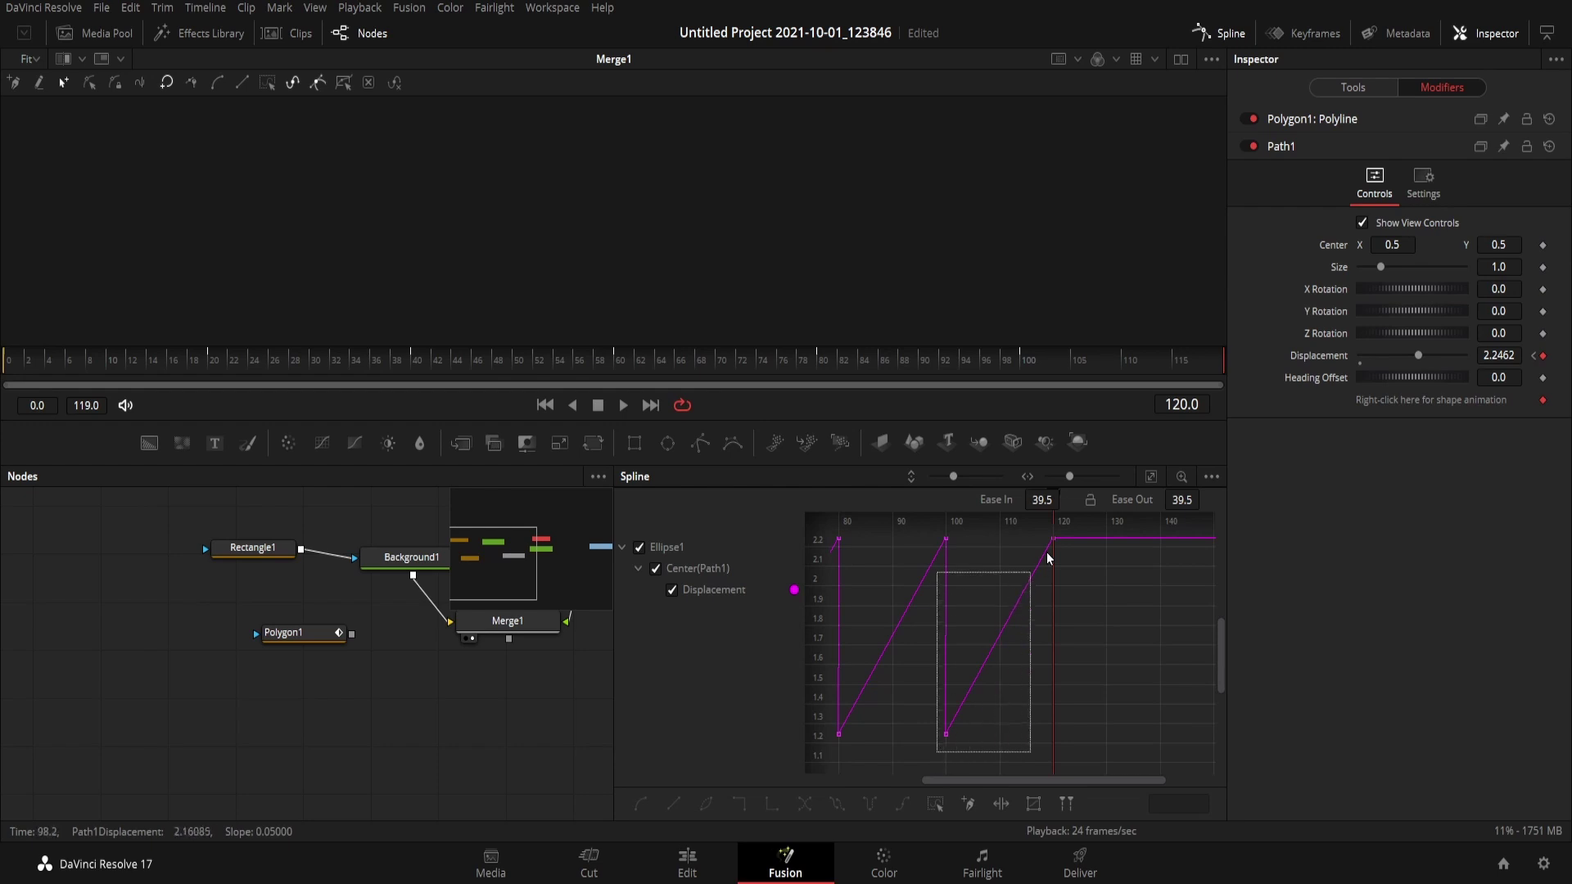
Select the final ramp's keyframes at frames 100 and 120
drag(938, 758, 1060, 534)
click(1113, 609)
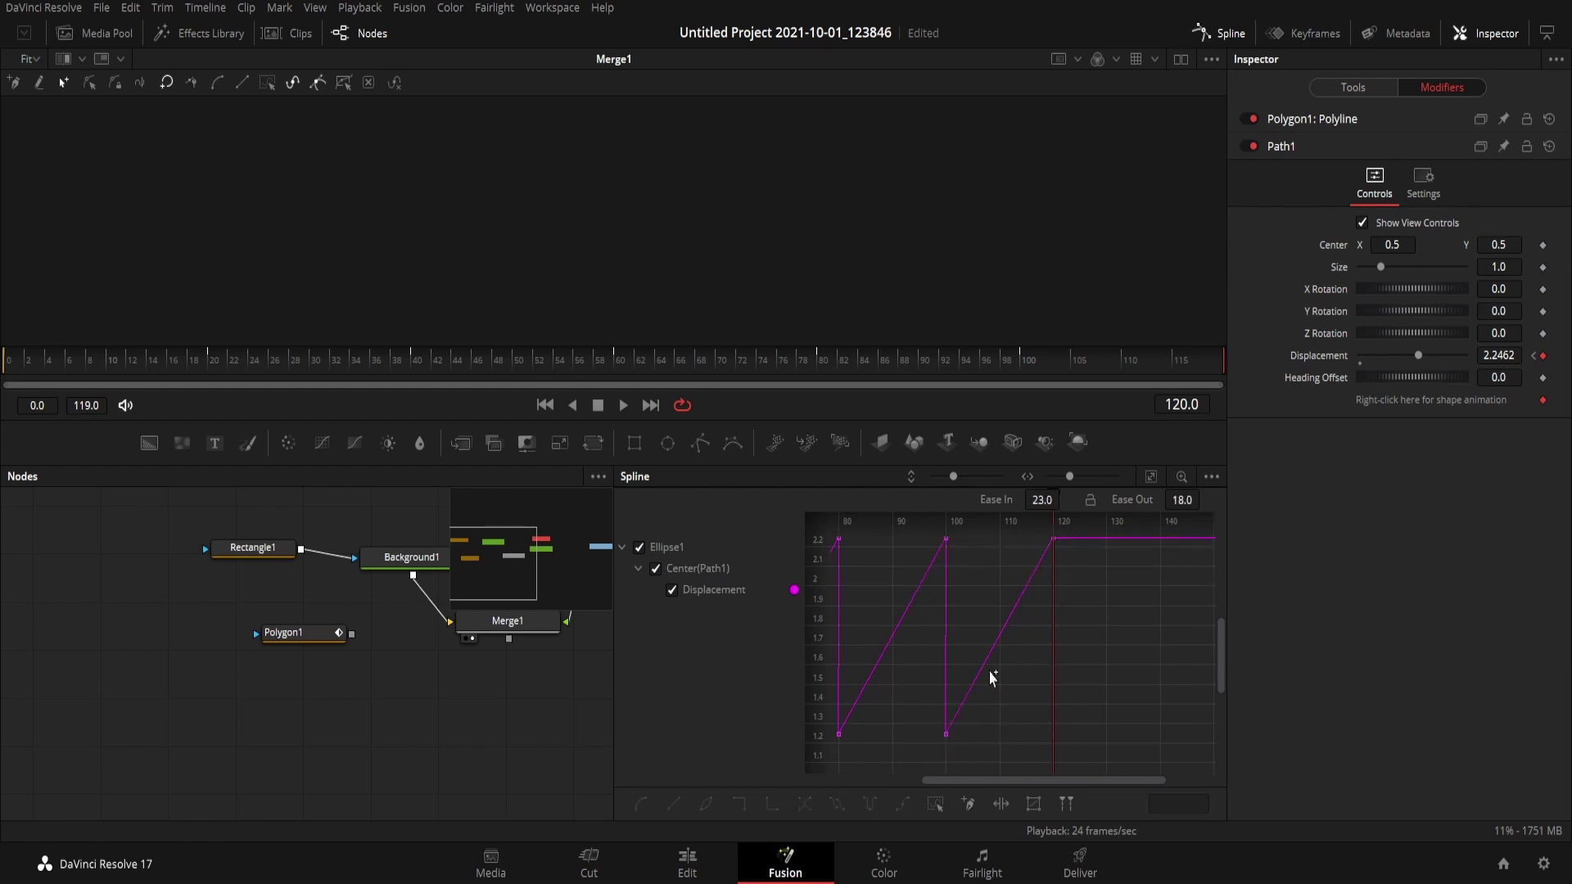
mouse_move(939, 748)
mouse_down()
mouse_move(1053, 601)
mouse_move(1120, 597)
mouse_up()
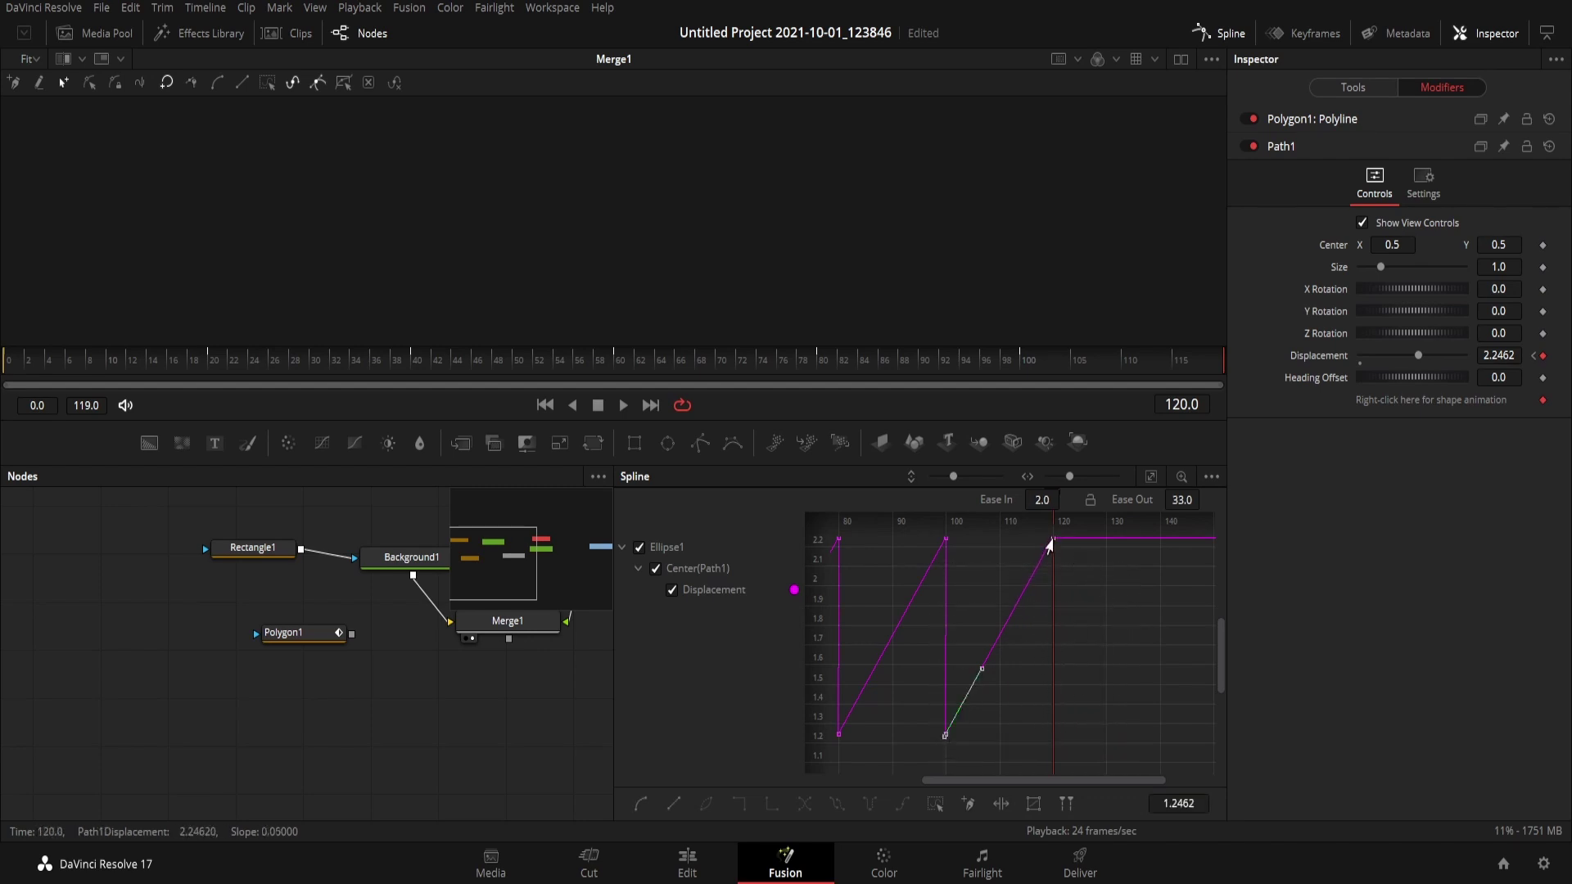
click(1083, 610)
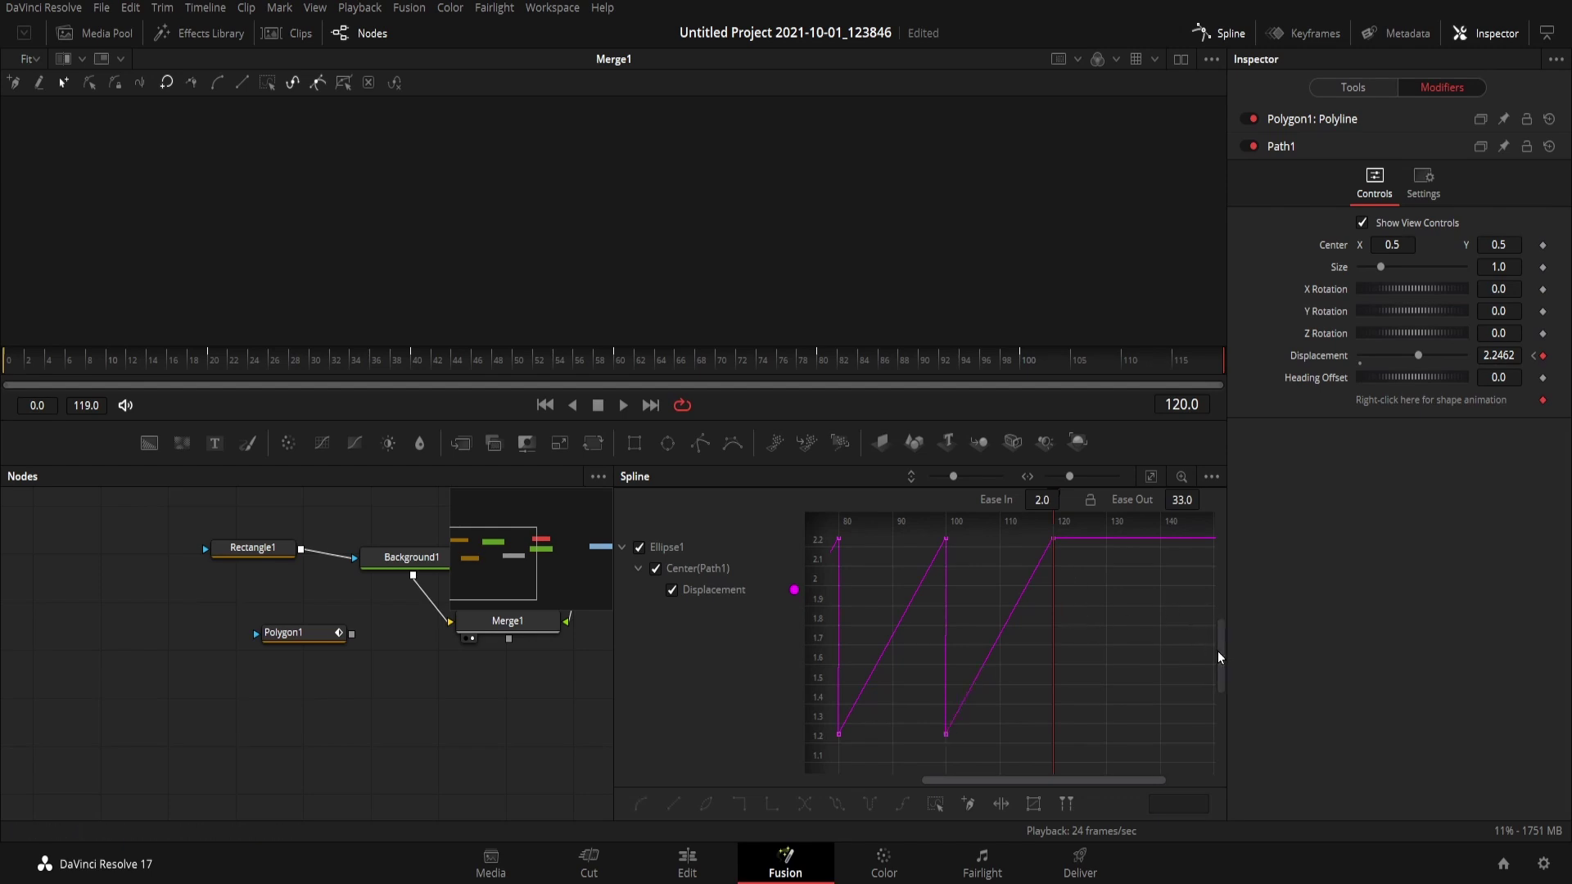
drag(1219, 651, 1218, 652)
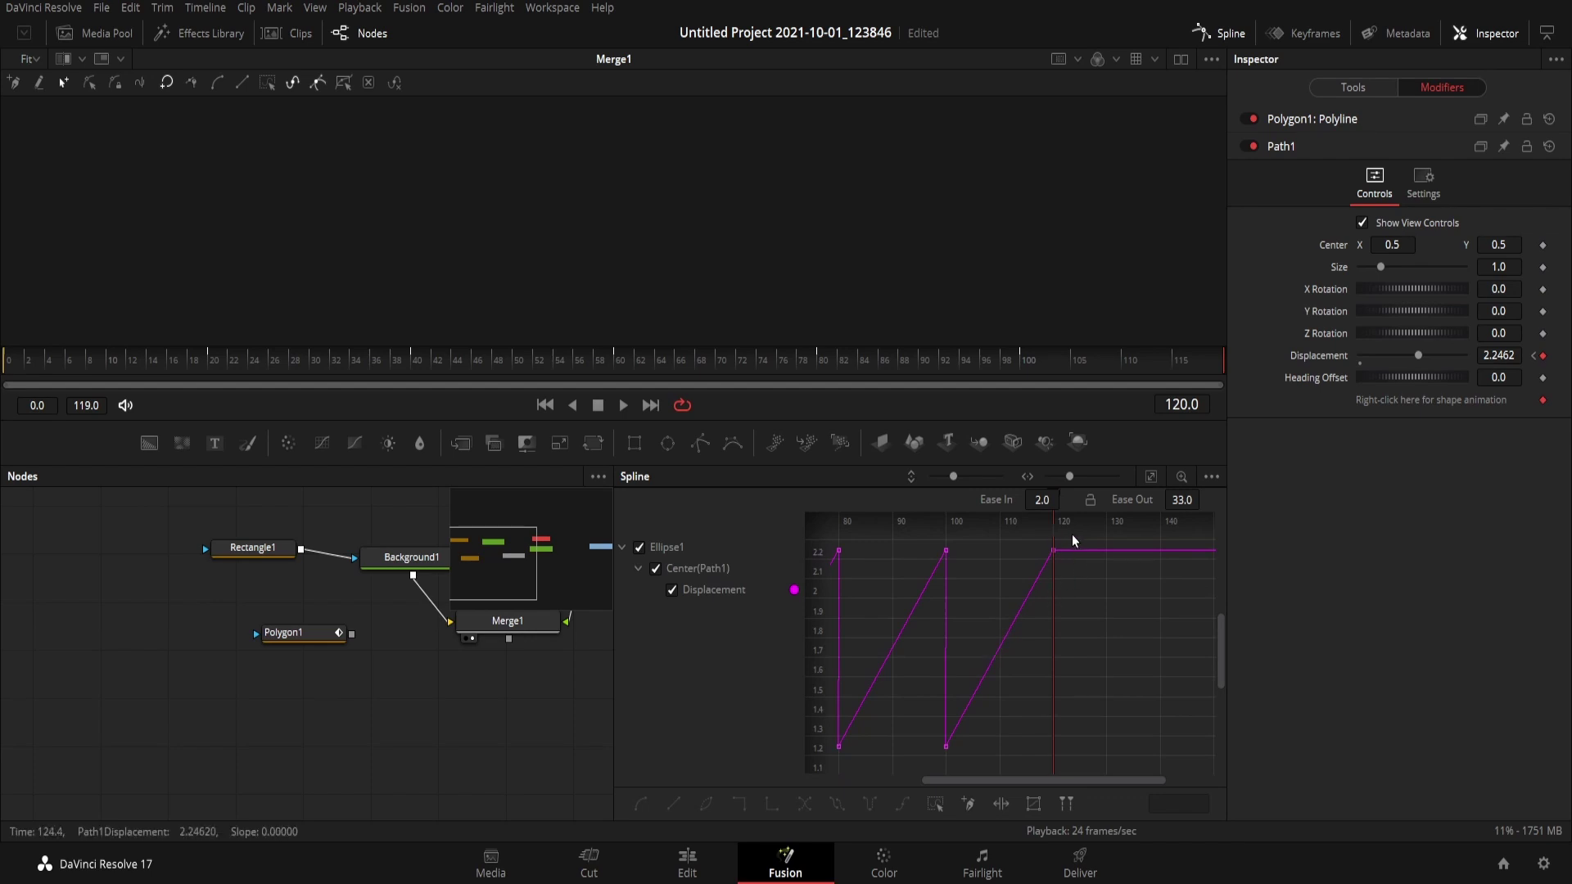
click(944, 748)
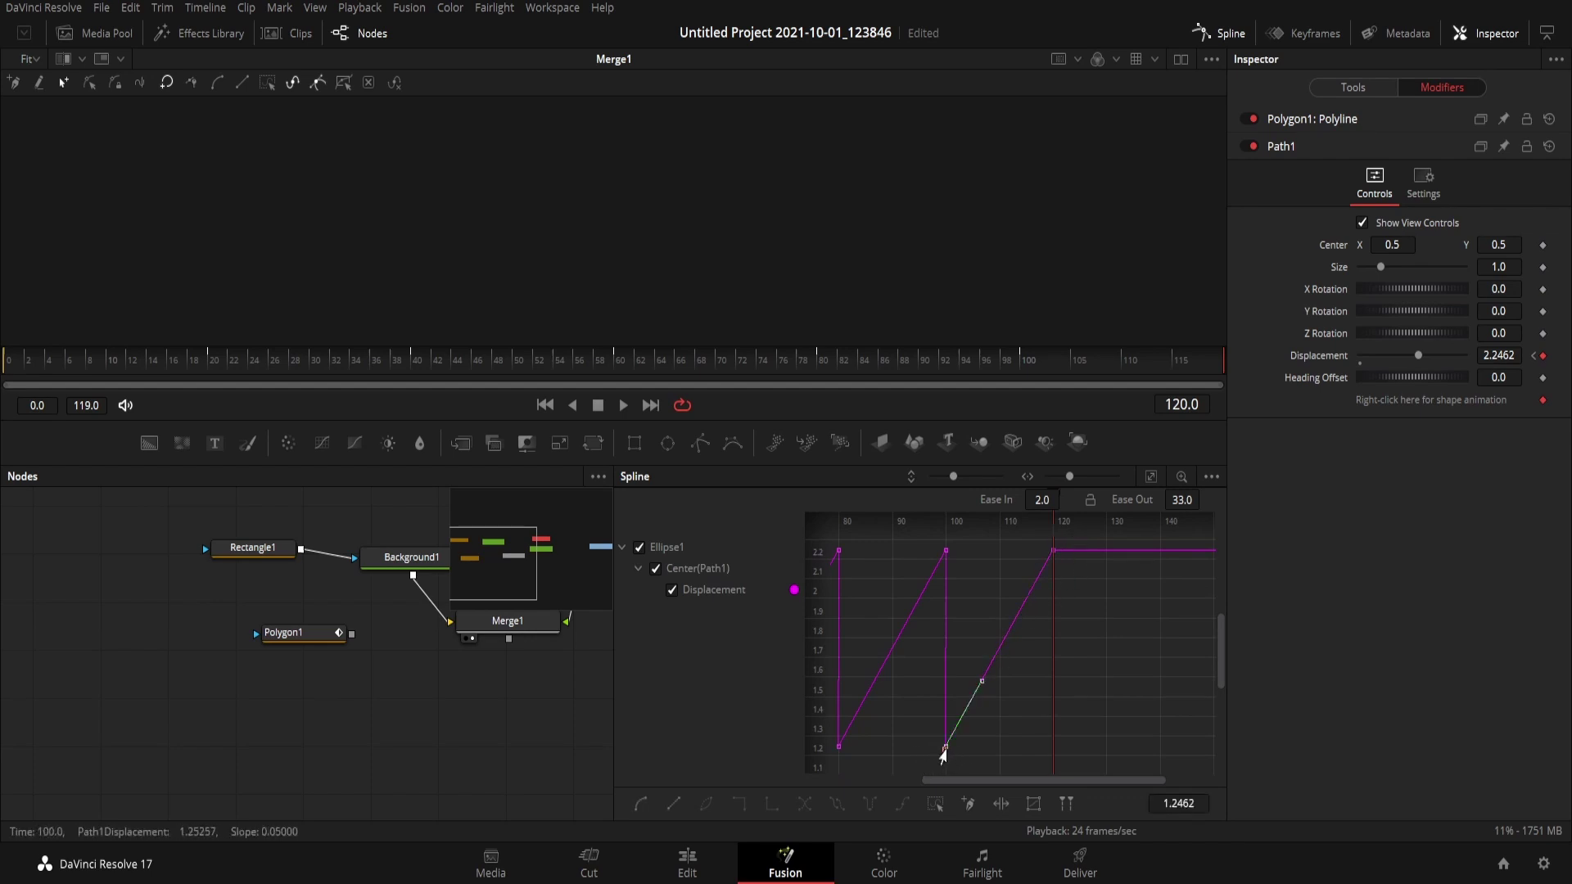
click(1053, 552)
Drag the Bézier handles so the frame-120 Ease In is about 40, then return to frame 0
drag(1064, 497, 1065, 501)
drag(1006, 635, 935, 600)
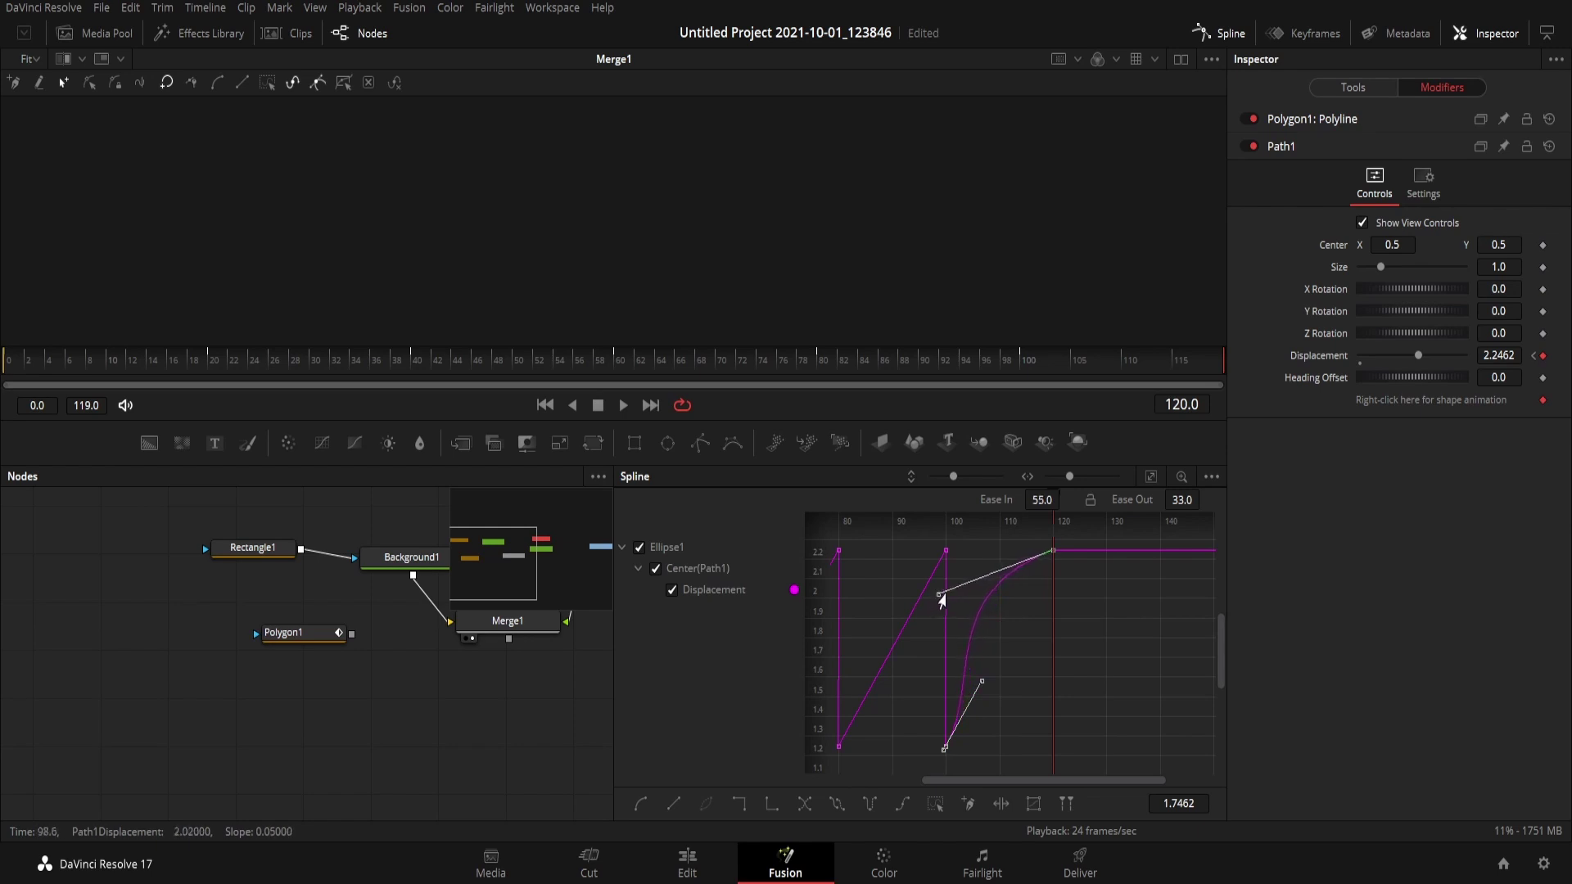
drag(934, 606, 965, 599)
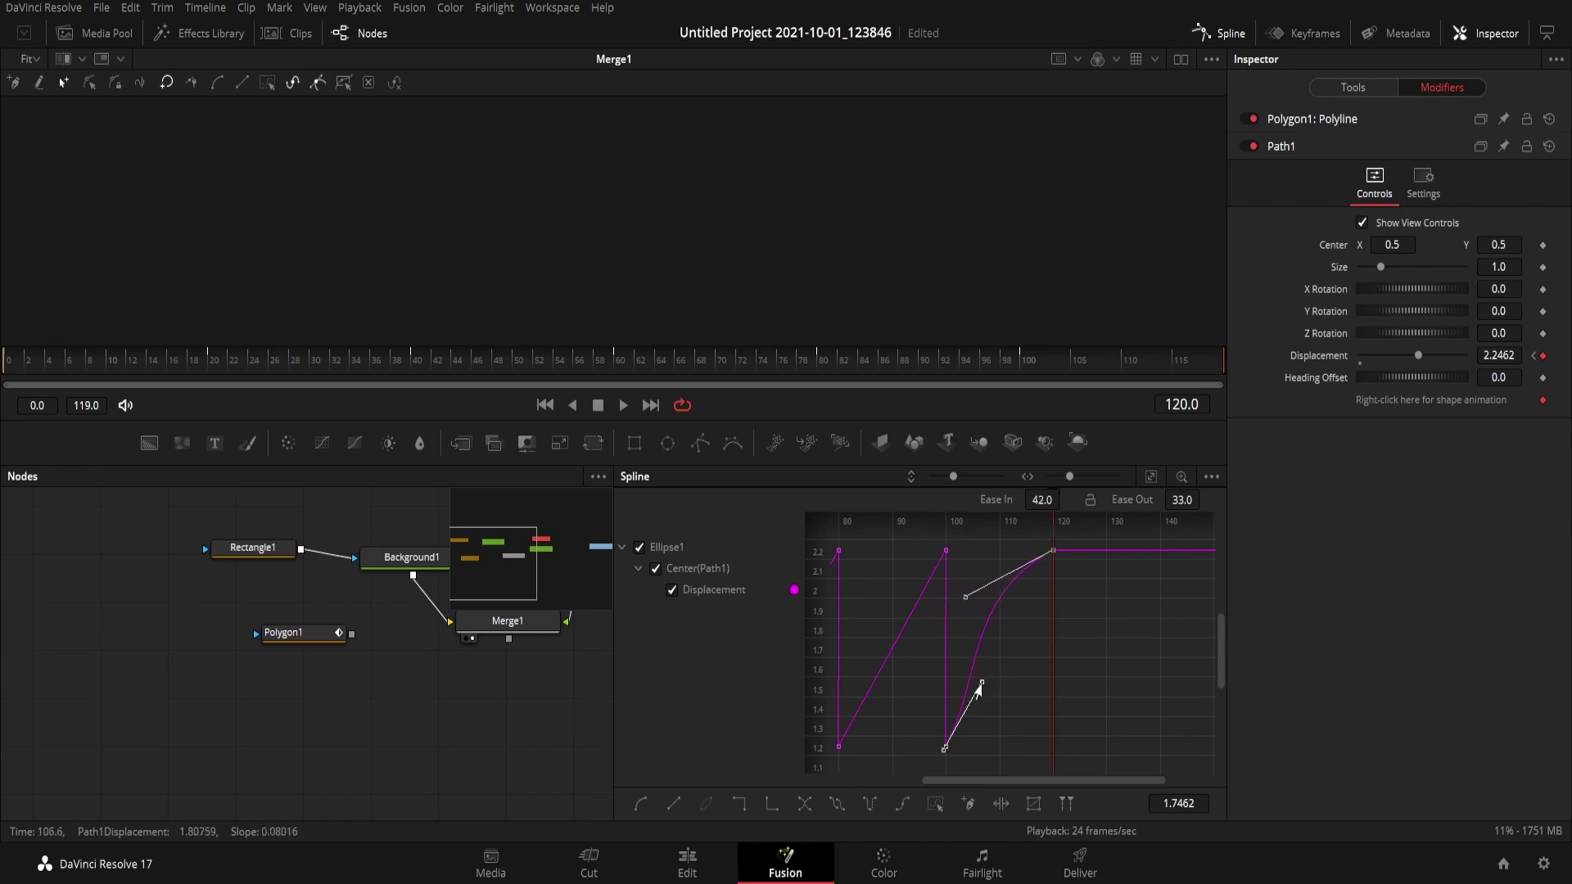
drag(980, 691, 983, 717)
drag(967, 599, 971, 617)
click(550, 415)
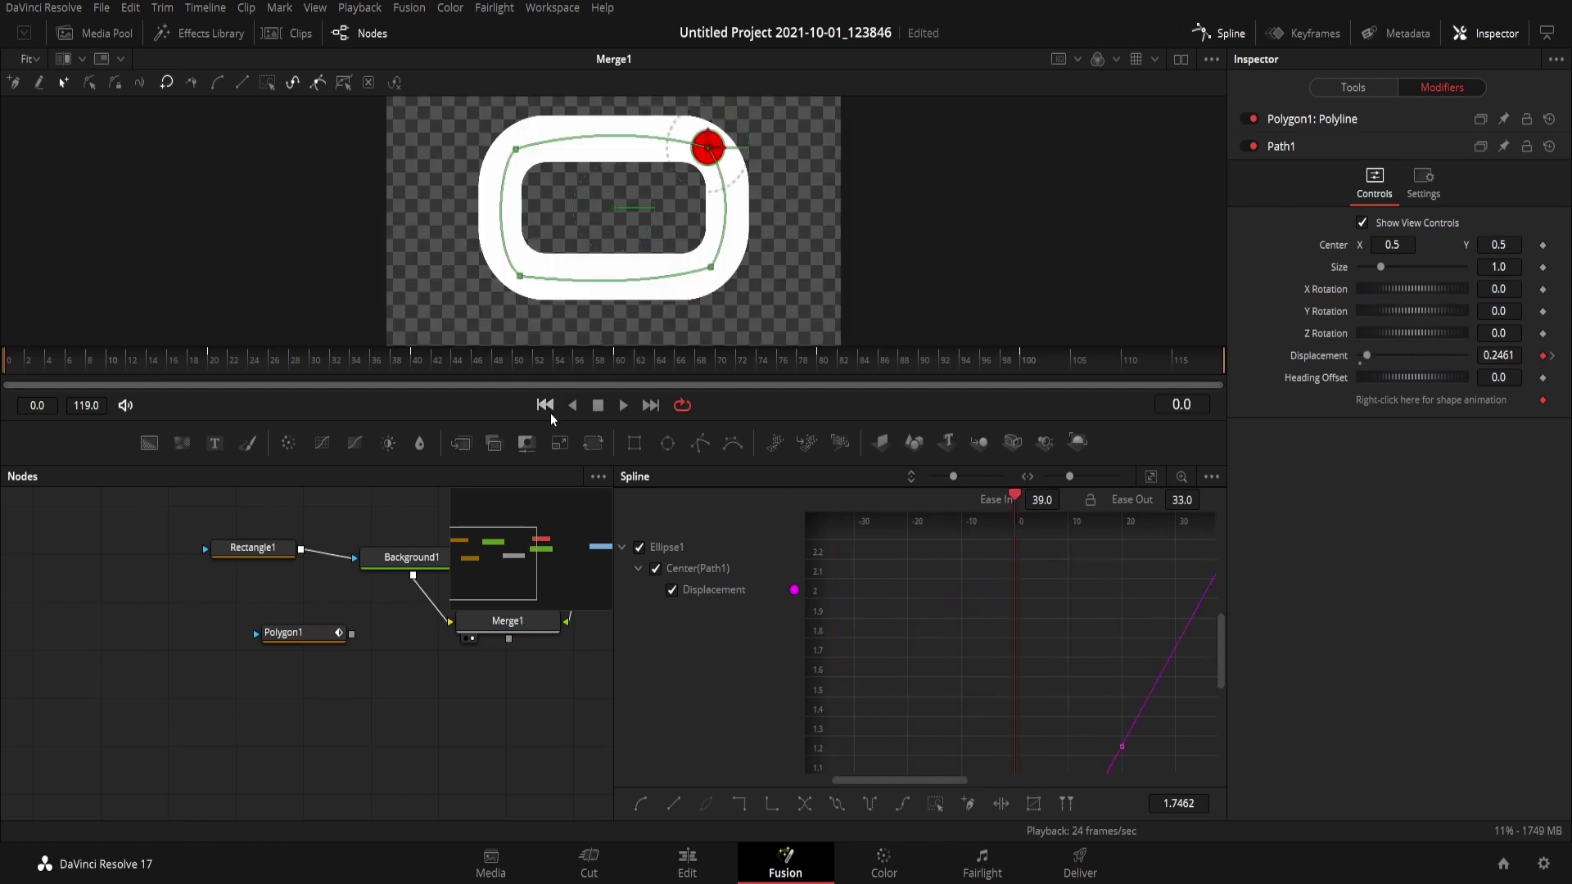
Preview the loop, nudge the final keyframe's ease to Ease In 49, and save the project
click(1151, 478)
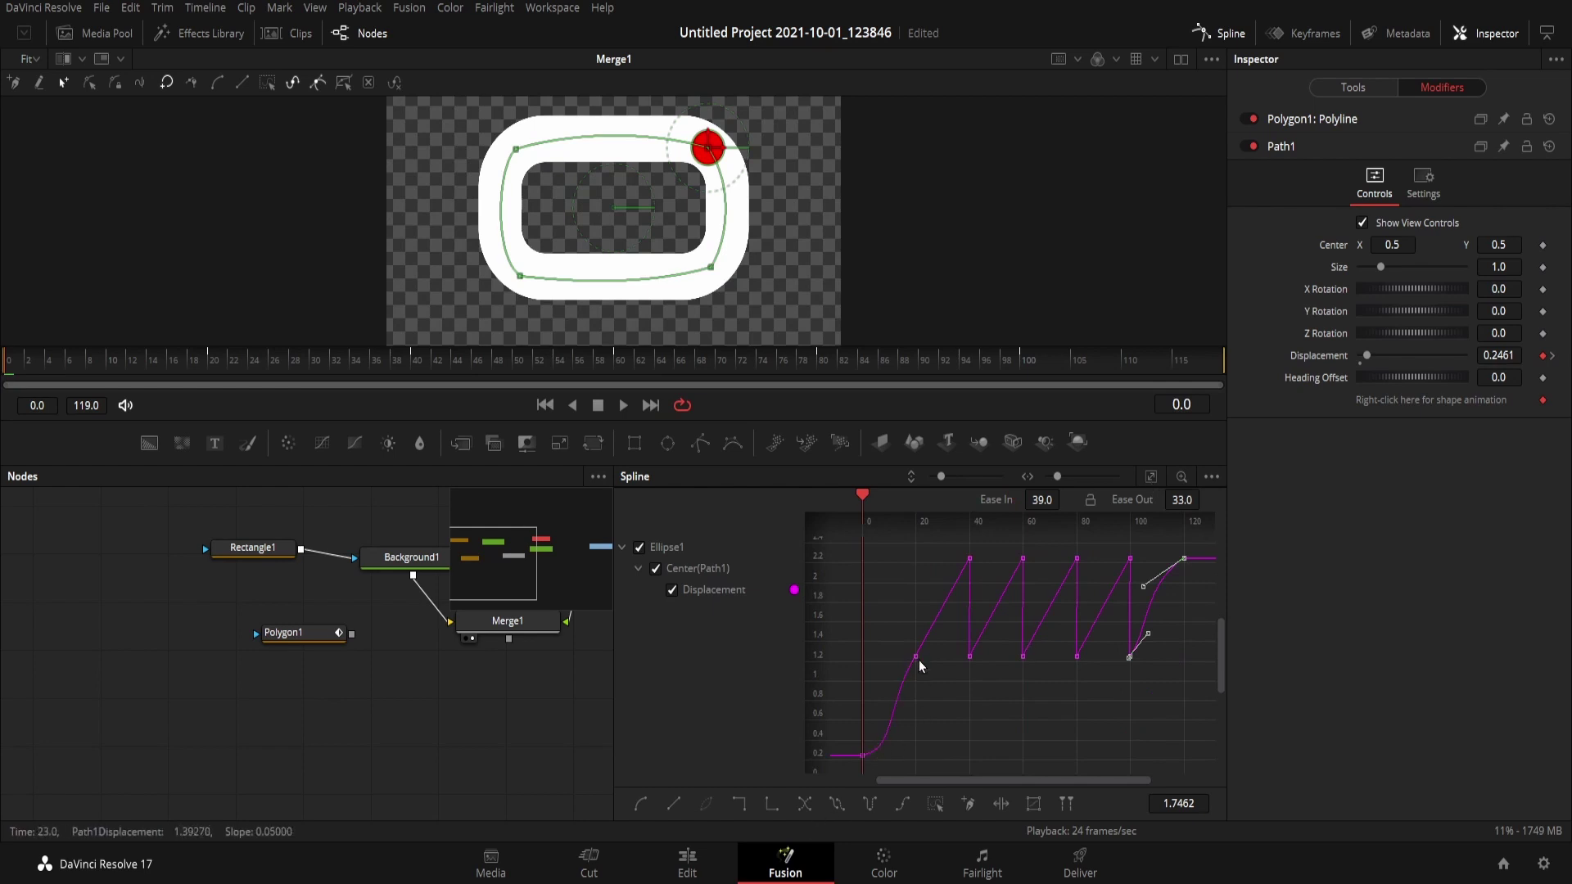
click(624, 406)
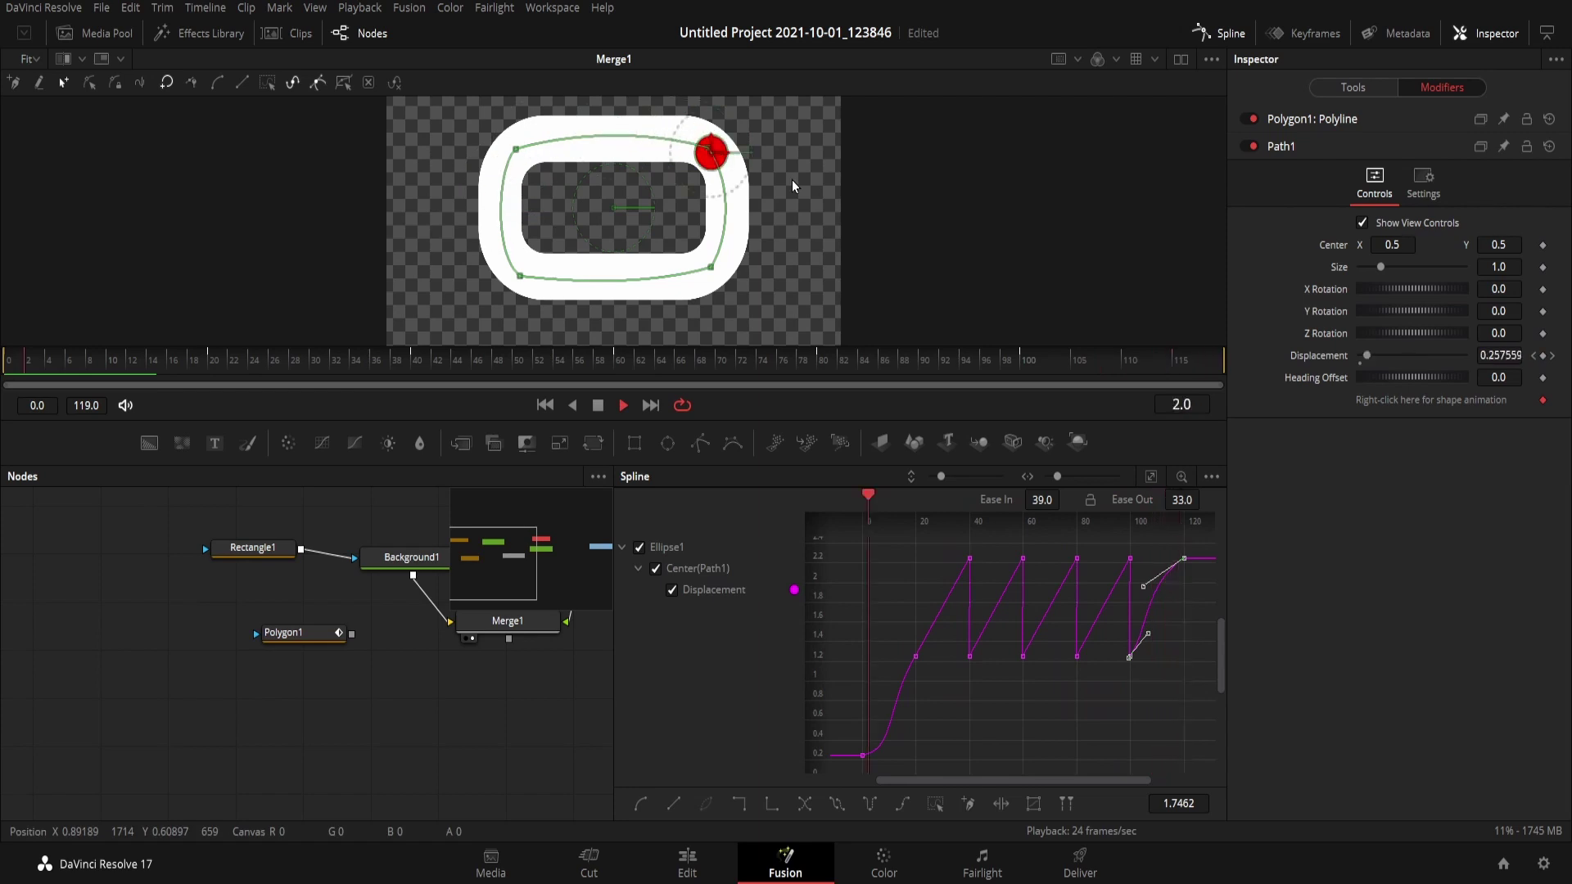
click(599, 405)
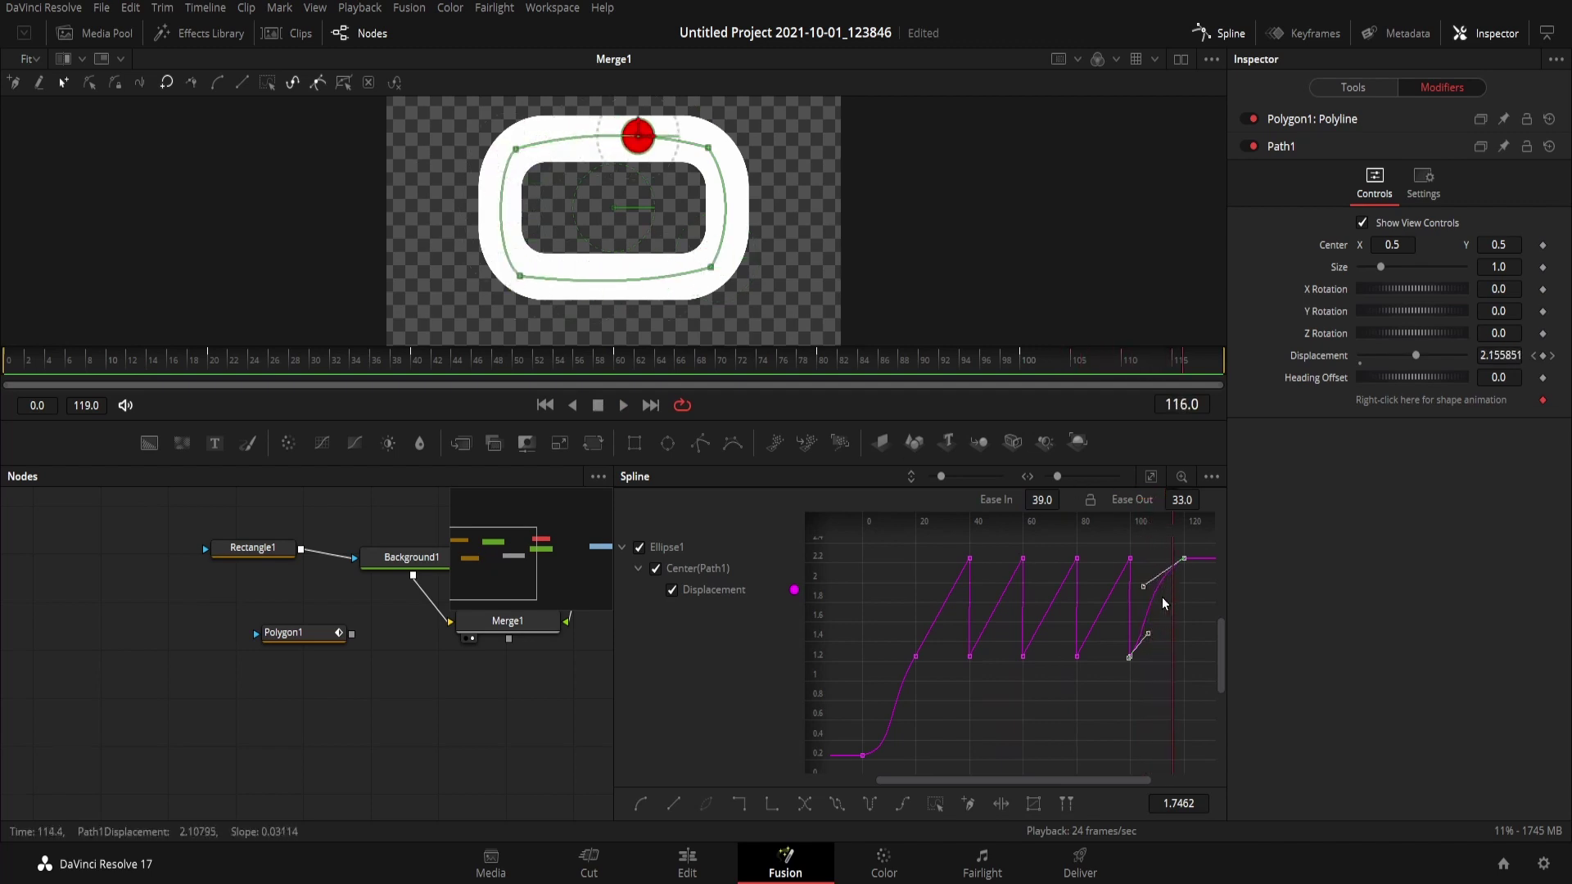
drag(1140, 591, 1129, 594)
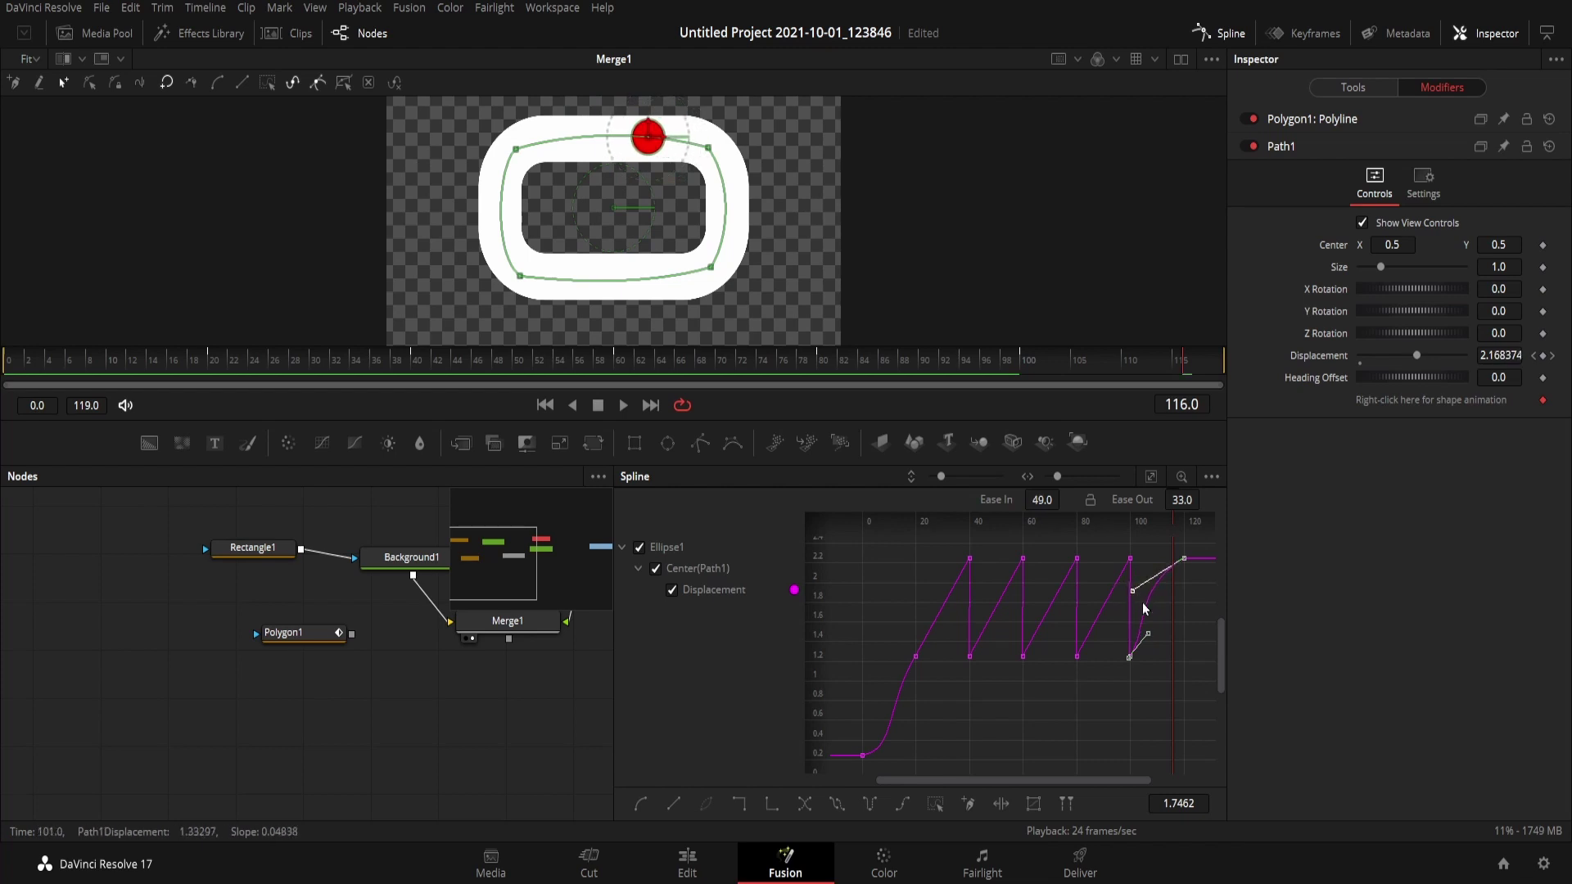
drag(1145, 635, 1162, 648)
key(ctrl+s)
Move Merge1 aside and remove its link to MediaOut1
click(1230, 38)
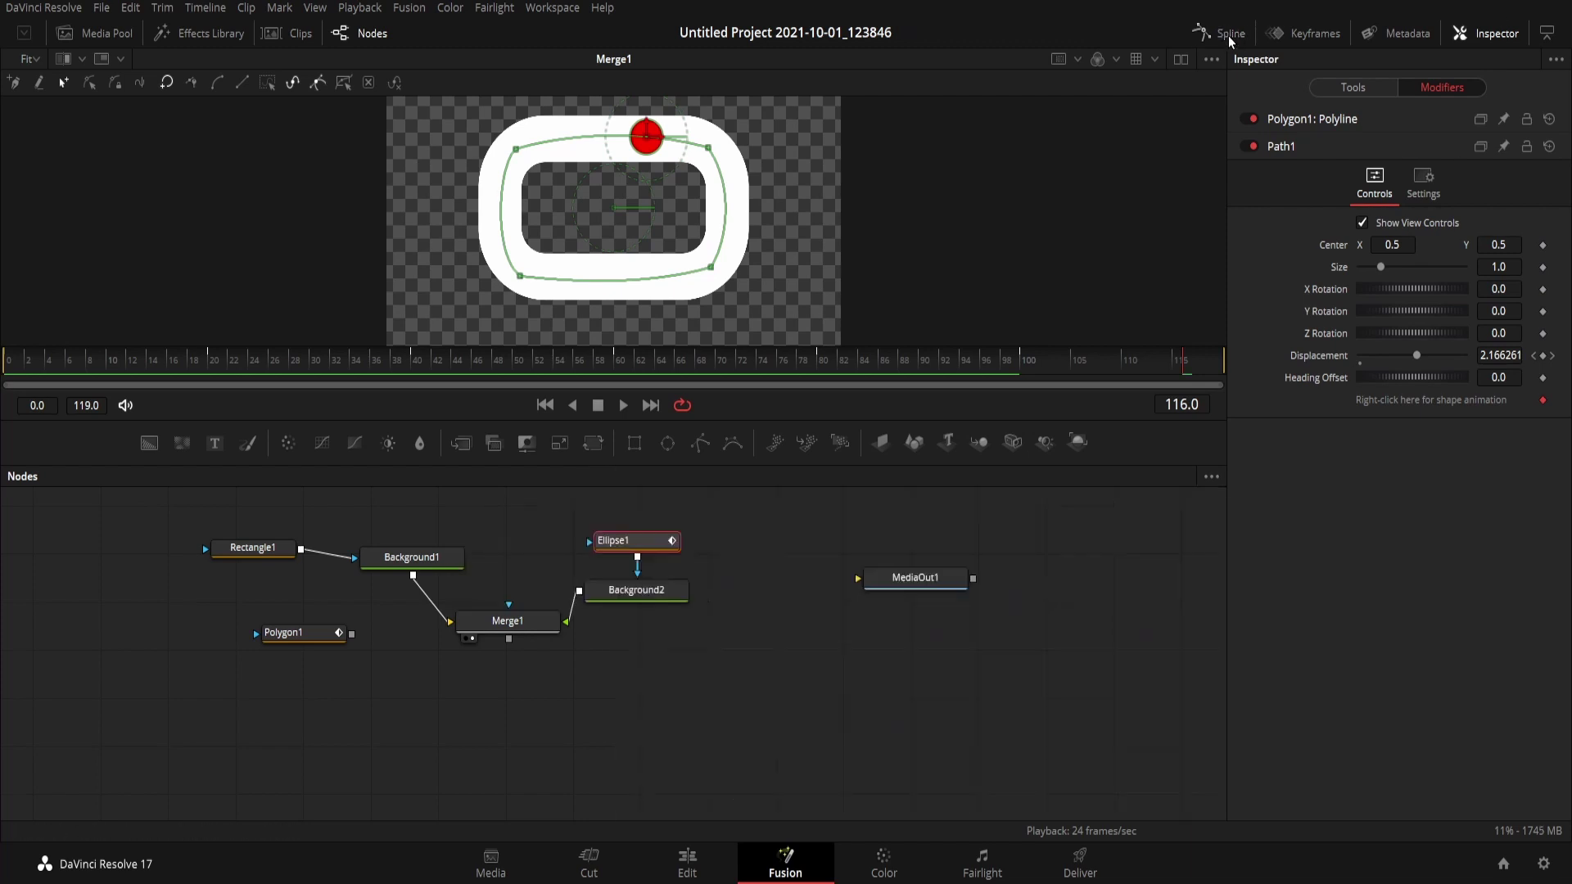
click(614, 541)
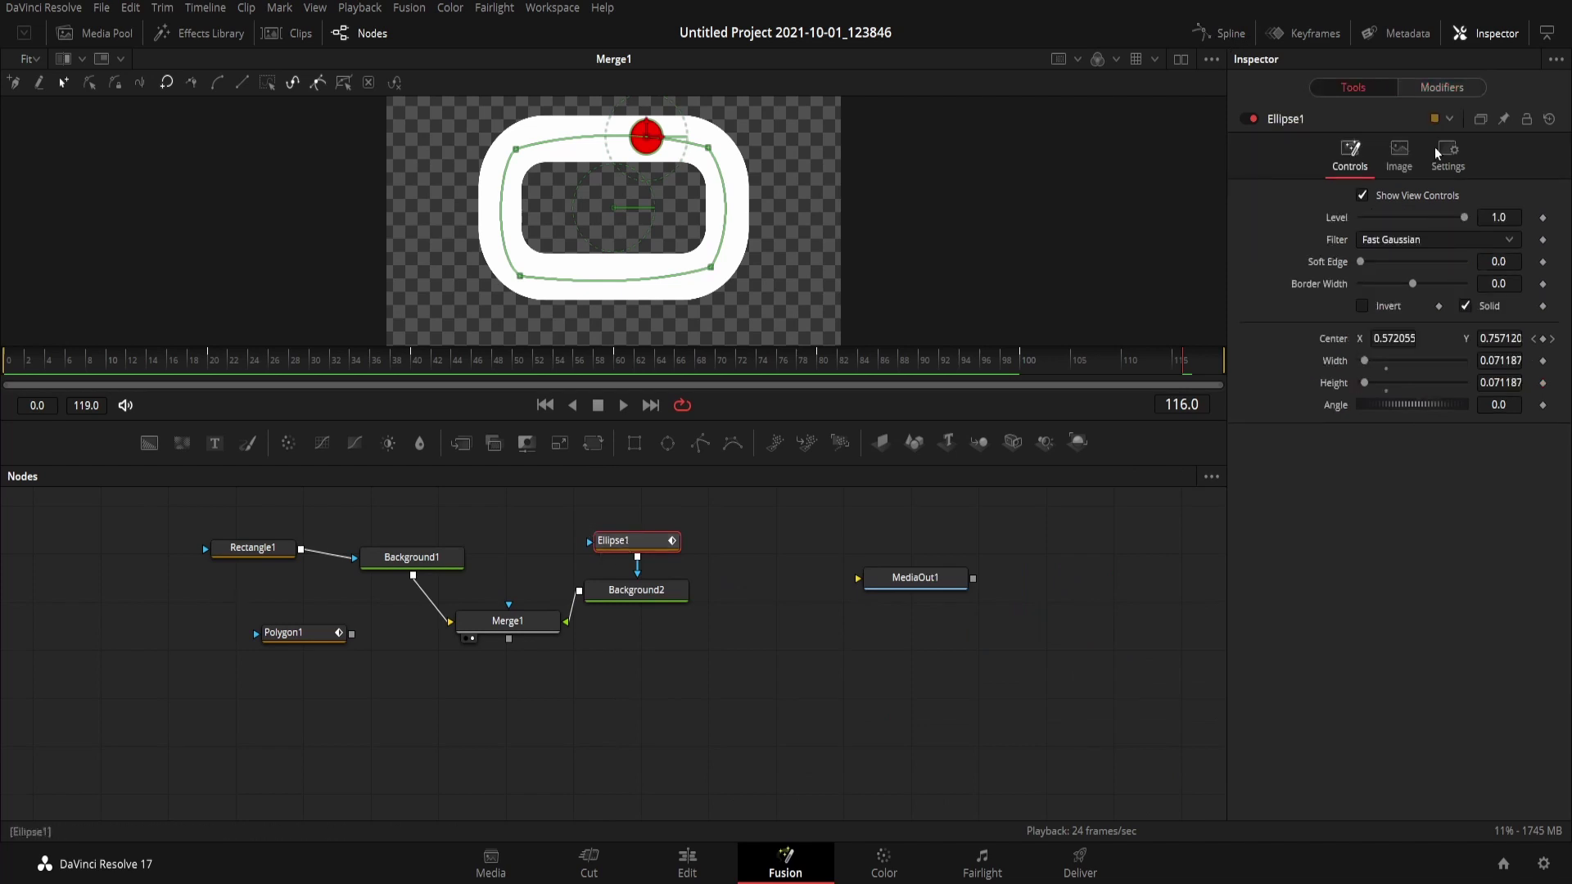
click(704, 866)
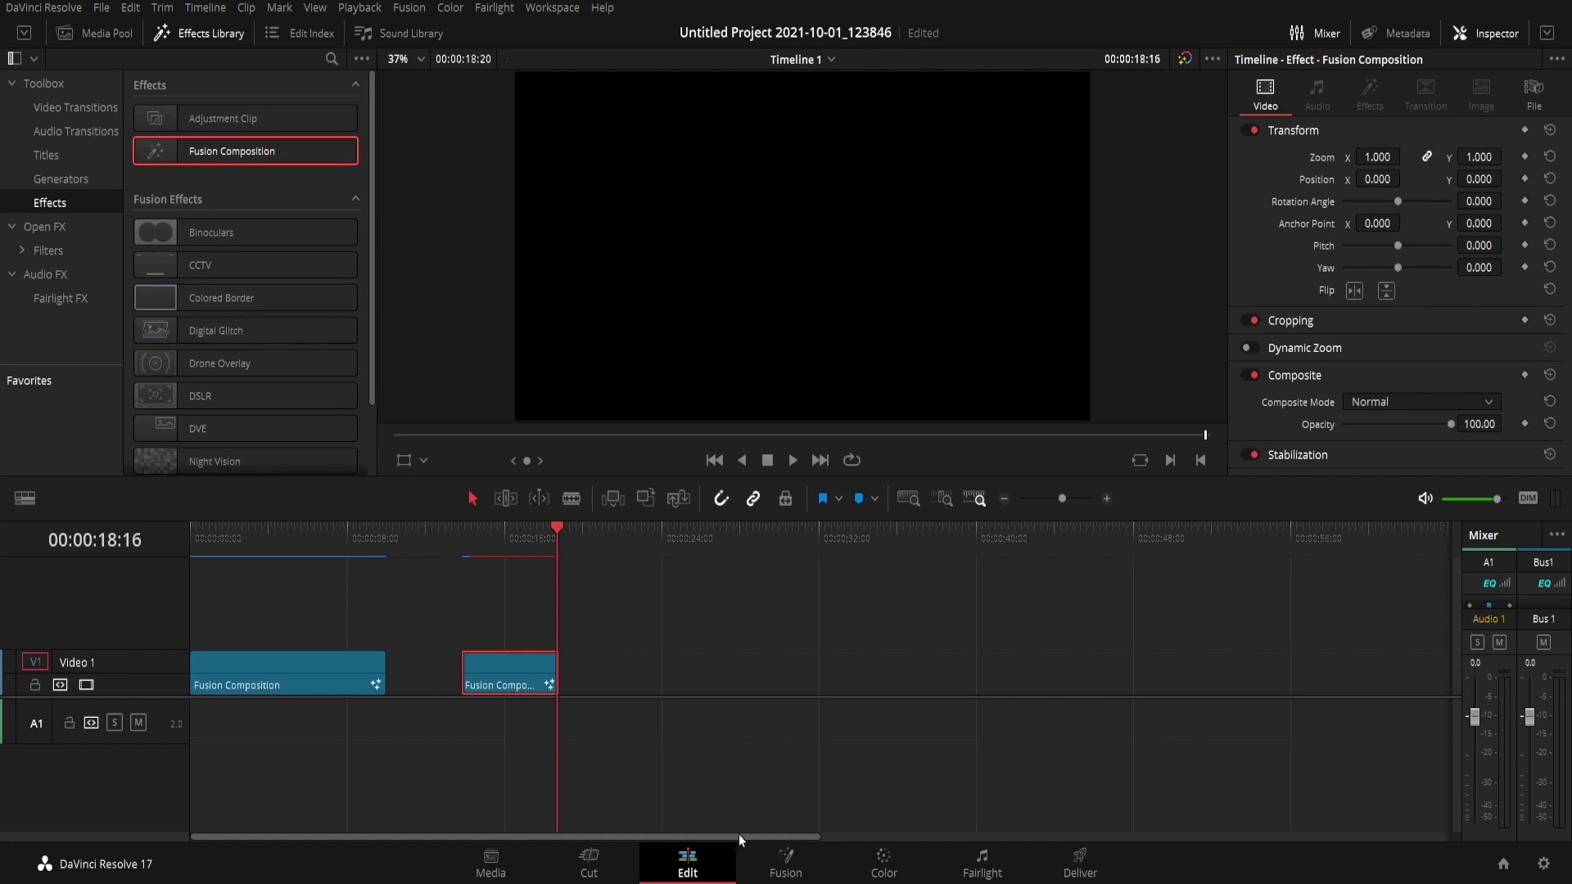
click(785, 861)
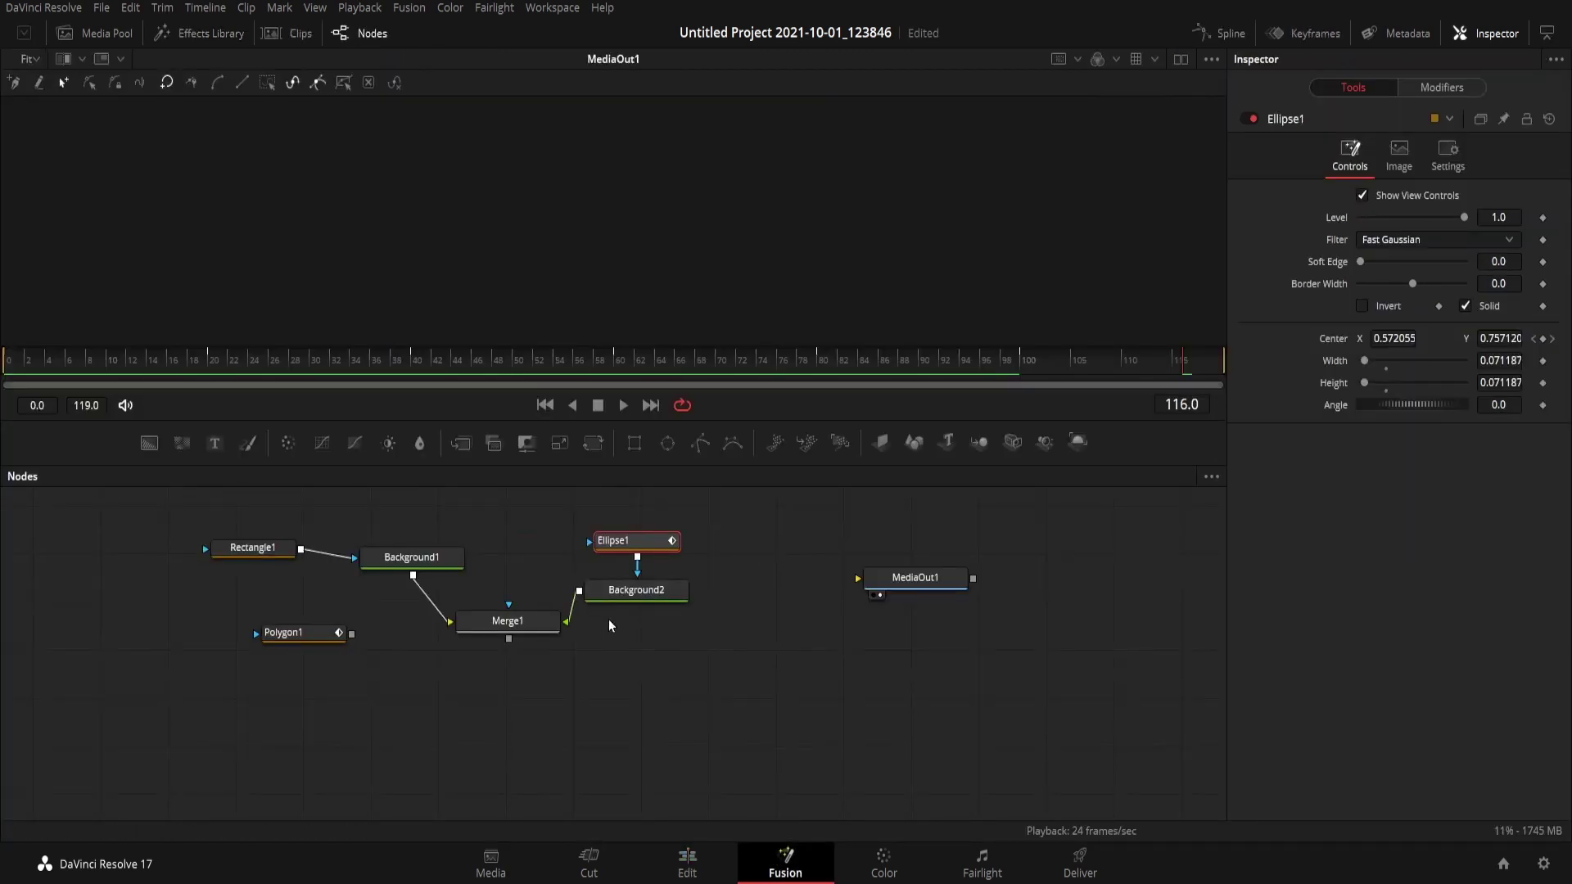
click(514, 629)
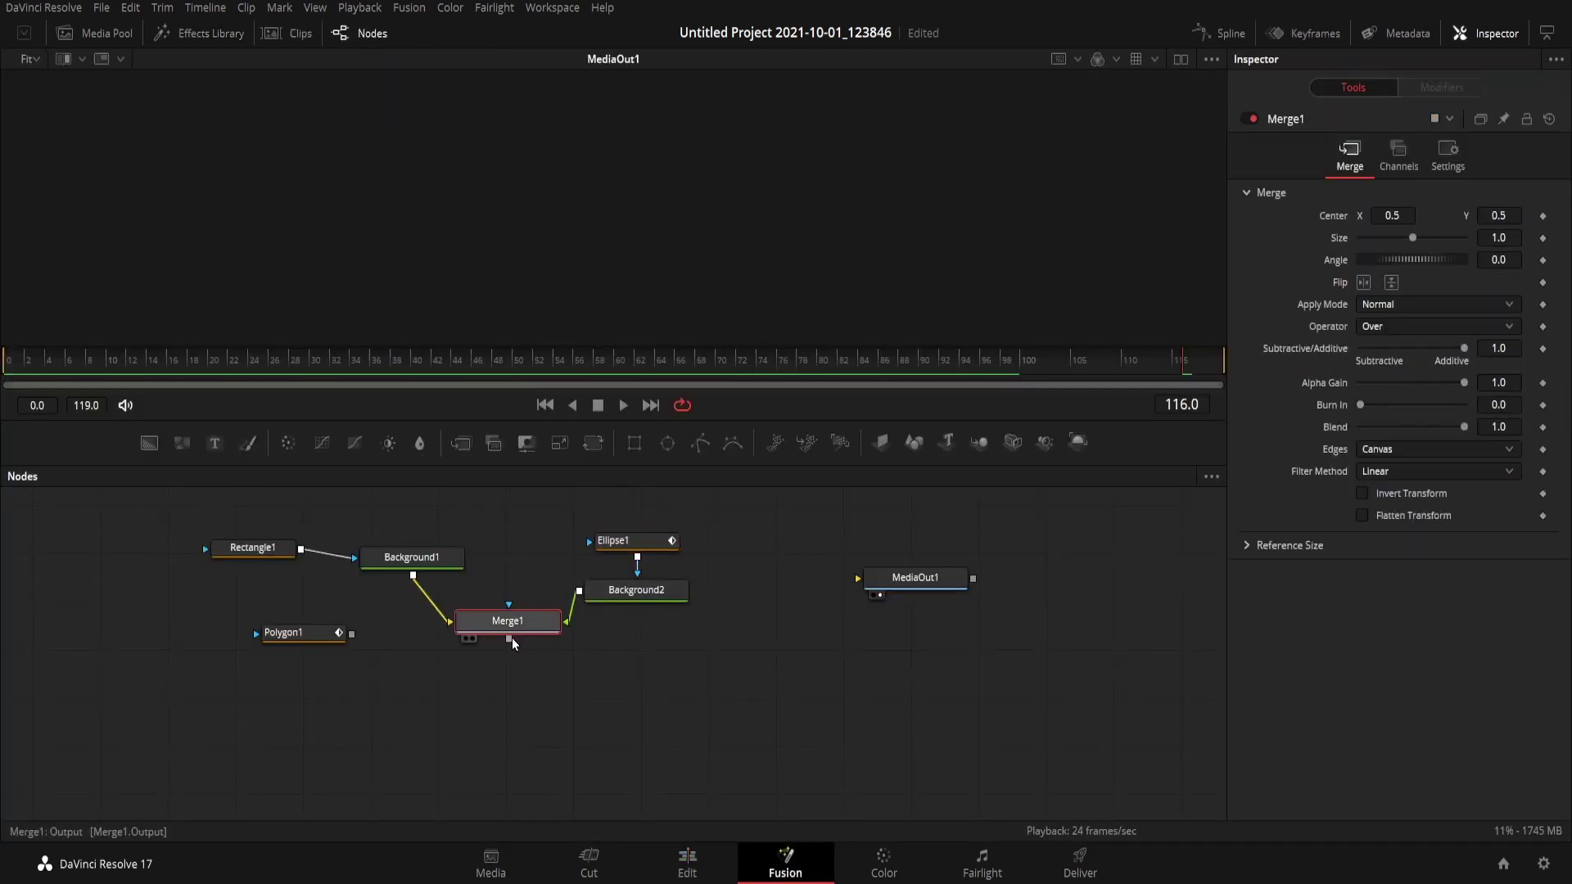
mouse_move(509, 648)
mouse_down()
mouse_move(709, 679)
mouse_move(860, 578)
mouse_up()
key(ctrl+z)
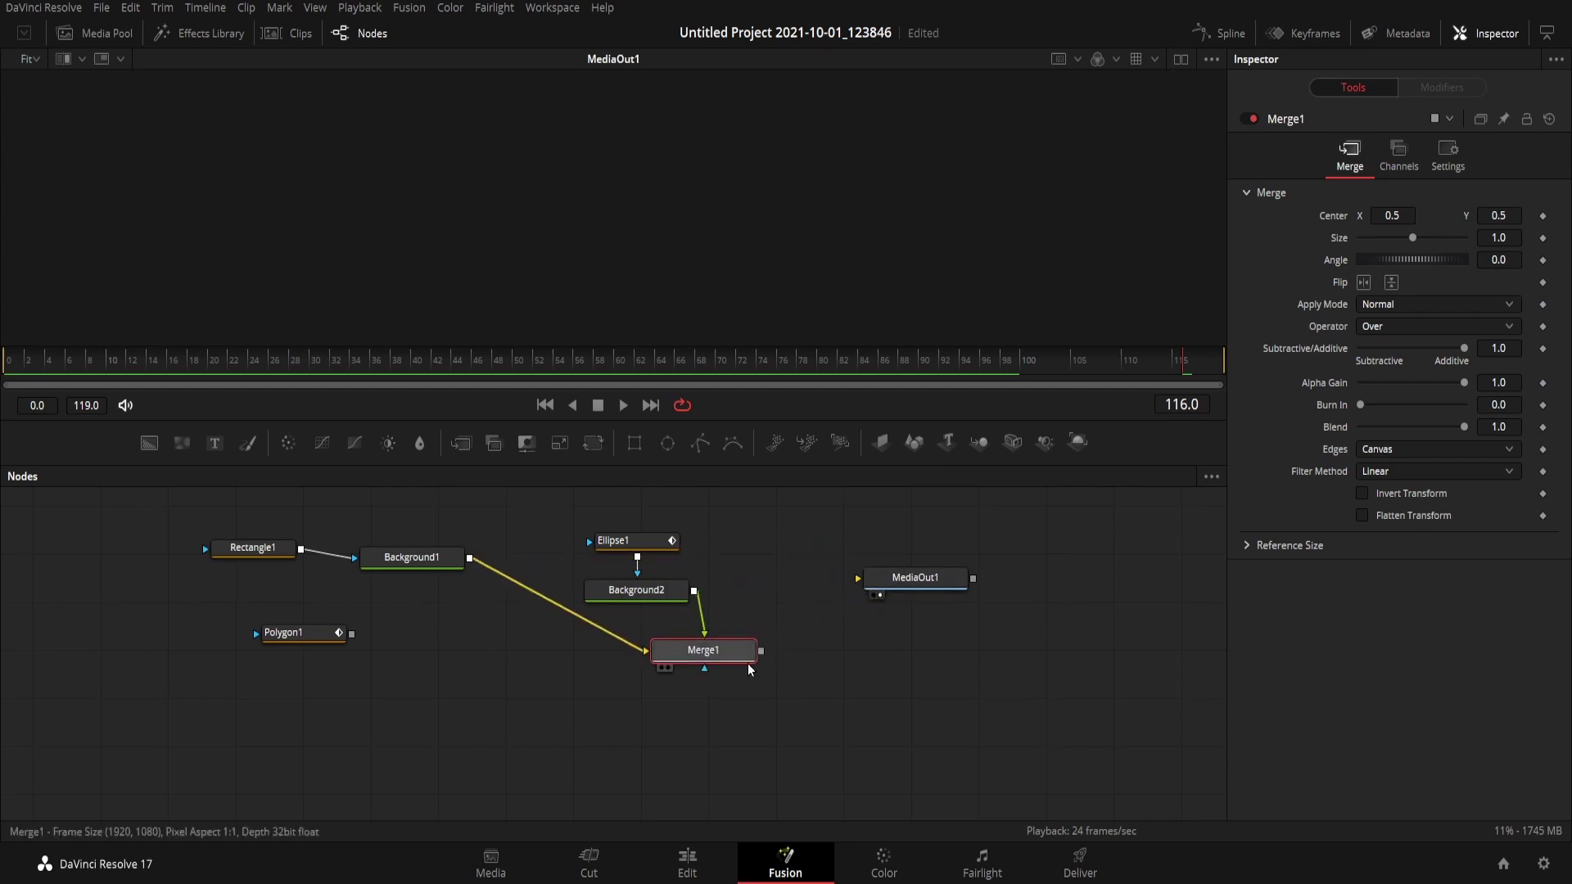
Add Merge2 with a black Background node as its base, connect it to MediaOut1, and return to Edit
click(473, 445)
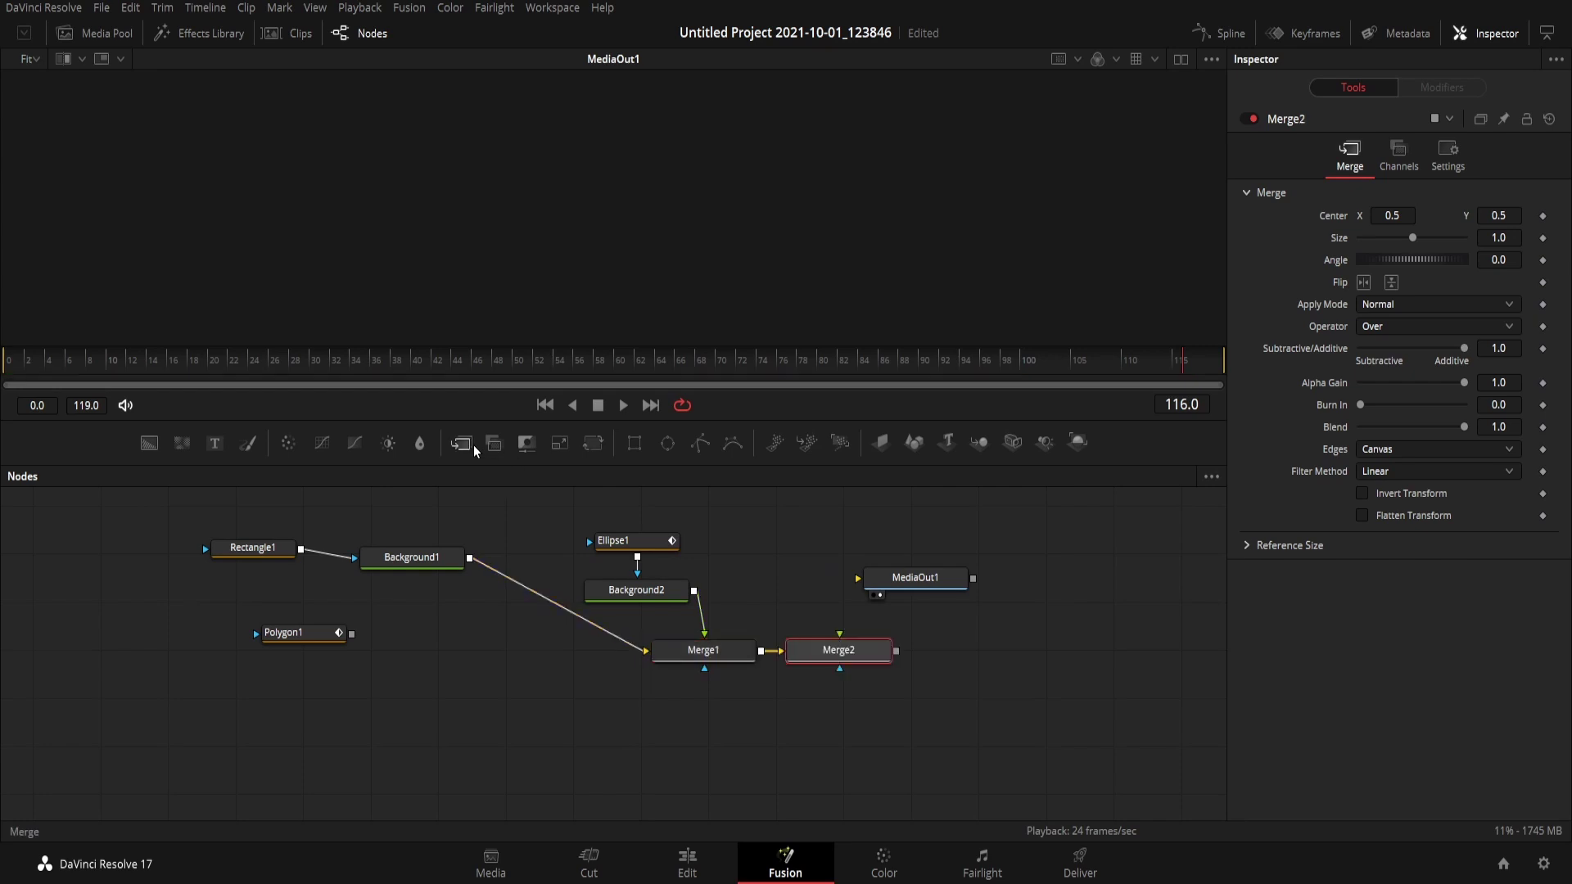
drag(827, 655, 834, 700)
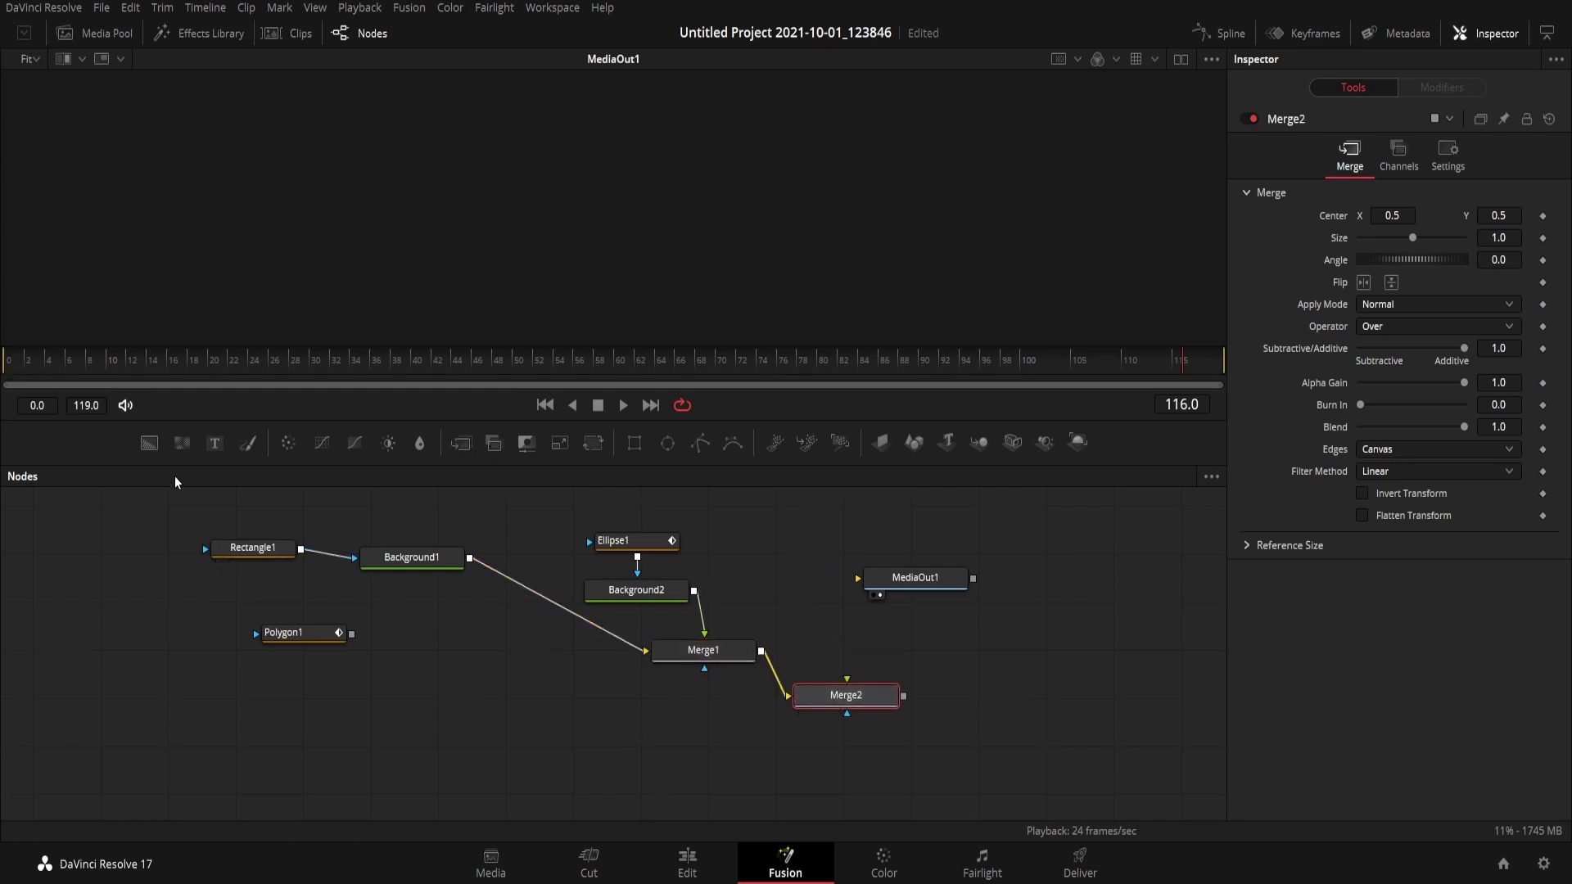
mouse_move(151, 445)
mouse_down()
mouse_move(636, 720)
mouse_move(846, 699)
mouse_up()
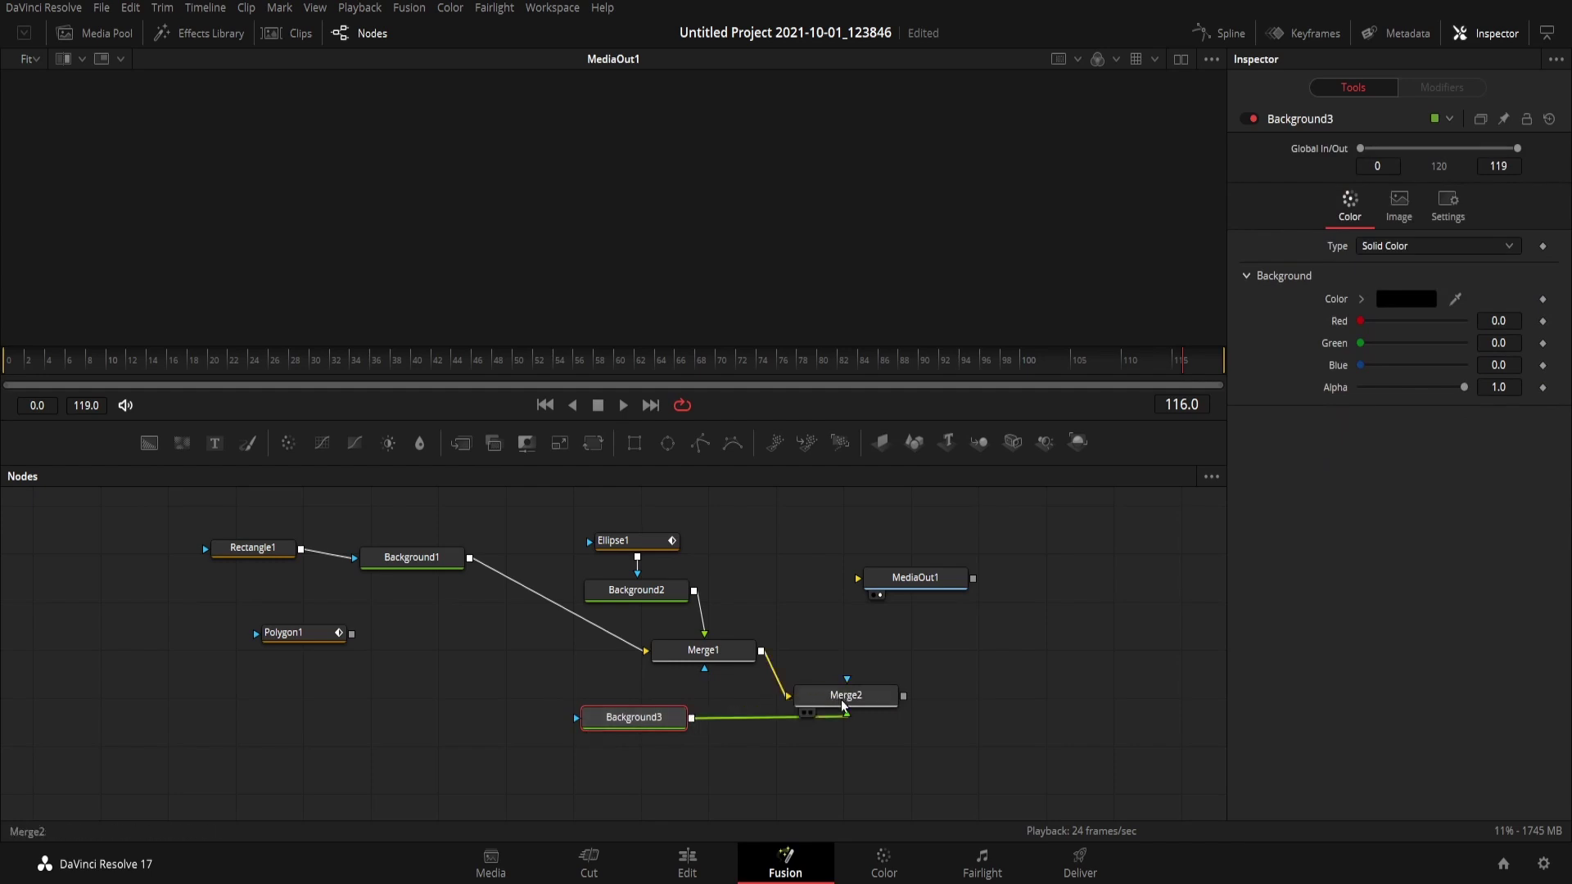
click(842, 699)
key(1)
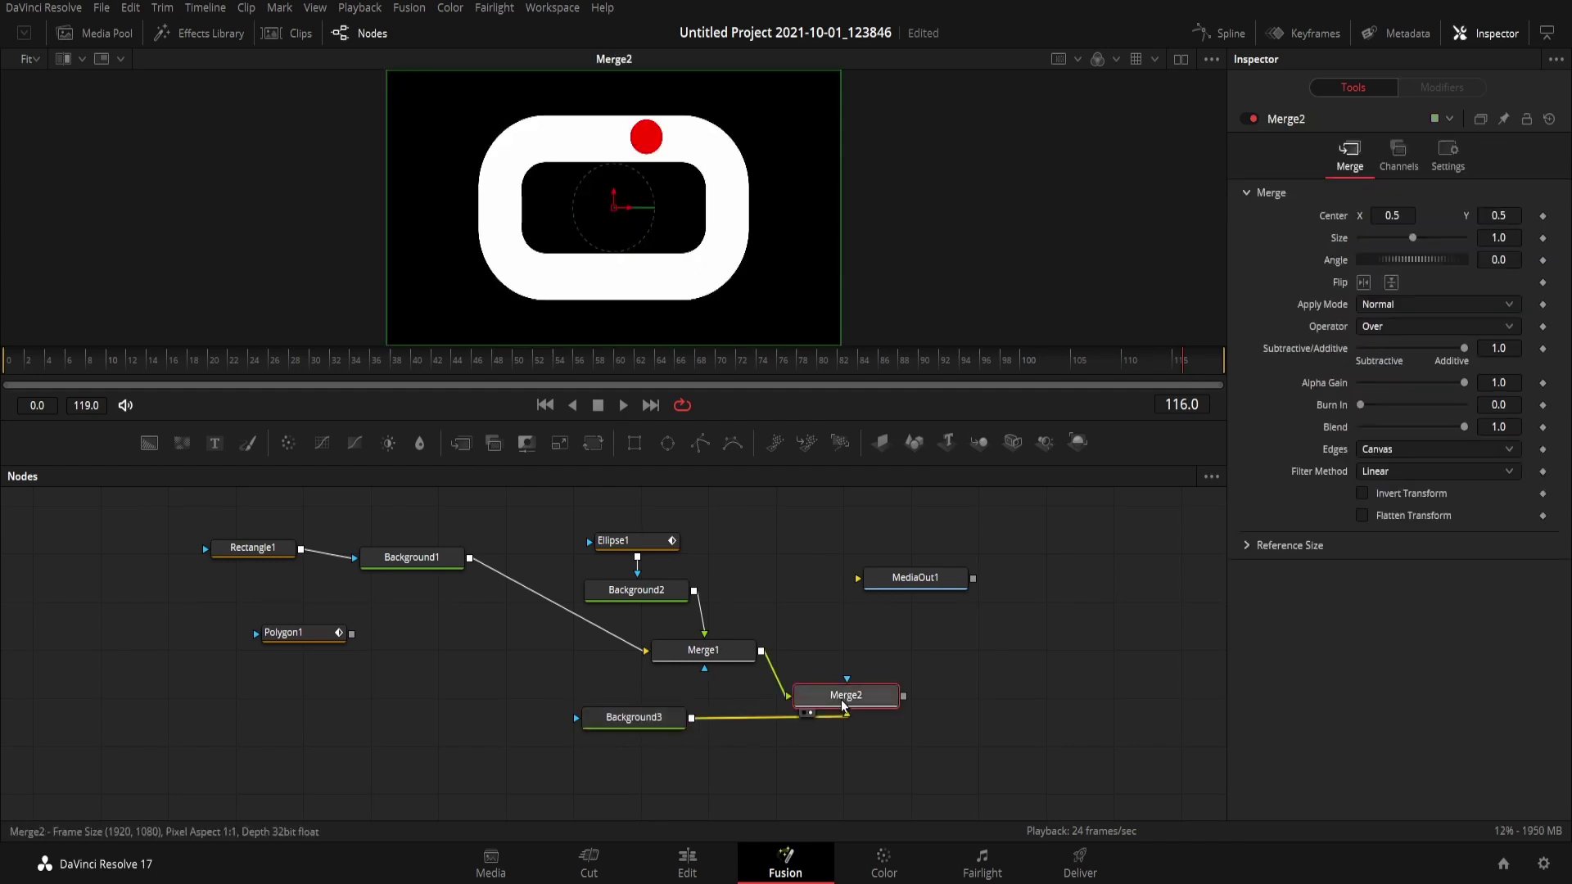
drag(904, 696, 896, 576)
click(896, 576)
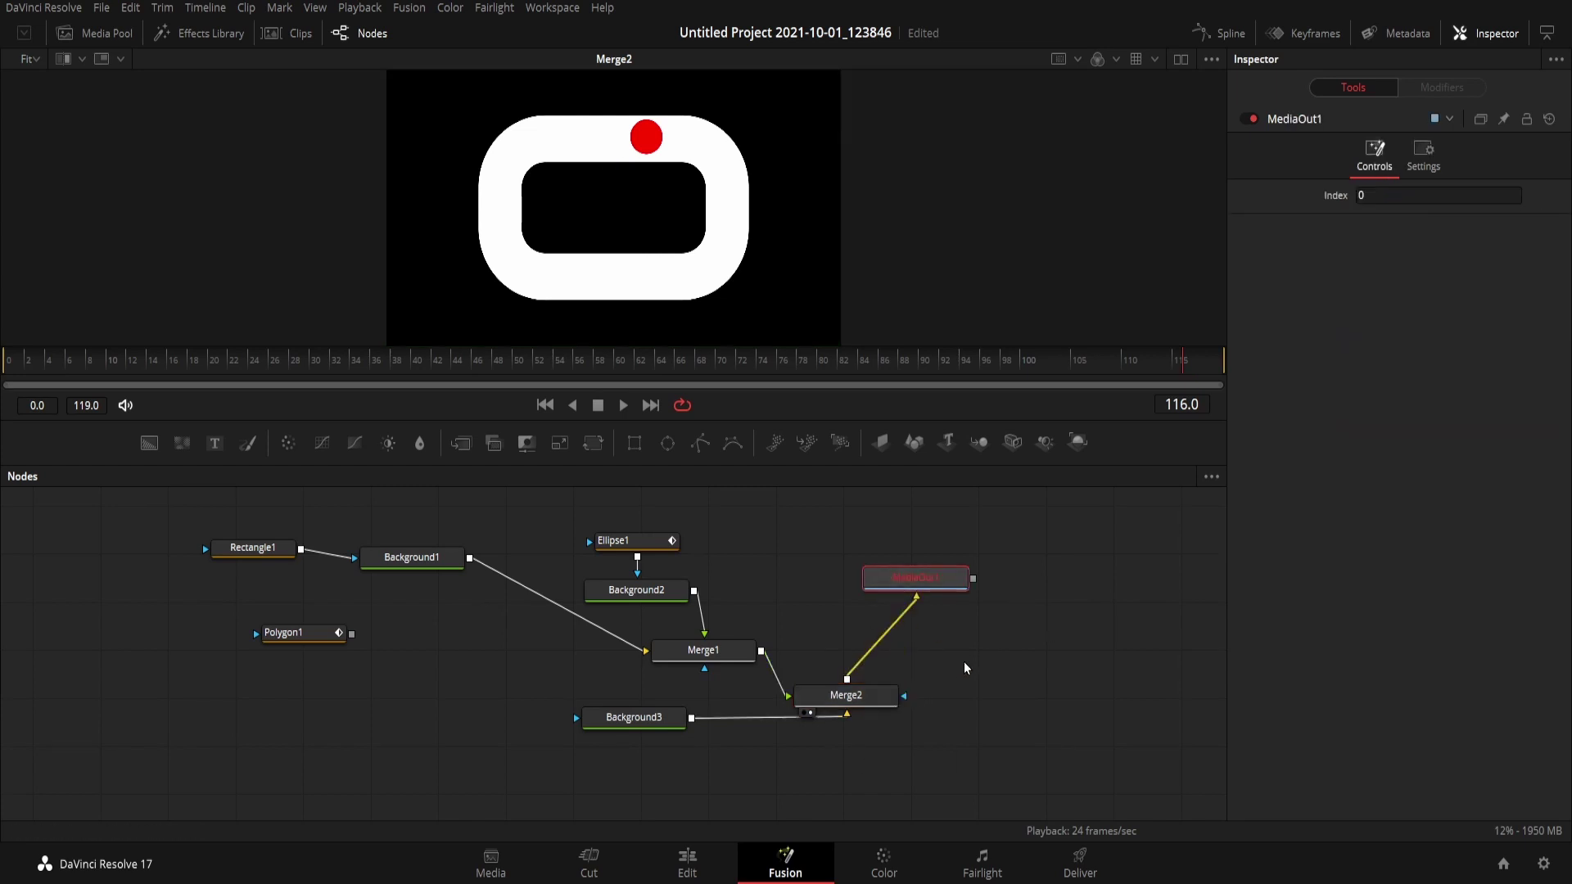
click(694, 867)
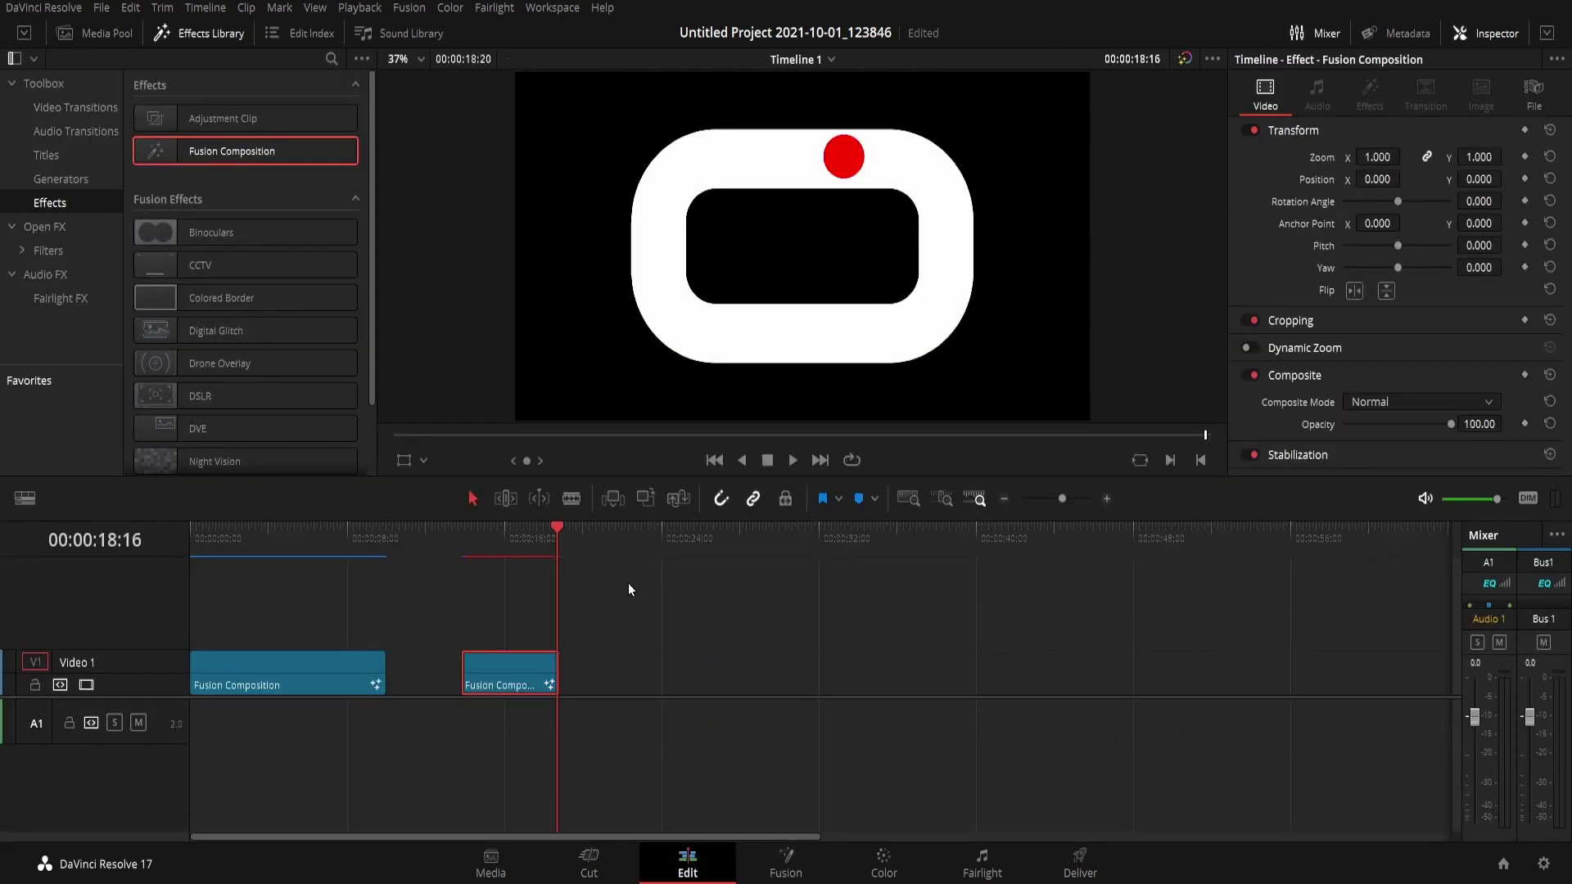
Change the second Fusion Composition clip's duration to 10 seconds, then open it in Fusion
click(504, 527)
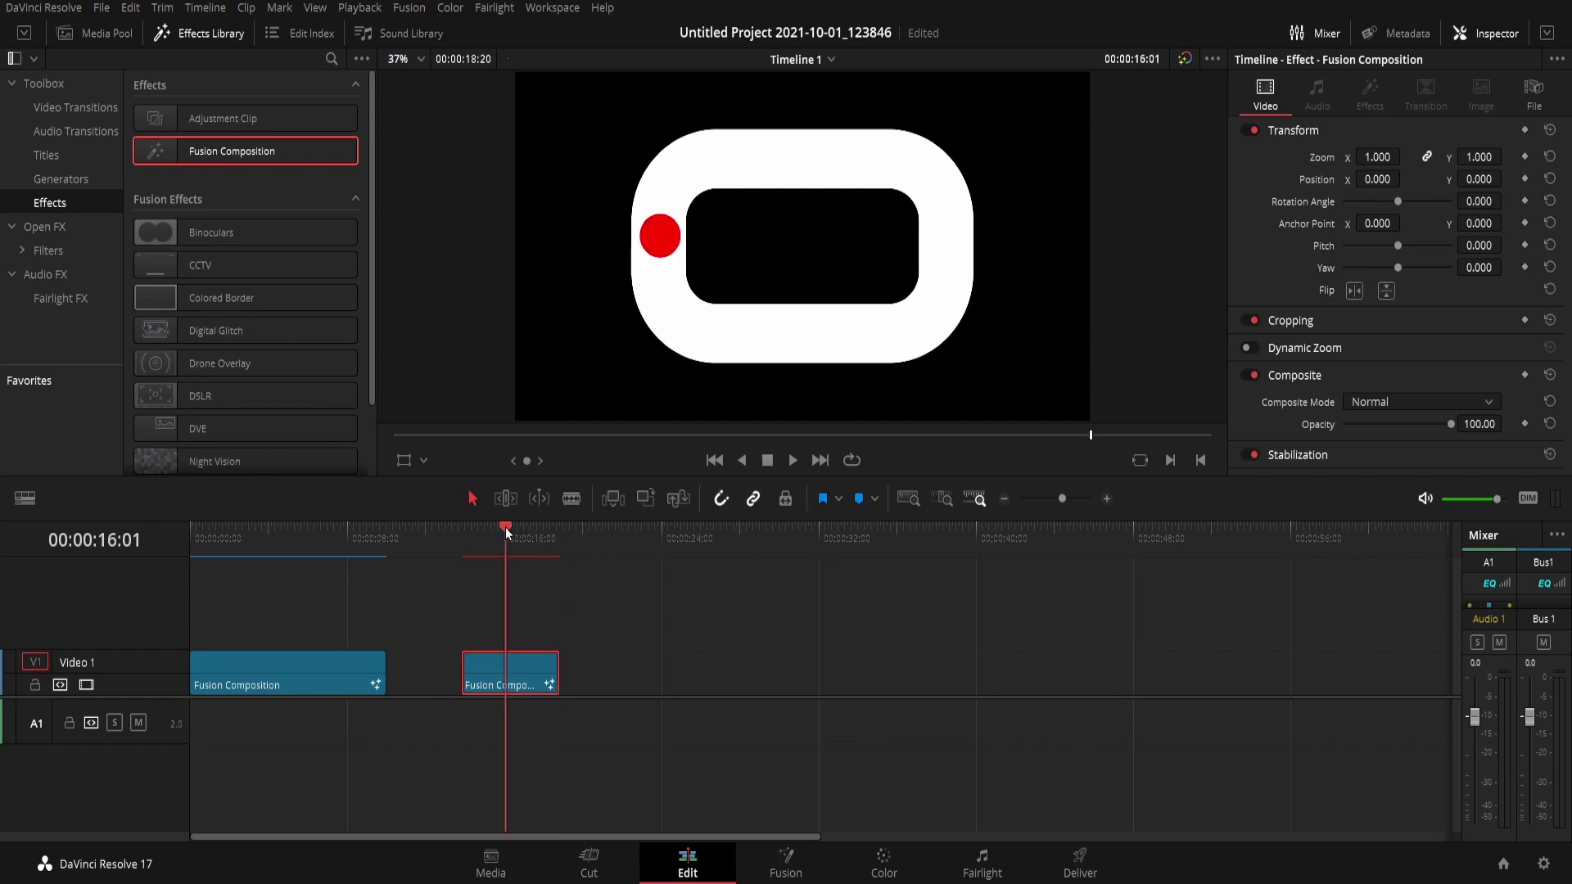
right_click(523, 676)
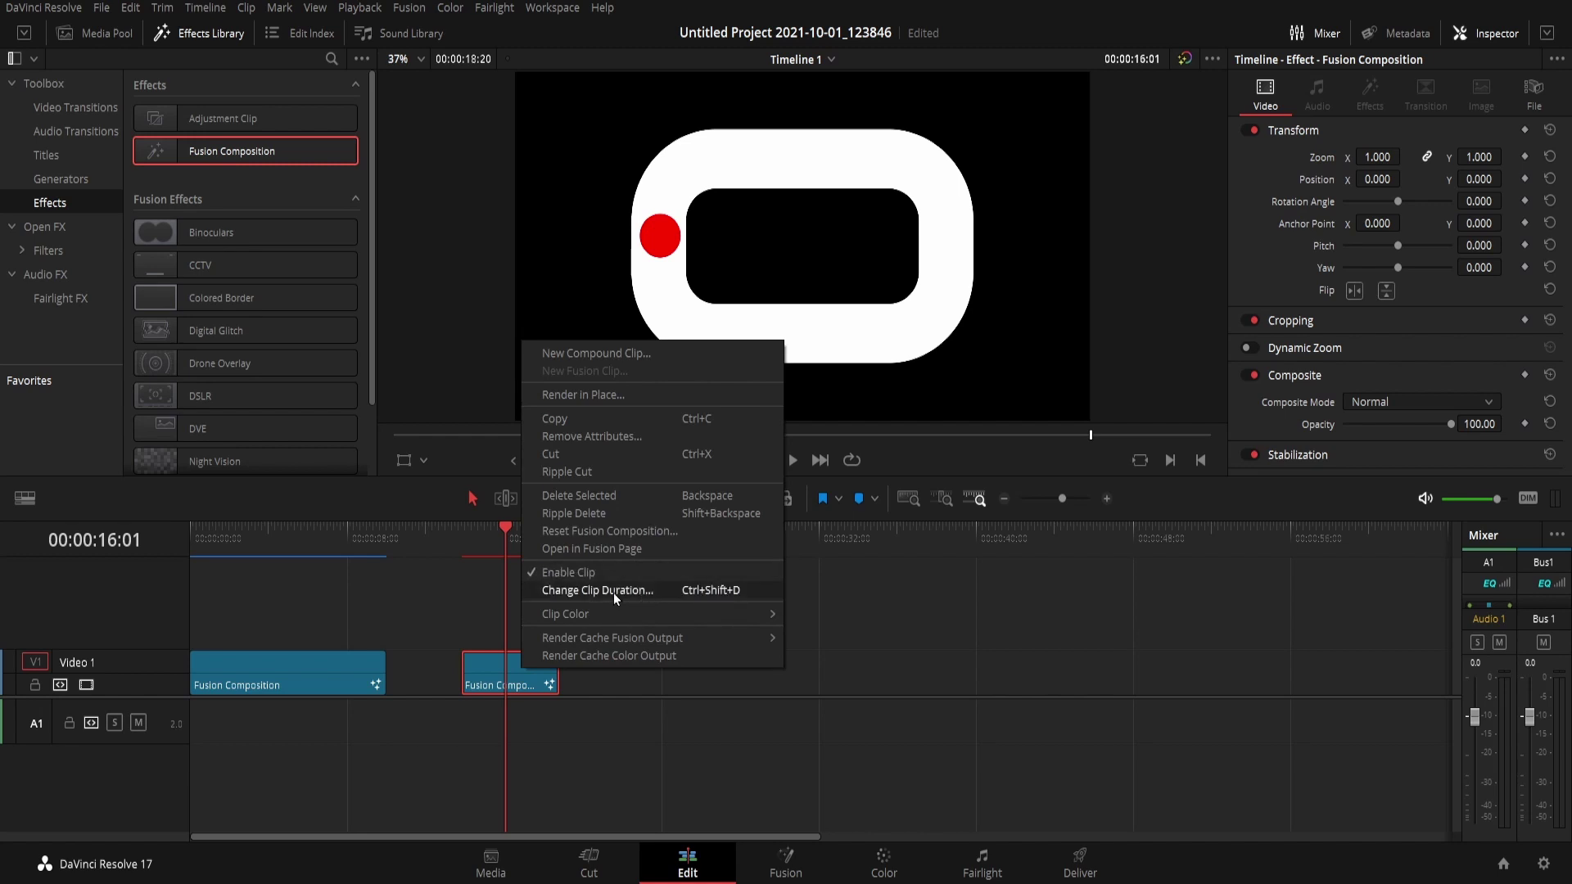
click(635, 590)
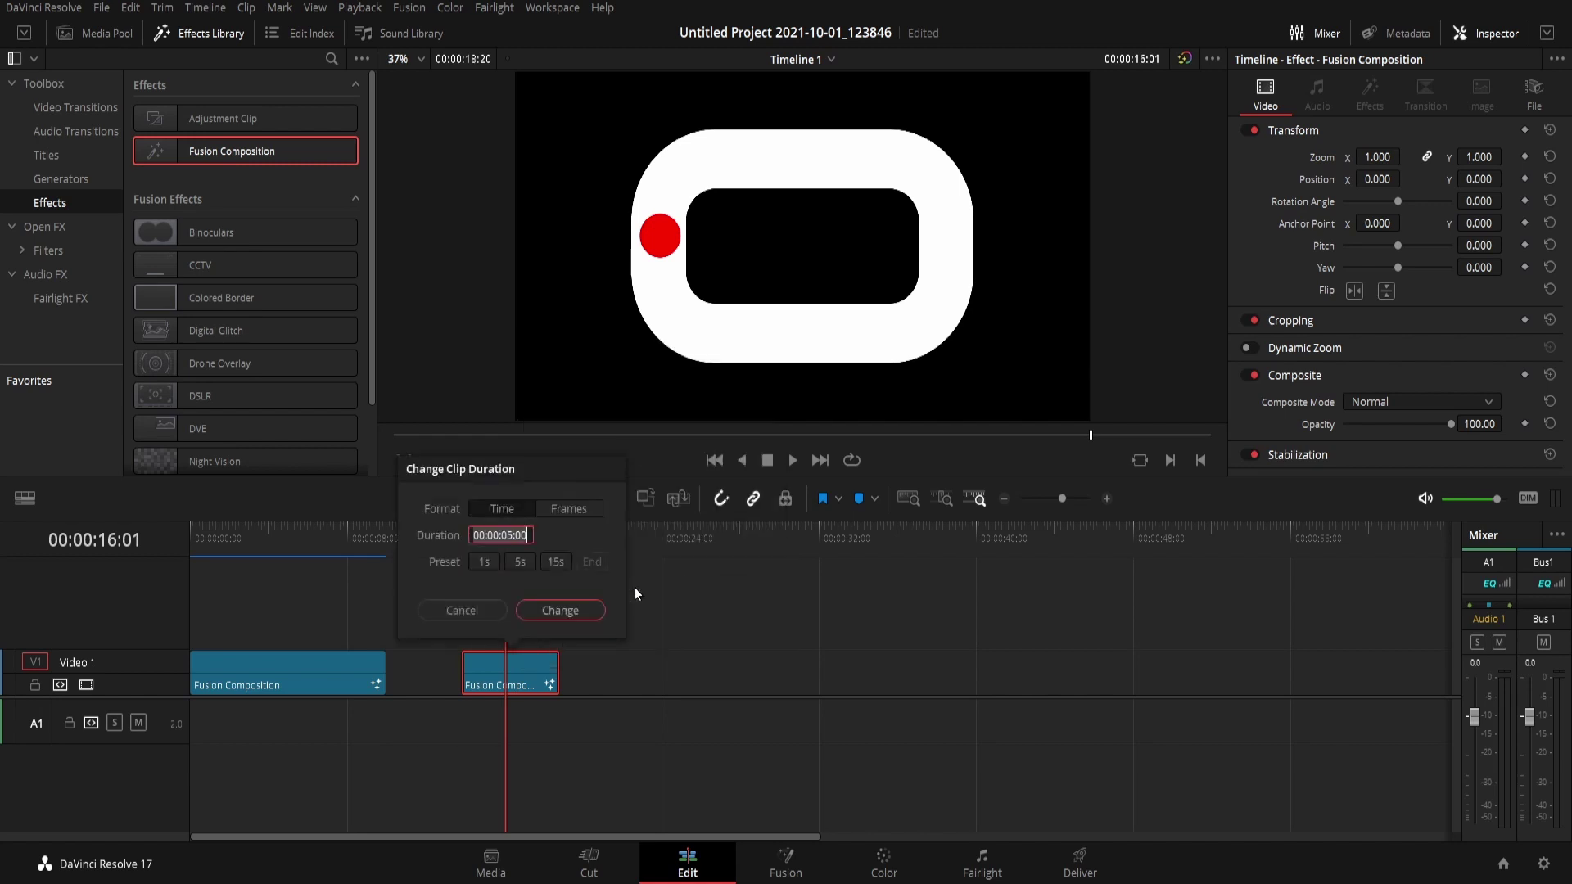
click(524, 536)
key(BackSpace)
key(BackSpace)
text(10)
click(543, 610)
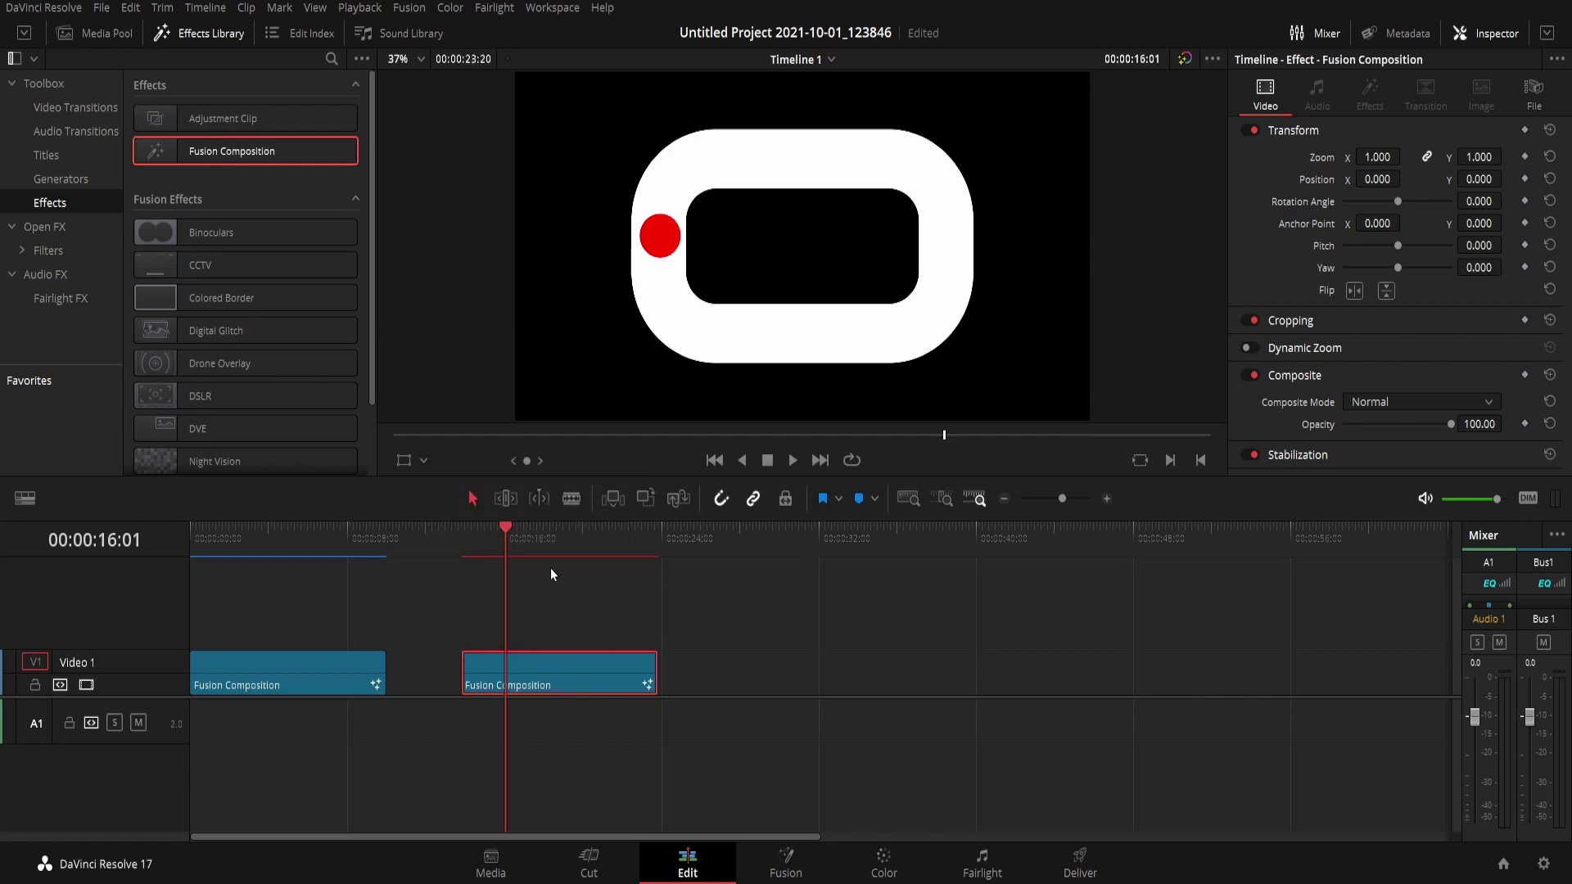
click(790, 868)
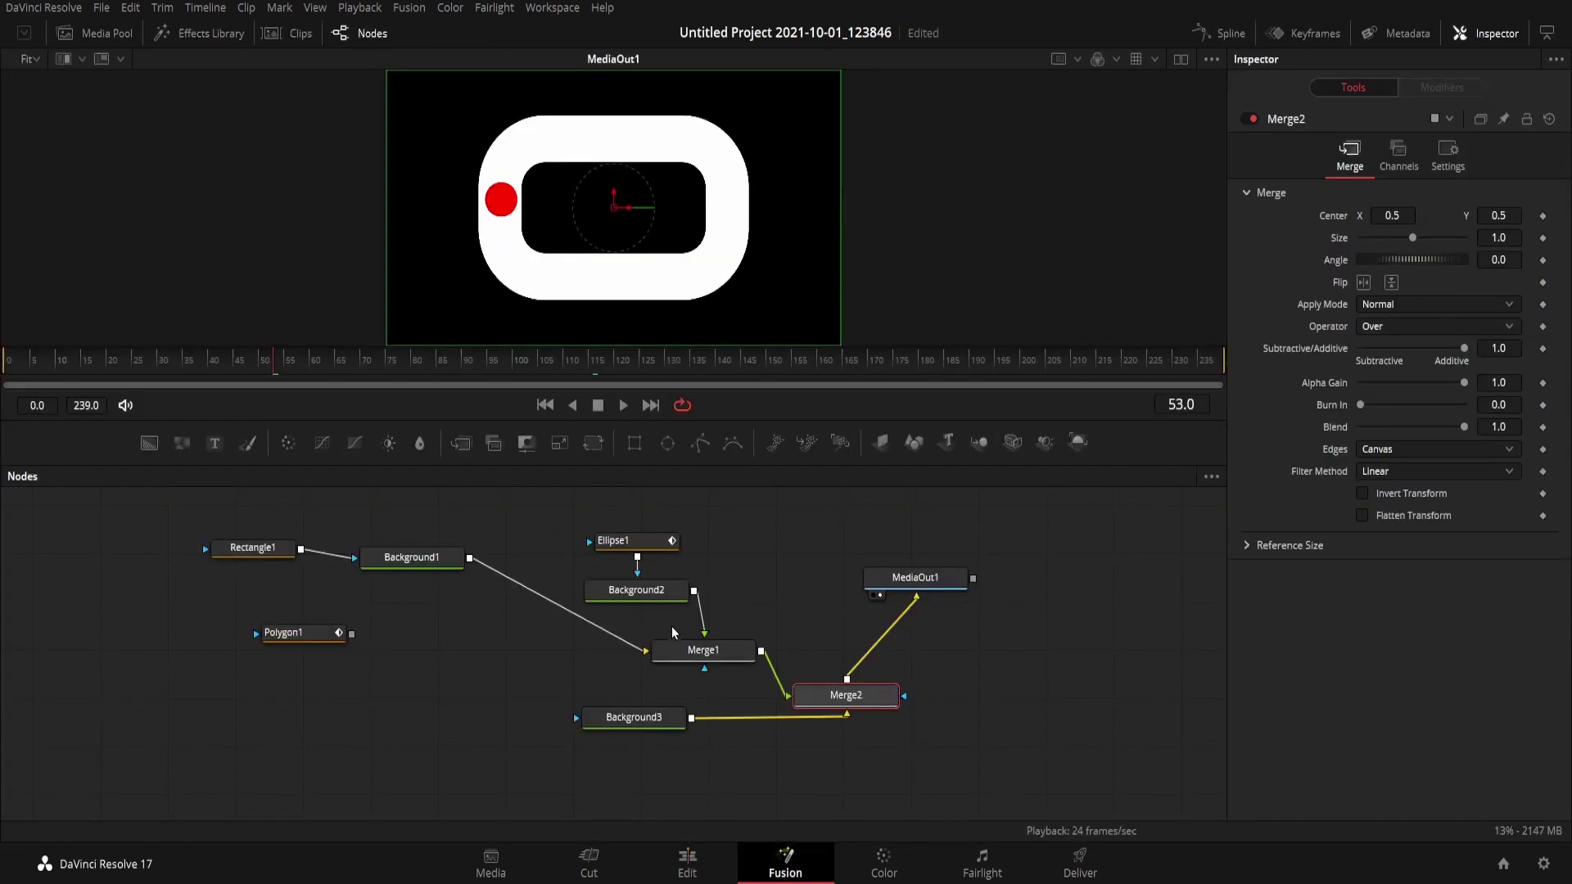
Smooth Ellipse1's Displacement keyframes in the Spline editor
click(637, 542)
click(1225, 38)
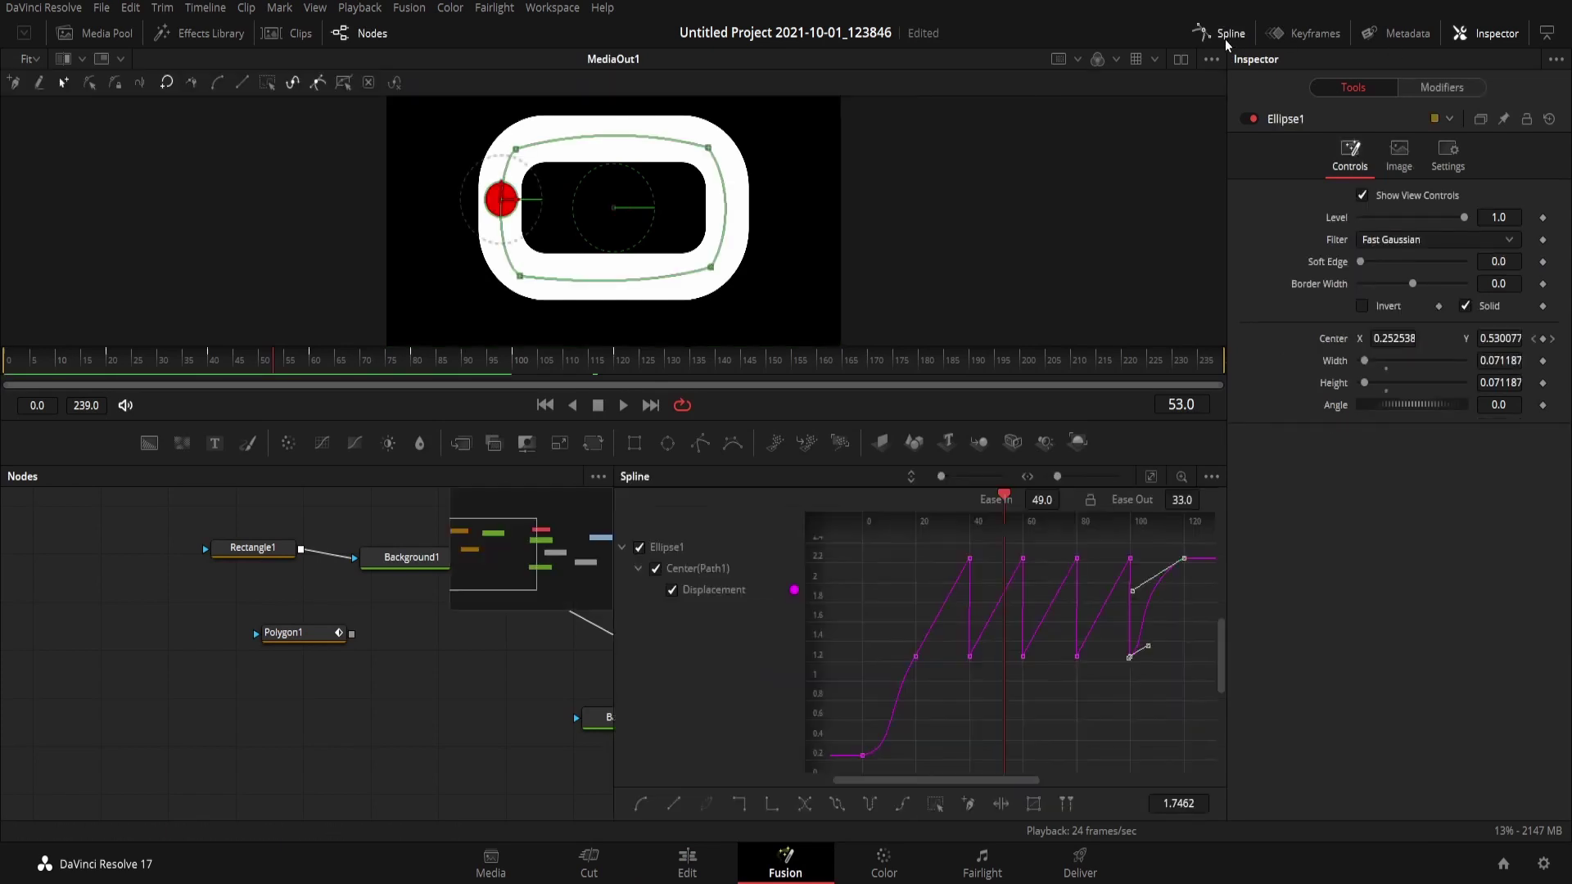
click(933, 805)
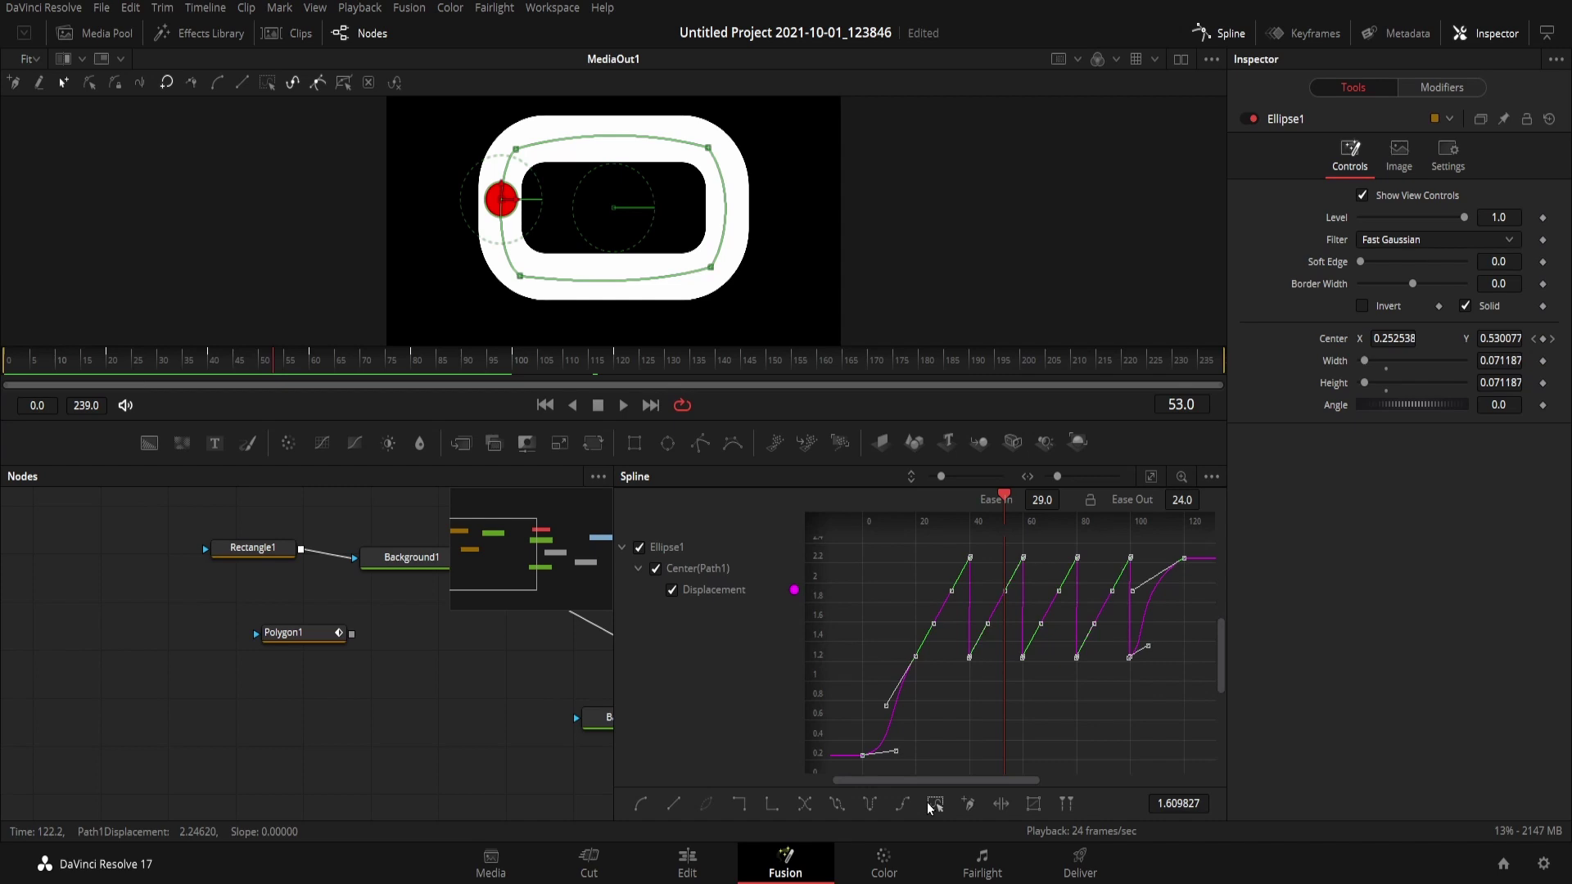
Scale the keyframes to stretch the dot's laps out to about frame 240
click(1033, 804)
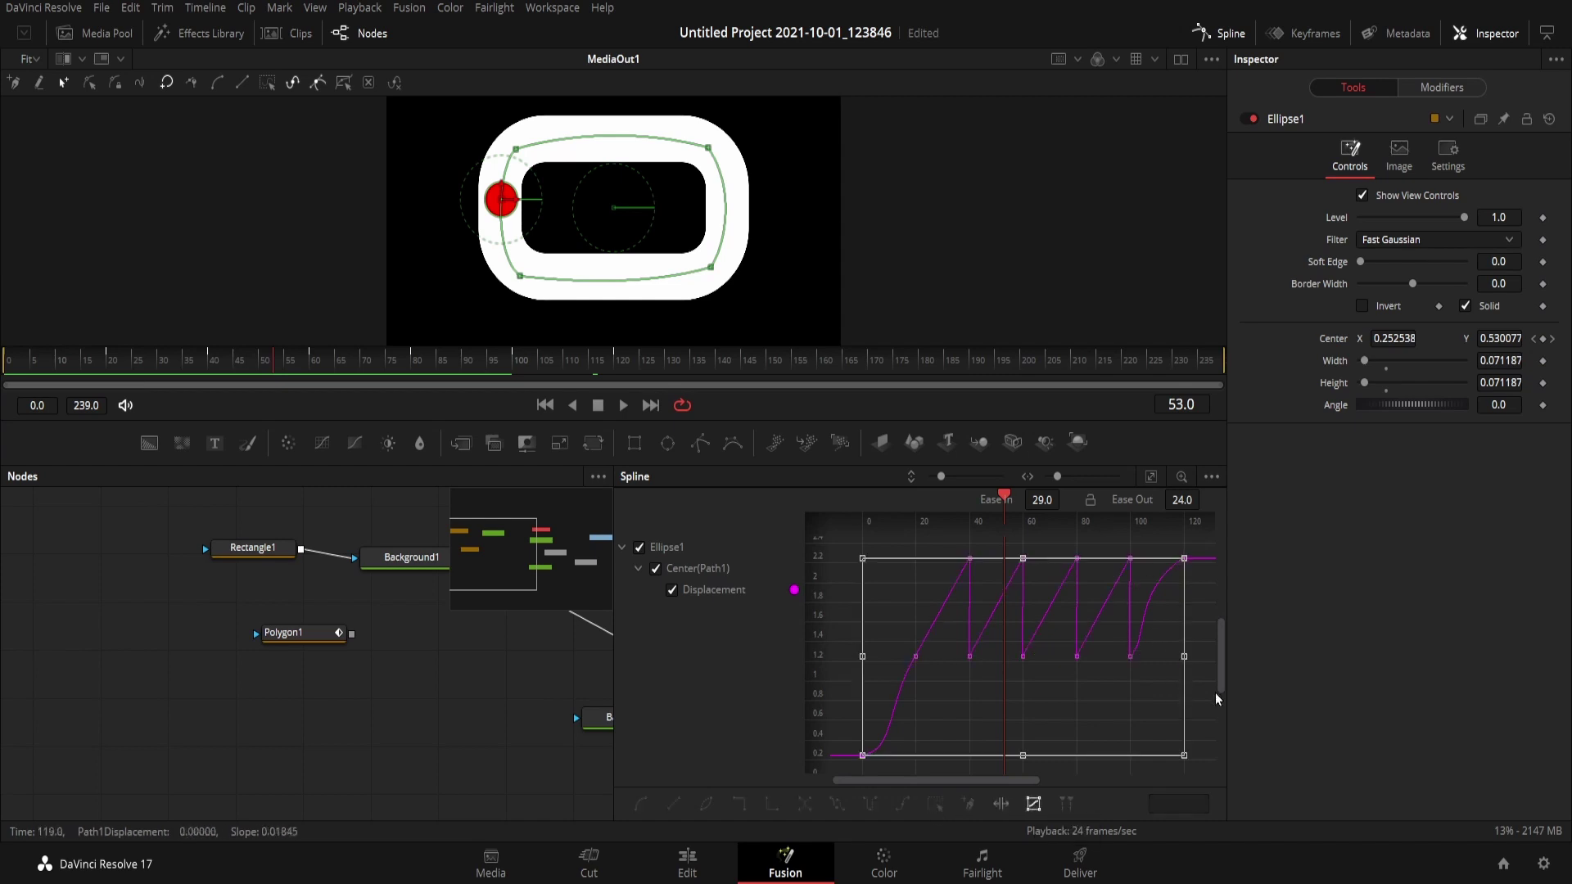
click(646, 405)
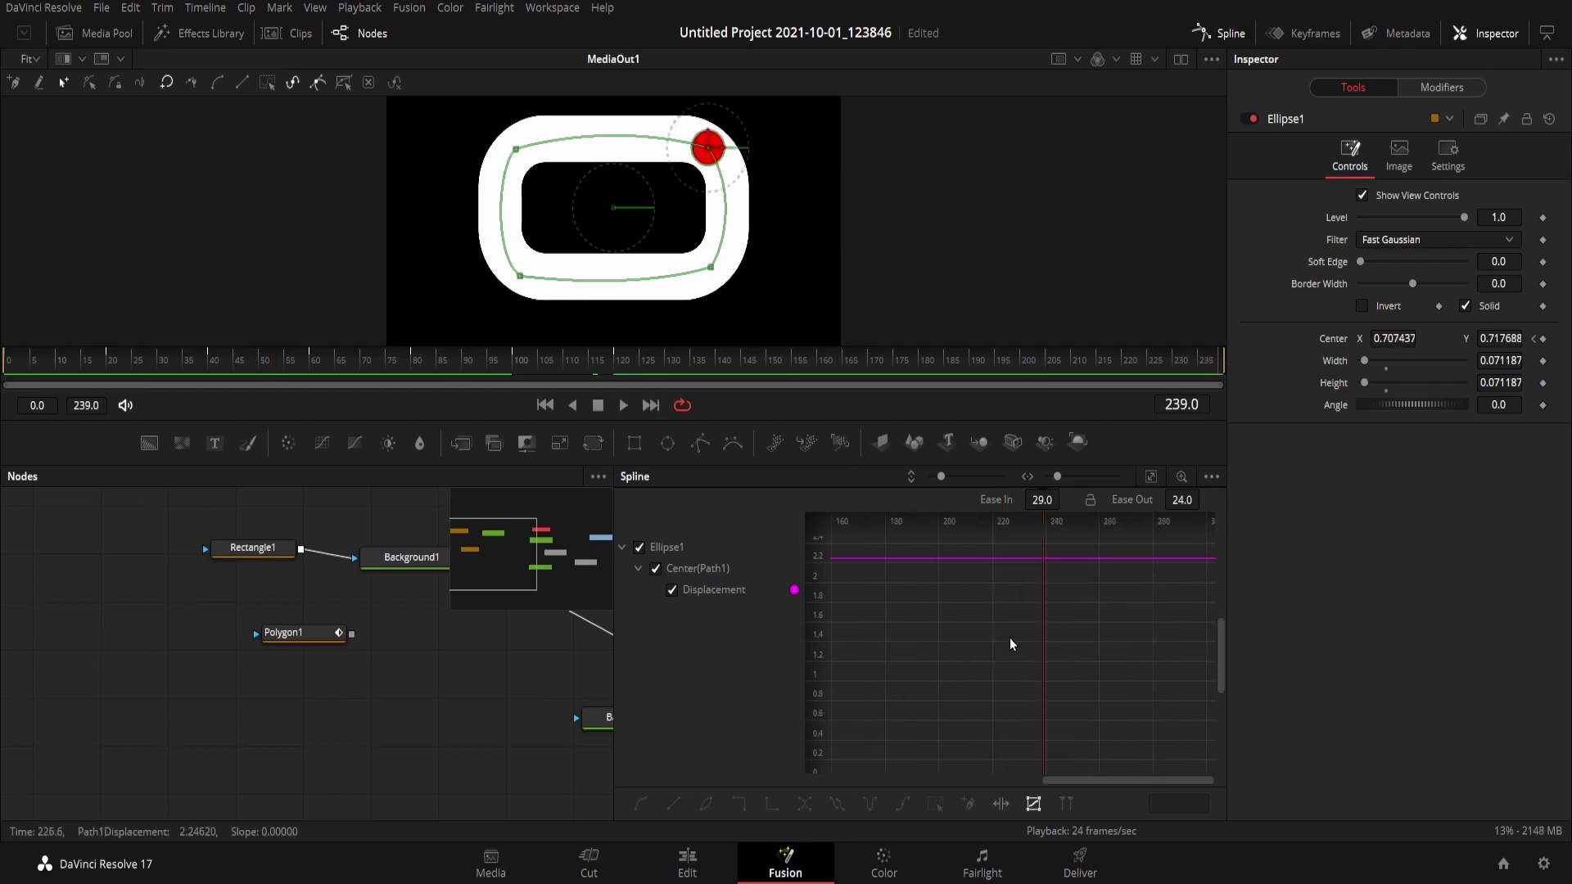
click(1161, 484)
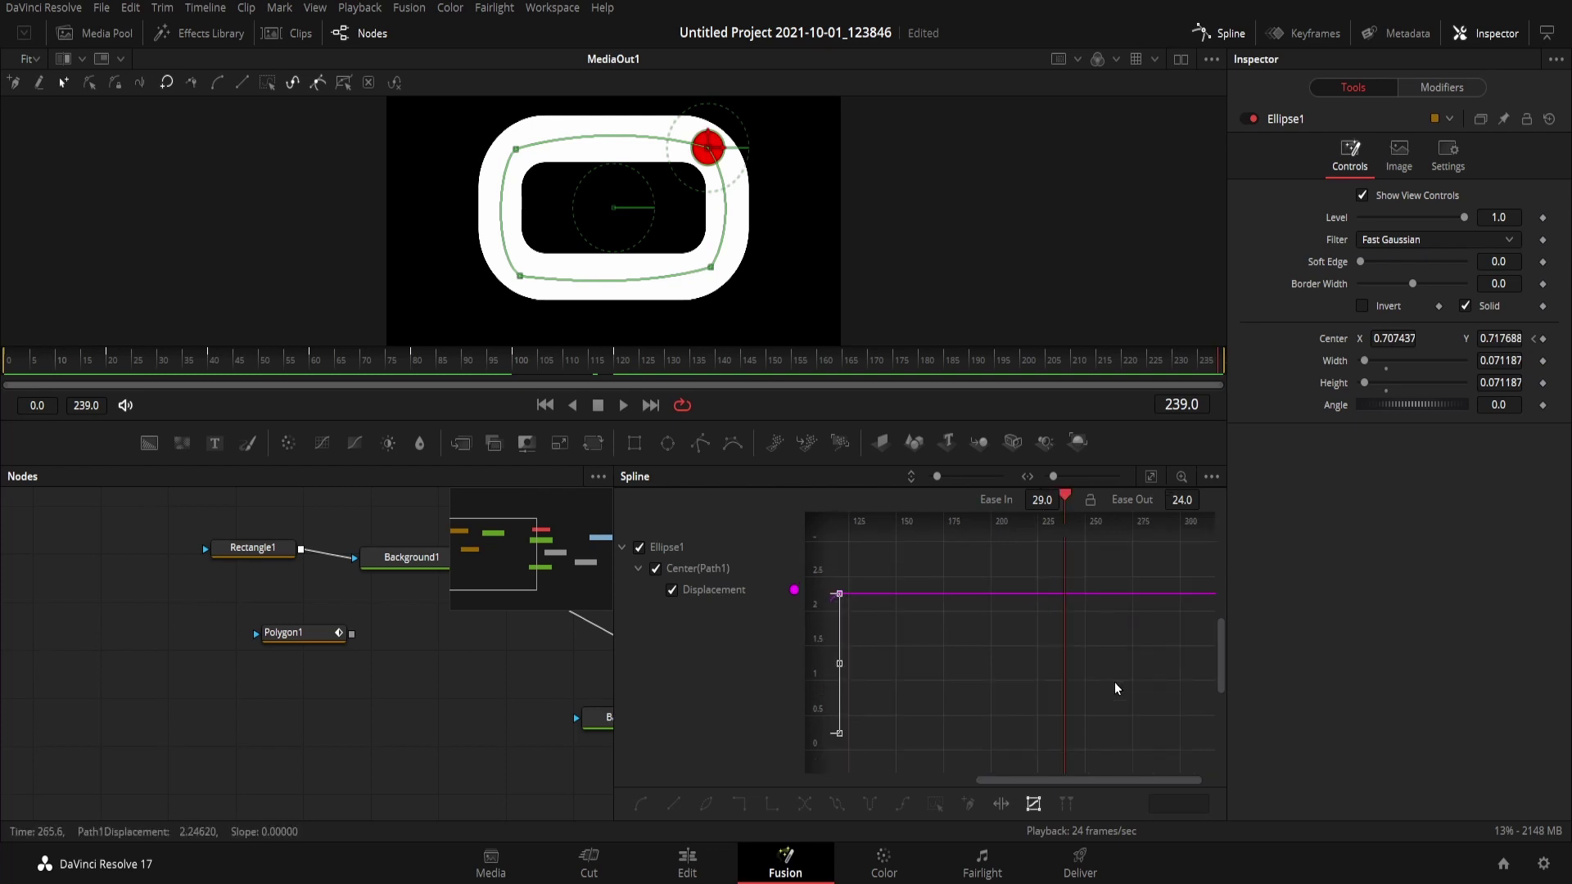
scroll(1004, 699, down, 2)
scroll(955, 699, down, 2)
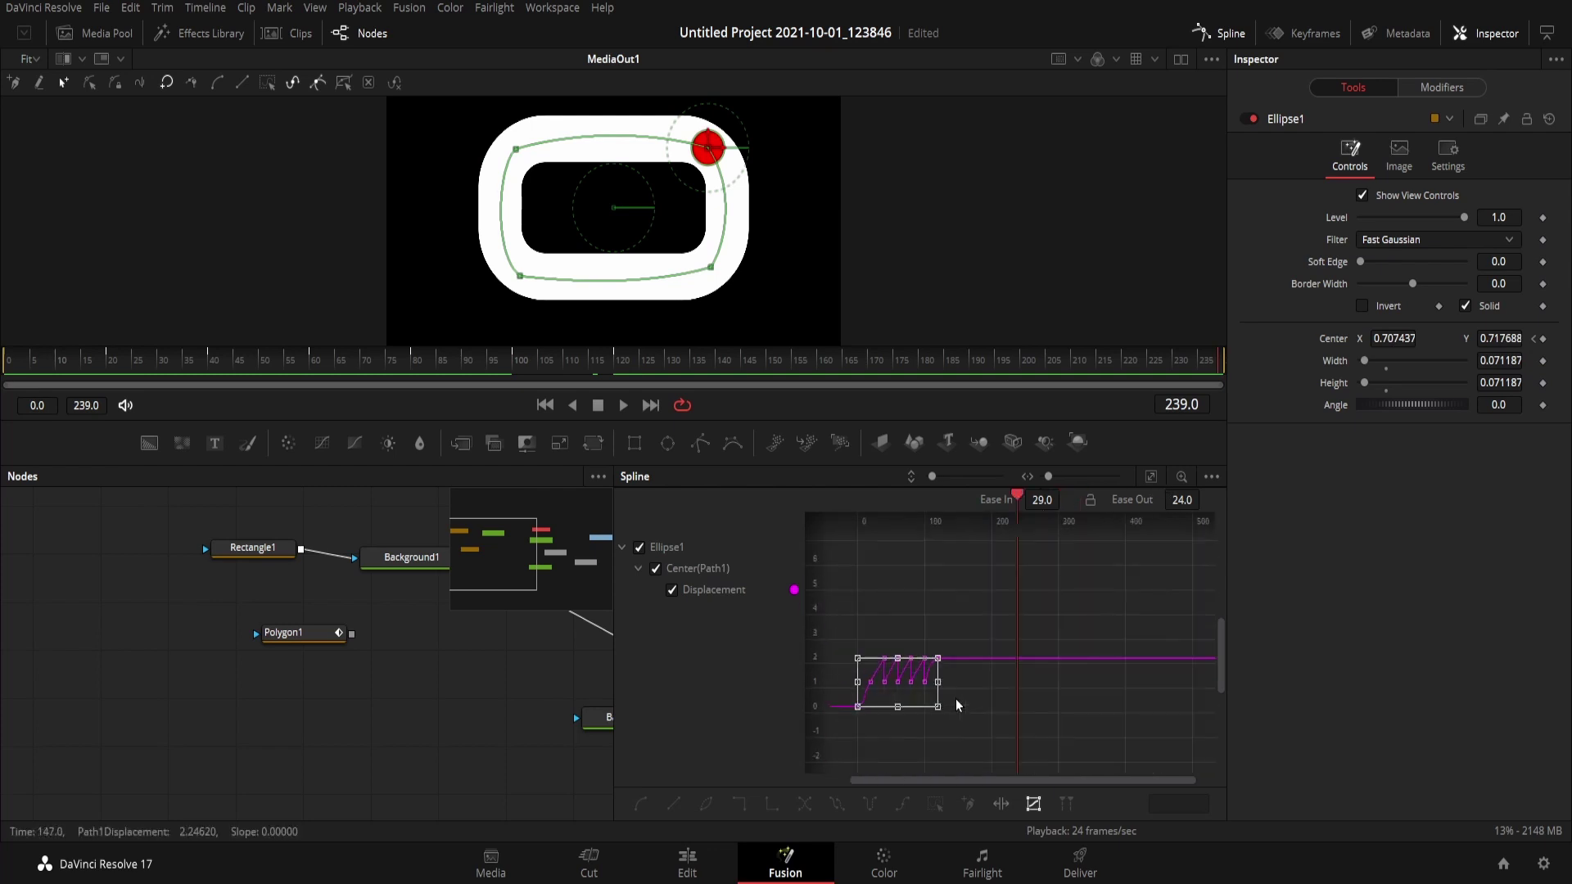
scroll(940, 685, up, 3)
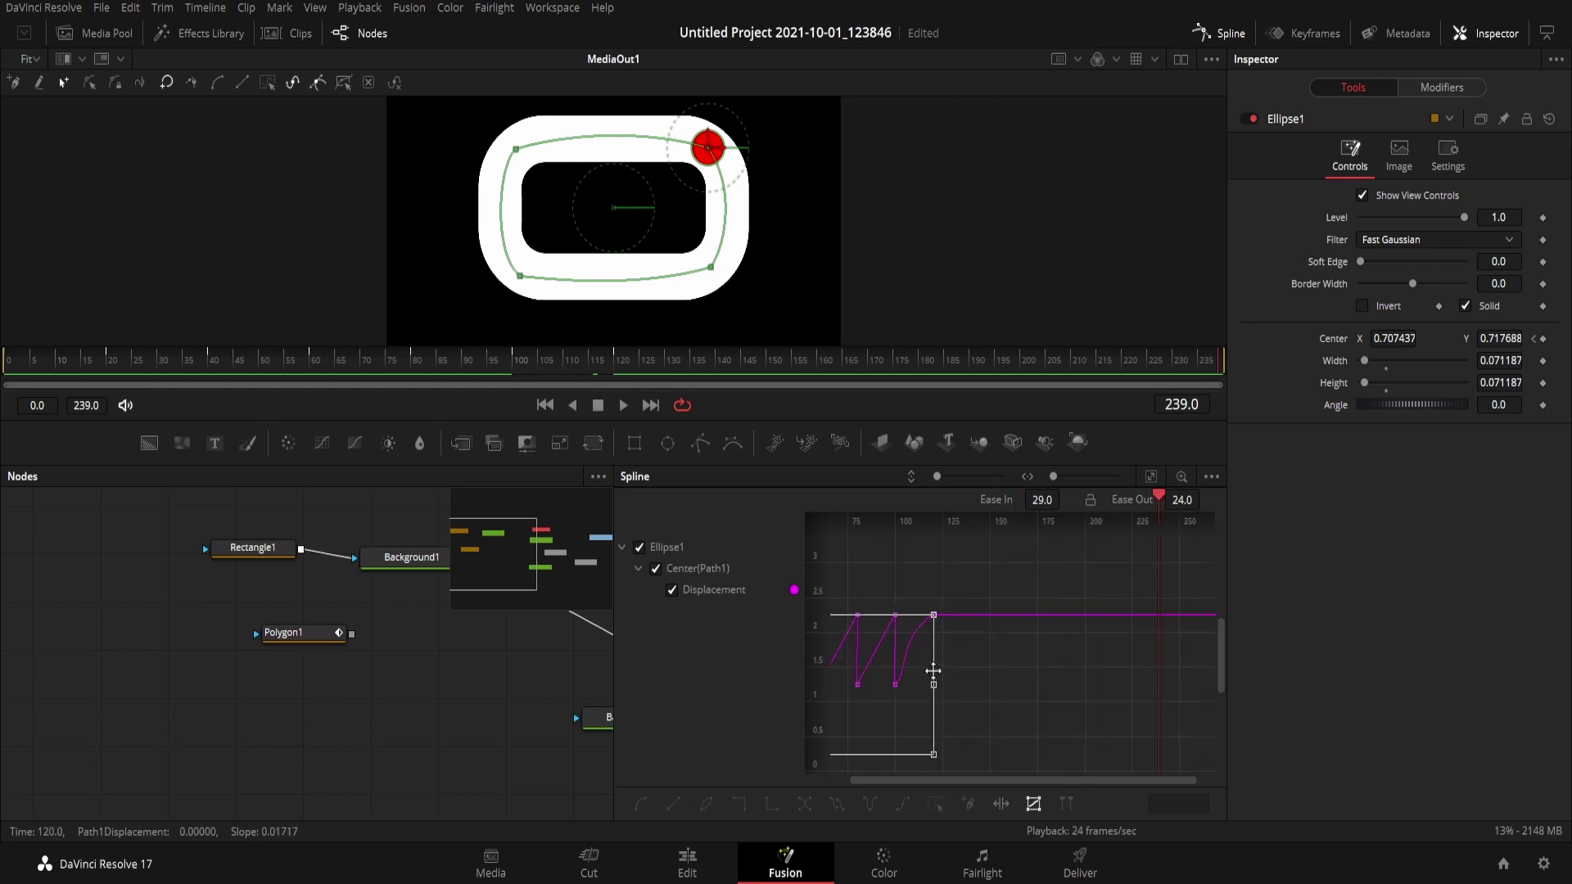
drag(934, 682, 1158, 685)
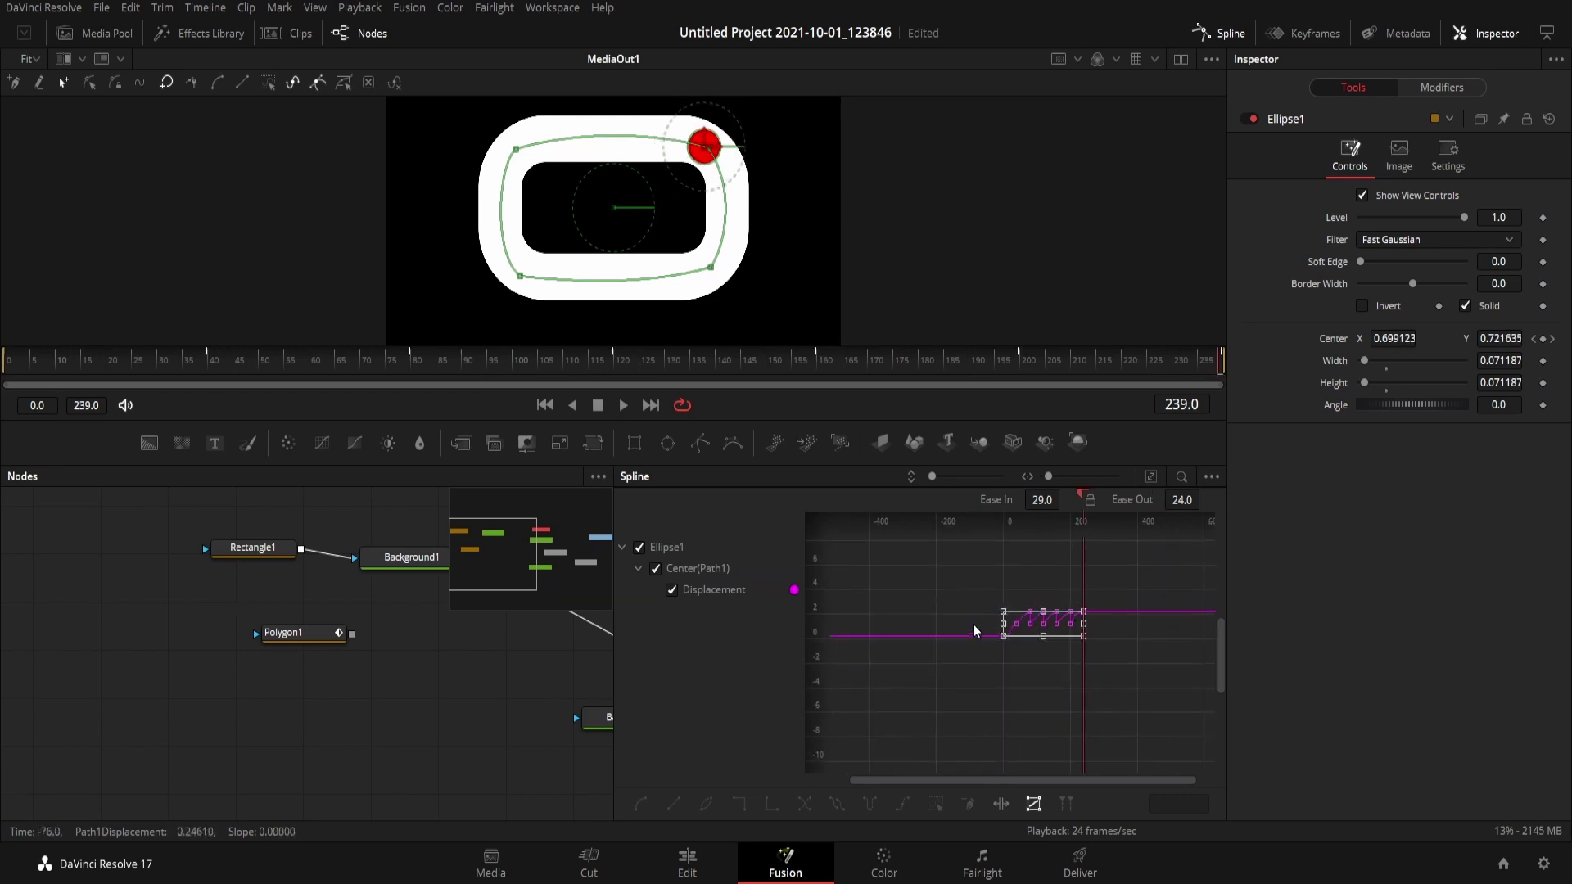
scroll(974, 622, down, 3)
click(1151, 478)
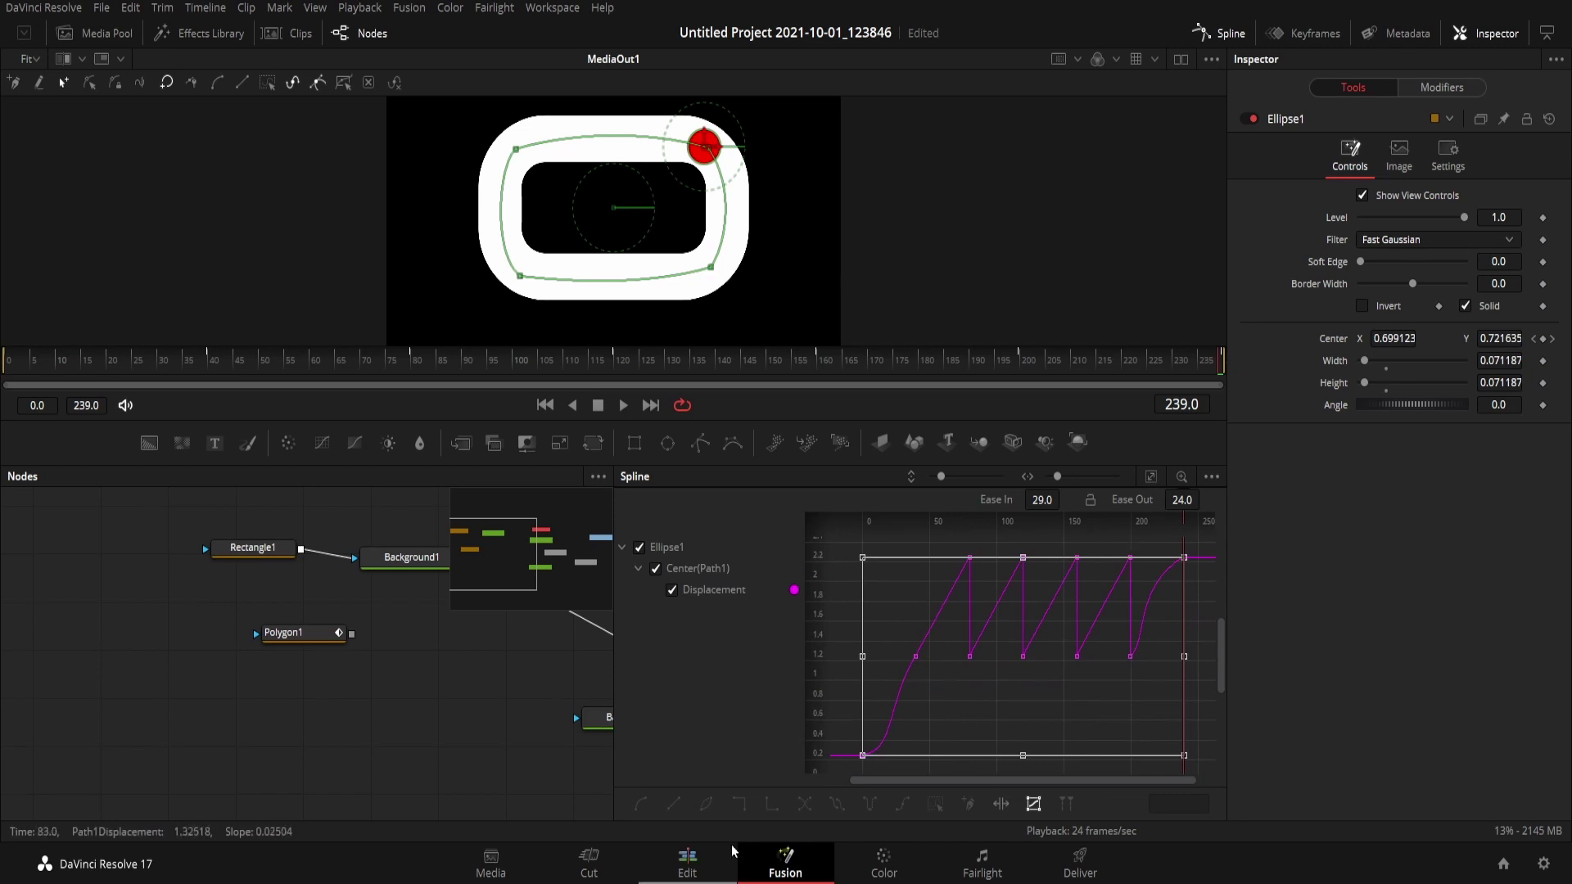
Enable Motion Blur in Ellipse1's settings and preview the blurred dot at frame 96
click(1224, 33)
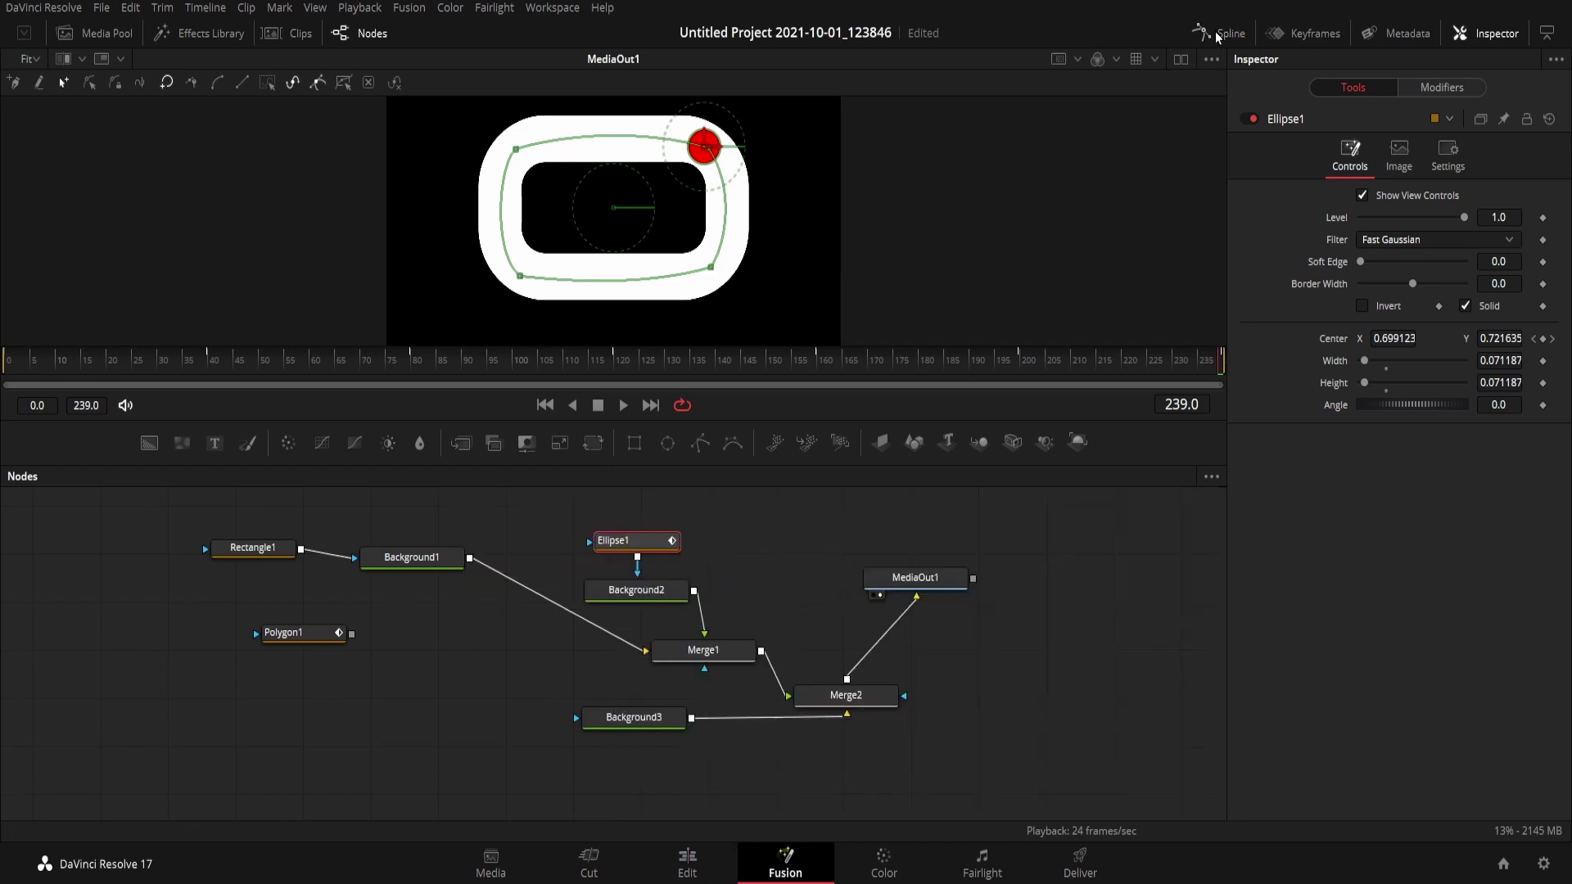
click(1446, 88)
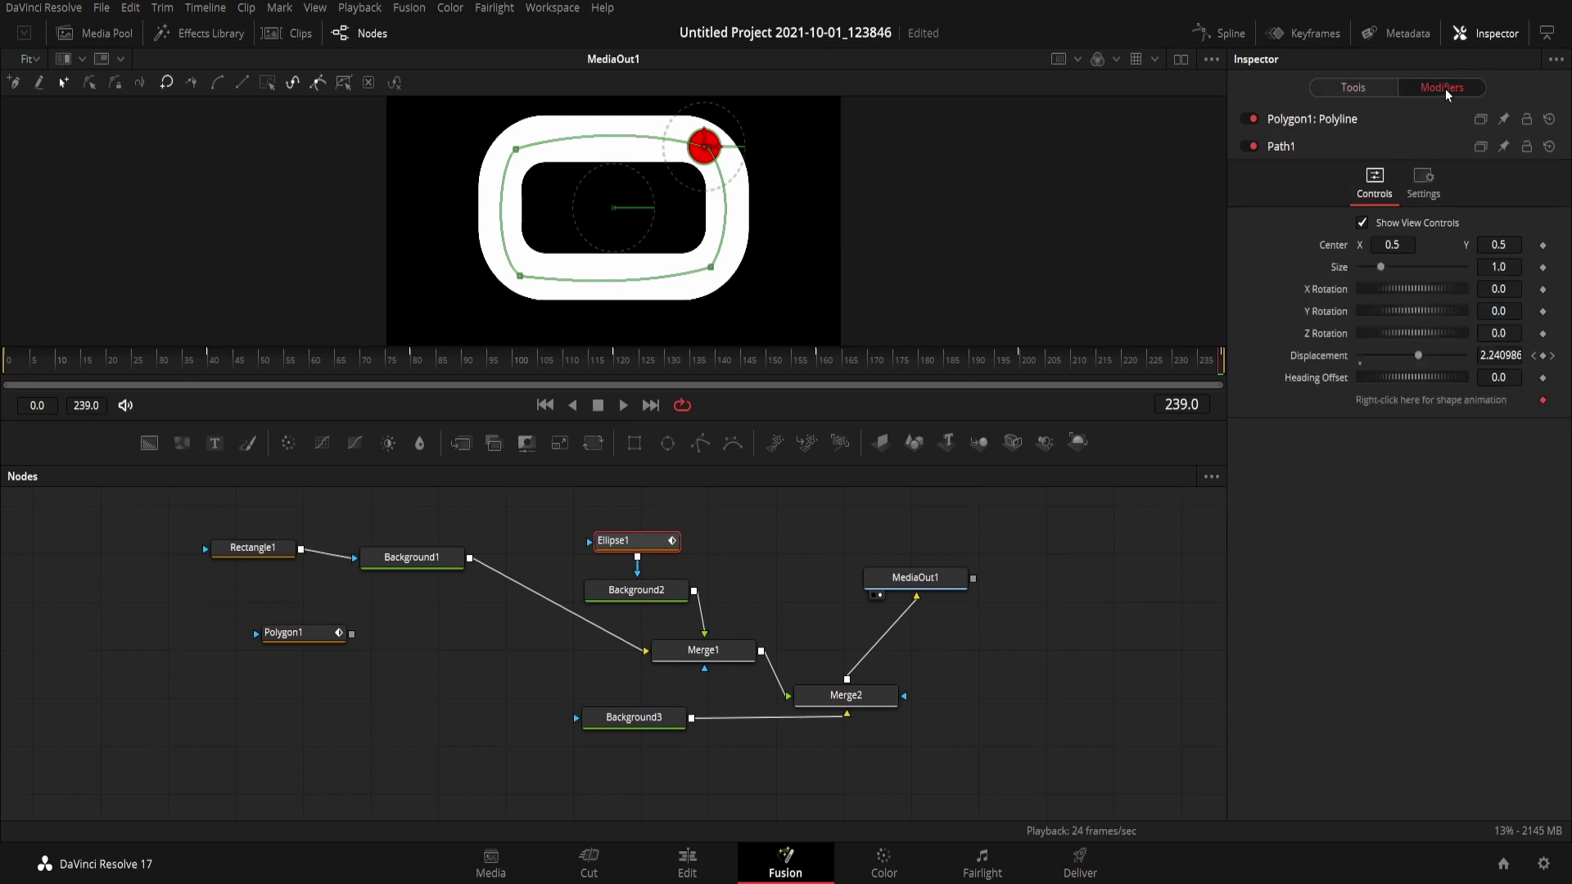
click(1351, 89)
click(1438, 154)
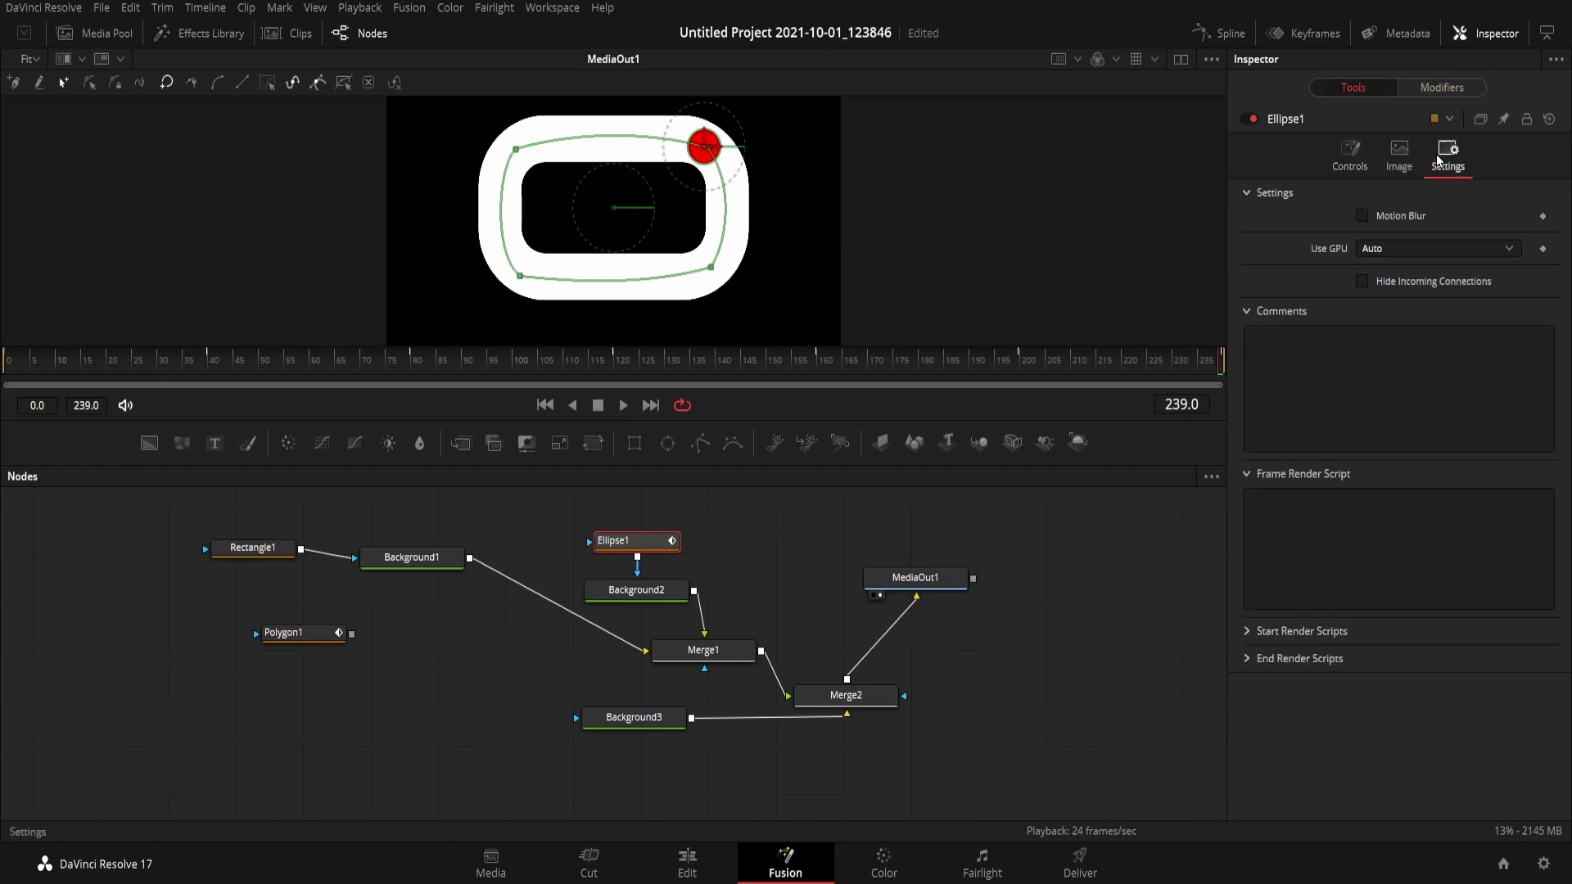
click(1404, 218)
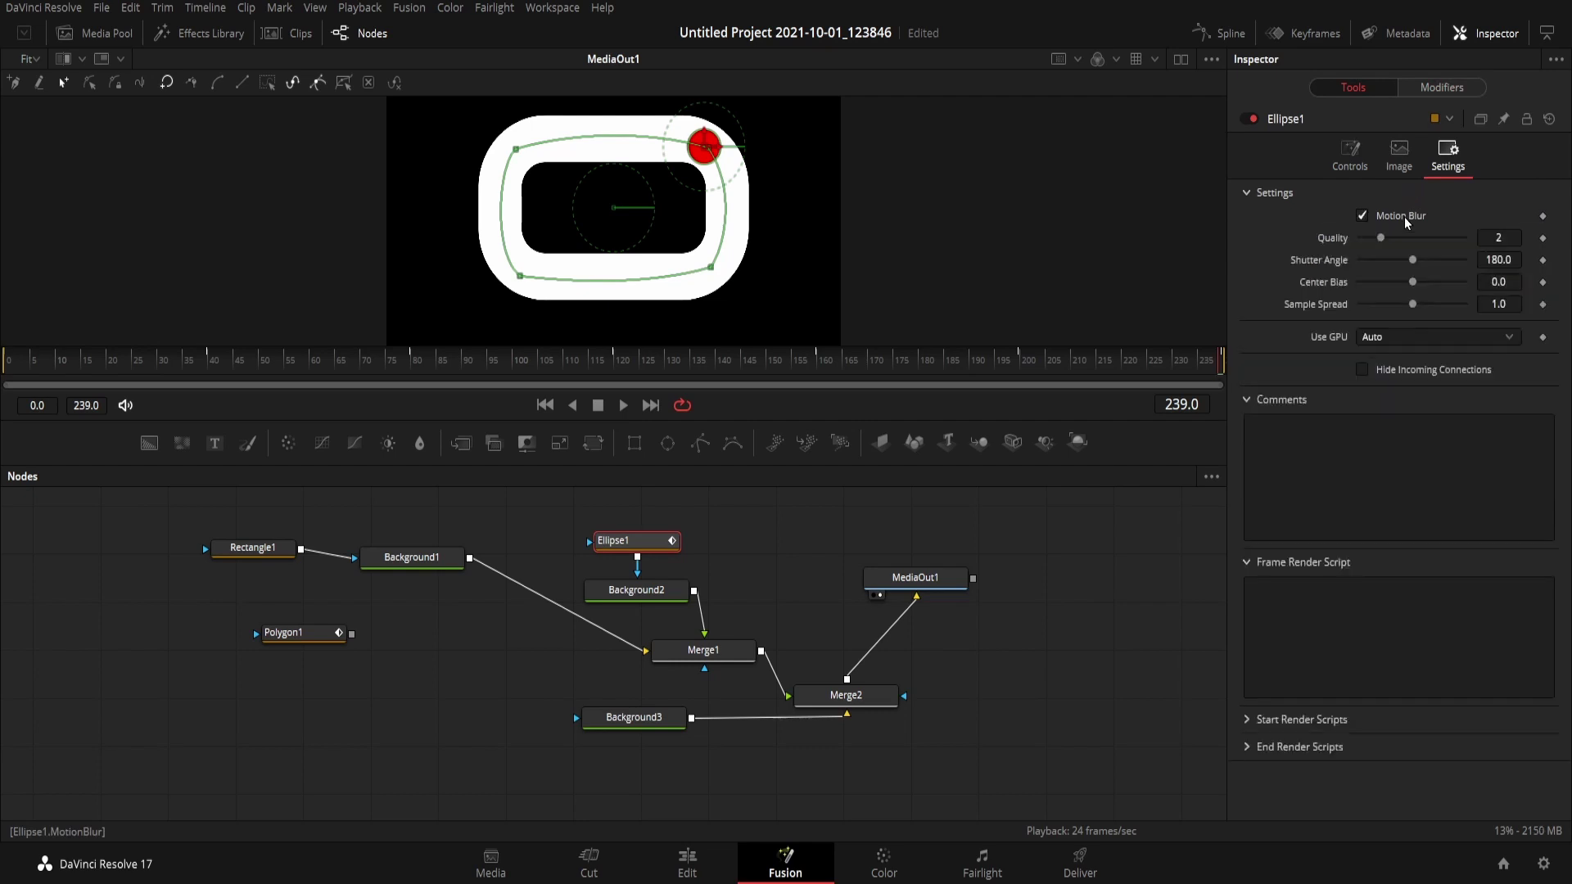
click(493, 359)
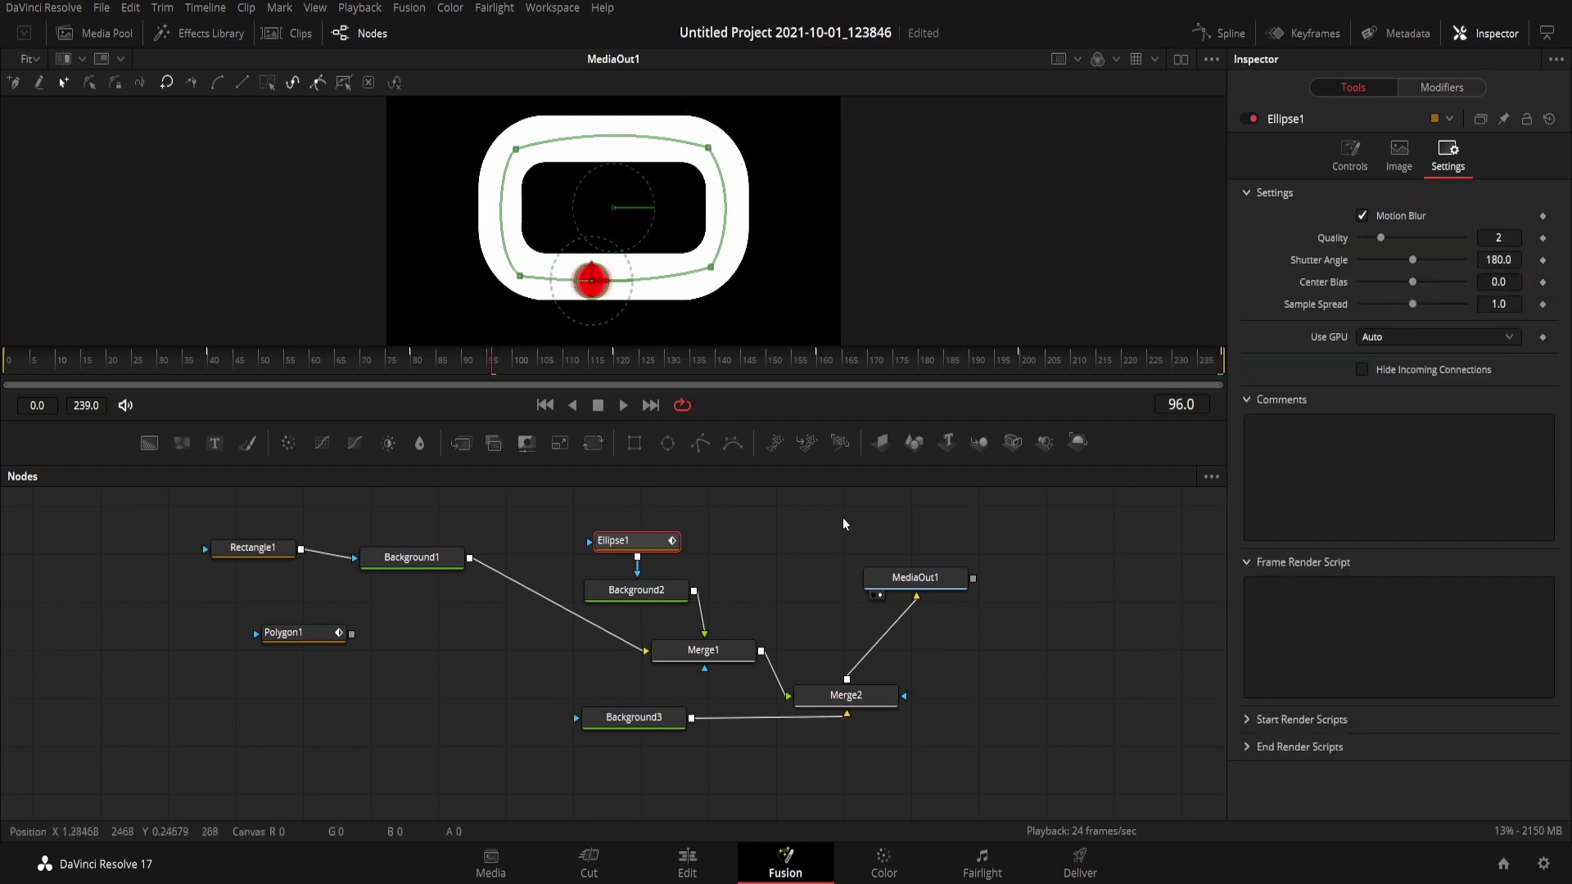
click(846, 695)
scroll(547, 296, up, 2)
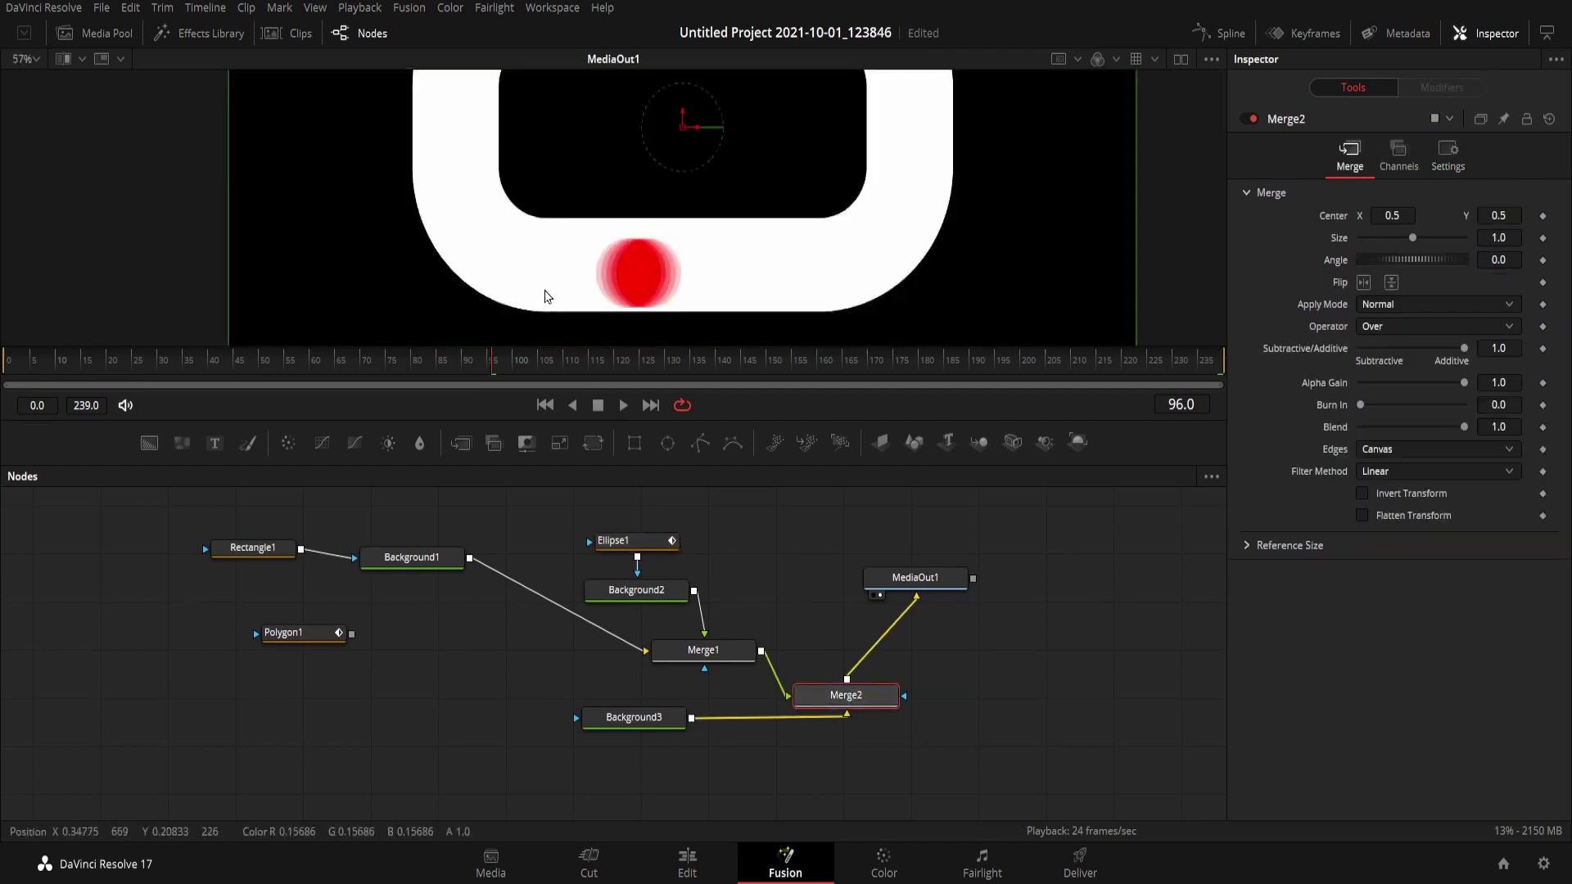
scroll(547, 296, up, 2)
click(647, 541)
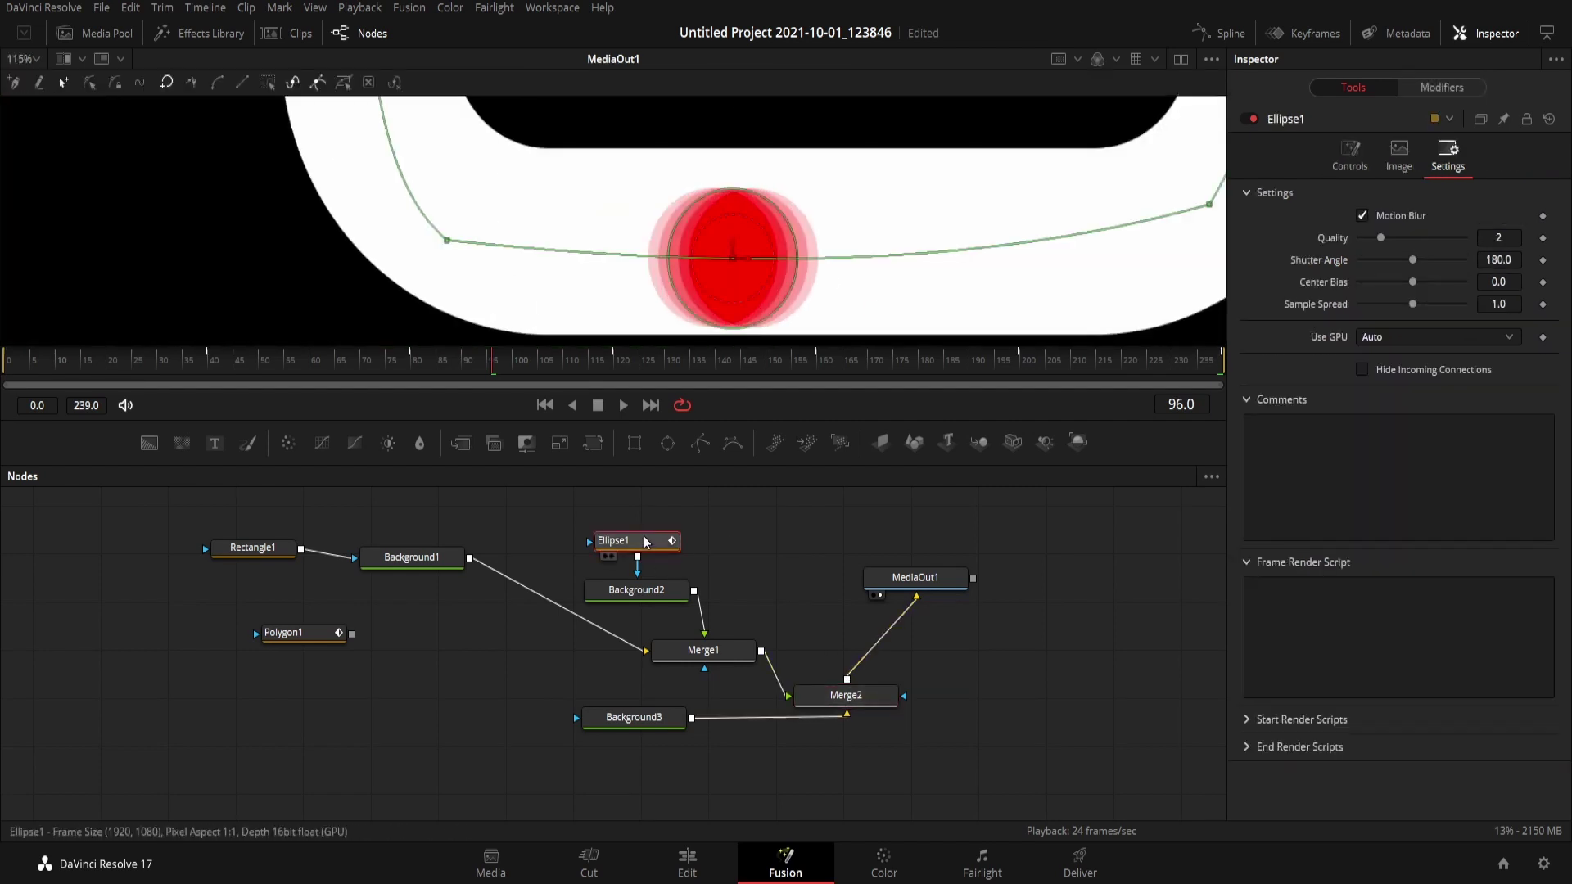
Set blur Quality 20, GPU Auto, Shutter Angle 280.6, Center Bias 0.6, Sample Spread 2.02
click(1508, 238)
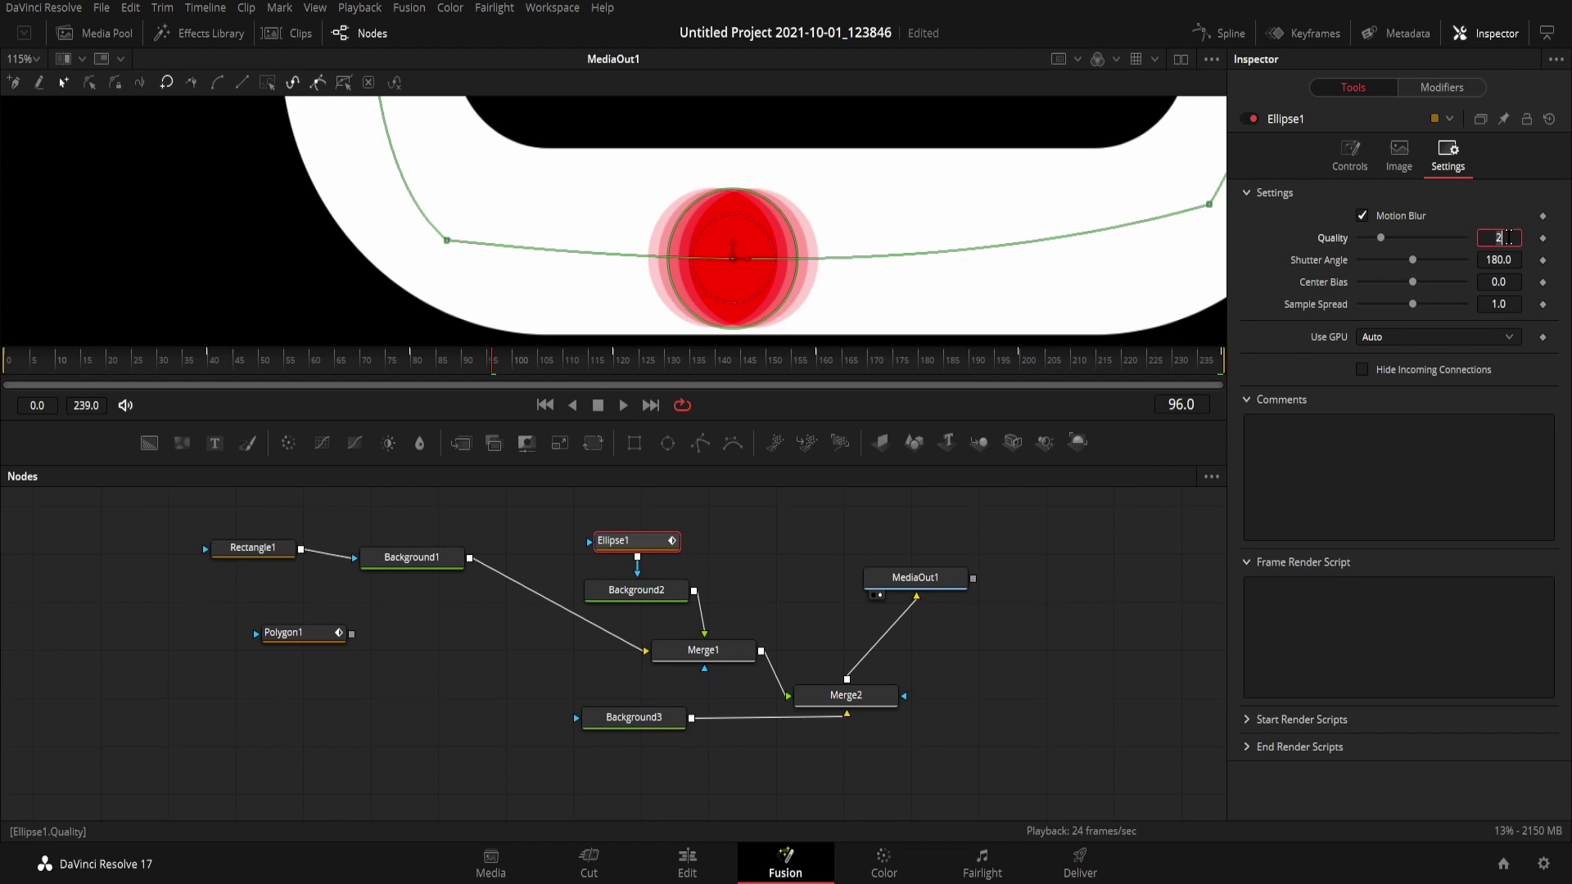
text(15)
key(Return)
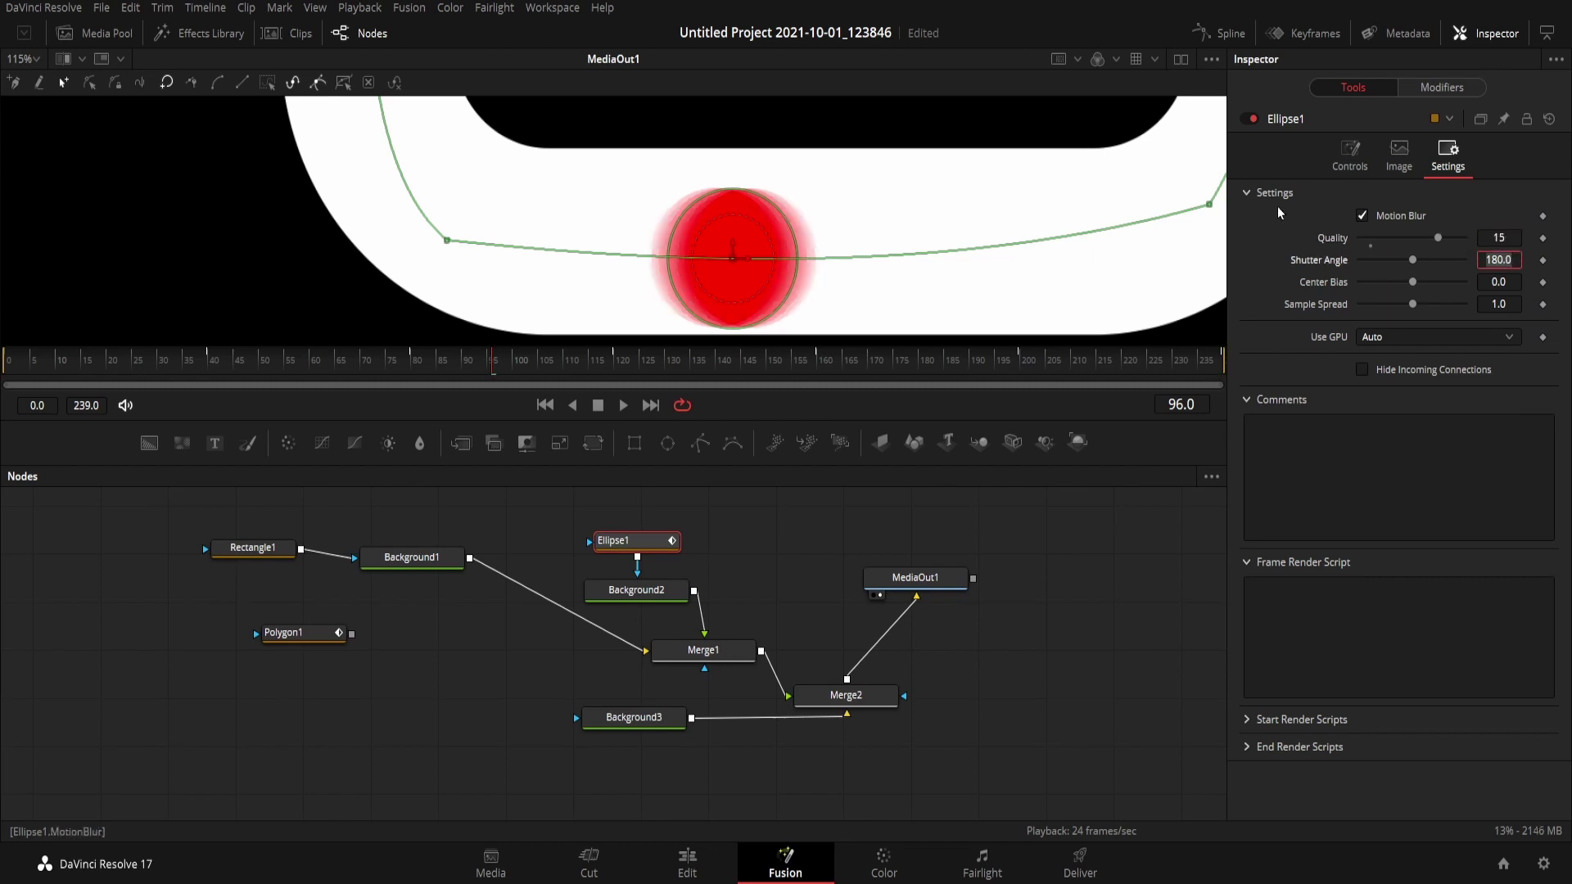
click(1440, 341)
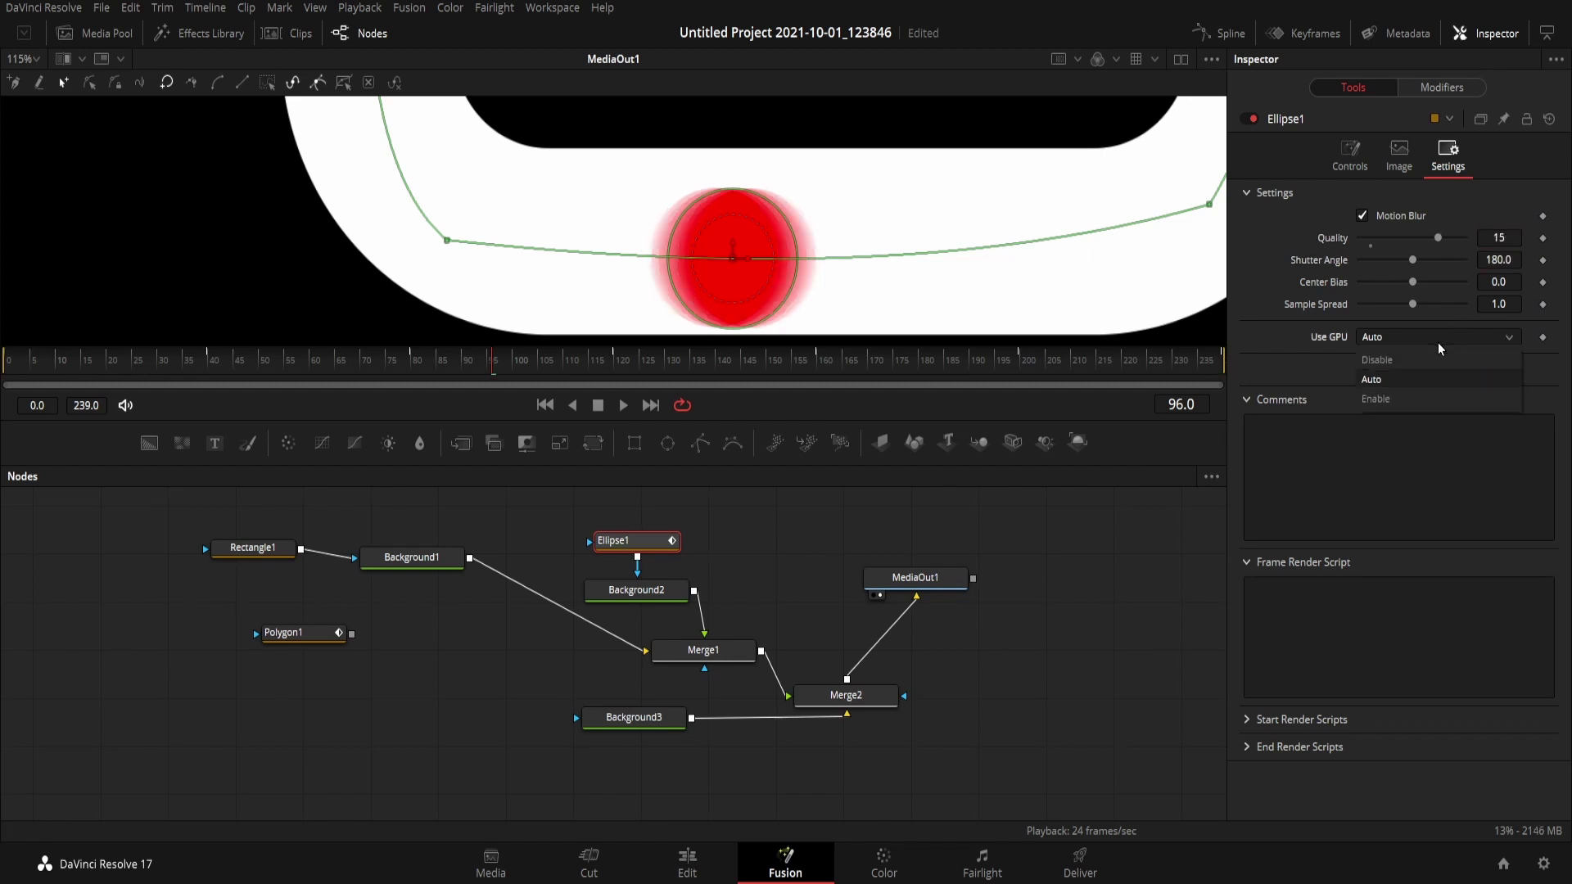
click(1379, 389)
drag(1412, 260, 1441, 259)
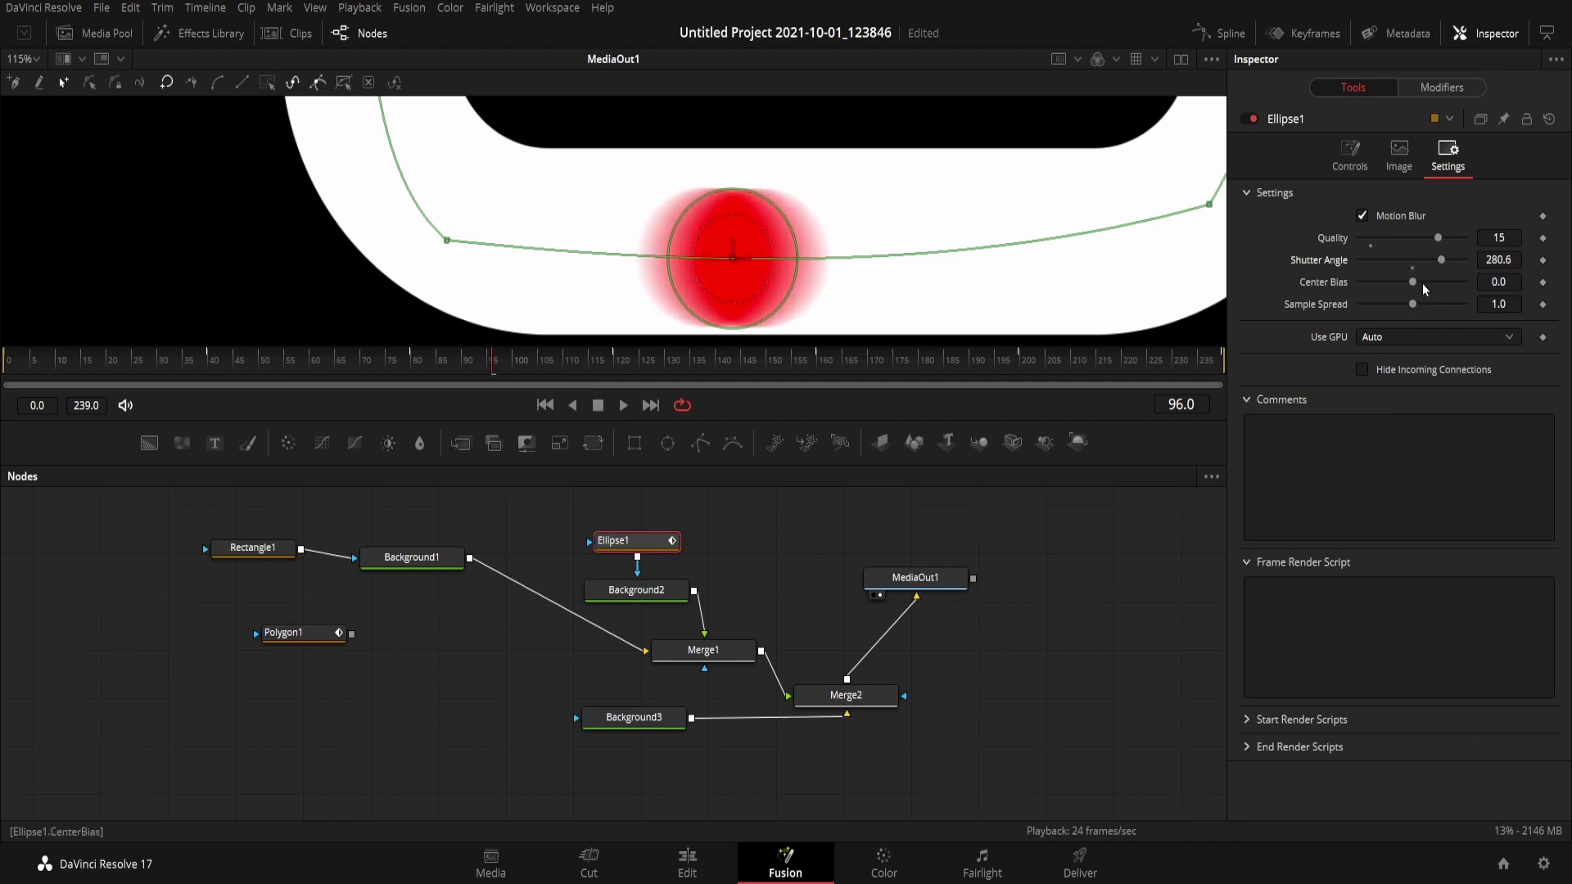
mouse_move(1413, 282)
mouse_down()
mouse_move(1344, 272)
mouse_move(1466, 267)
mouse_move(1446, 278)
mouse_up()
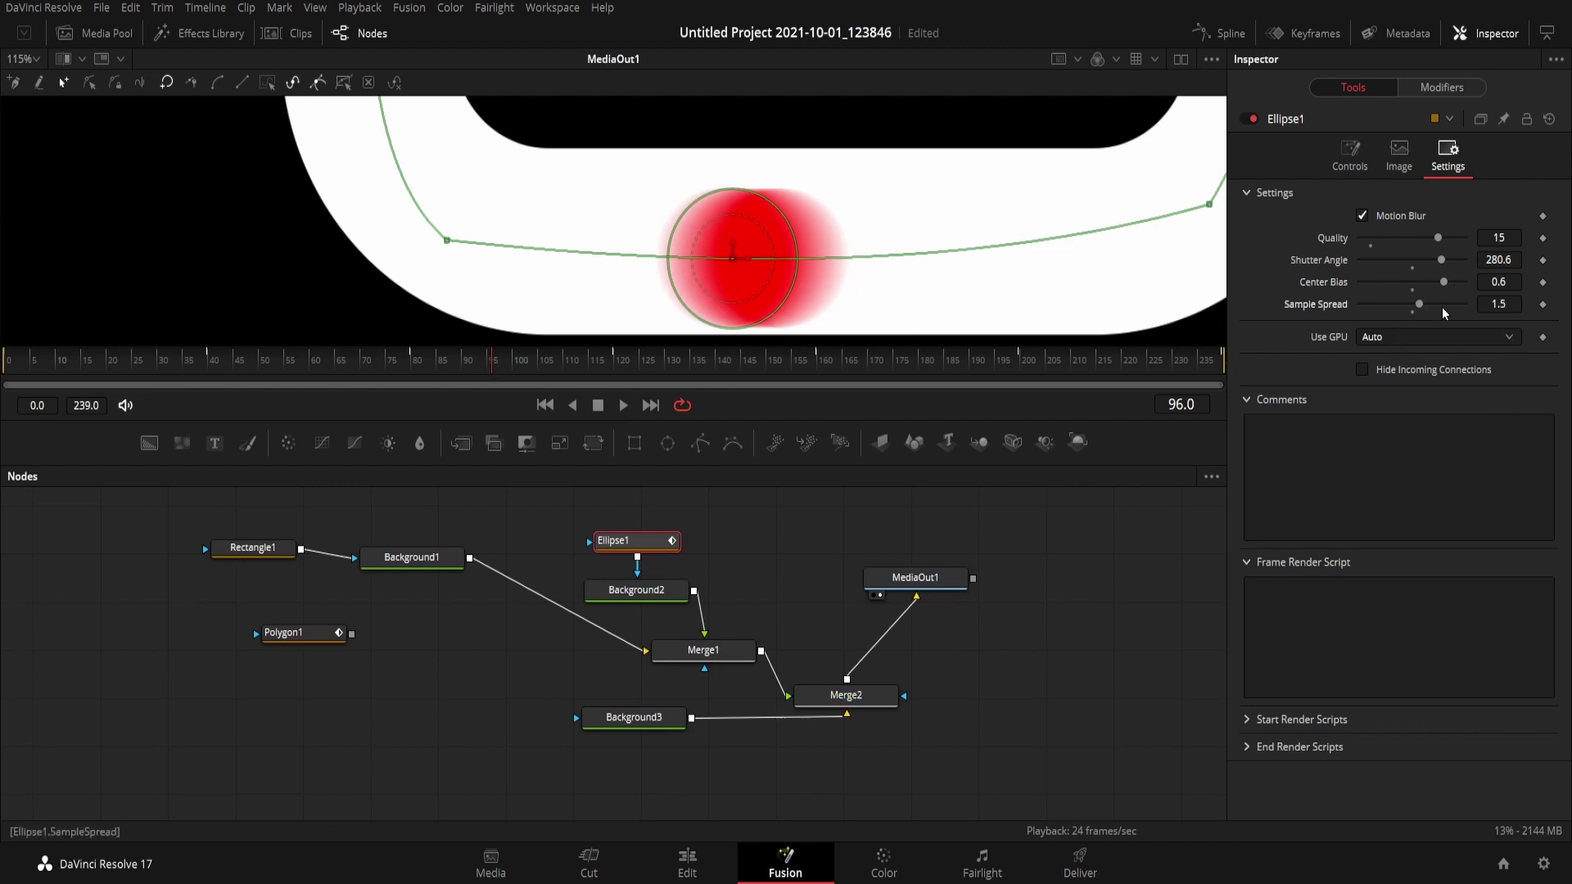
drag(1434, 313, 1429, 311)
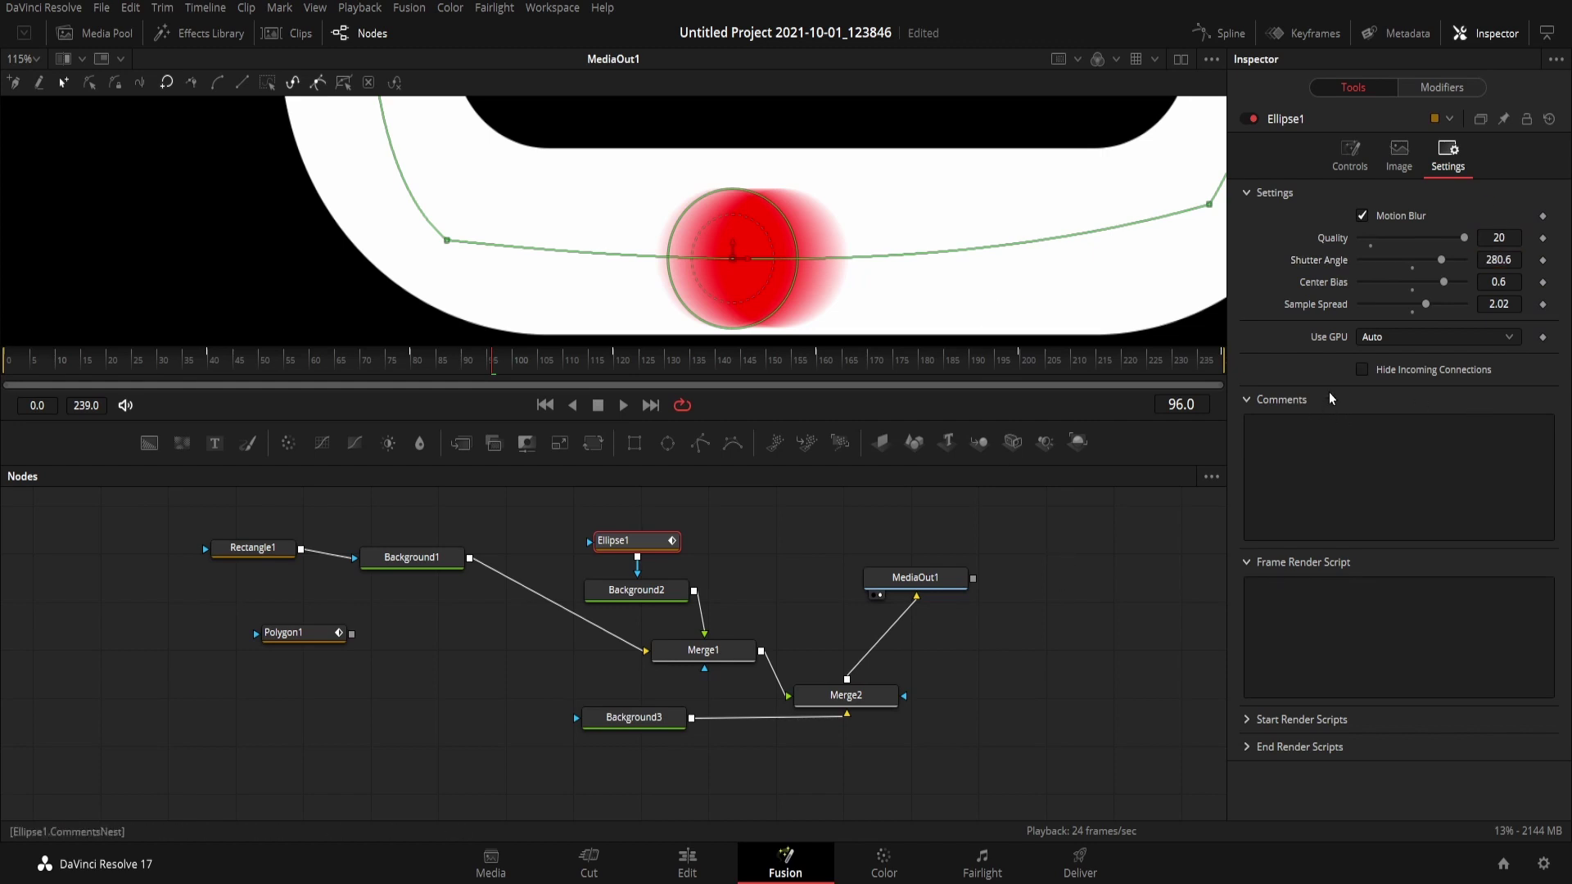
Check the motion-blurred red dot on the Edit page timeline, then switch to the Deliver page
click(686, 862)
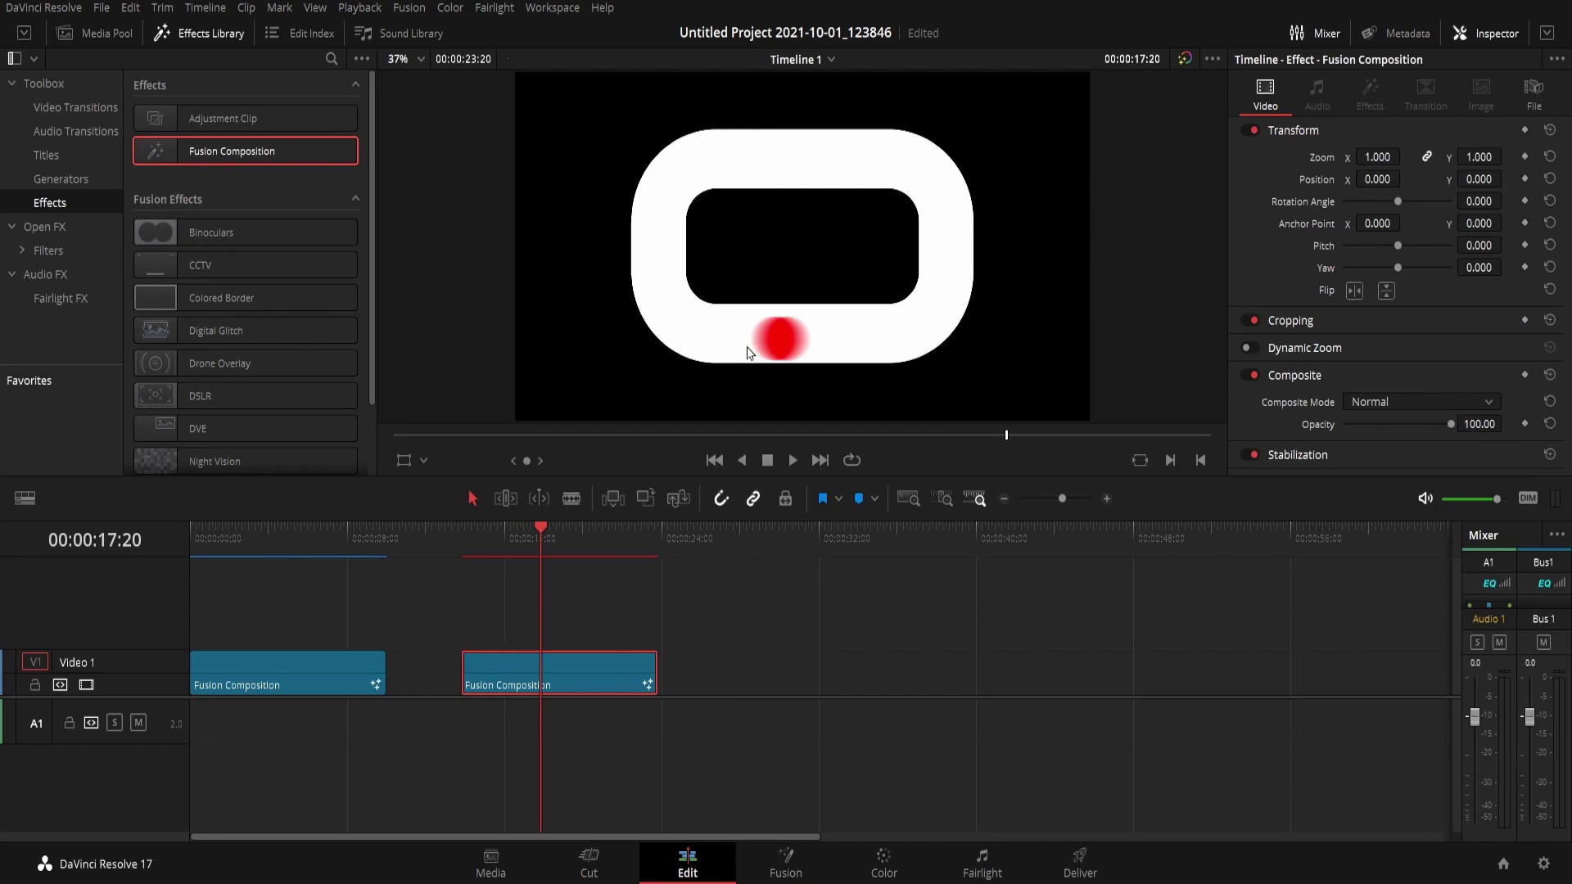
click(1078, 877)
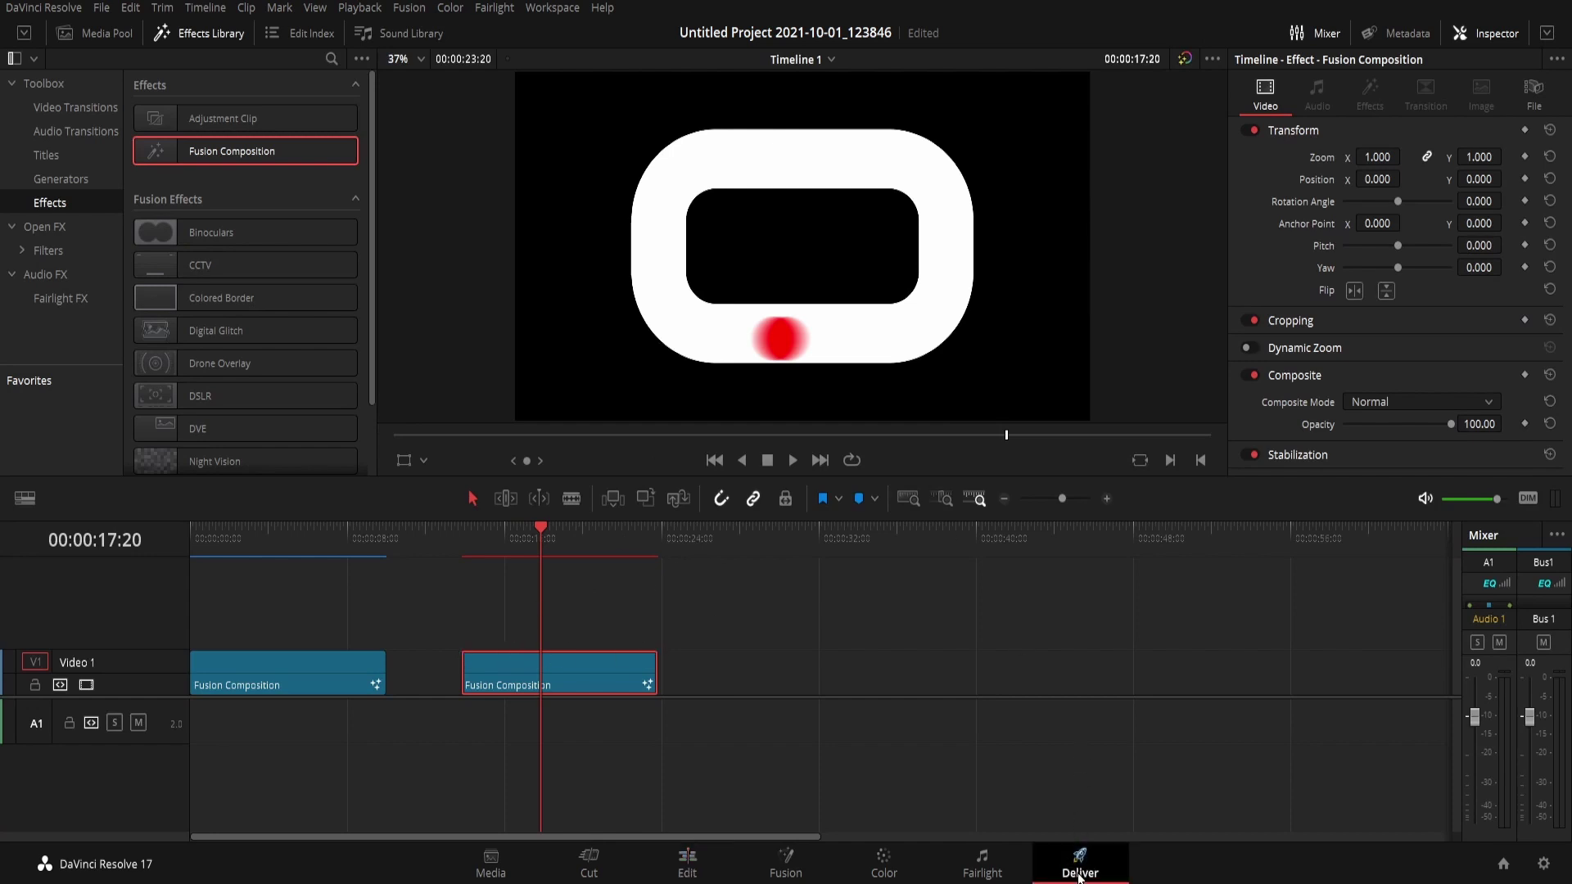